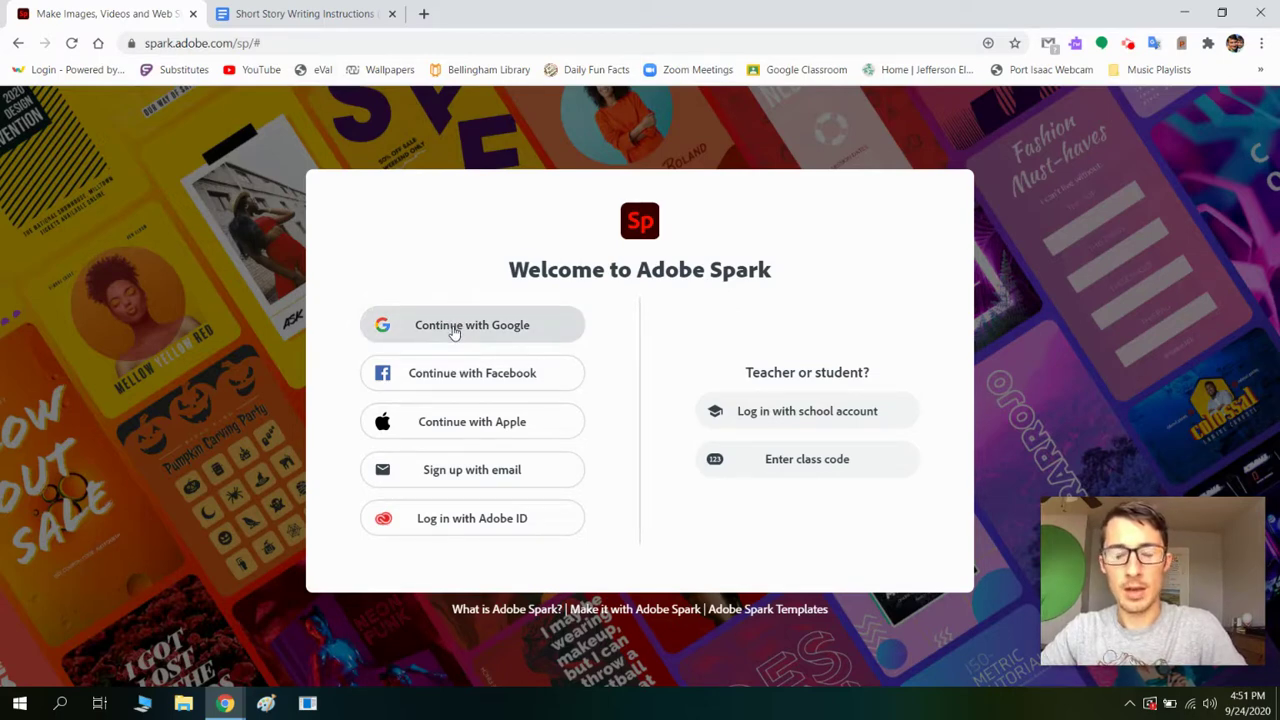
Sign in with a school account through Google, choosing the Enterprise ID.
click(820, 414)
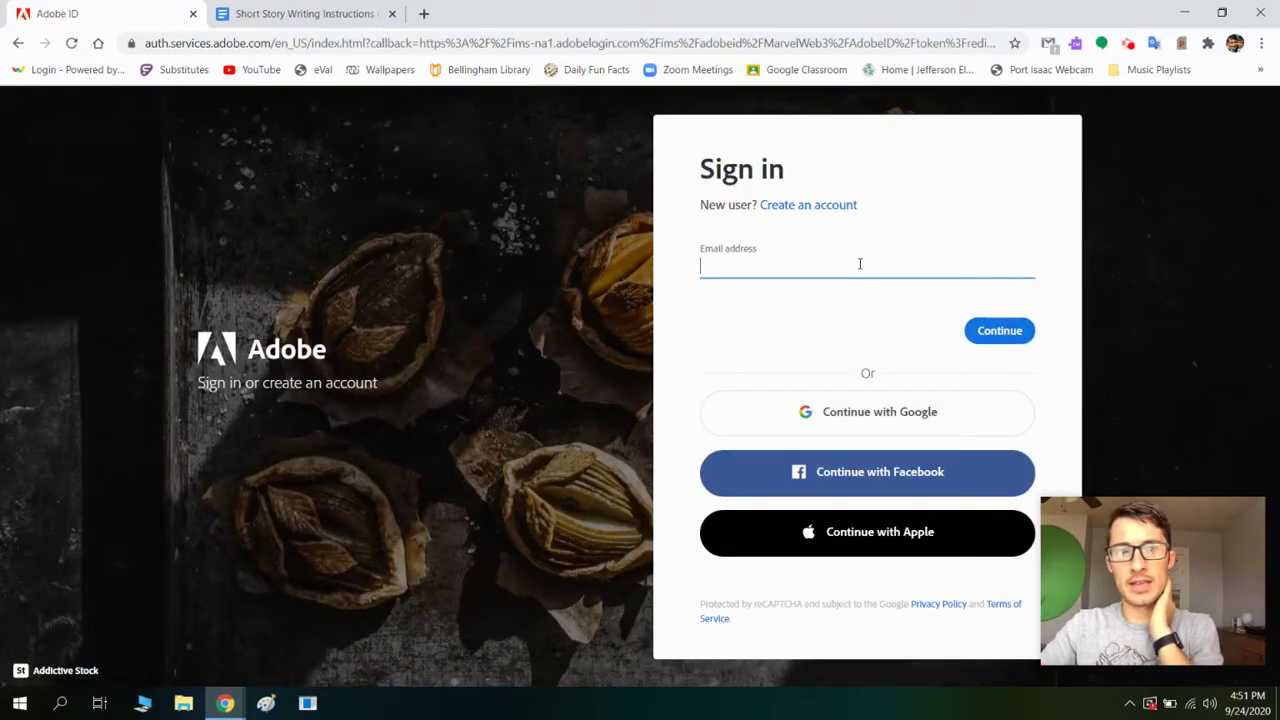
click(862, 411)
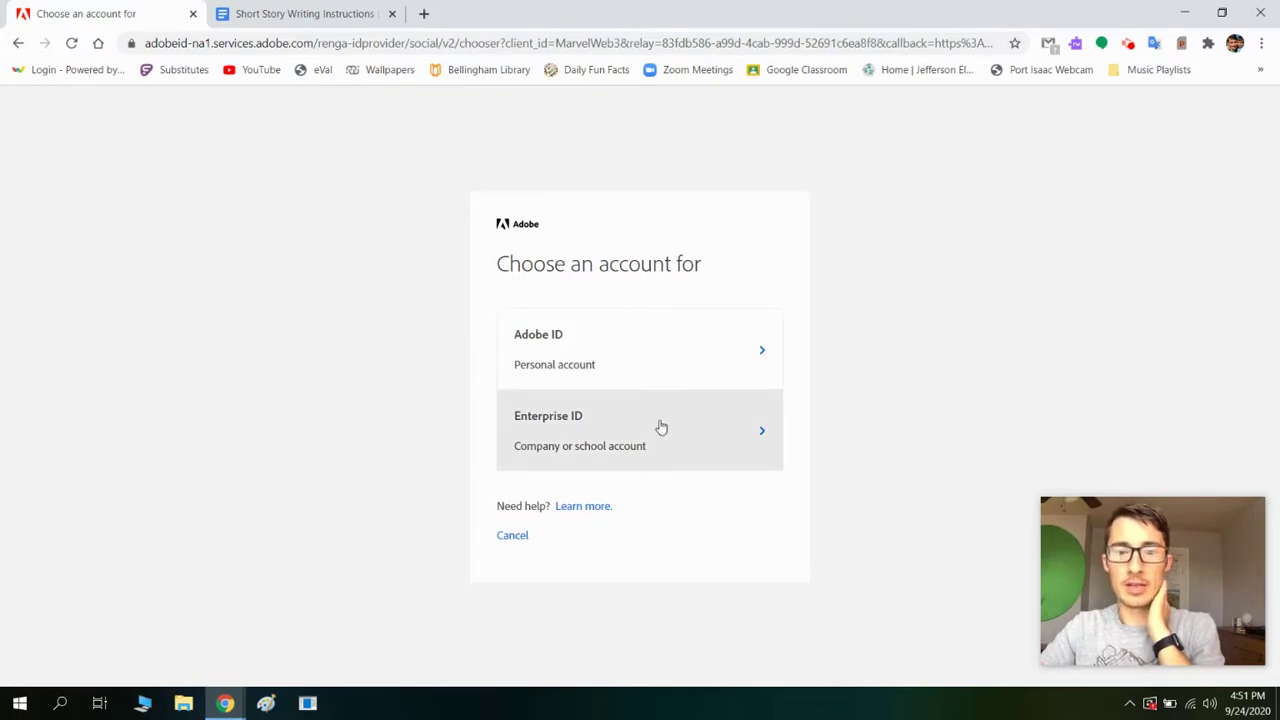
click(695, 427)
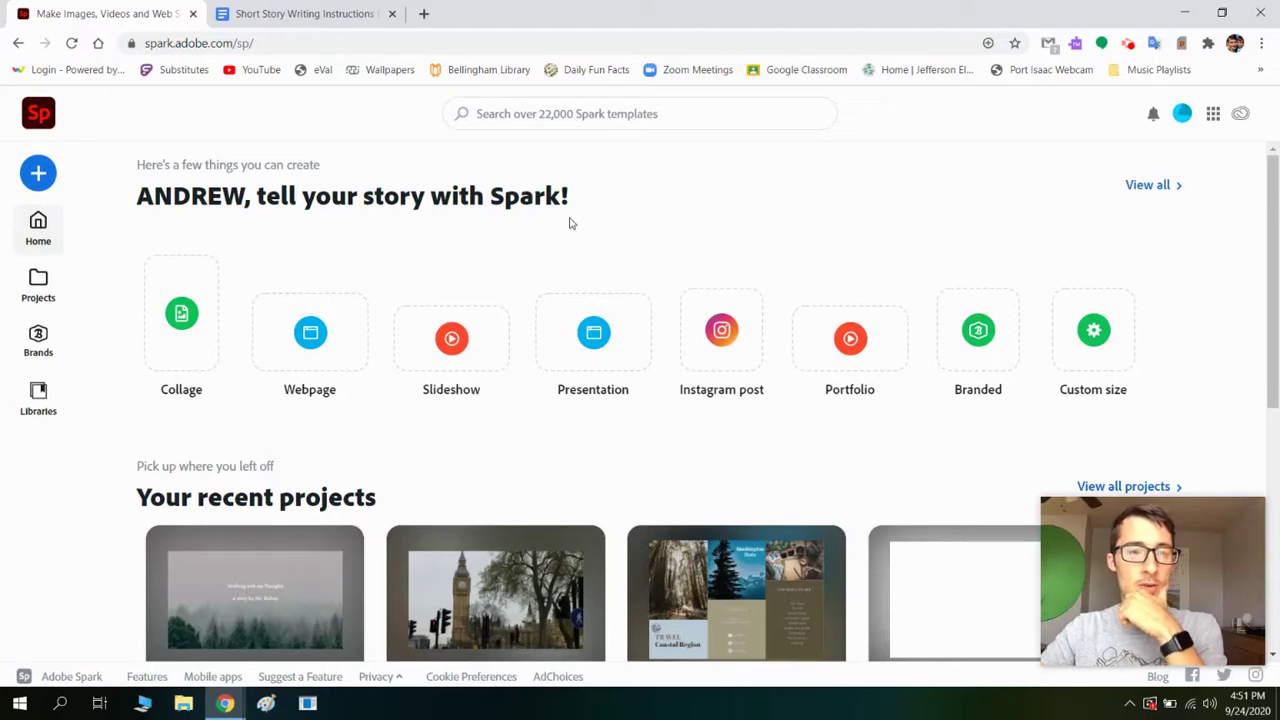
Create a new video project from scratch, skipping the title and dismissing the quick-tips tutorial.
click(40, 174)
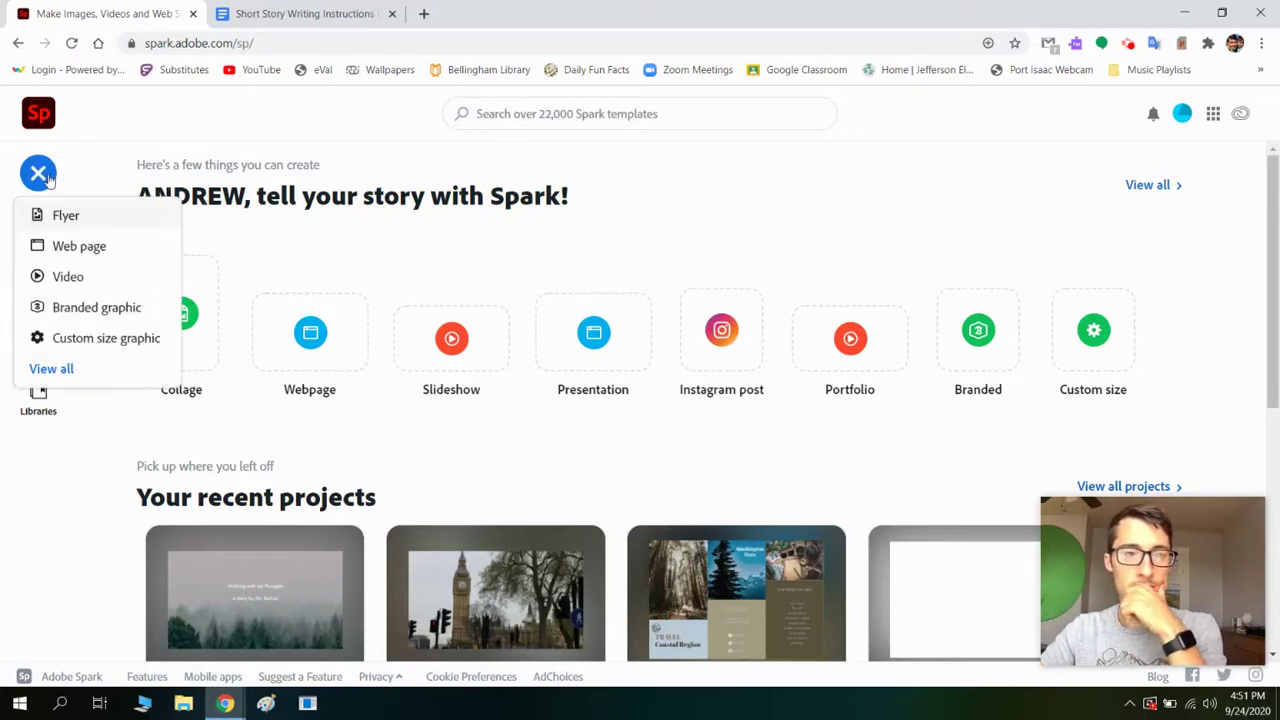
click(58, 282)
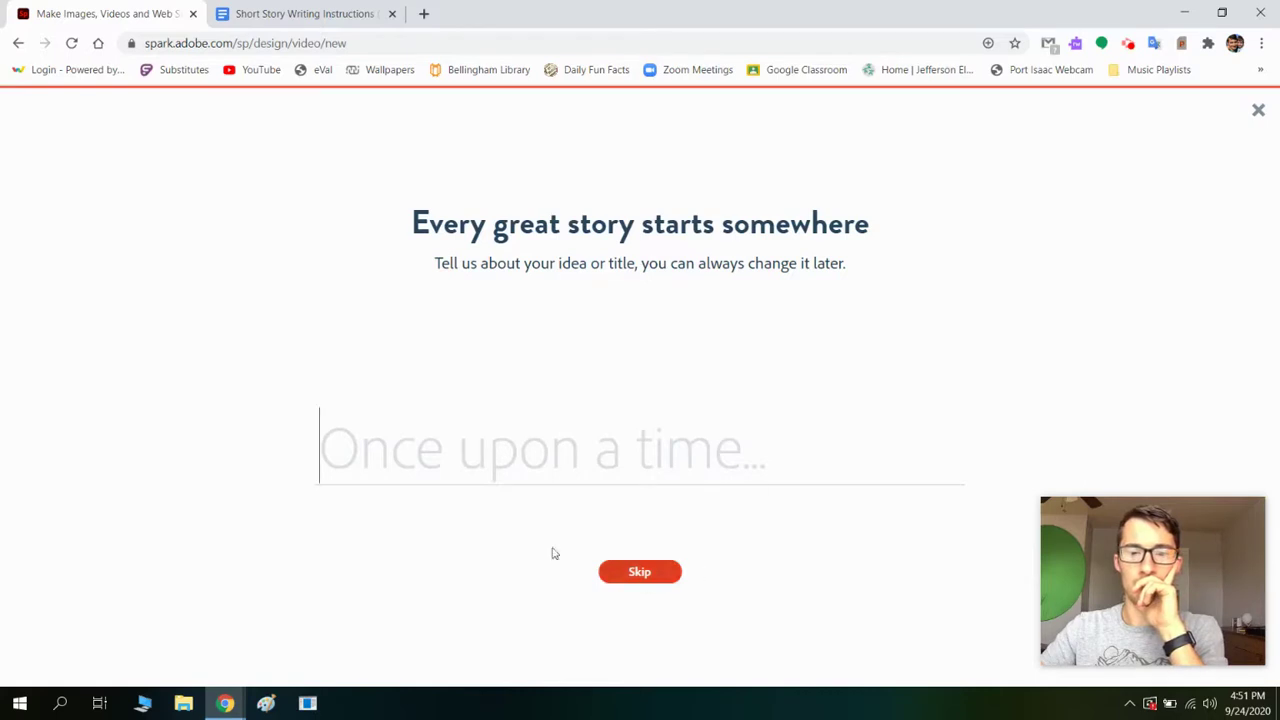
click(637, 571)
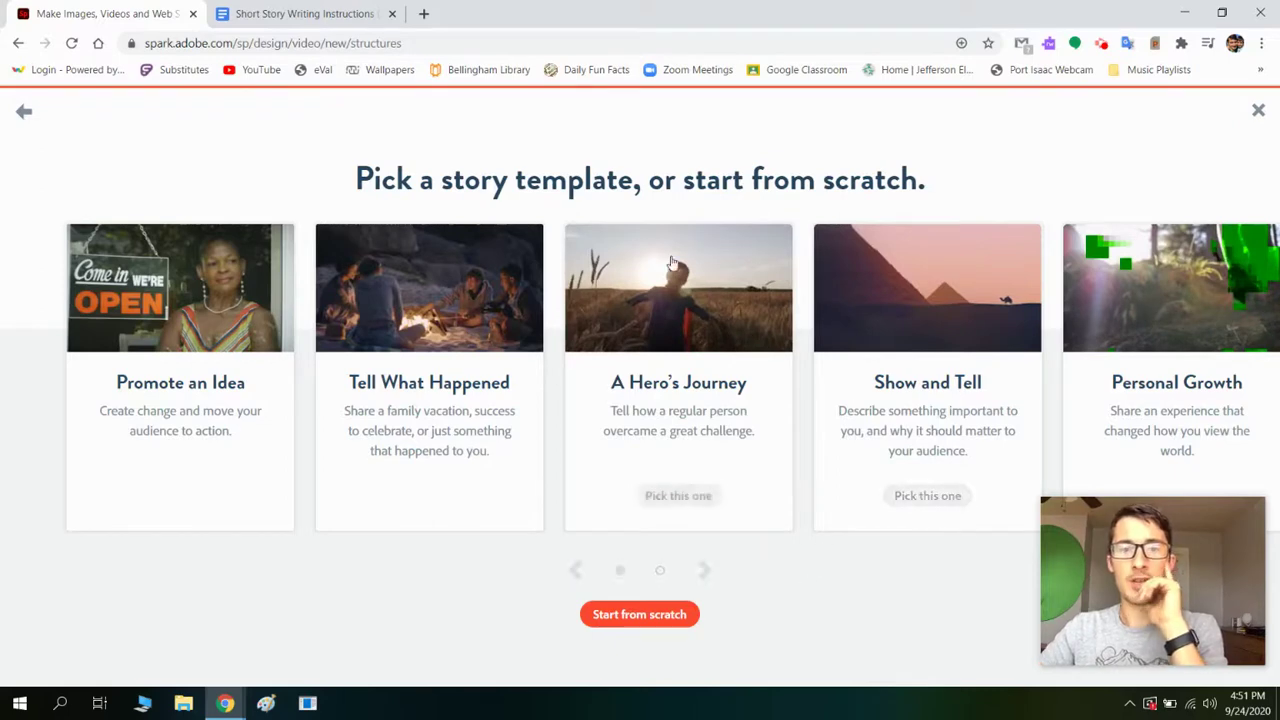
click(705, 570)
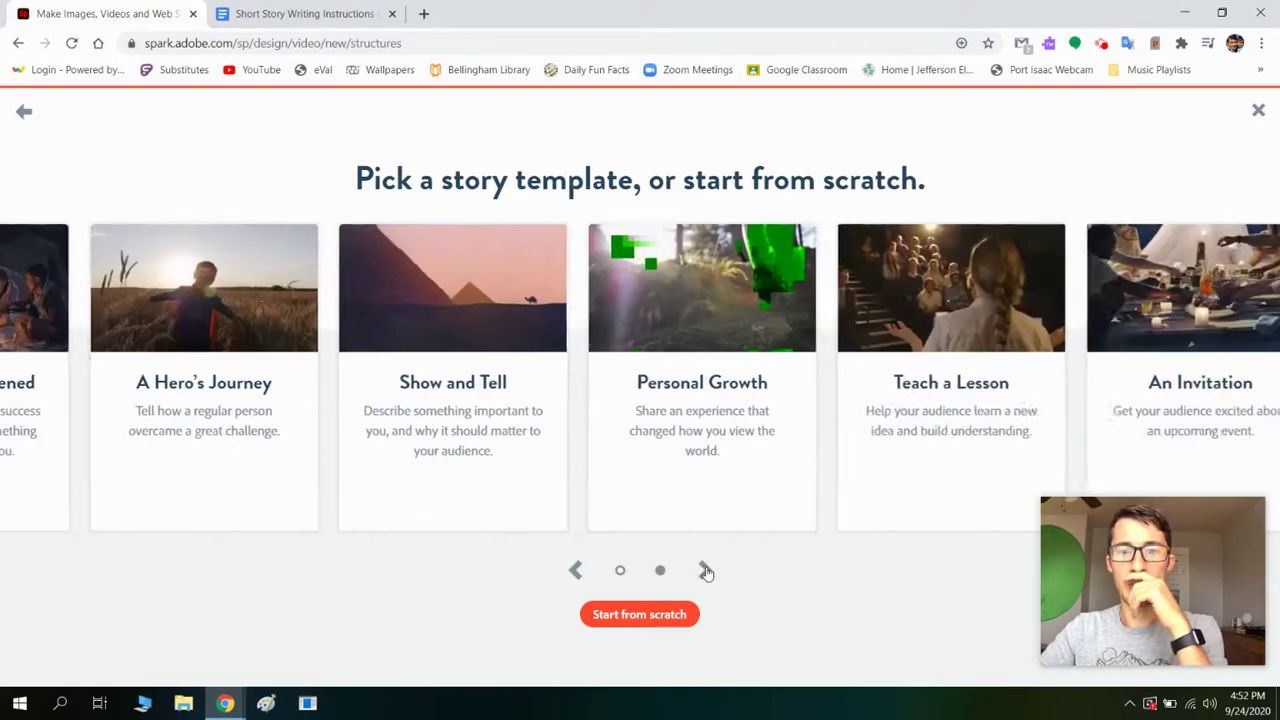
click(575, 577)
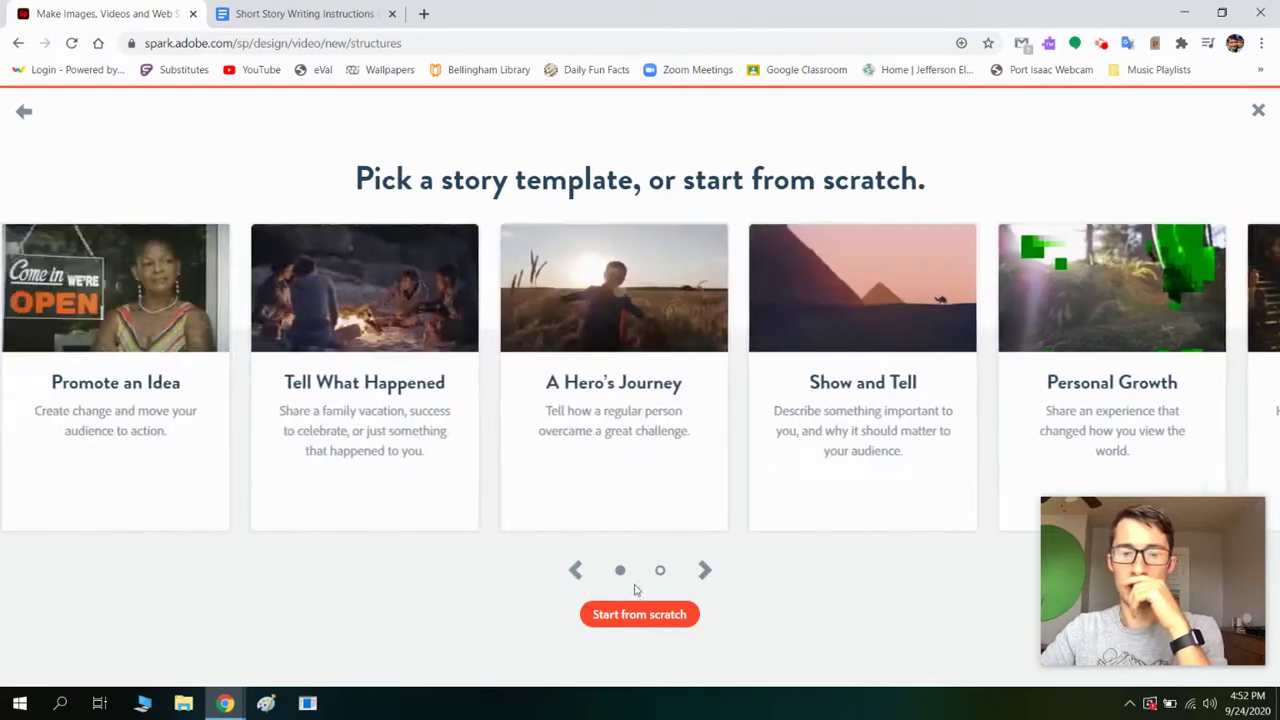
click(652, 616)
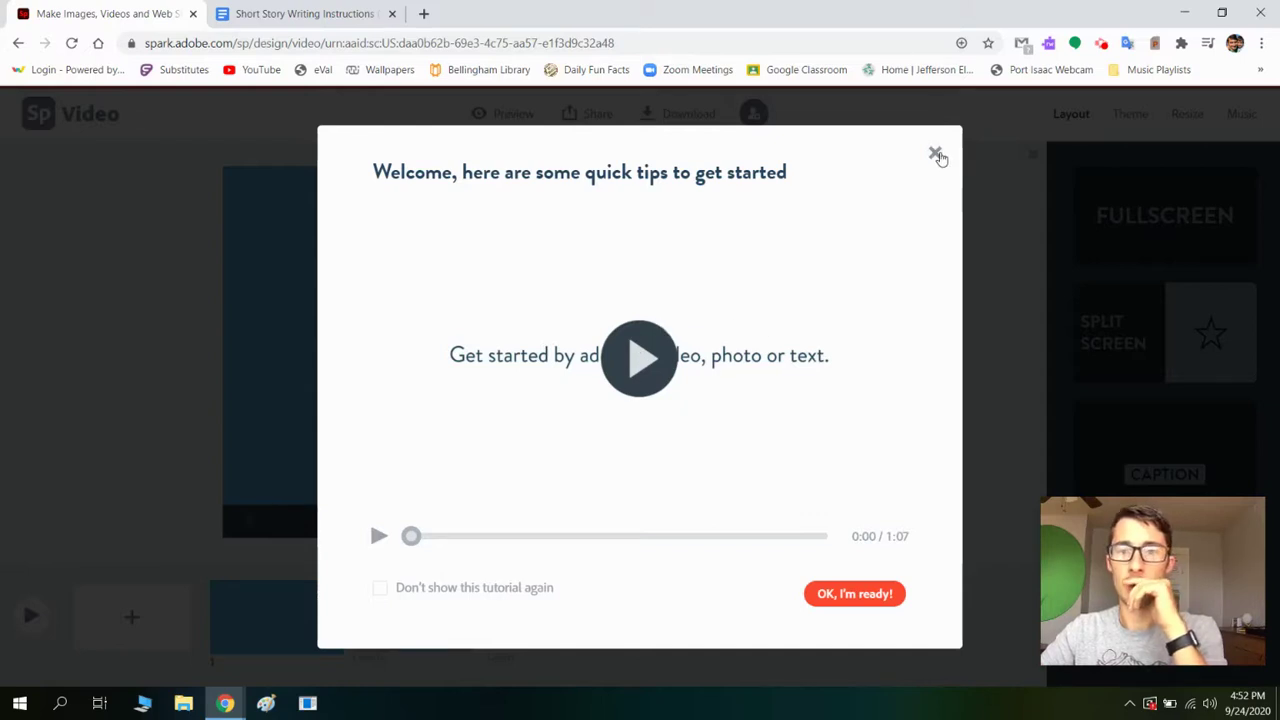
click(937, 155)
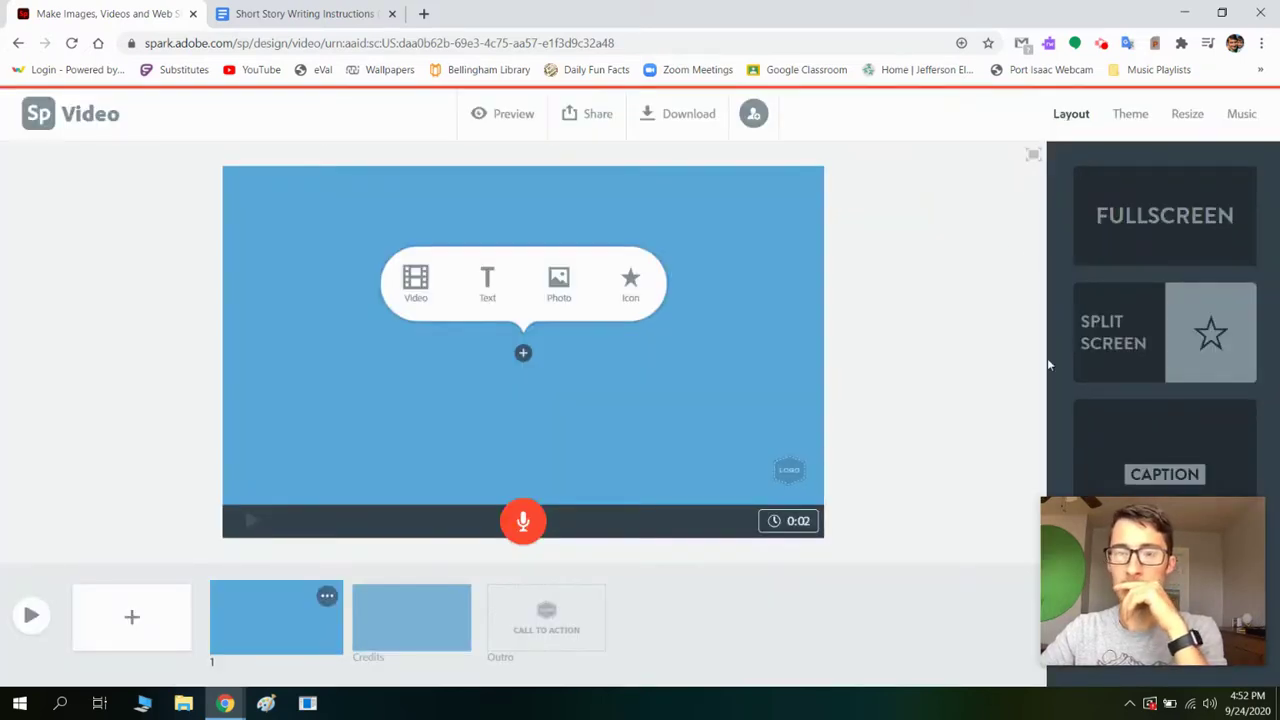
mouse_move(1141, 566)
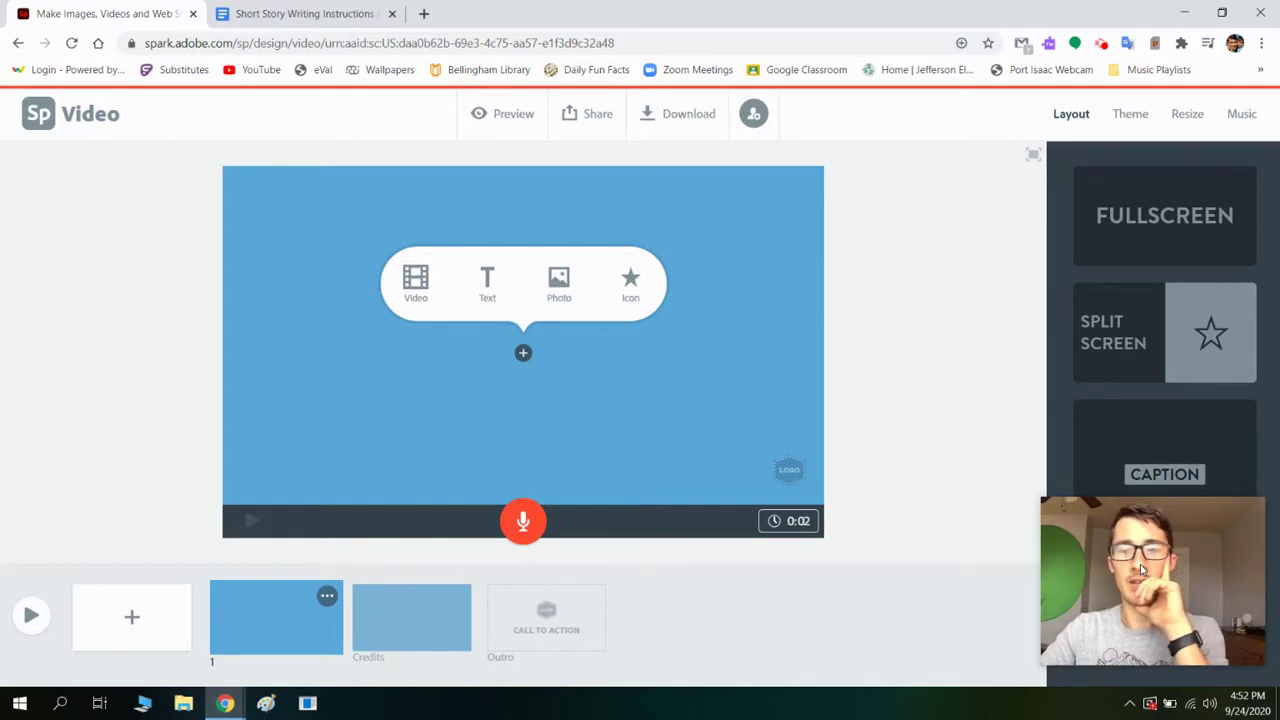
mouse_move(1188, 570)
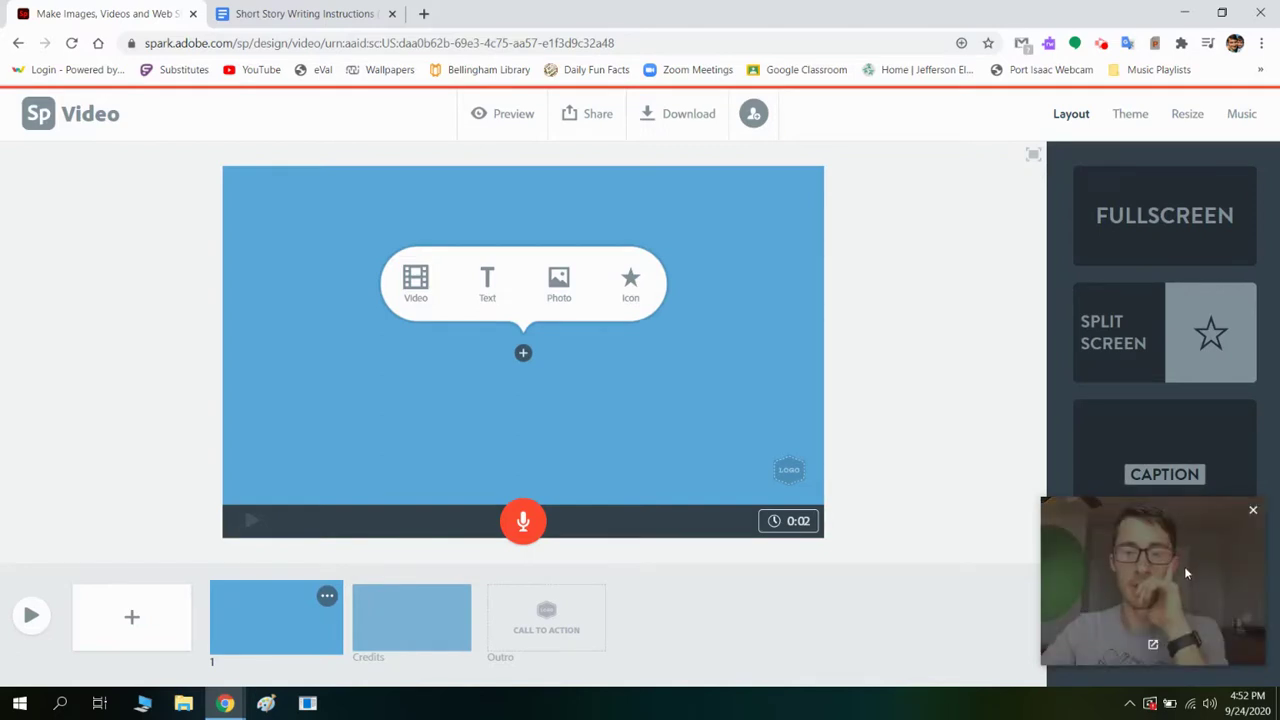
drag(1184, 566, 136, 86)
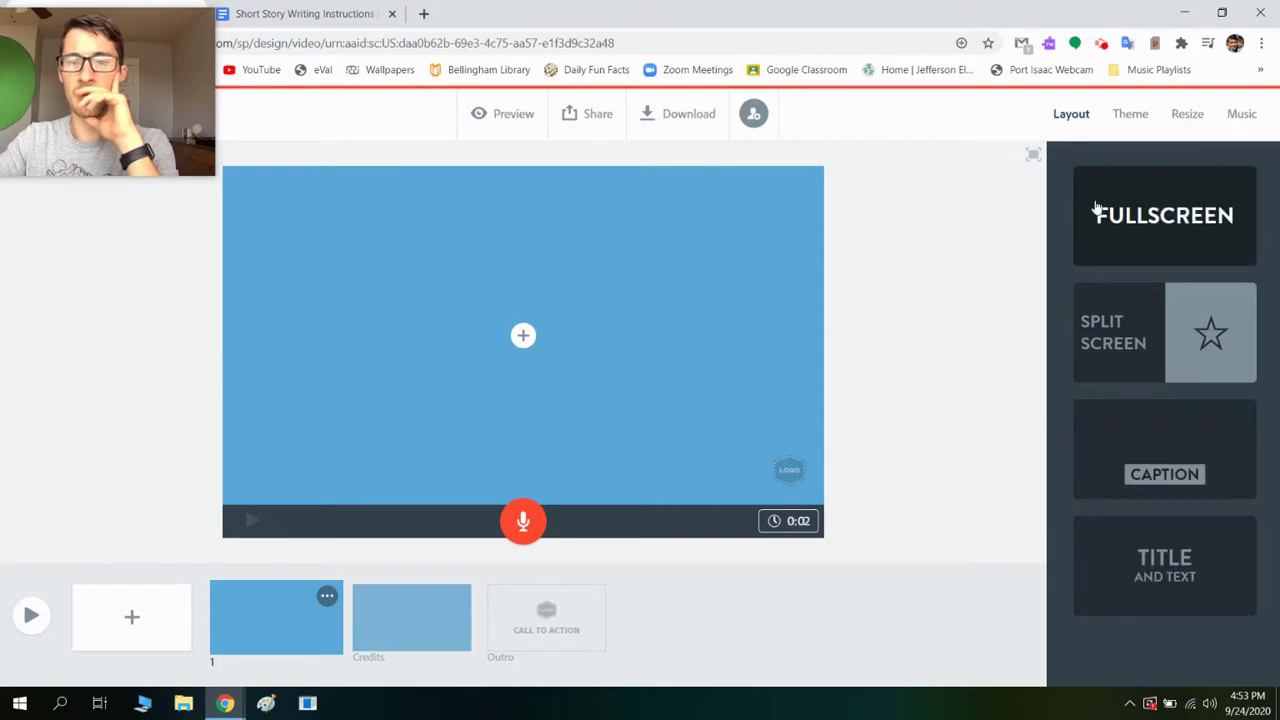
Browse the available video themes and apply the Mega theme.
click(1129, 113)
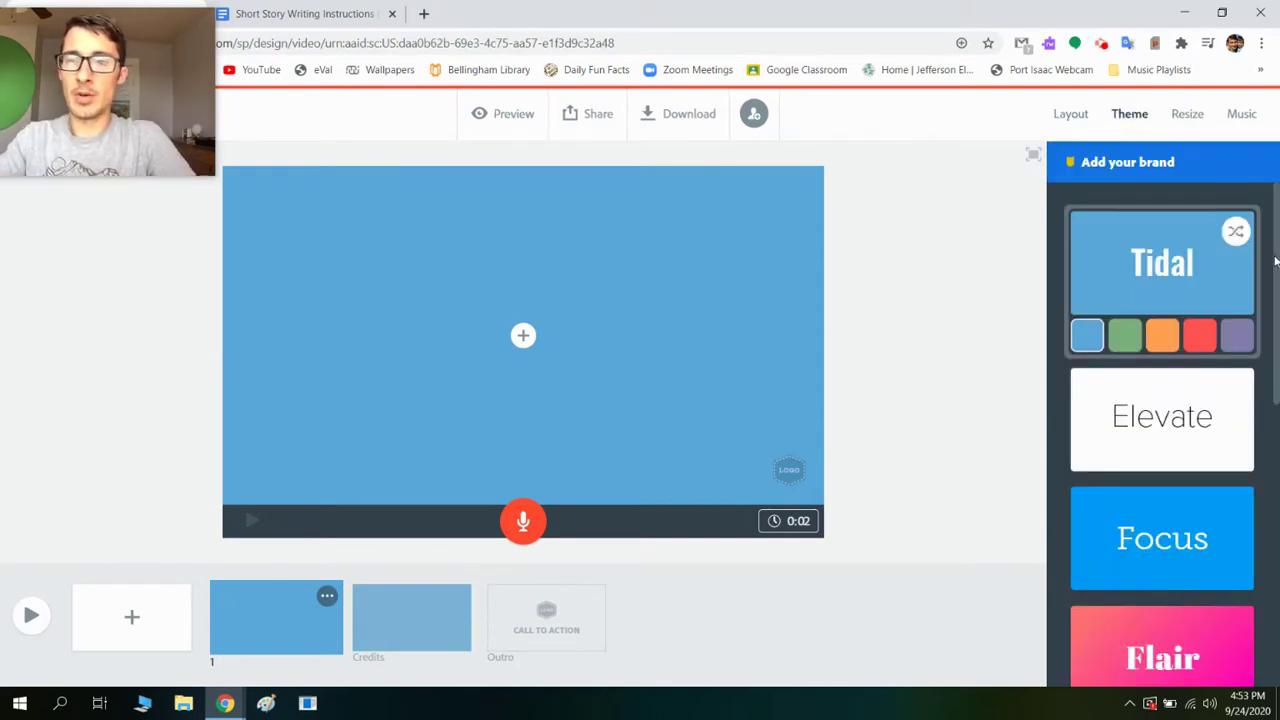
scroll(1272, 300, down, 6)
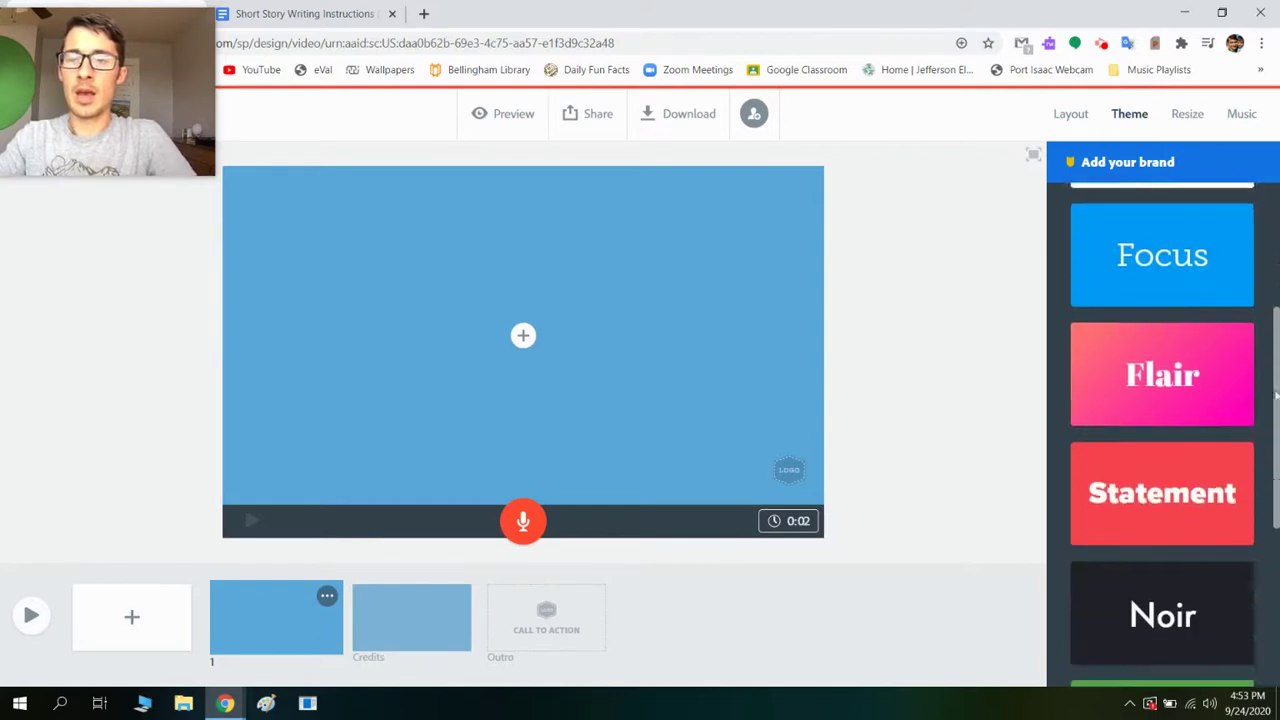
scroll(1265, 647, up, 6)
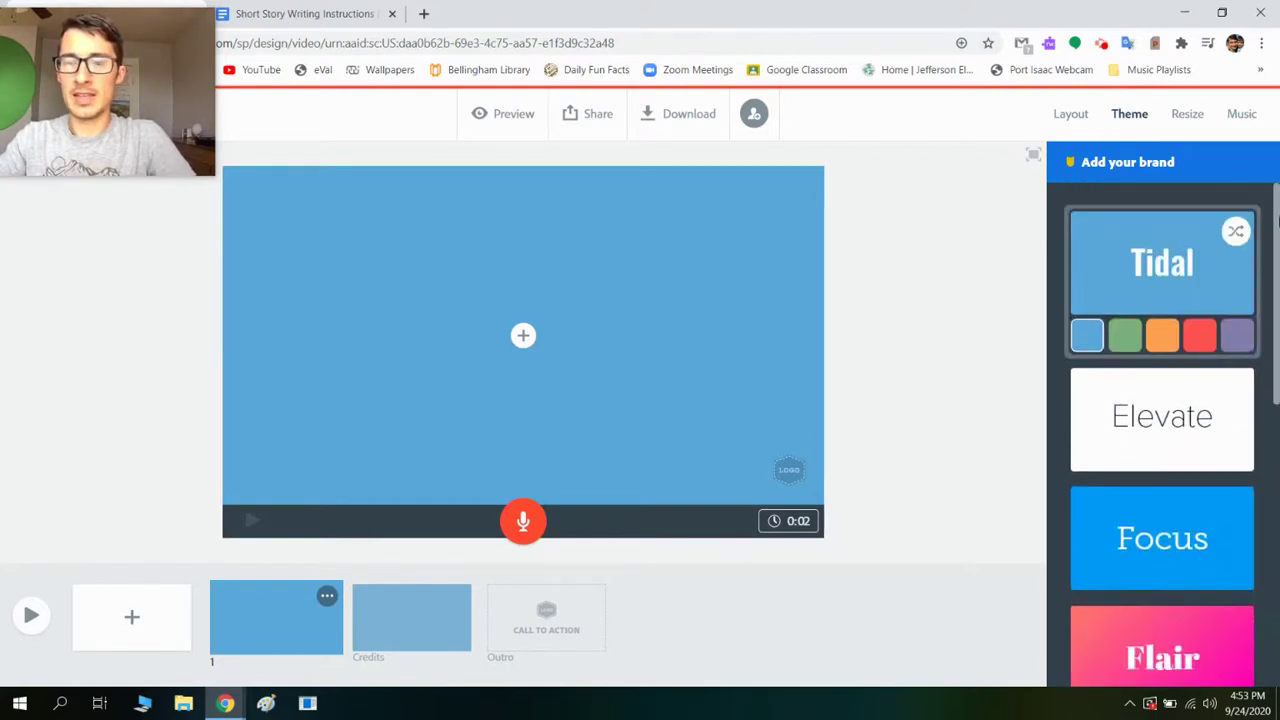
scroll(1275, 560, down, 4)
scroll(1274, 550, down, 1)
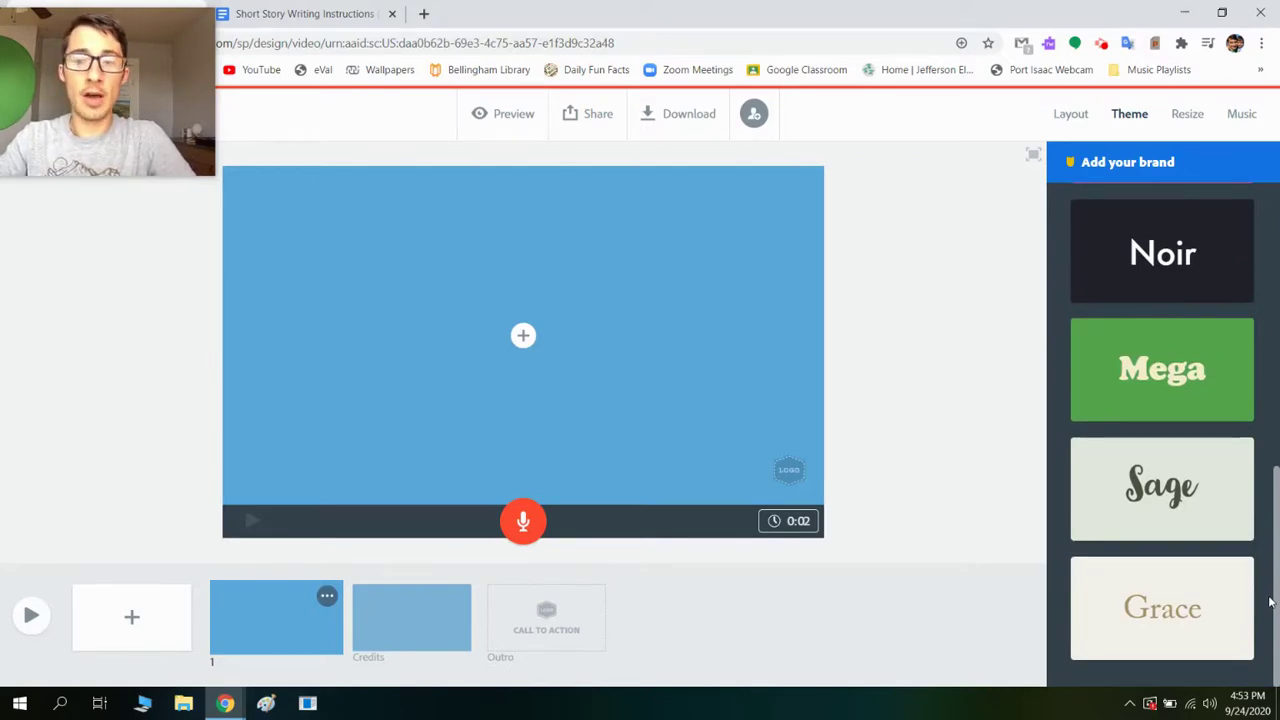
scroll(1270, 592, up, 2)
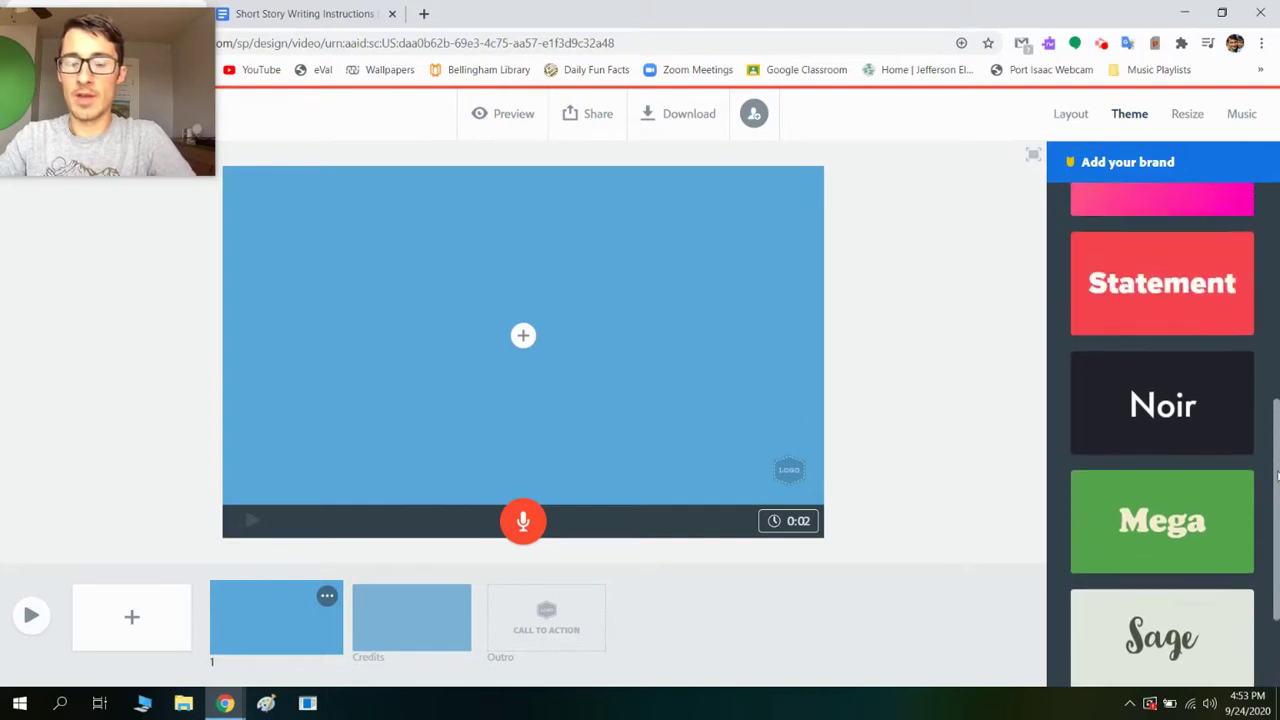
click(1180, 545)
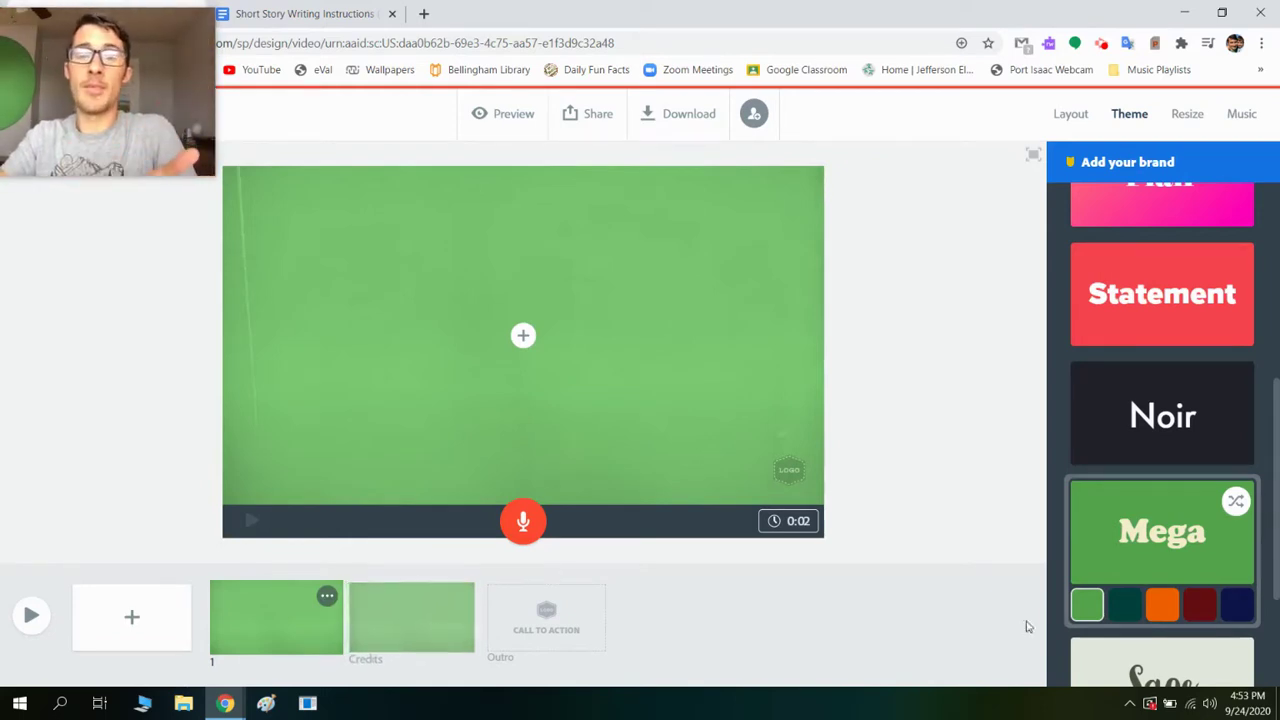
mouse_move(1135, 540)
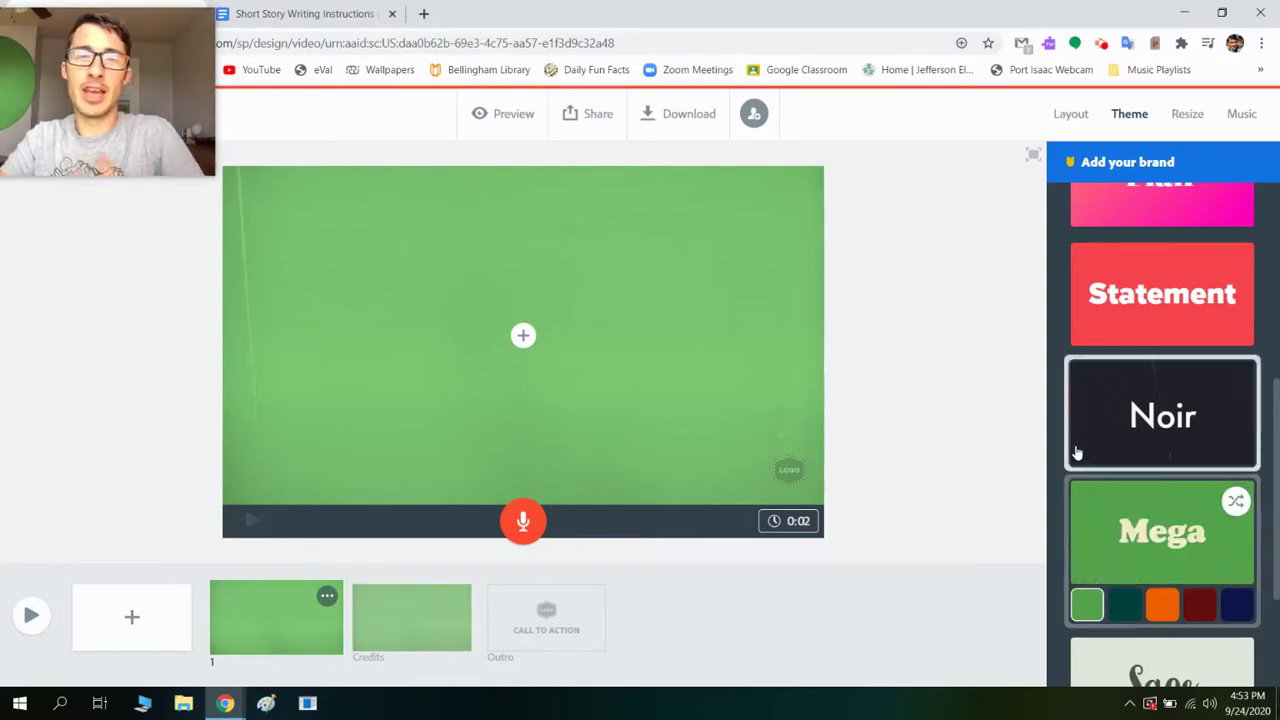
mouse_move(1076, 451)
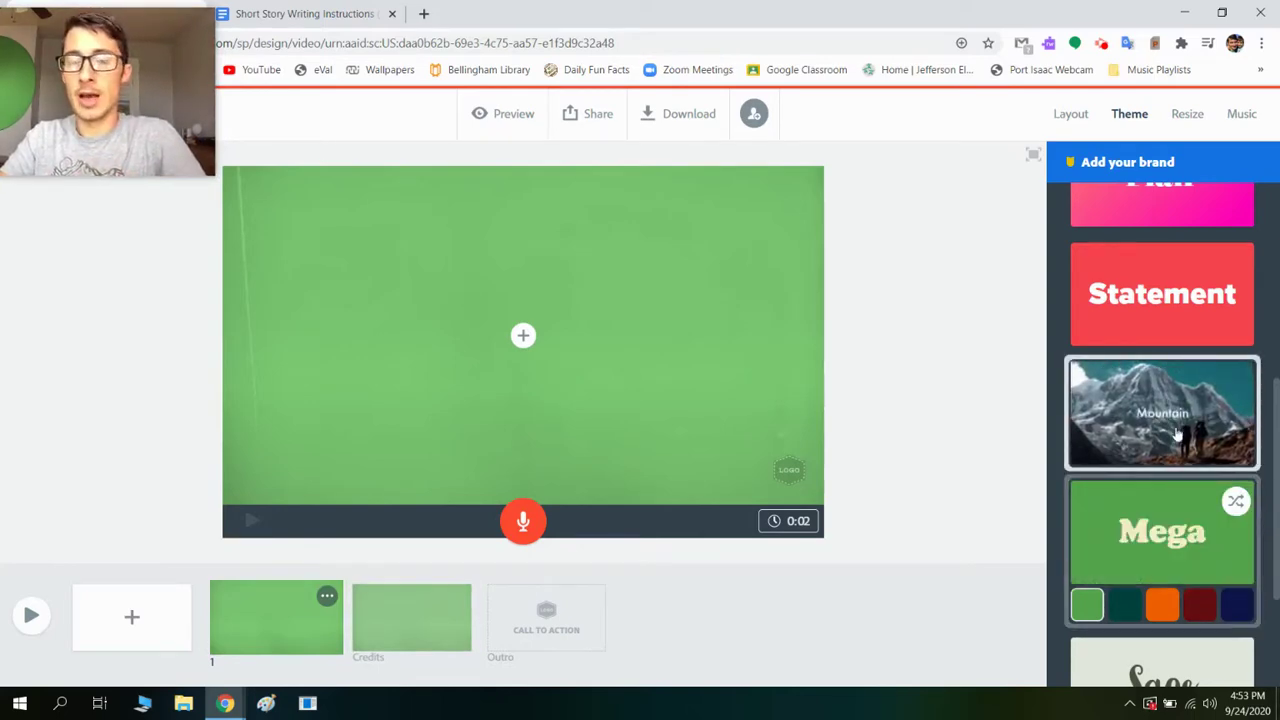
drag(1278, 440, 1278, 219)
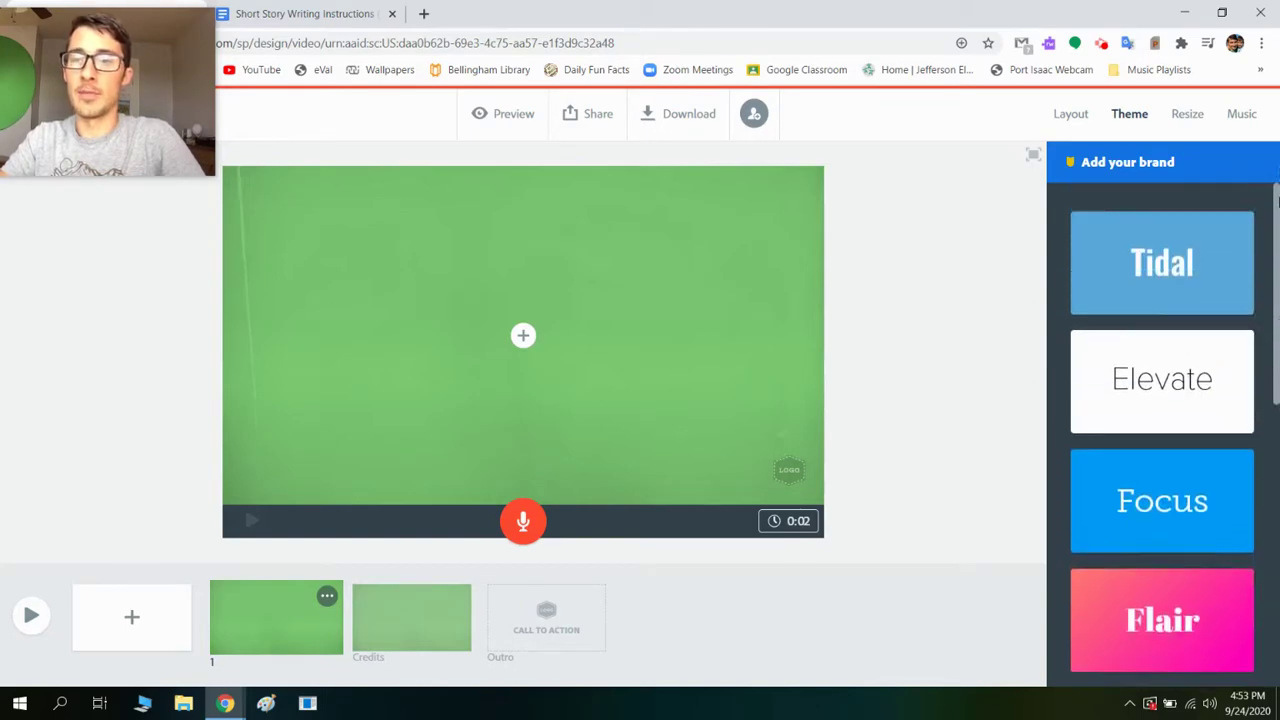
Try the square video format and return to widescreen.
click(1186, 117)
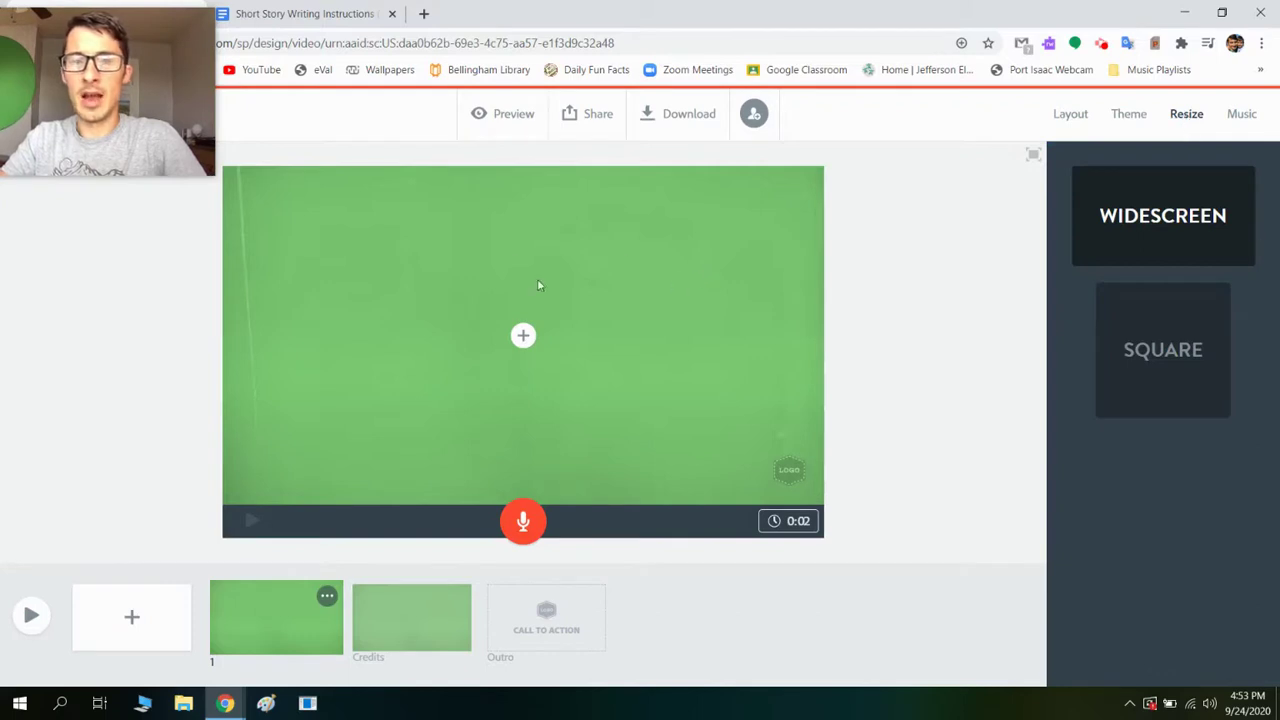
click(1211, 349)
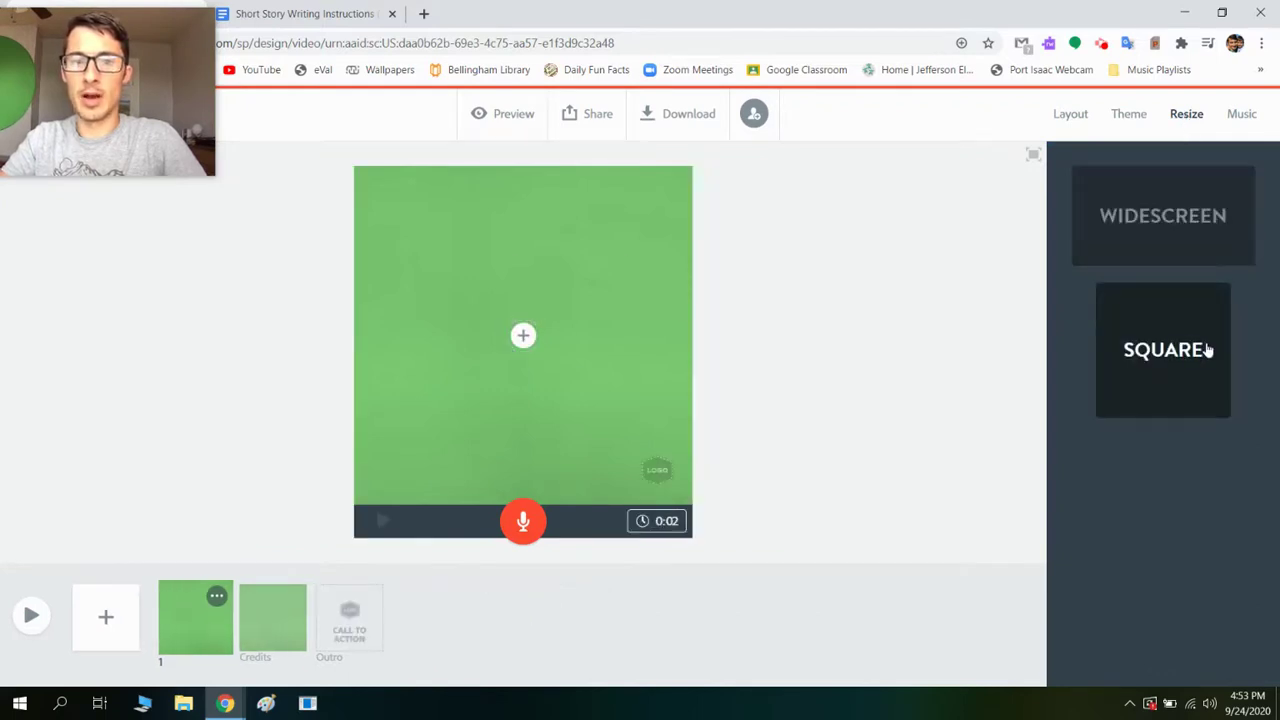
click(1178, 234)
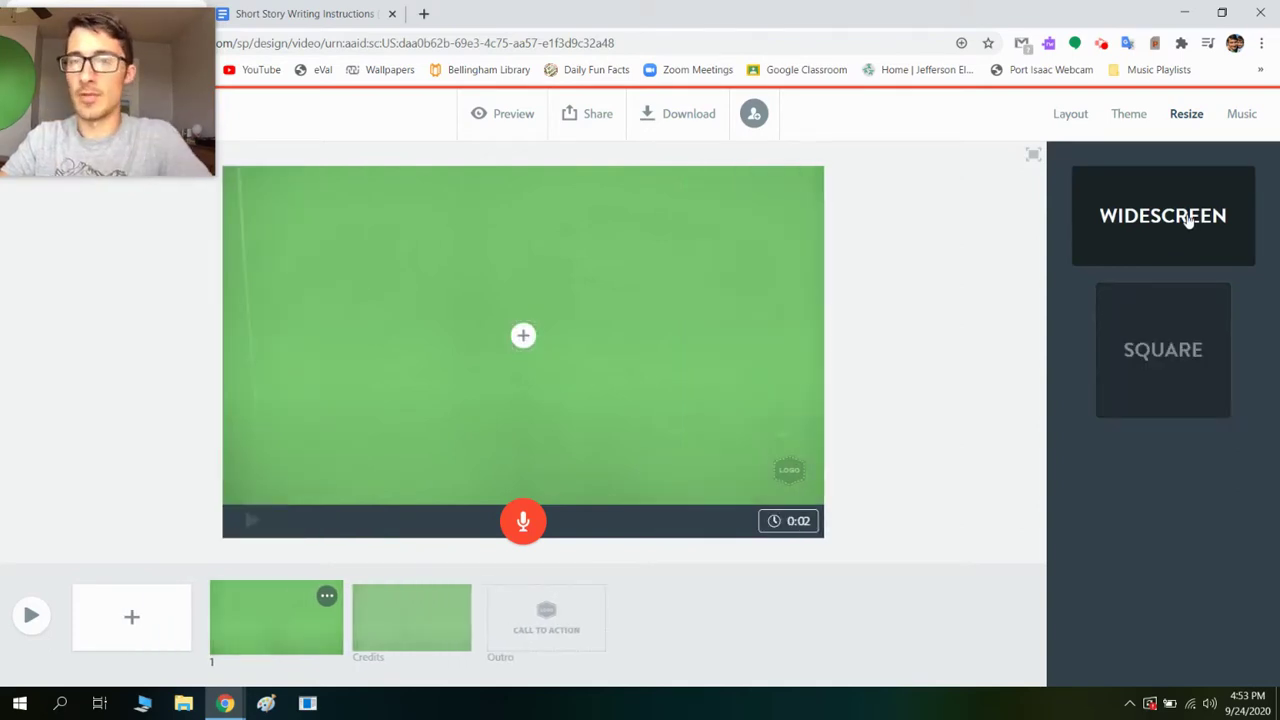
Look through the built-in music and upload the song "Walking with my Thoughts (1)" from Downloads as the video's soundtrack.
click(1241, 114)
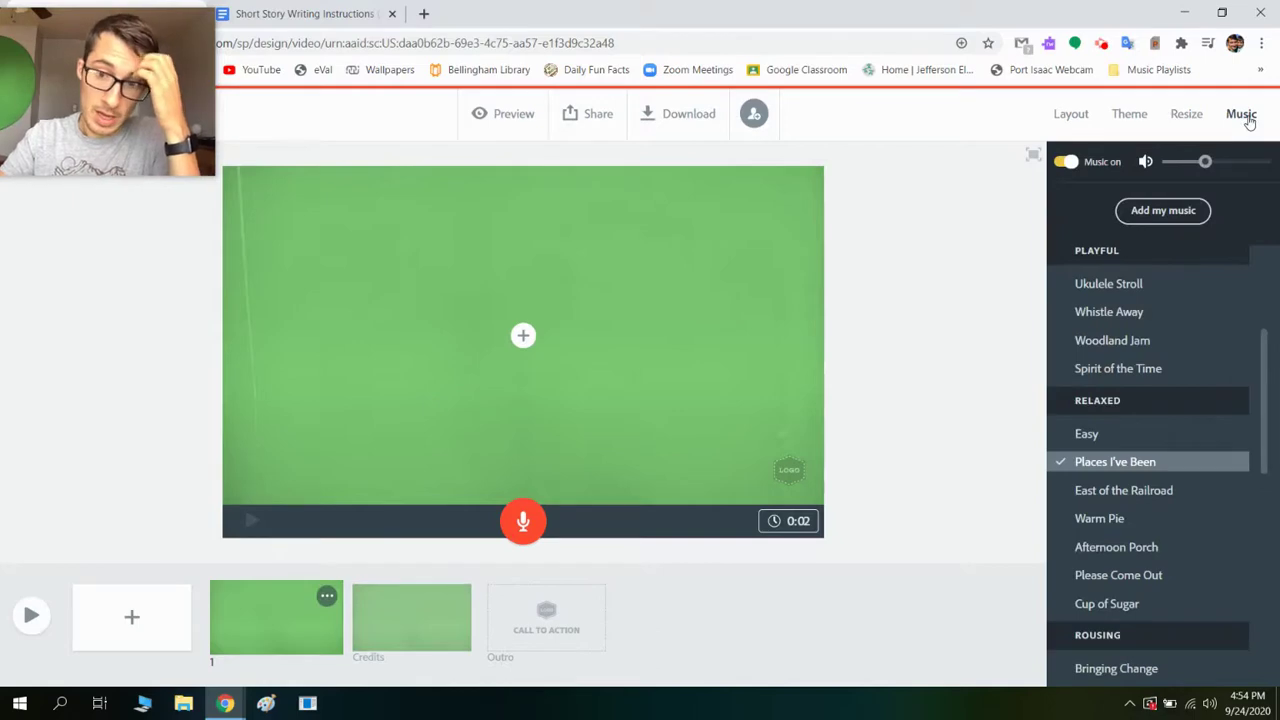
scroll(1150, 450, up, 2)
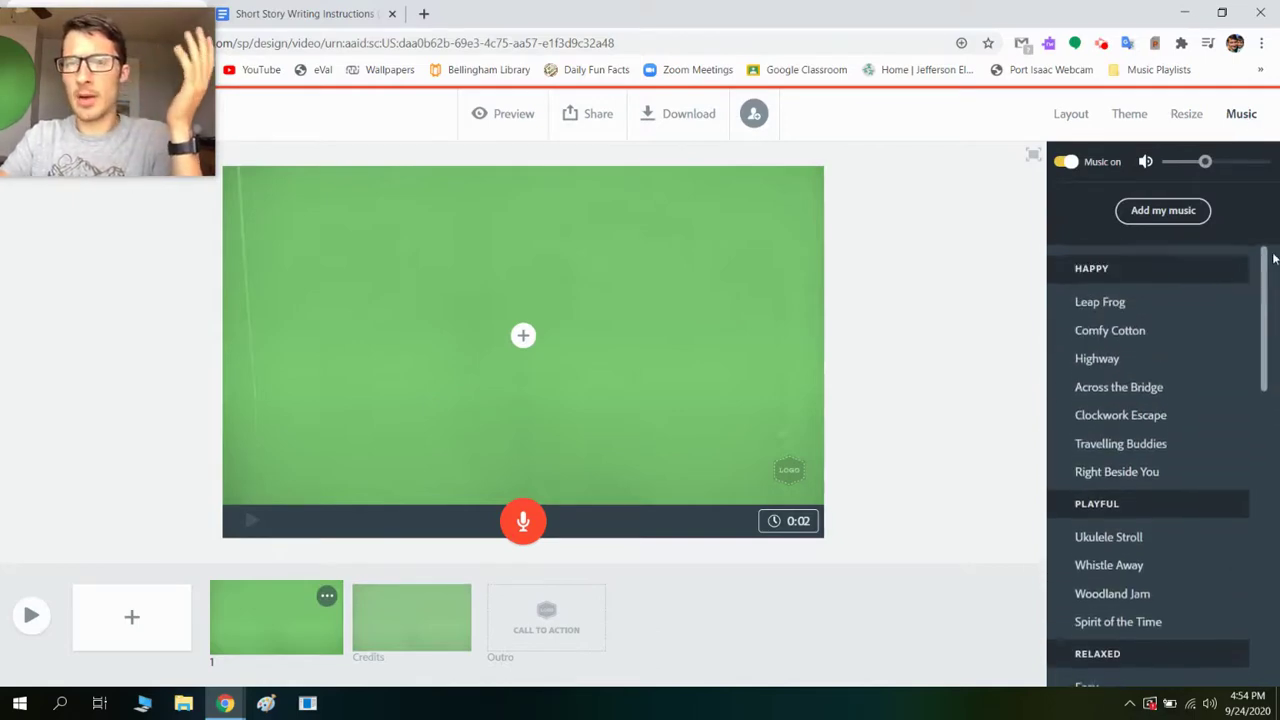
scroll(1150, 450, down, 5)
scroll(1150, 450, down, 2)
scroll(1150, 450, up, 7)
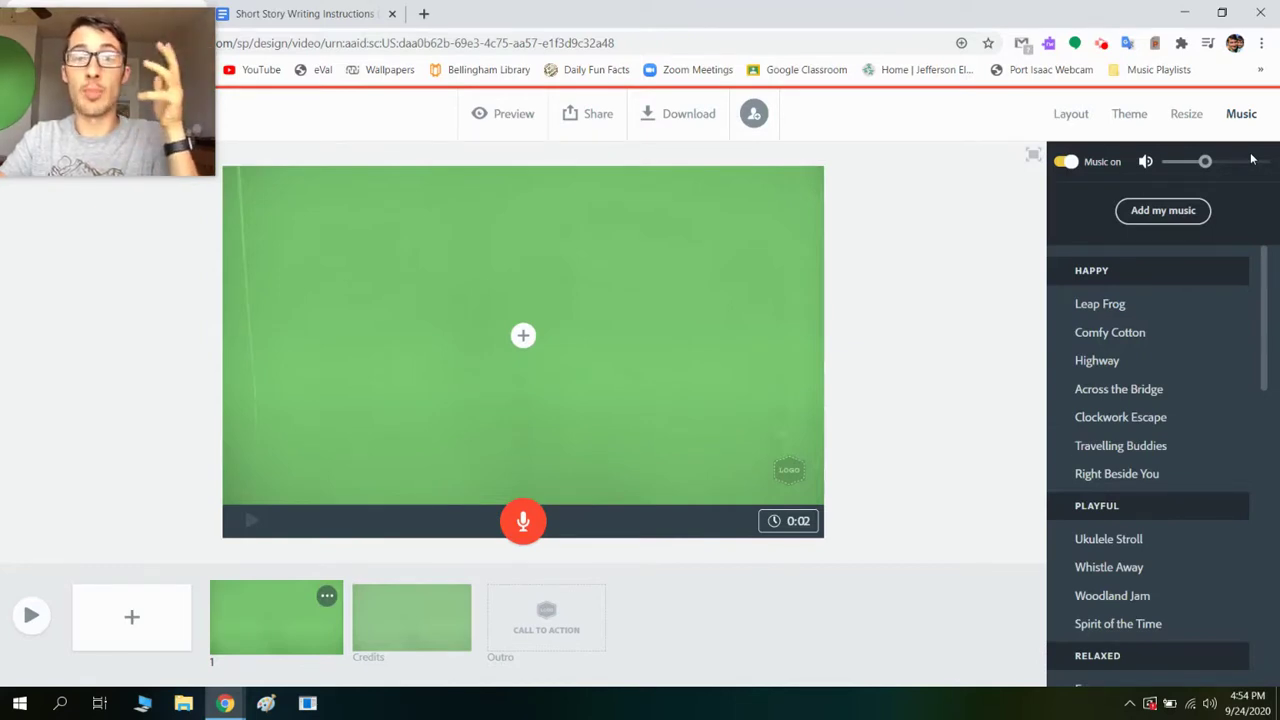
click(1148, 220)
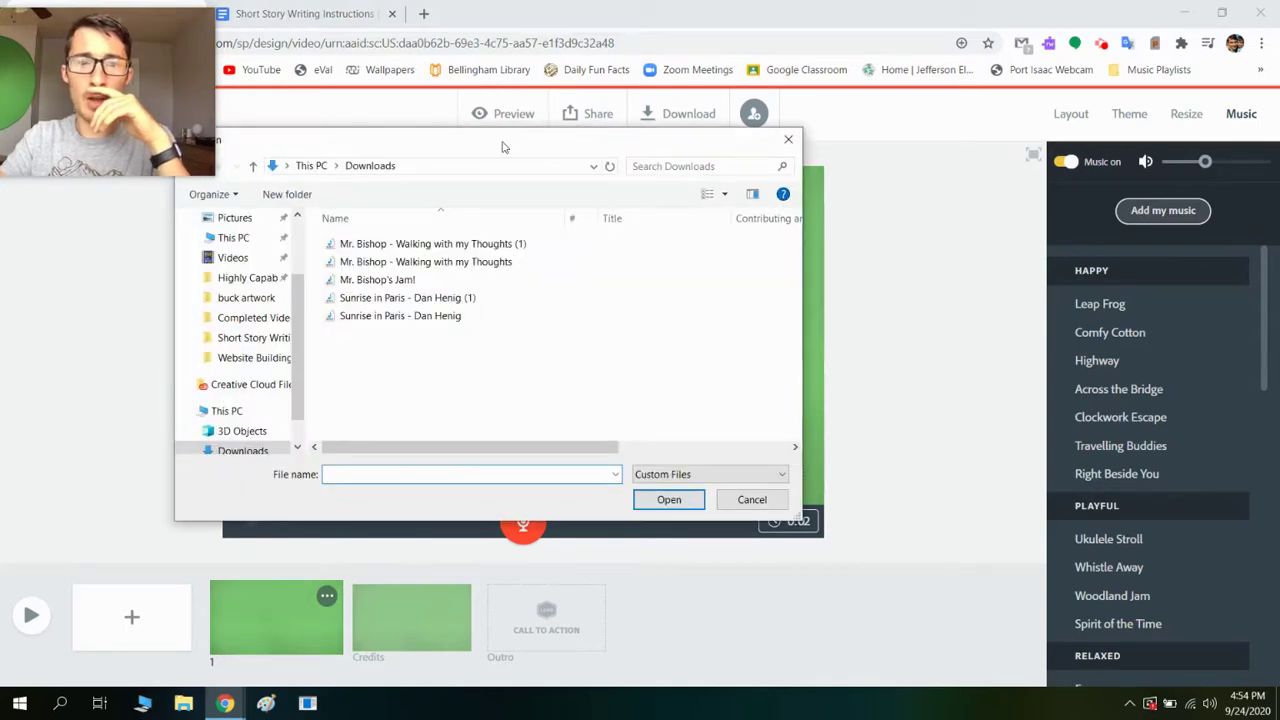
drag(503, 147, 671, 186)
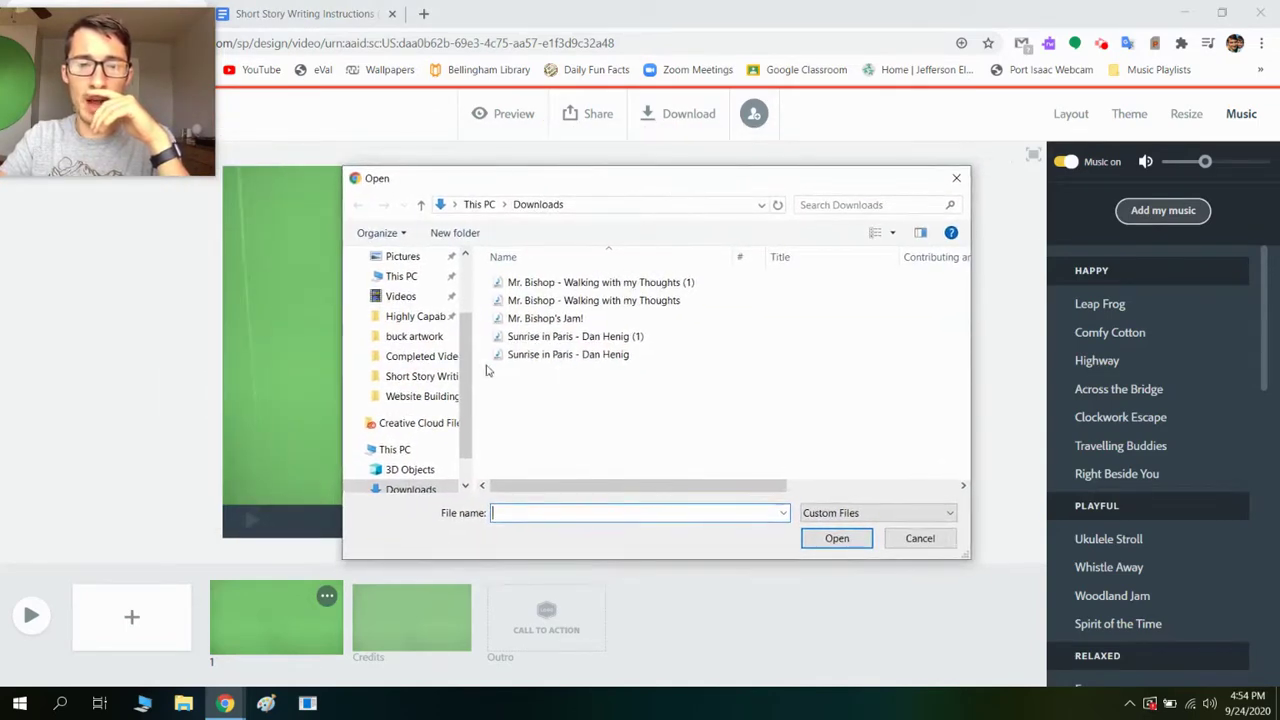
double_click(581, 284)
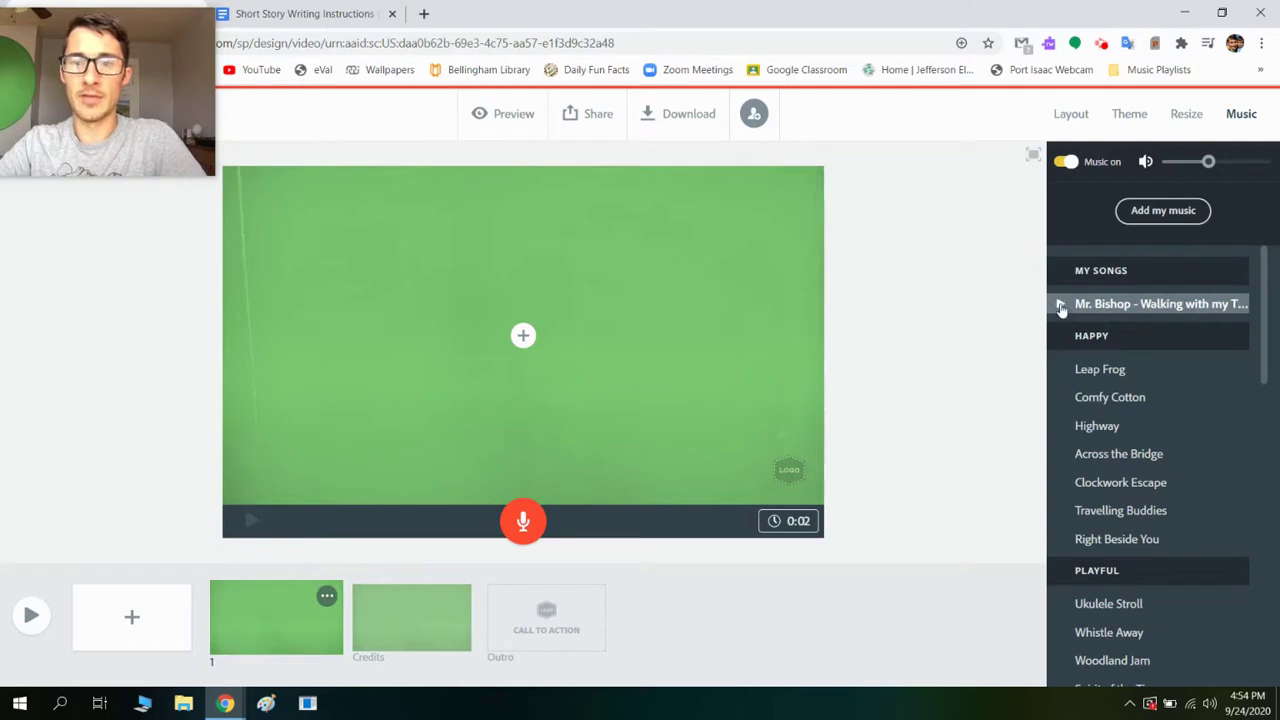
click(1061, 305)
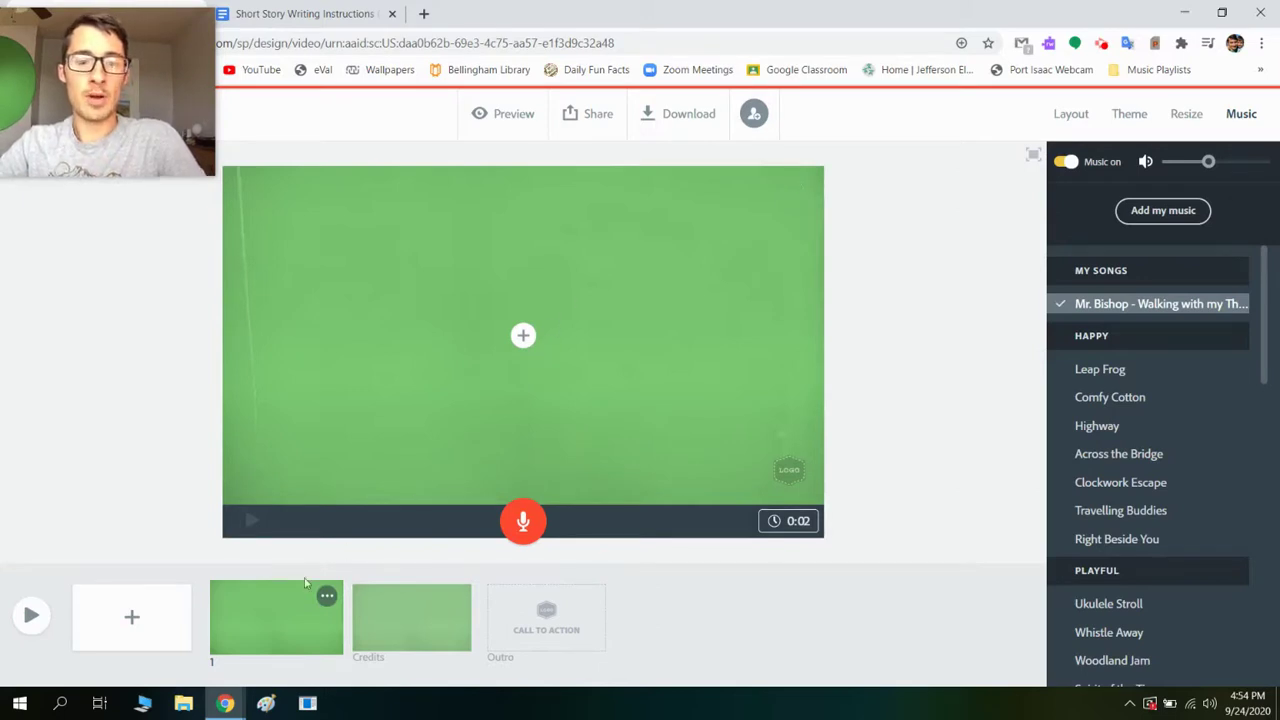
click(524, 338)
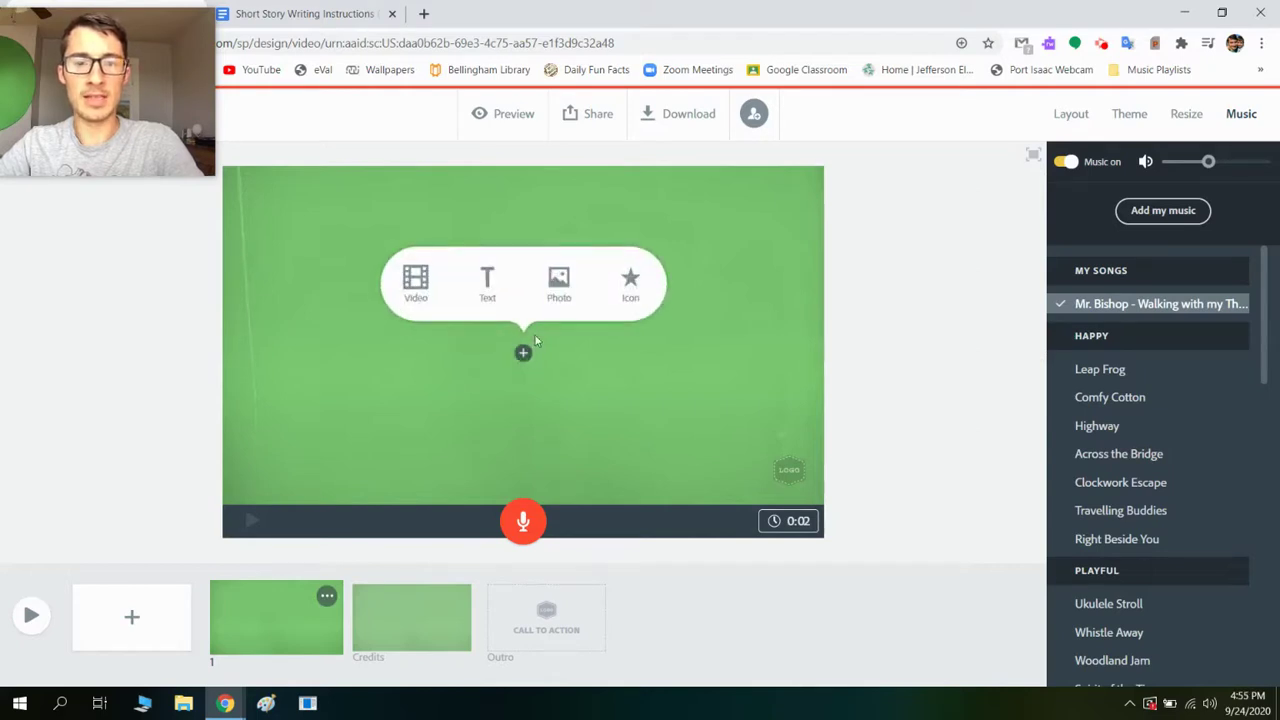
click(487, 285)
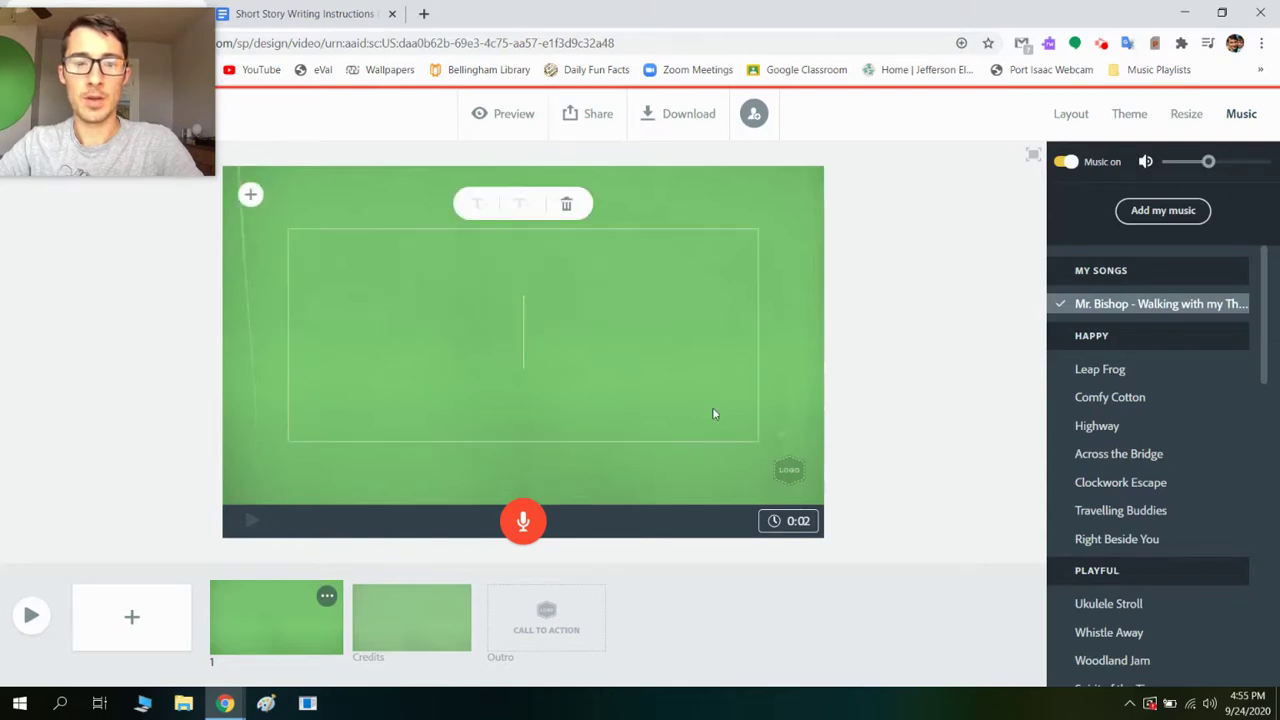
click(241, 8)
click(96, 8)
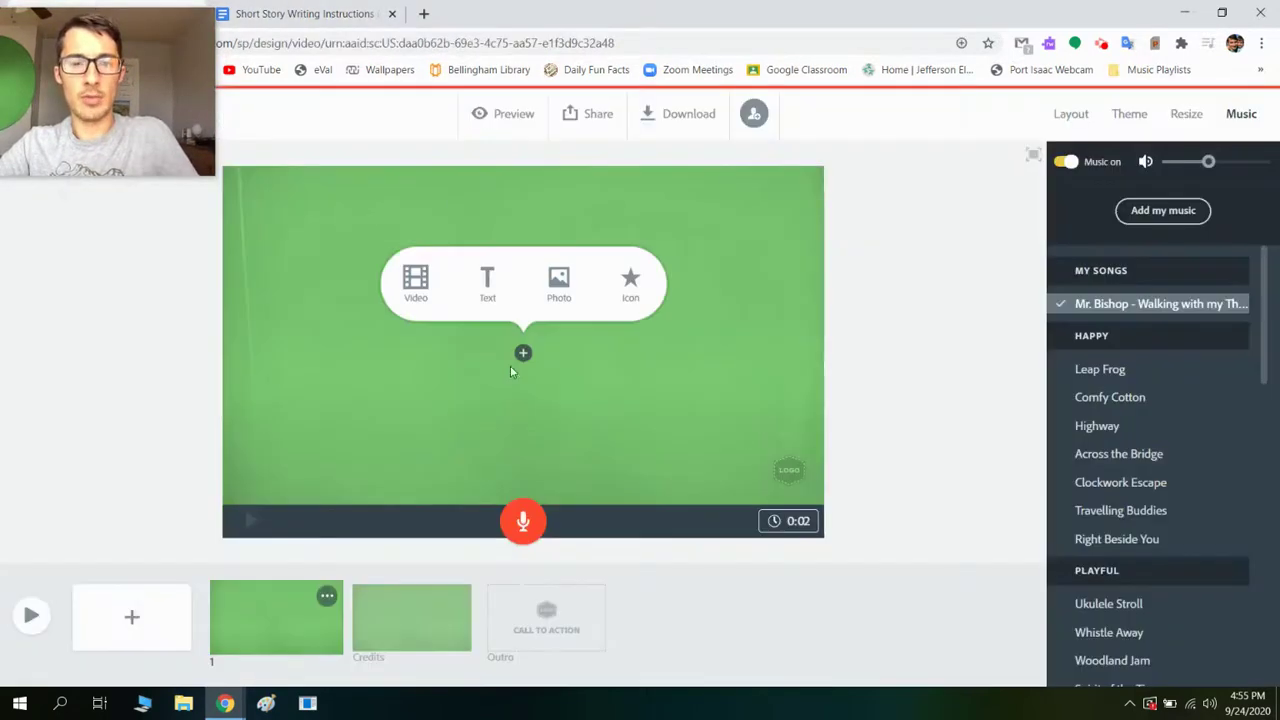
Add text to the first slide reading "Walking with my Thoughts", with "A story by" and the author's name below it.
click(512, 298)
text(Walk)
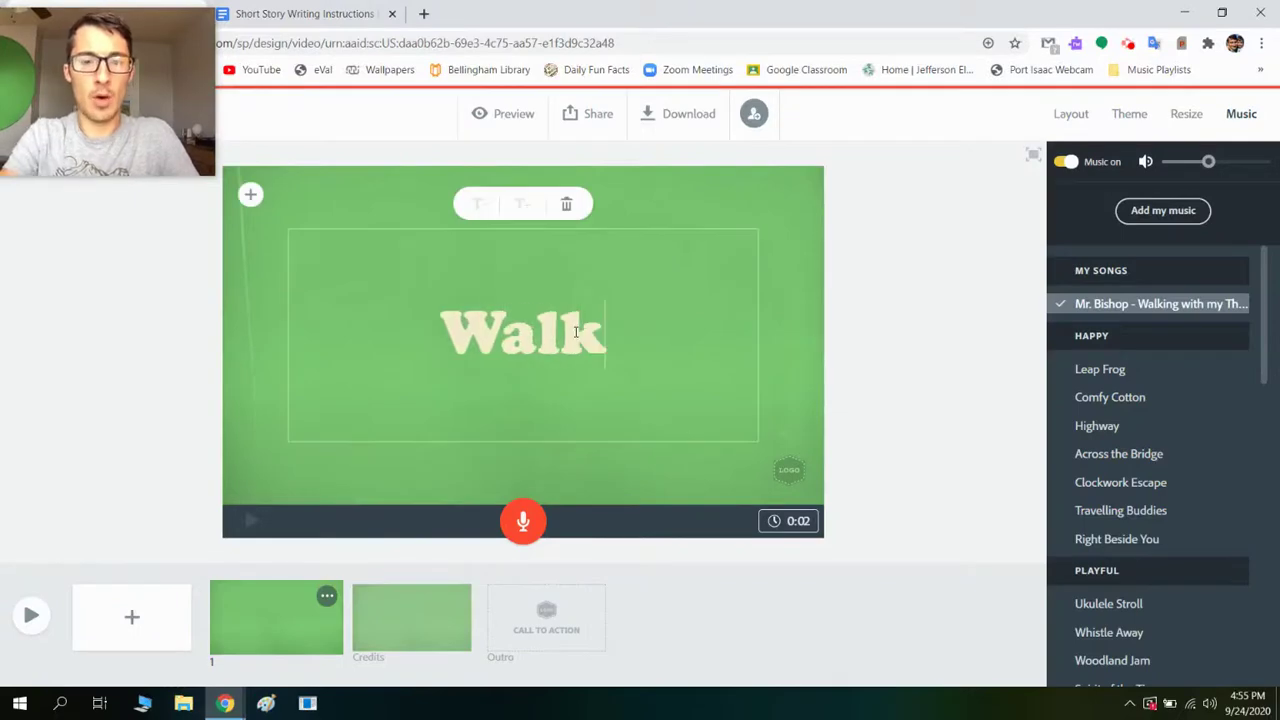
text(ing with my Thoughts)
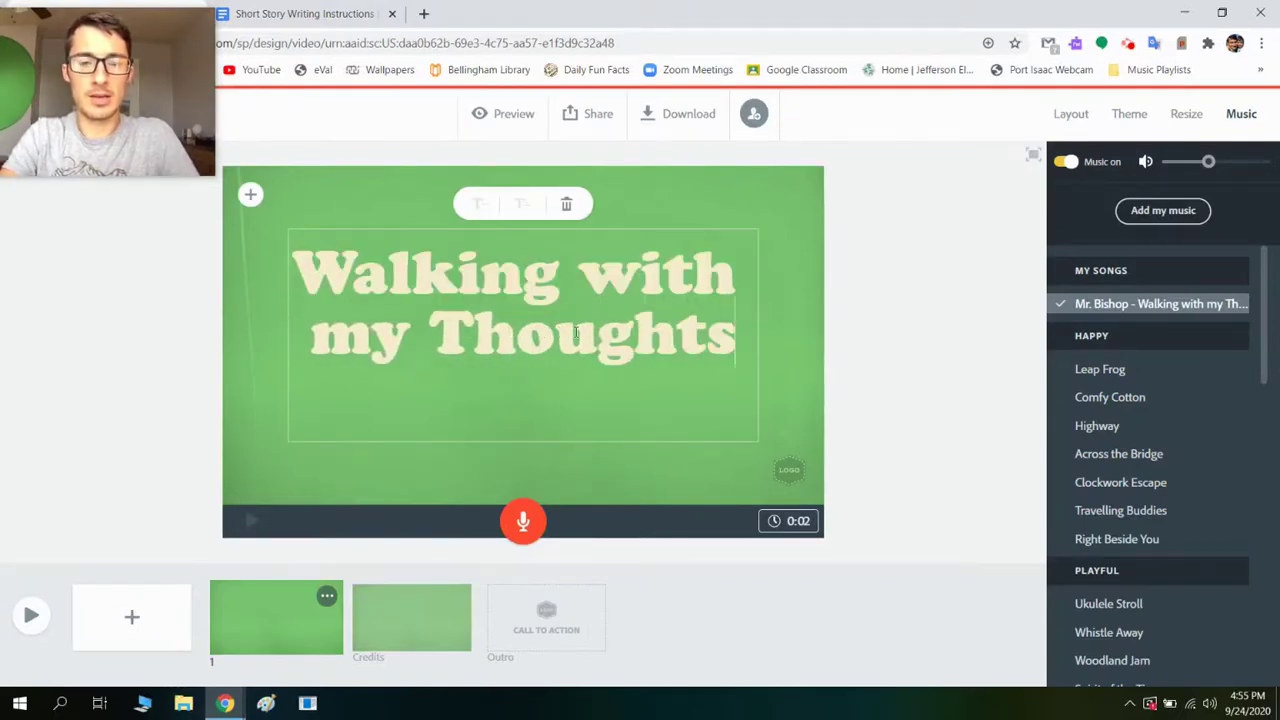
key(Return)
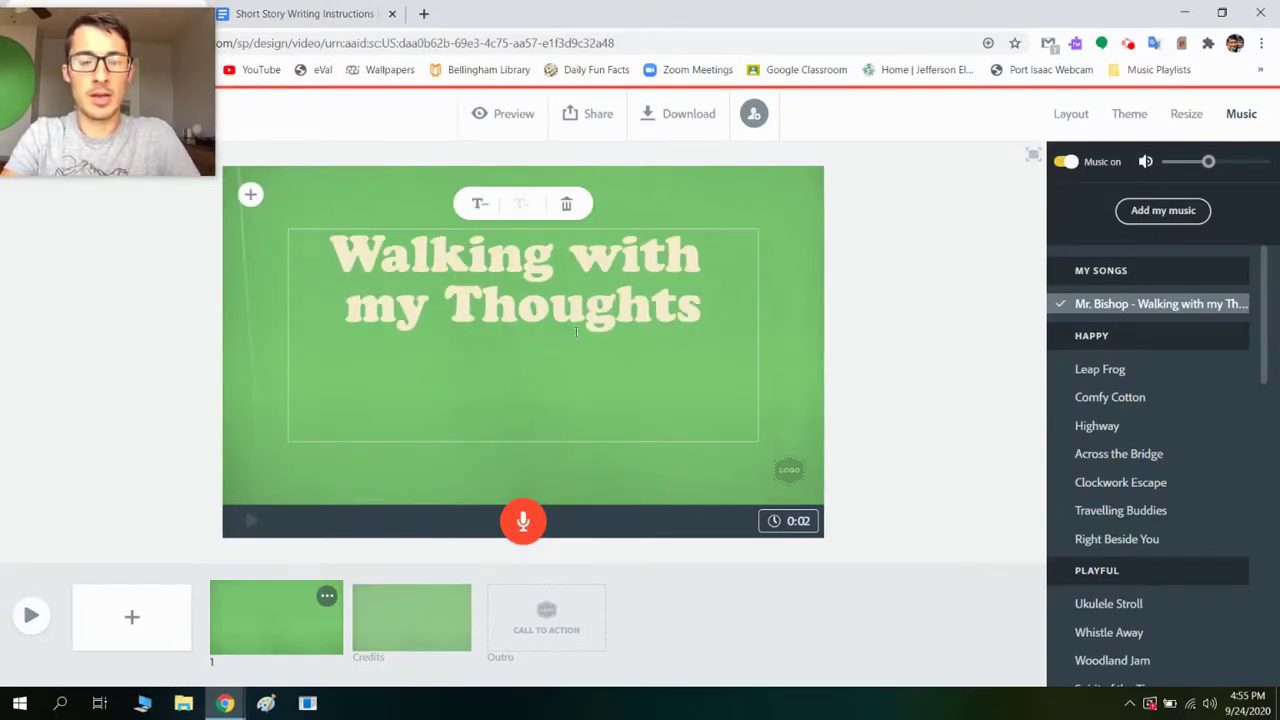
text(A story by)
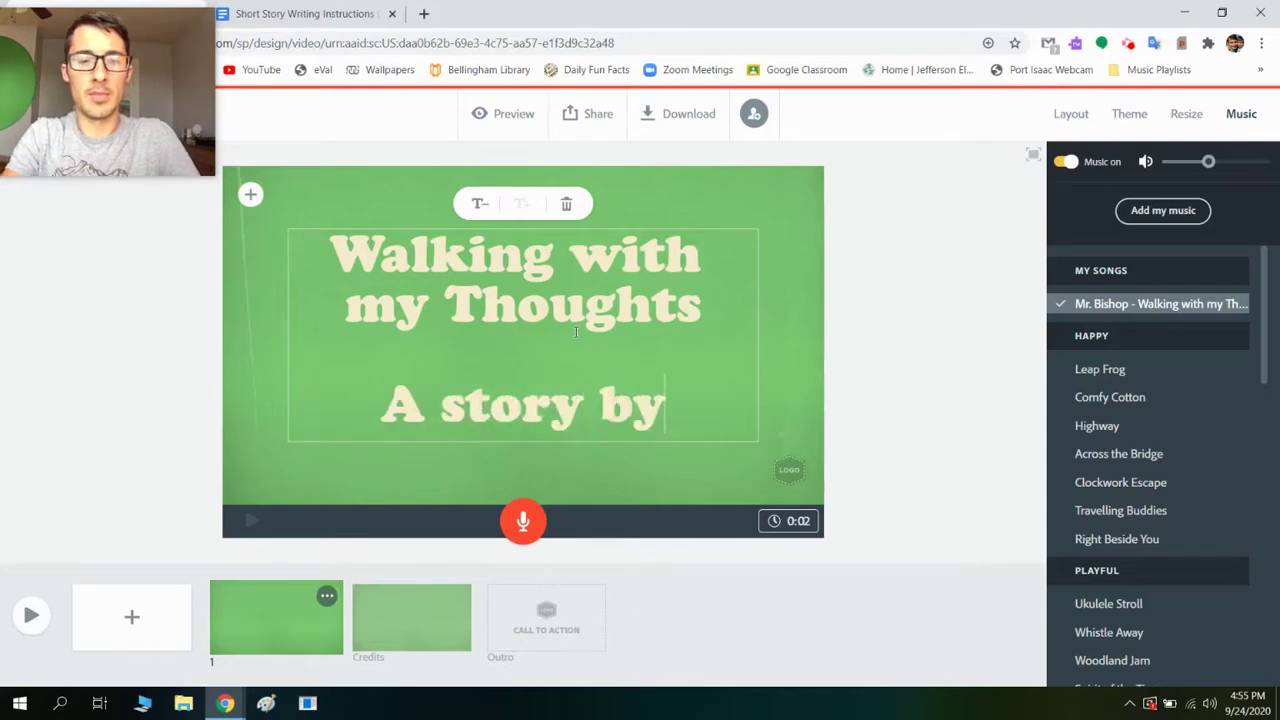
text( Mr. Bishop)
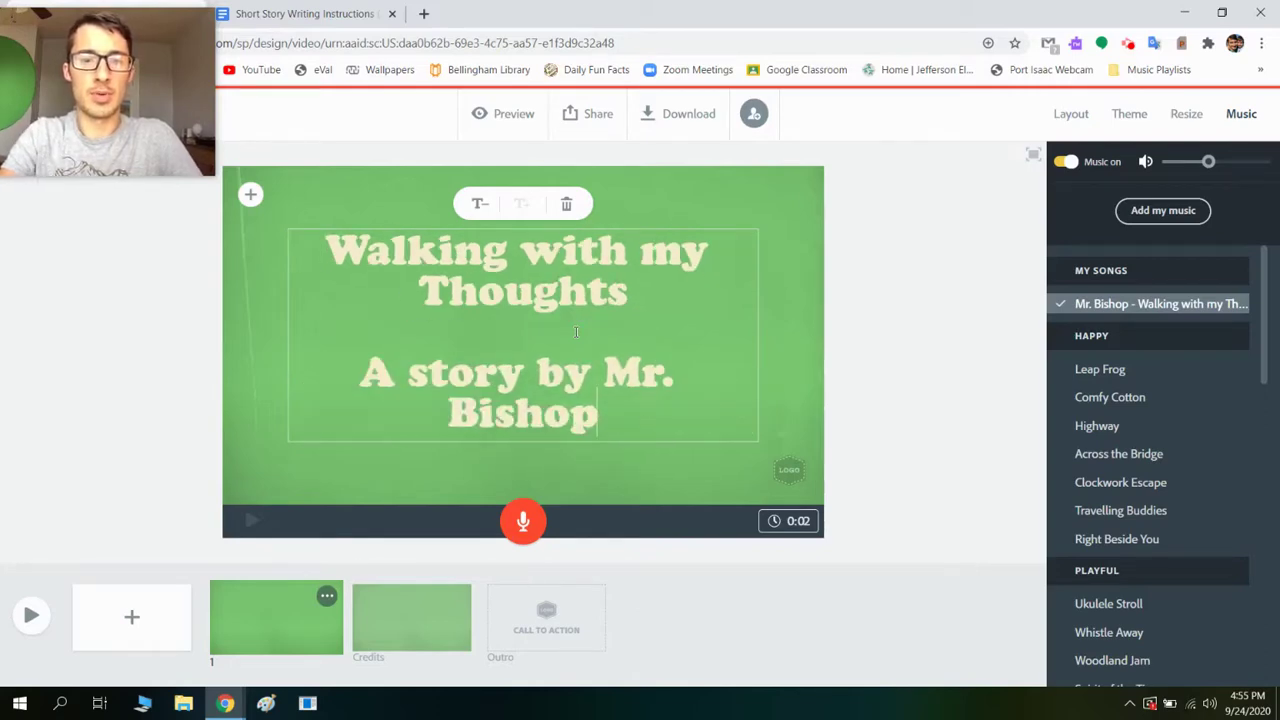
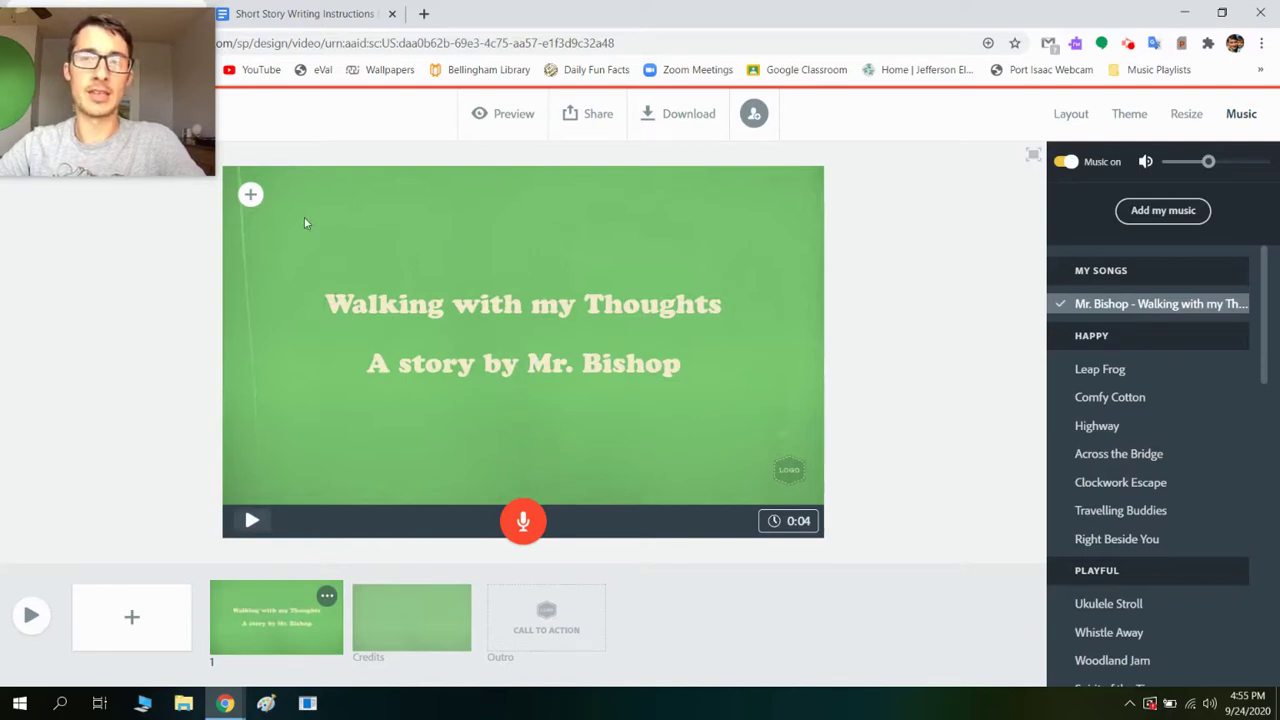
Search the free photos for "forest" and set a misty evergreen forest photo as the title slide's background.
click(252, 197)
click(383, 192)
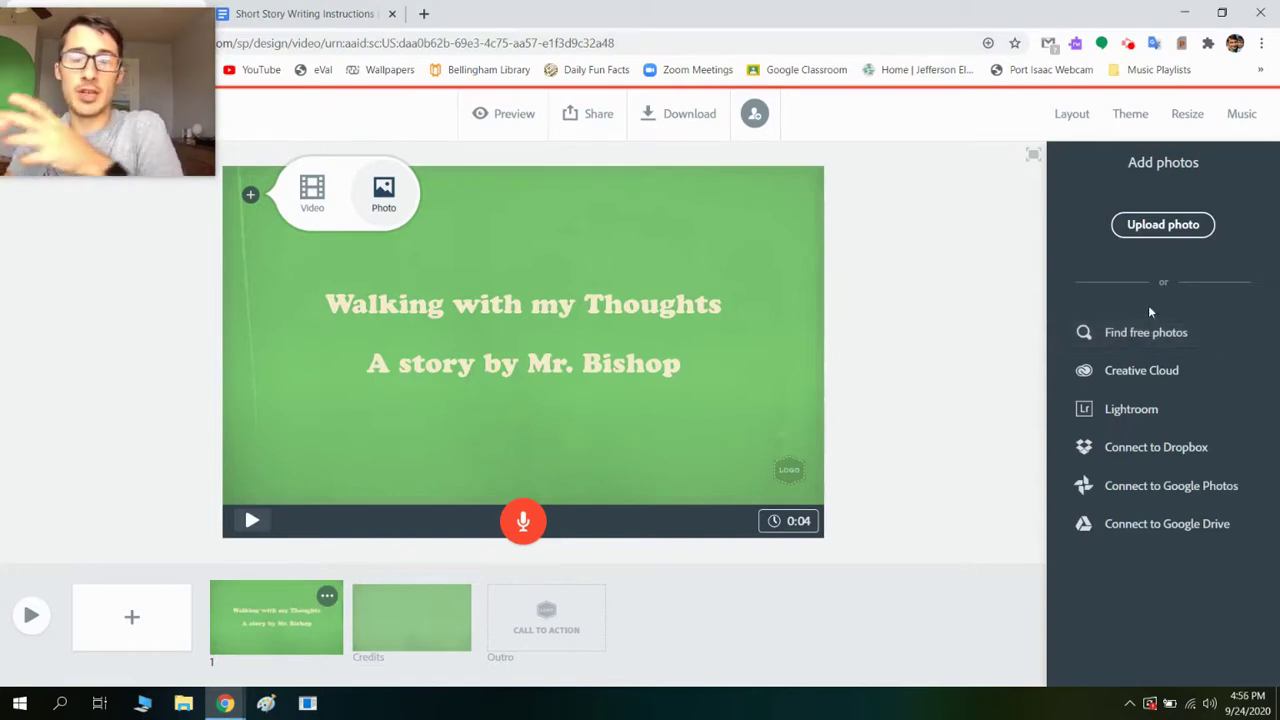
click(1146, 340)
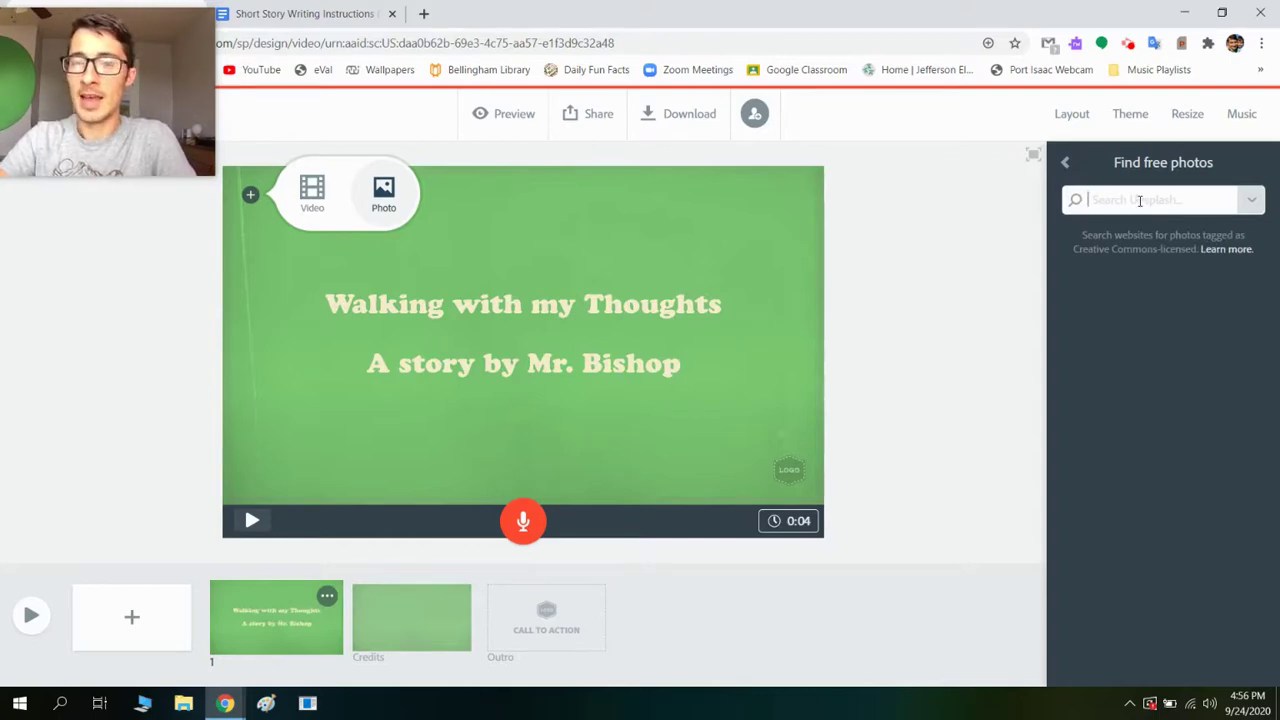
text(forest)
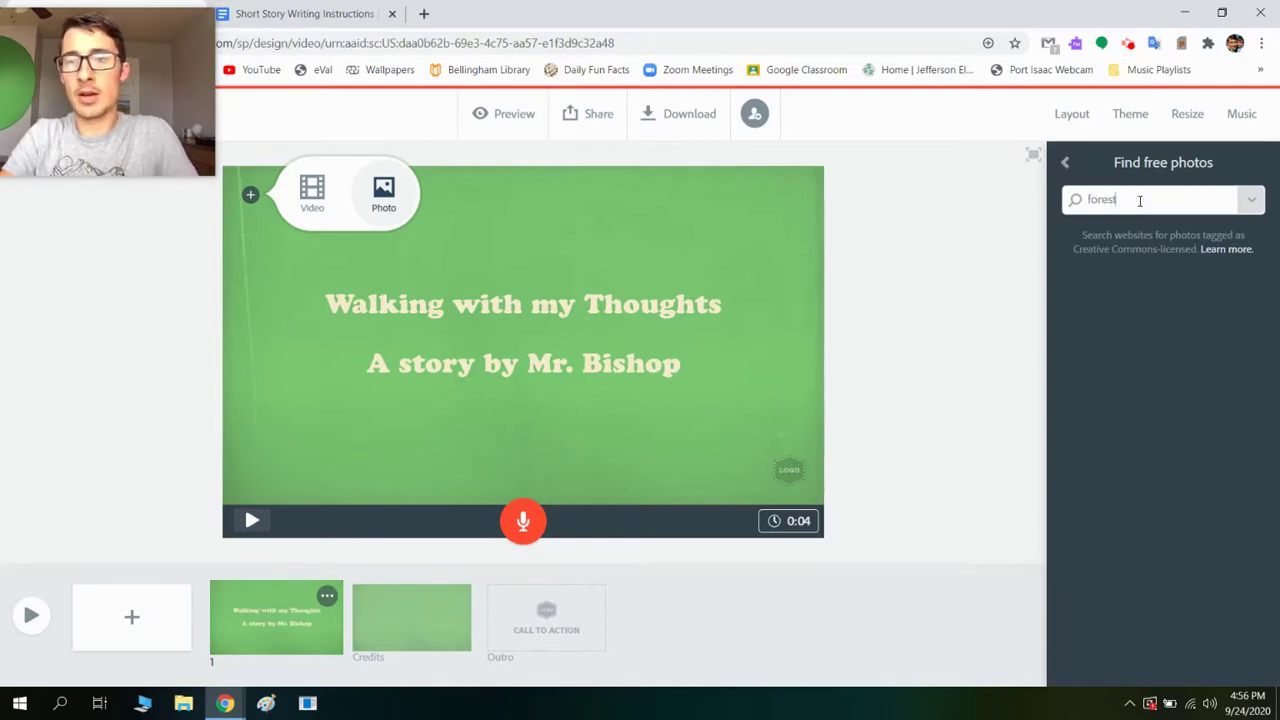
key(Return)
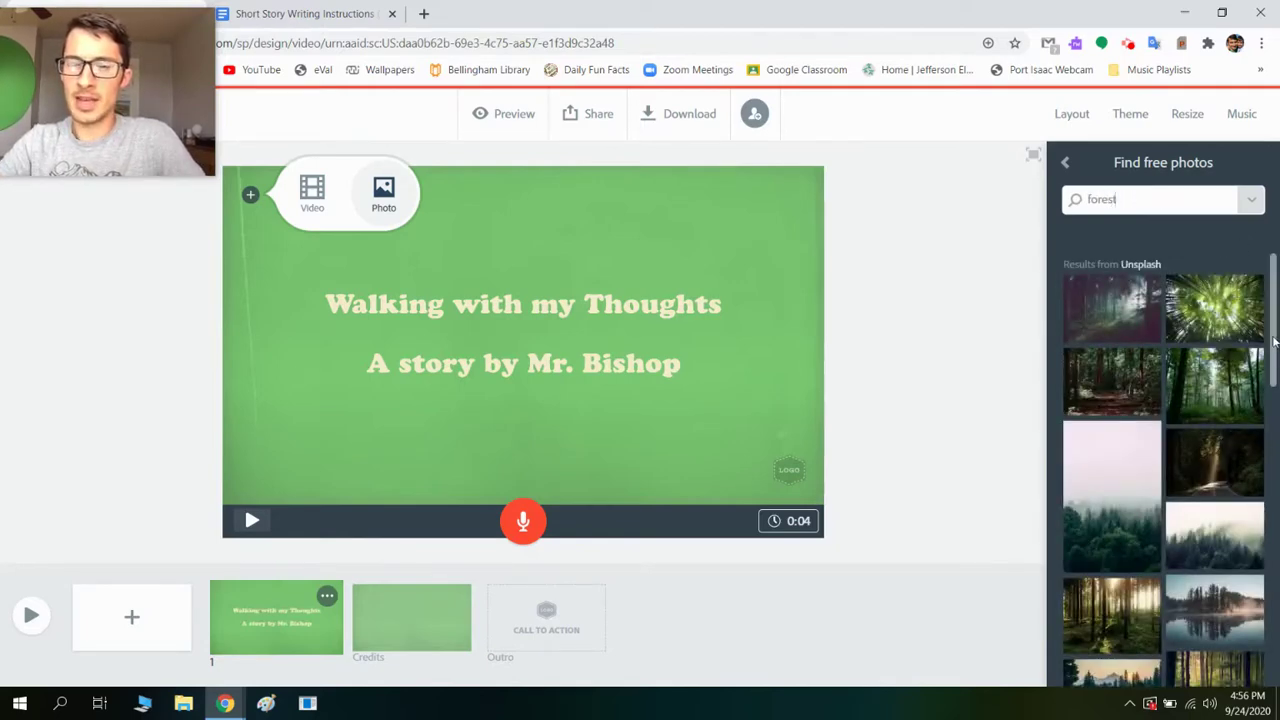
scroll(1275, 343, down, 1)
scroll(1275, 343, up, 1)
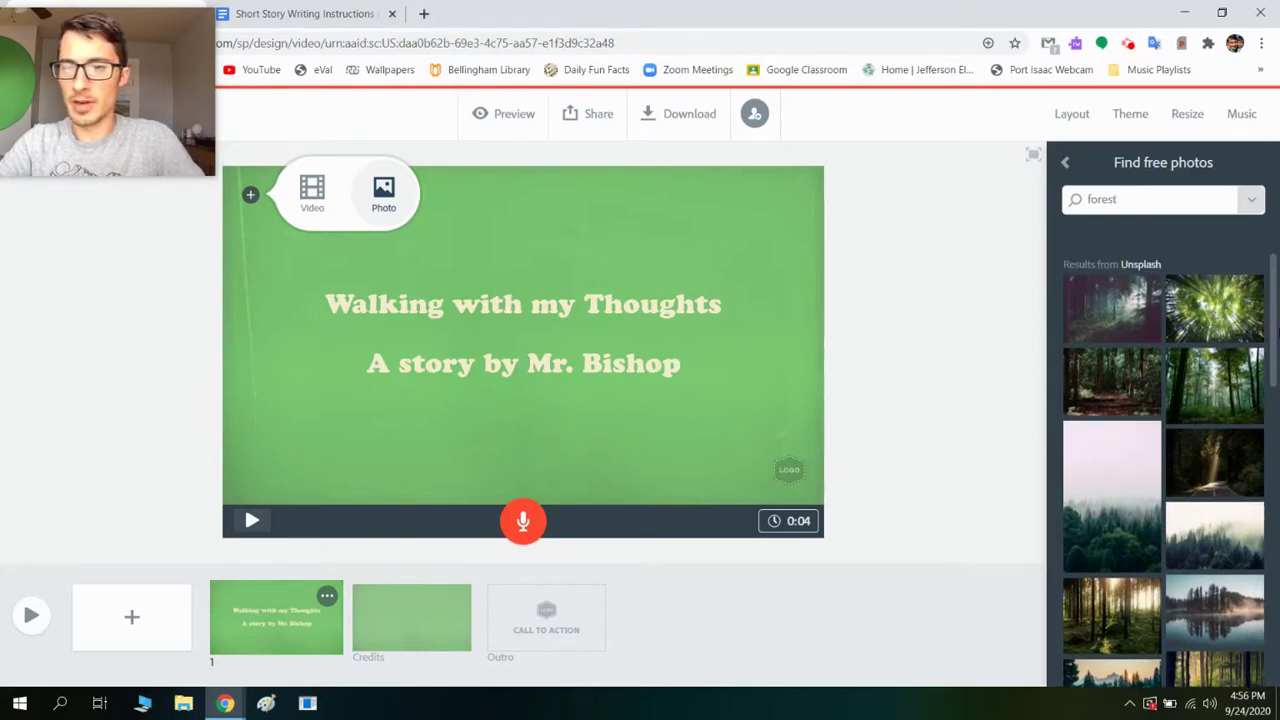
scroll(1162, 650, down, 5)
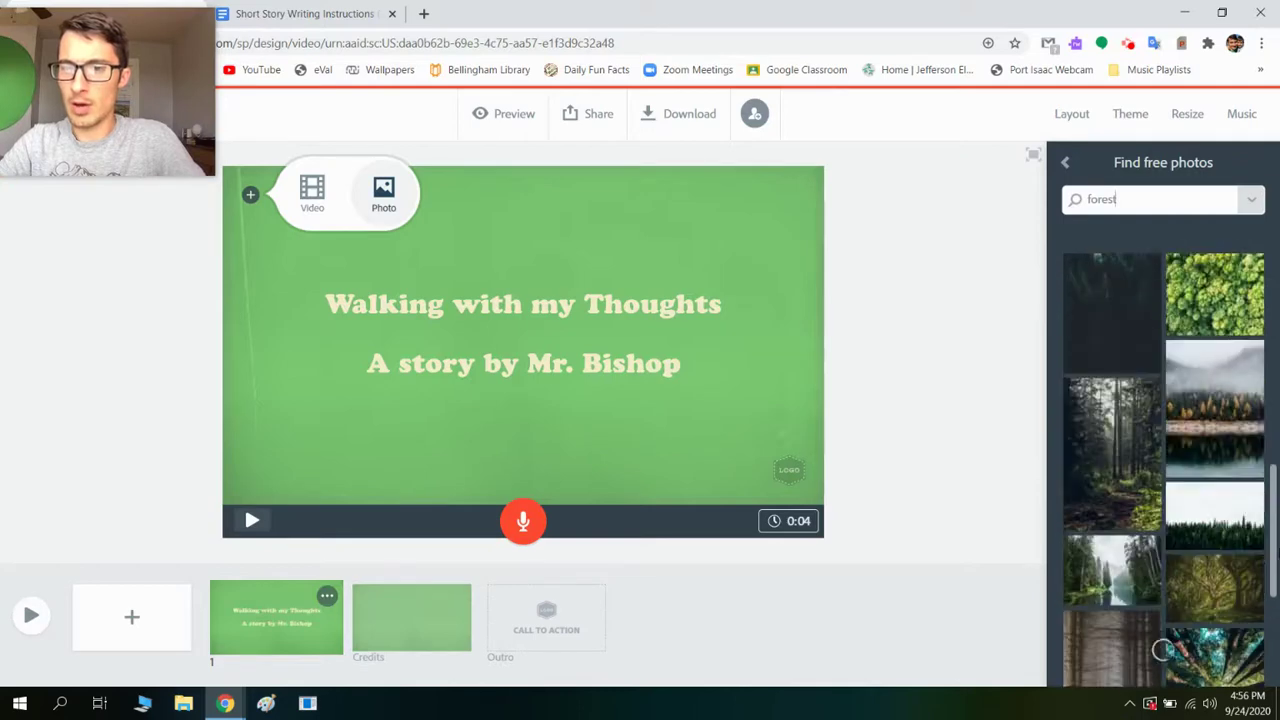
click(1220, 594)
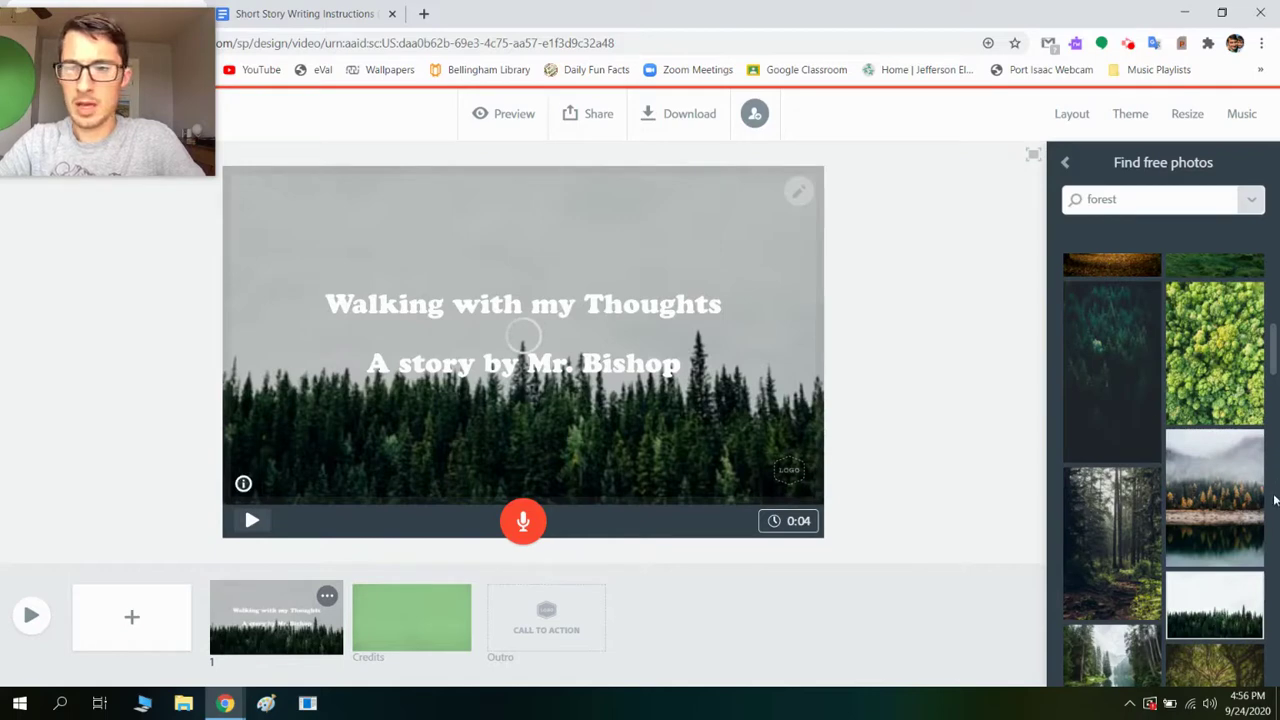
scroll(1275, 480, down, 5)
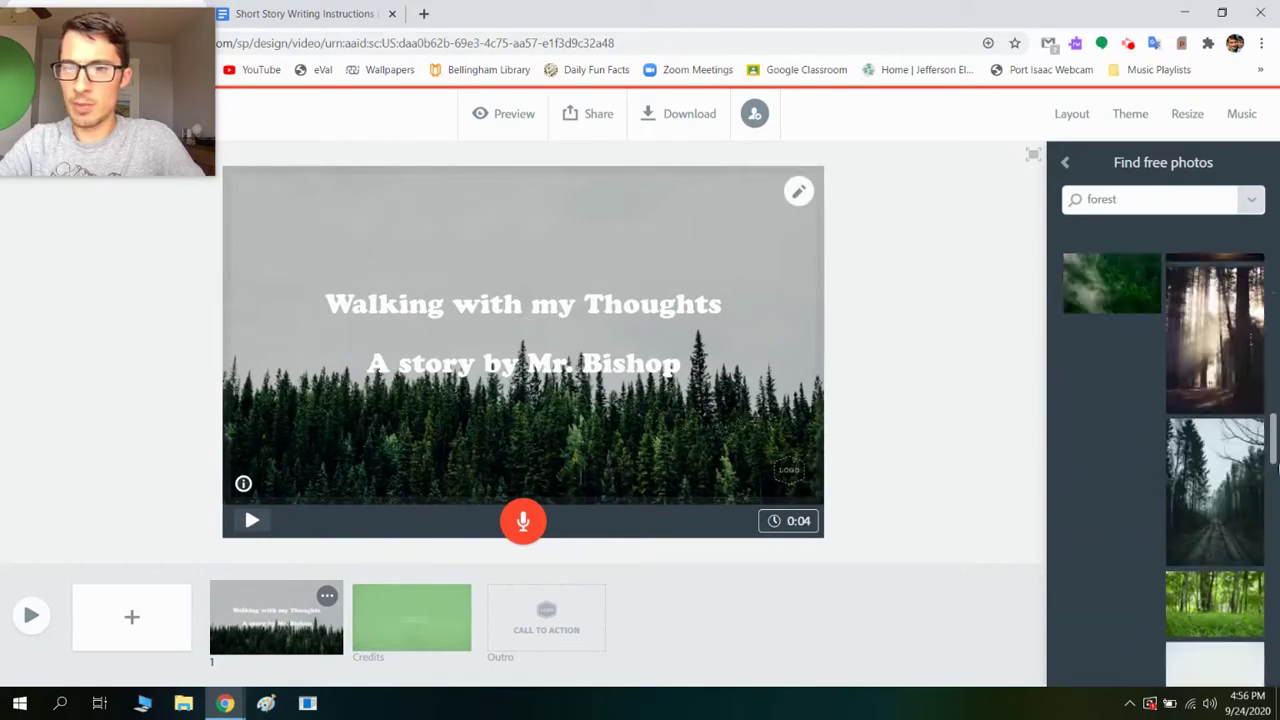
scroll(1276, 466, down, 3)
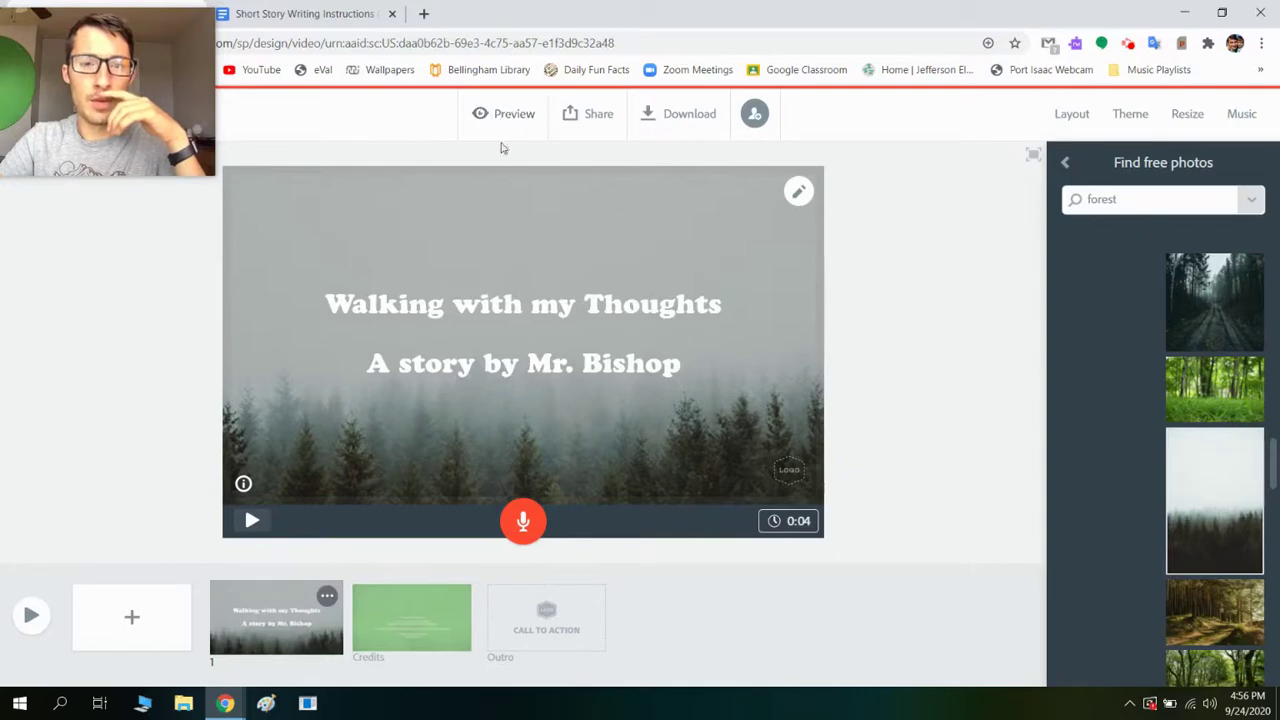
Play the title slide, try a duration of 5 seconds and play it again.
click(251, 521)
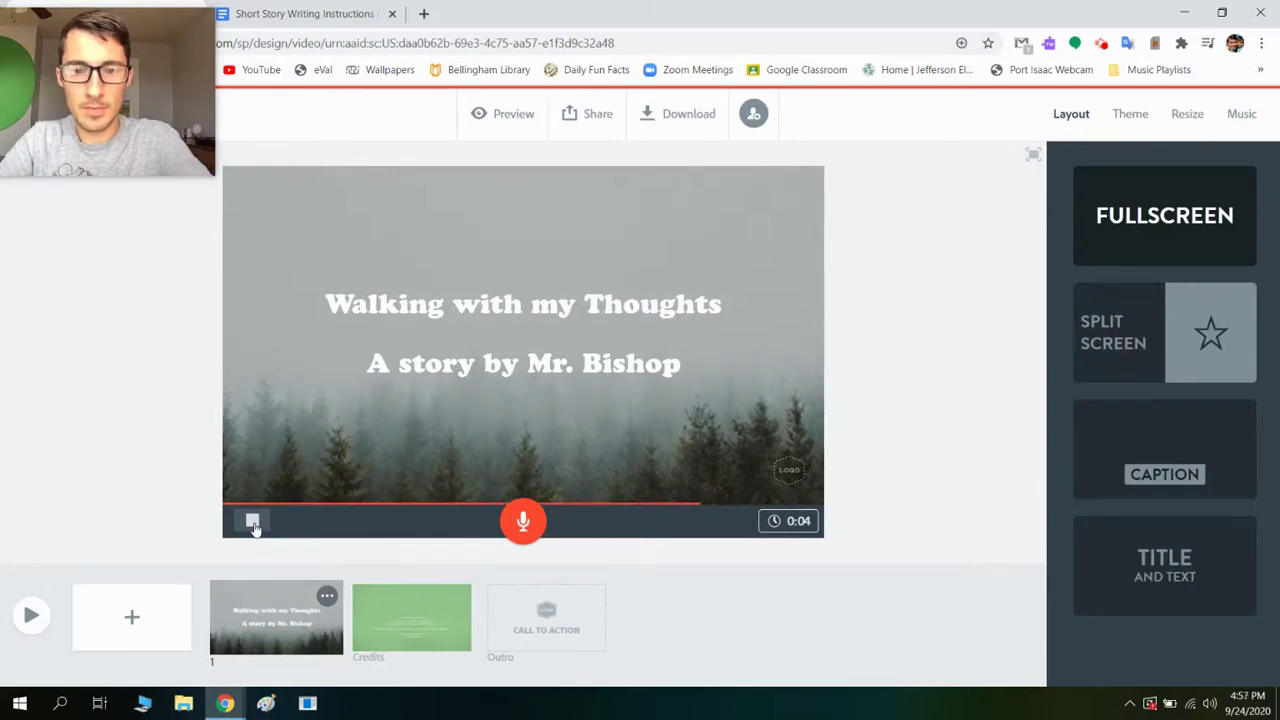
click(252, 521)
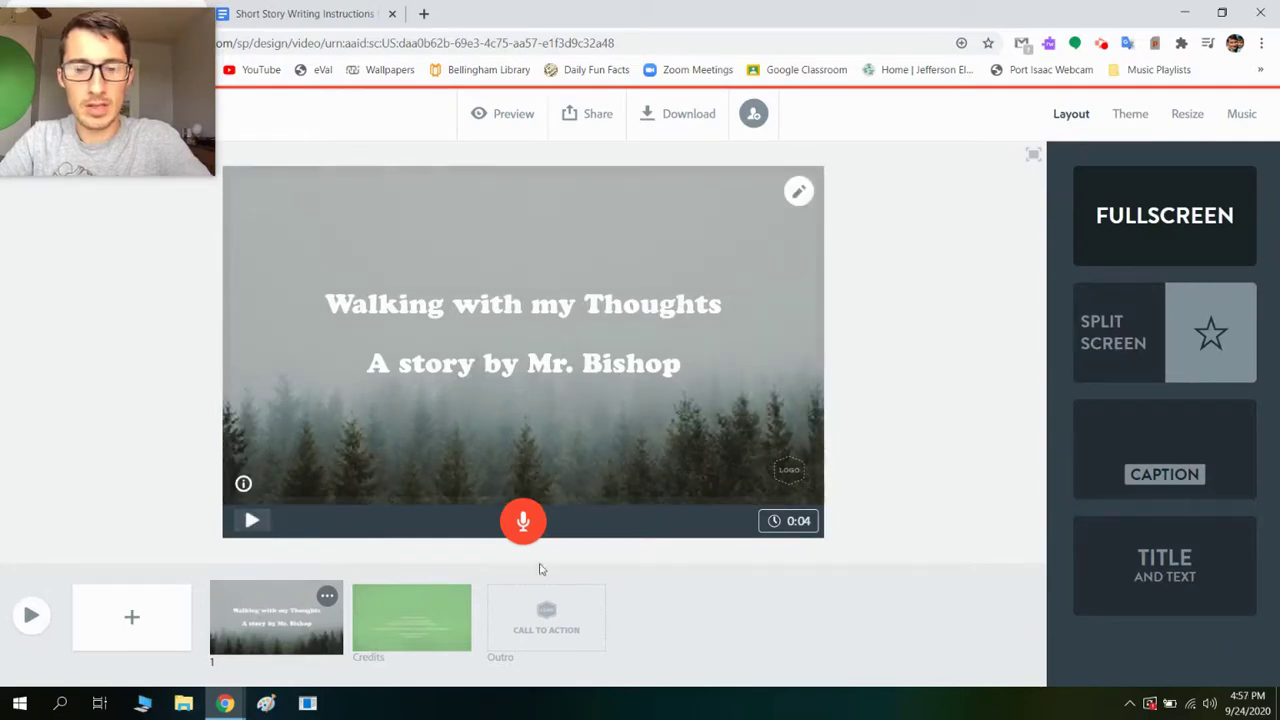
click(786, 524)
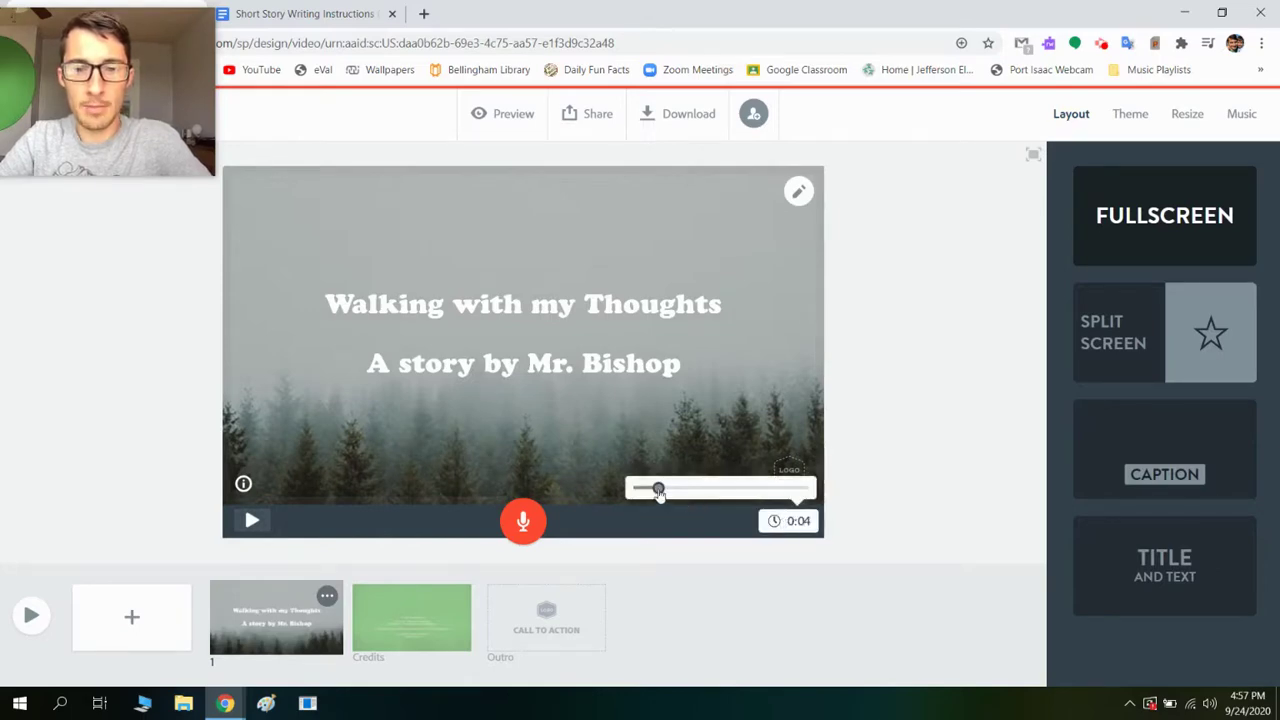
drag(658, 489, 664, 490)
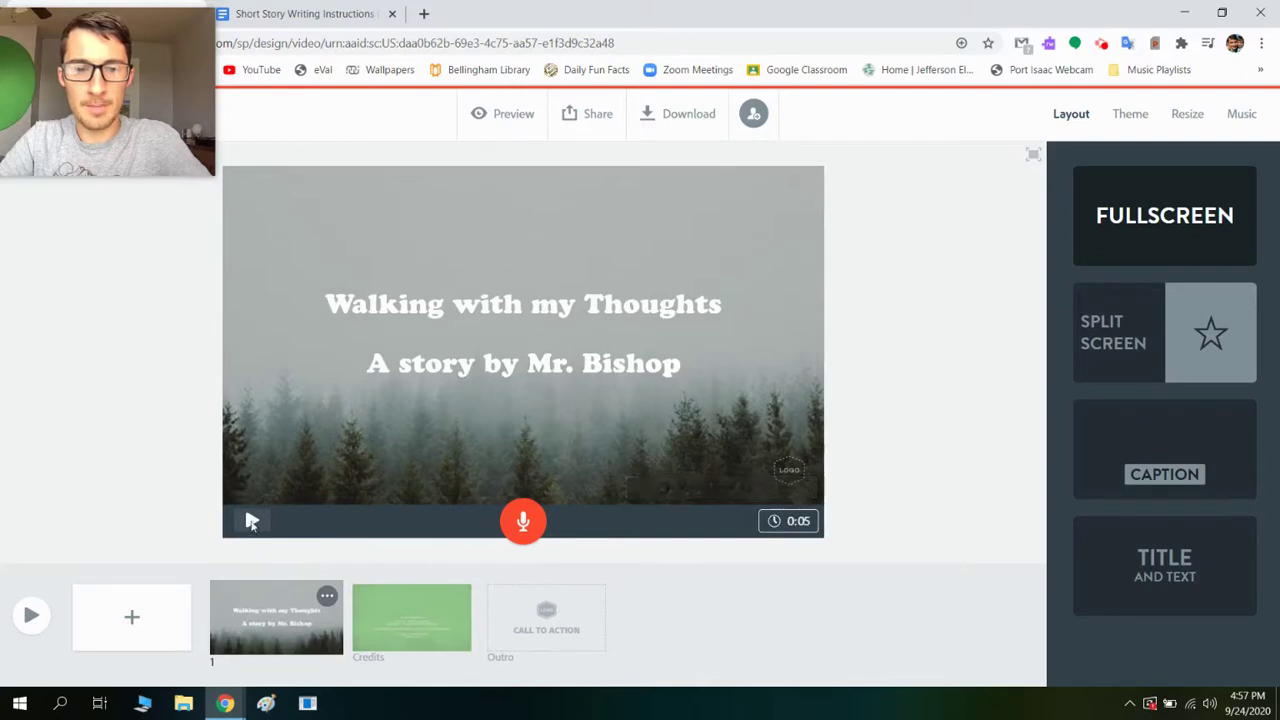
click(252, 521)
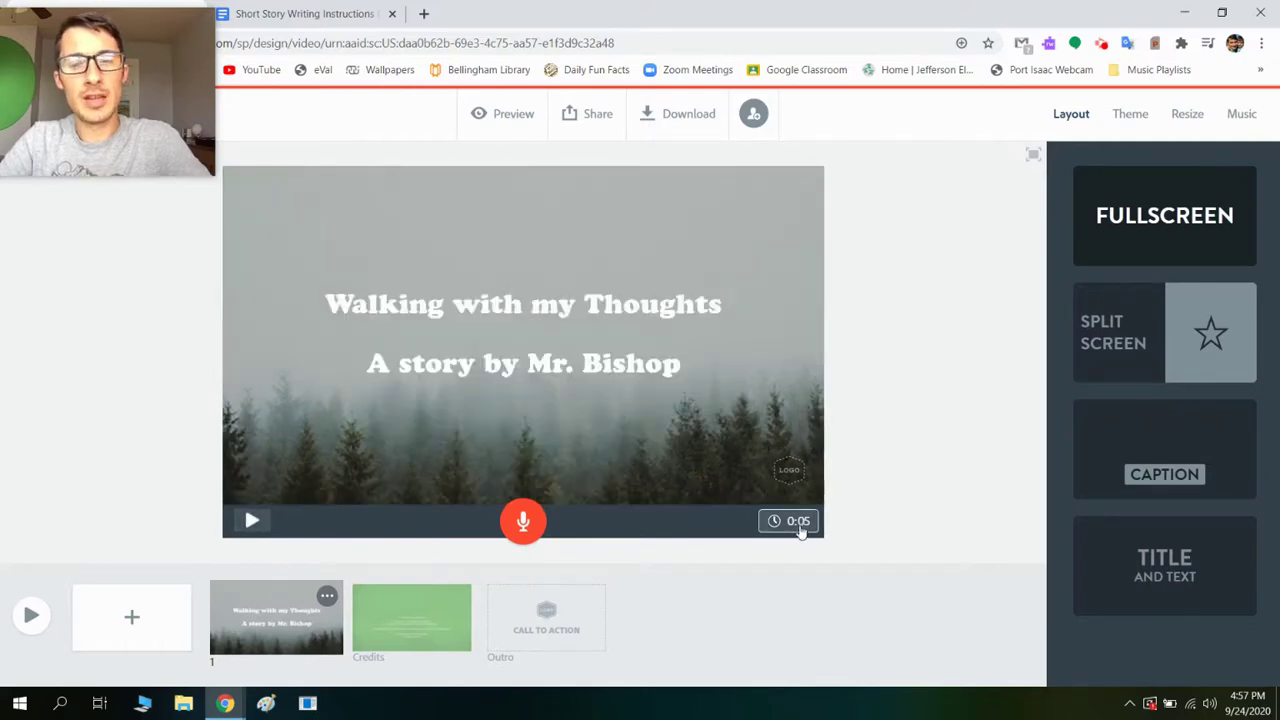
Set the title slide's duration to 4 seconds and play the slide to check its timing.
click(800, 522)
drag(665, 488, 657, 488)
click(661, 457)
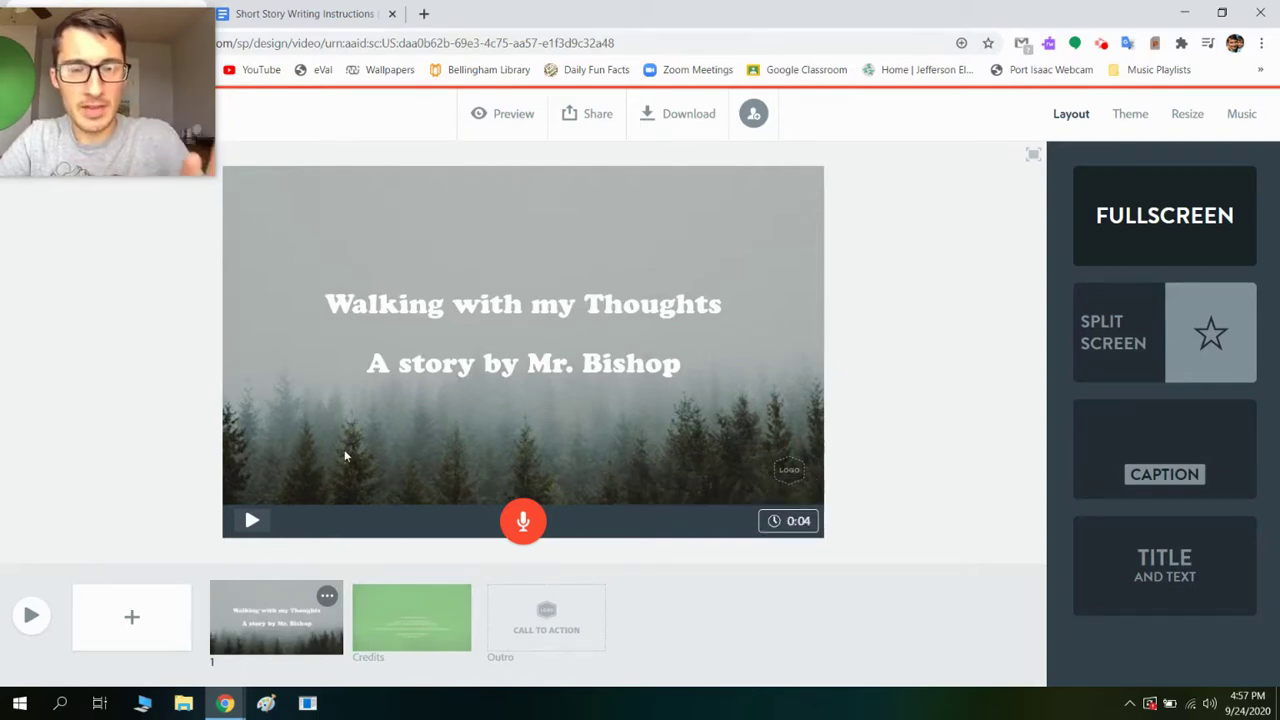
click(251, 522)
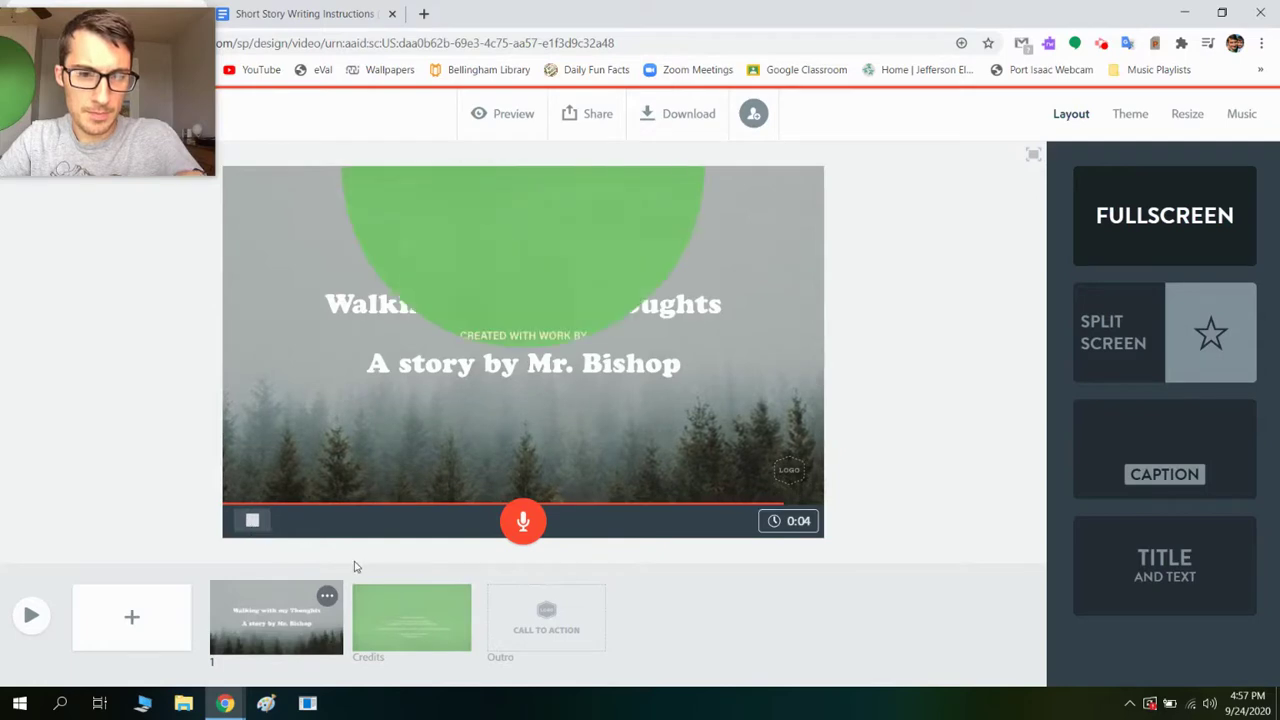
click(252, 520)
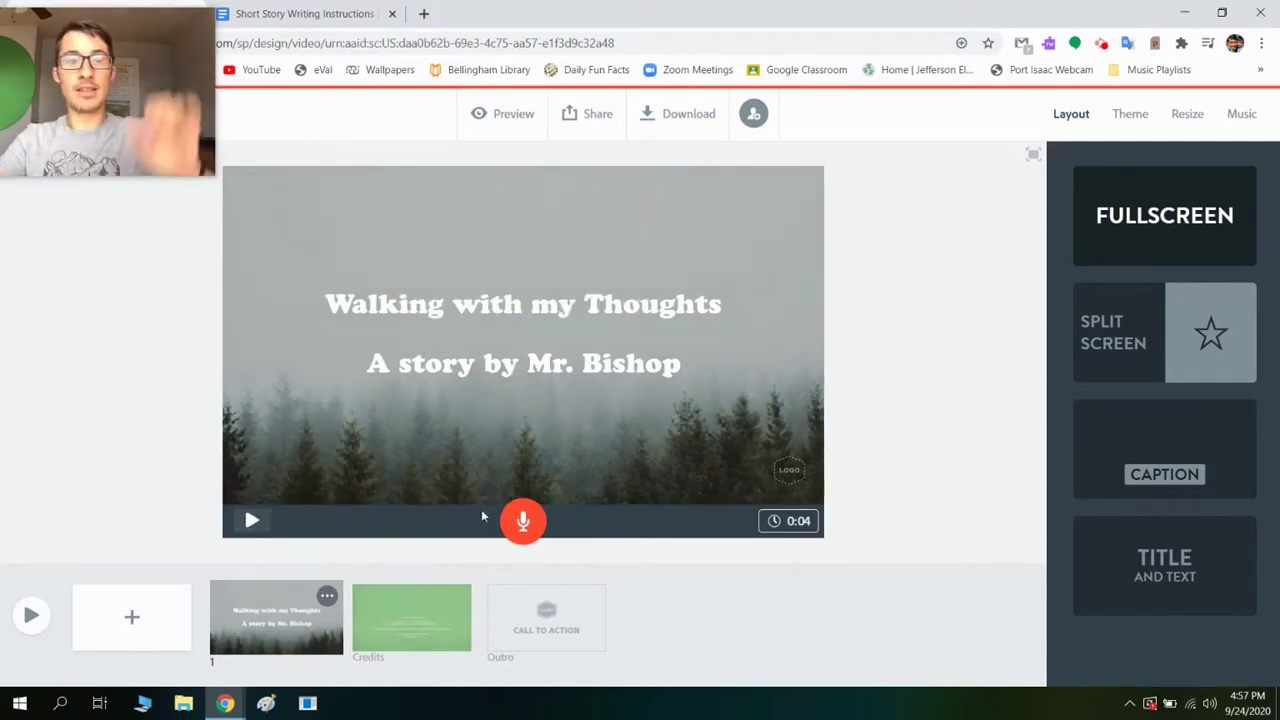
Add a second slide, and copy the opening paragraph of "Walking with my Thoughts" from the story document in Google Docs.
click(129, 620)
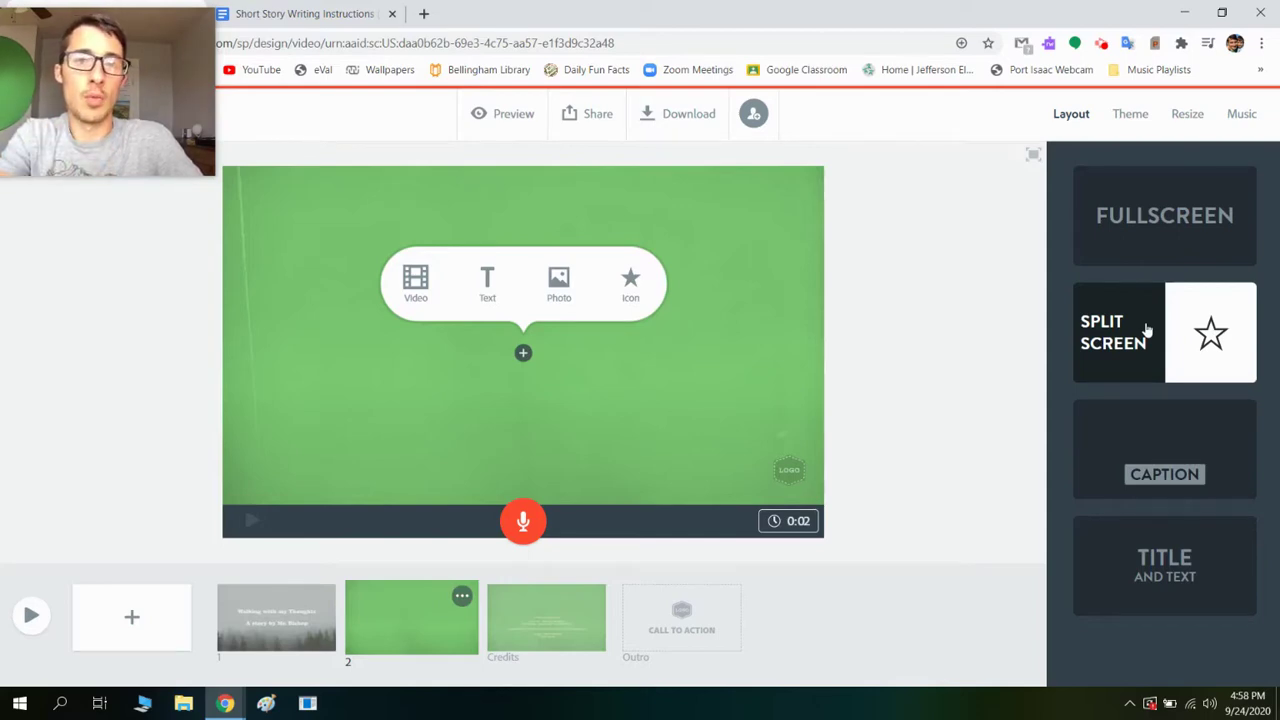
click(273, 5)
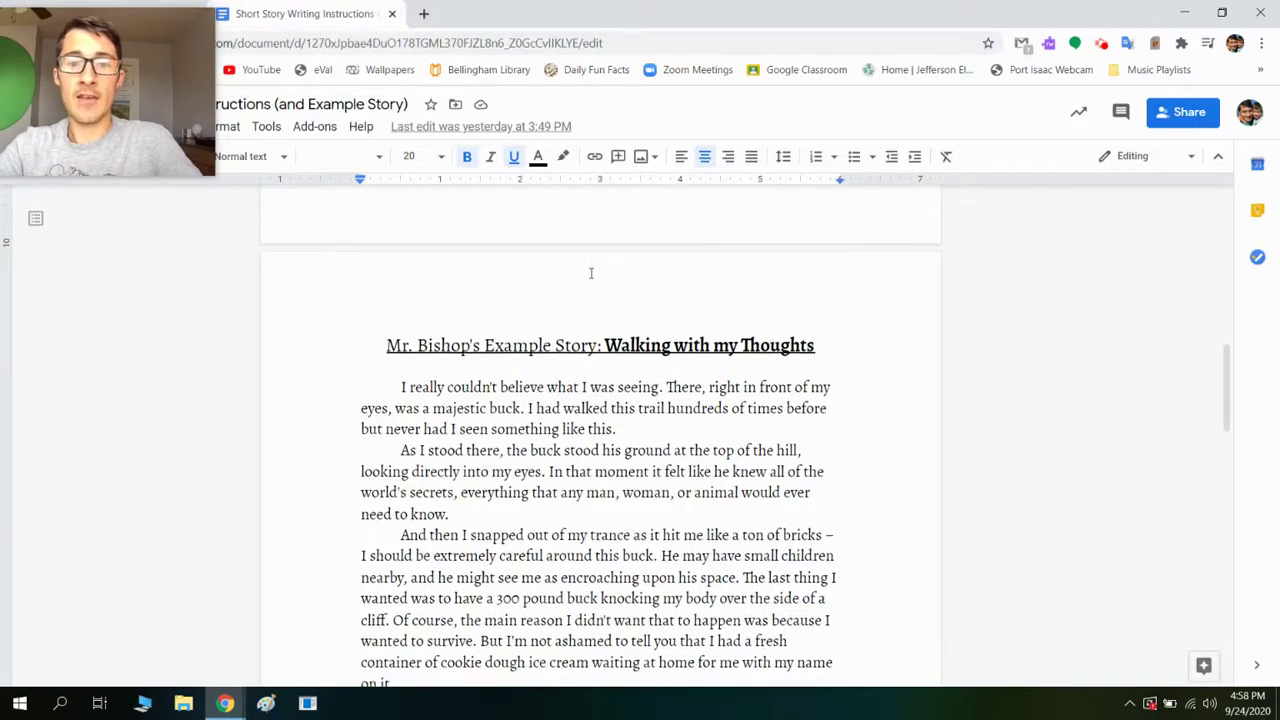
scroll(521, 284, down, 1)
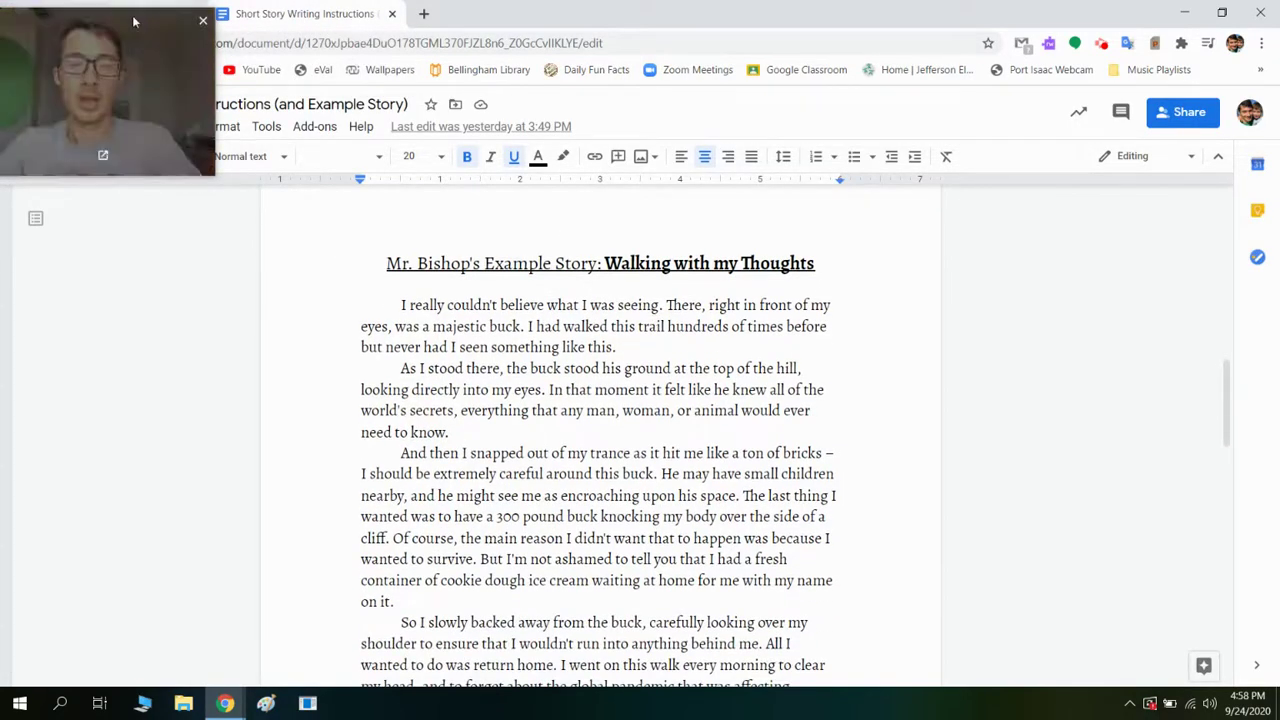
drag(137, 0, 137, 28)
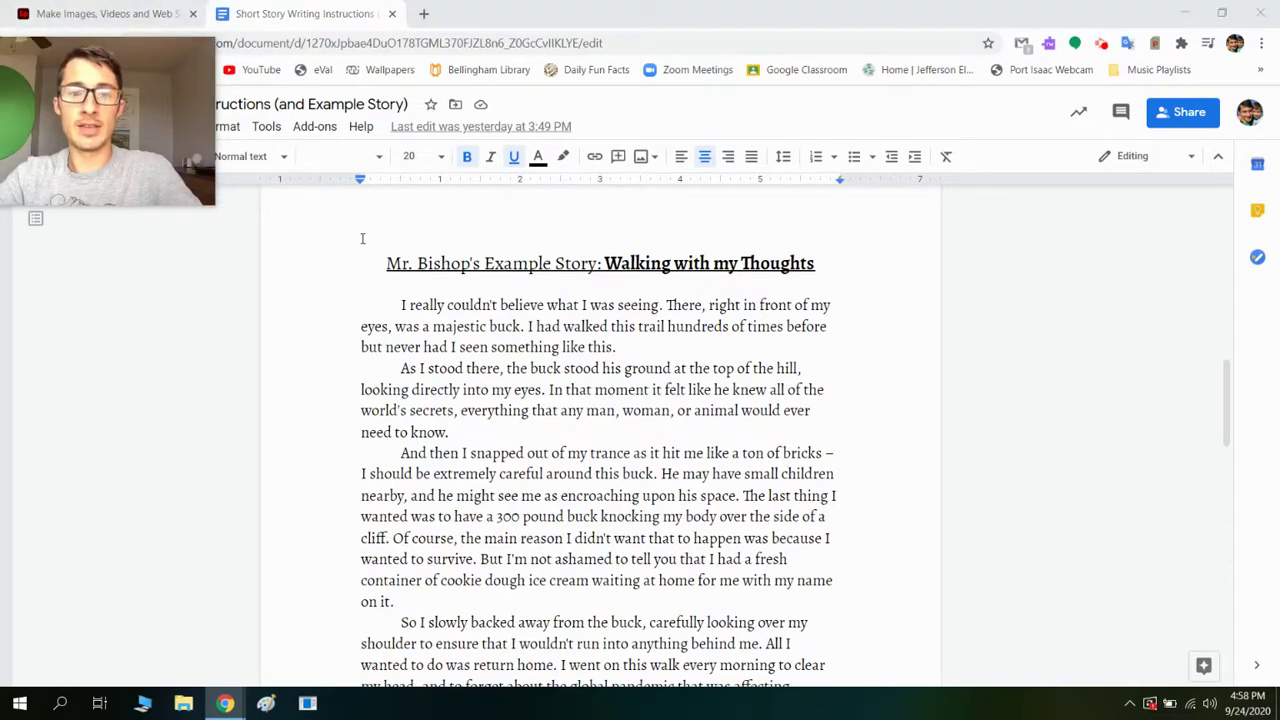
drag(403, 304, 617, 348)
key(ctrl+c)
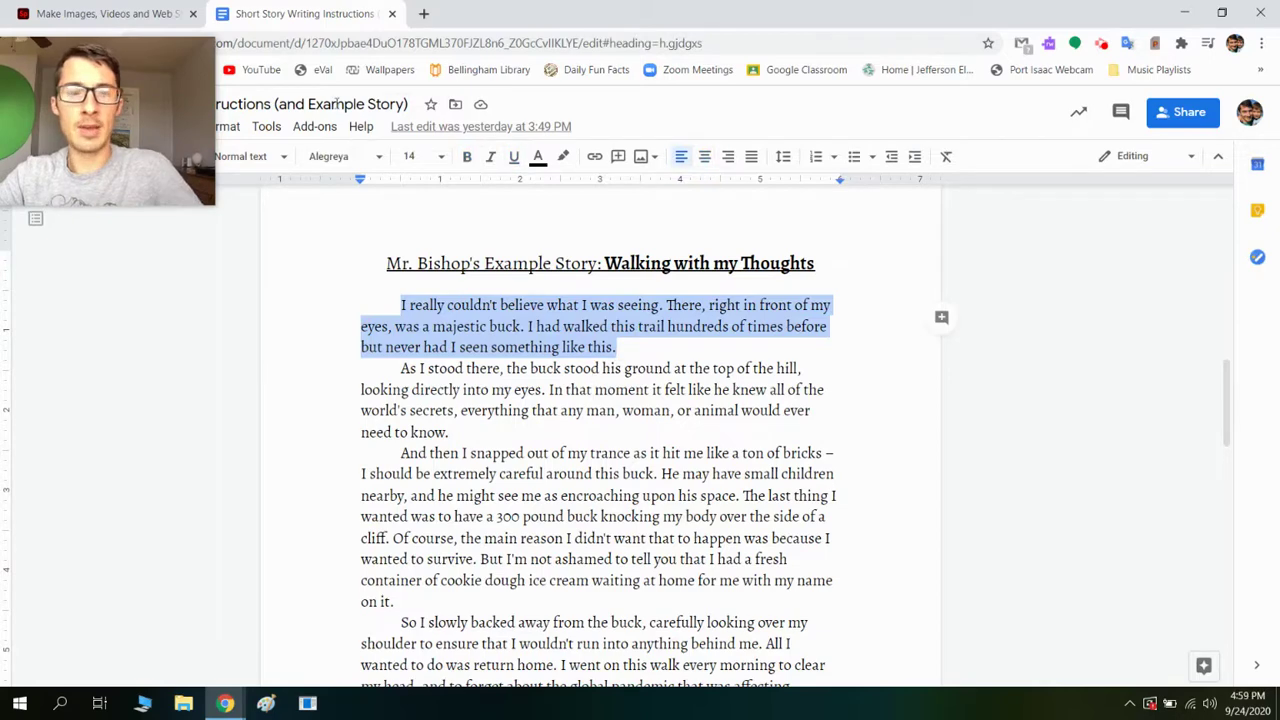
Return to Adobe Spark, apply the Split Screen layout to the second slide and start a text box in its green half.
click(103, 13)
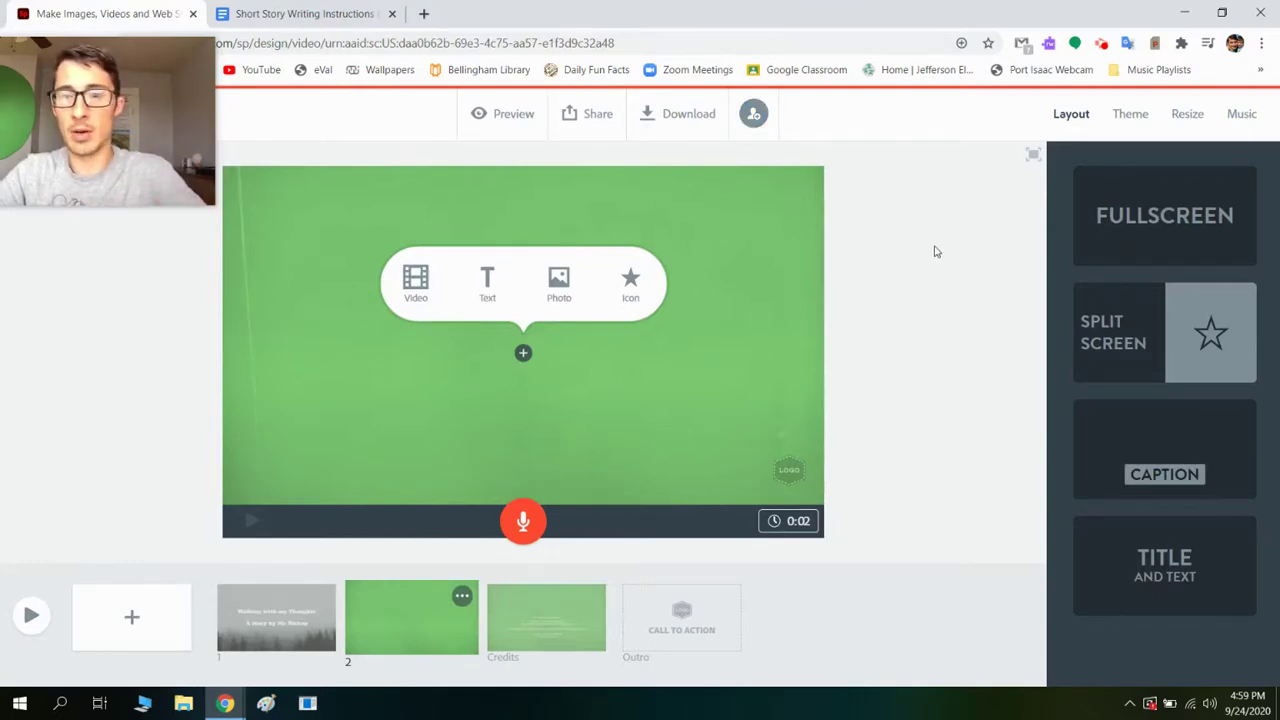
click(1150, 335)
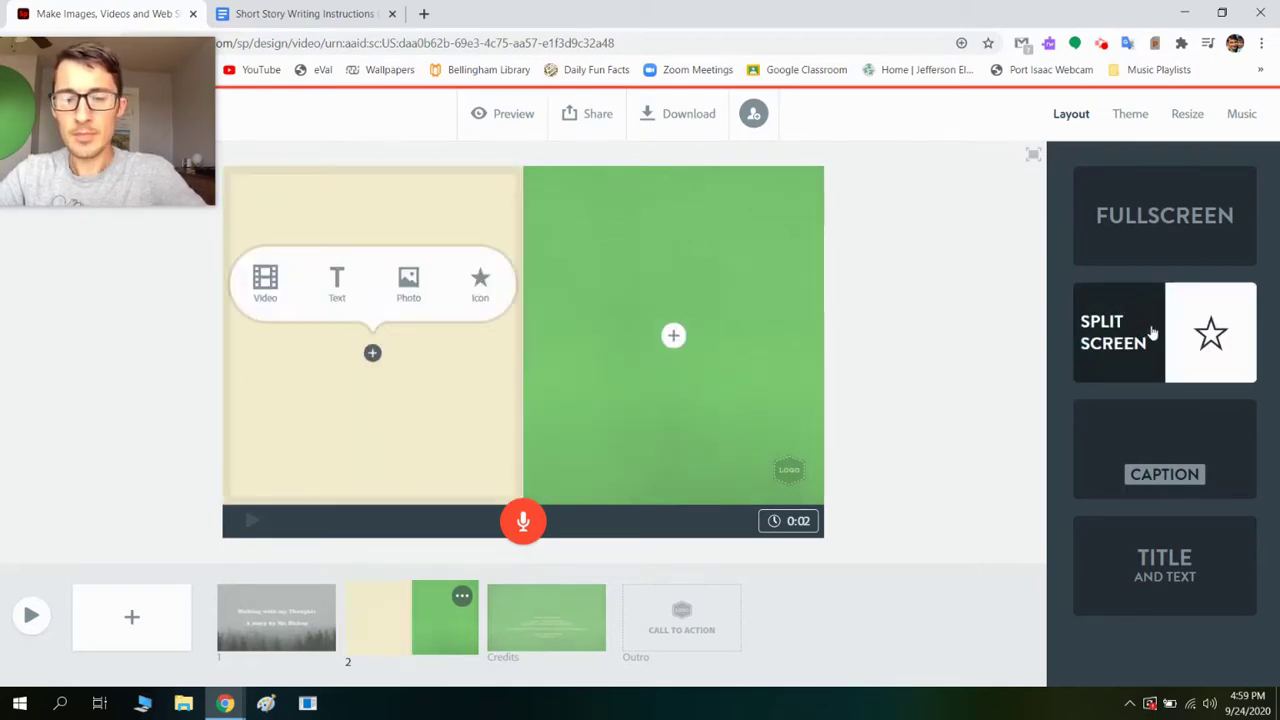
click(675, 341)
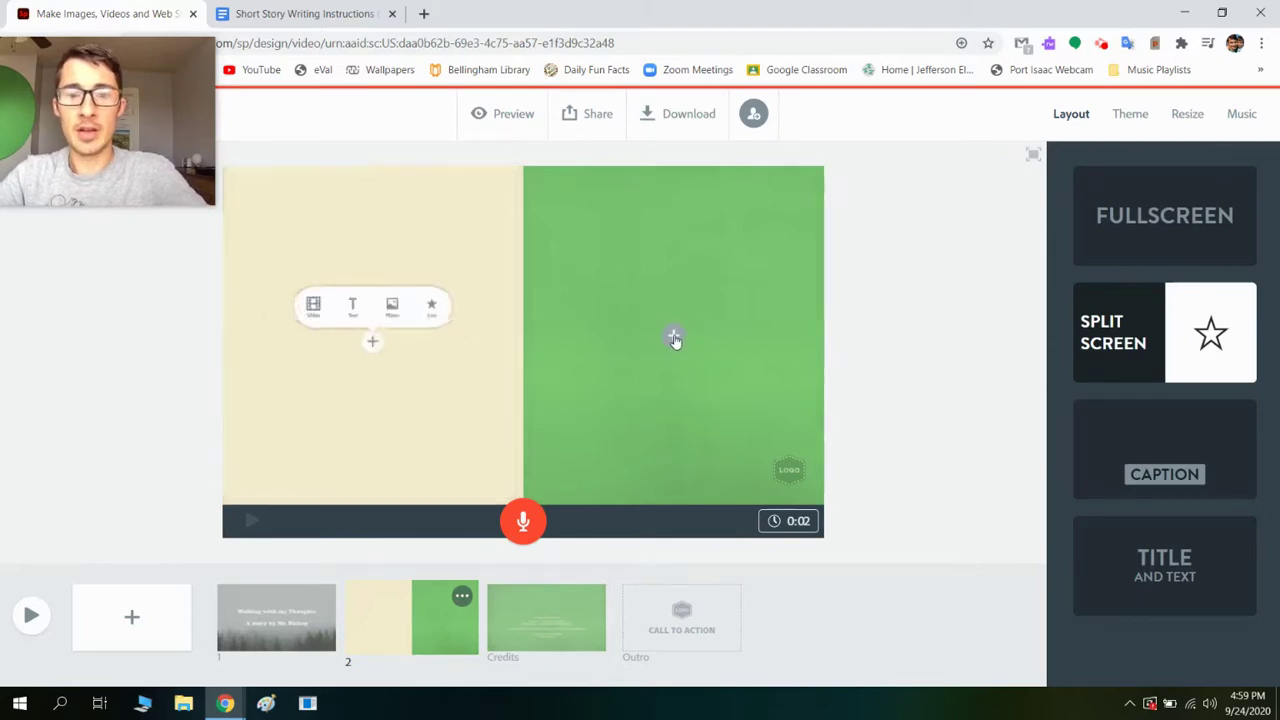
click(638, 283)
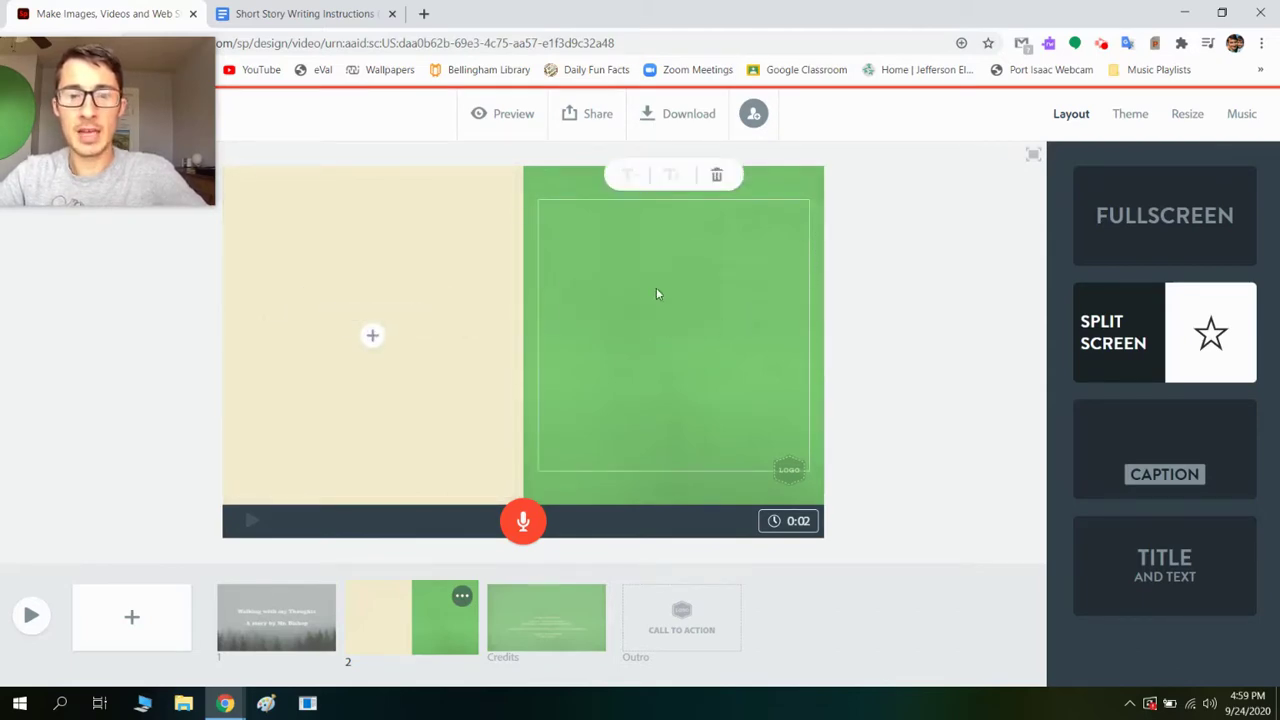
Paste the story's opening paragraph as text into the green half of the second slide and reduce its text size one level.
click(300, 13)
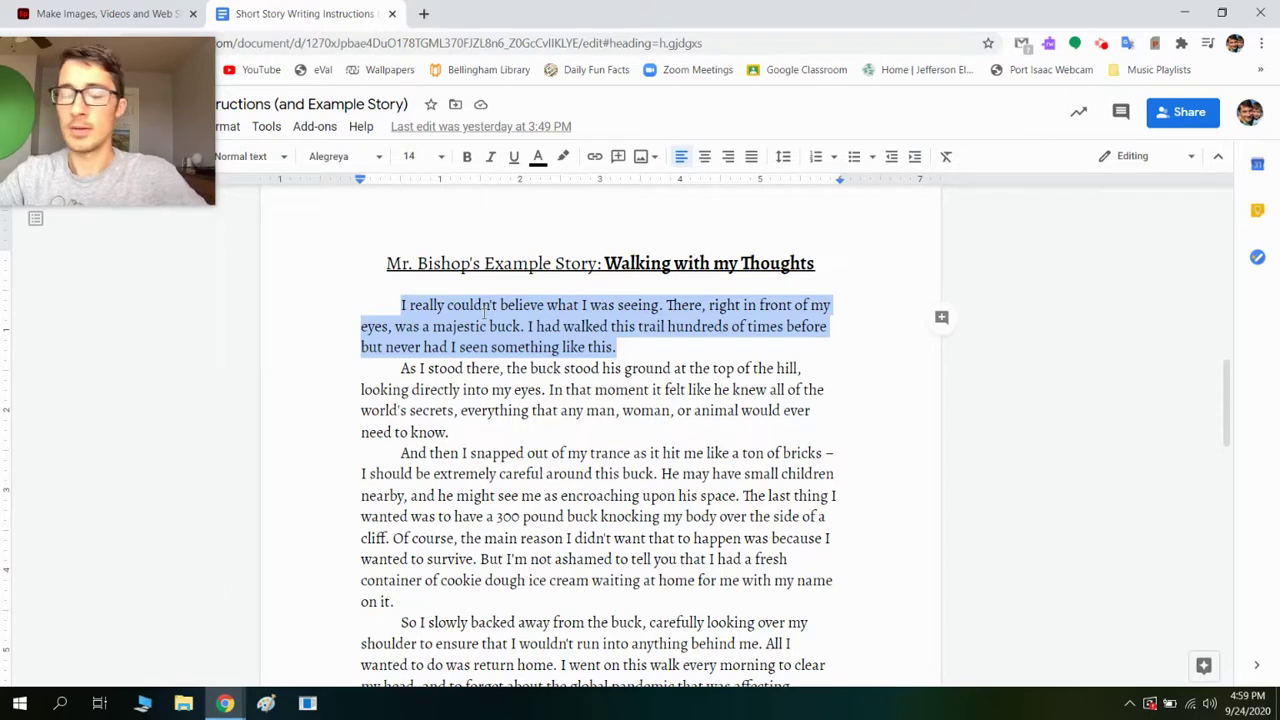
click(128, 12)
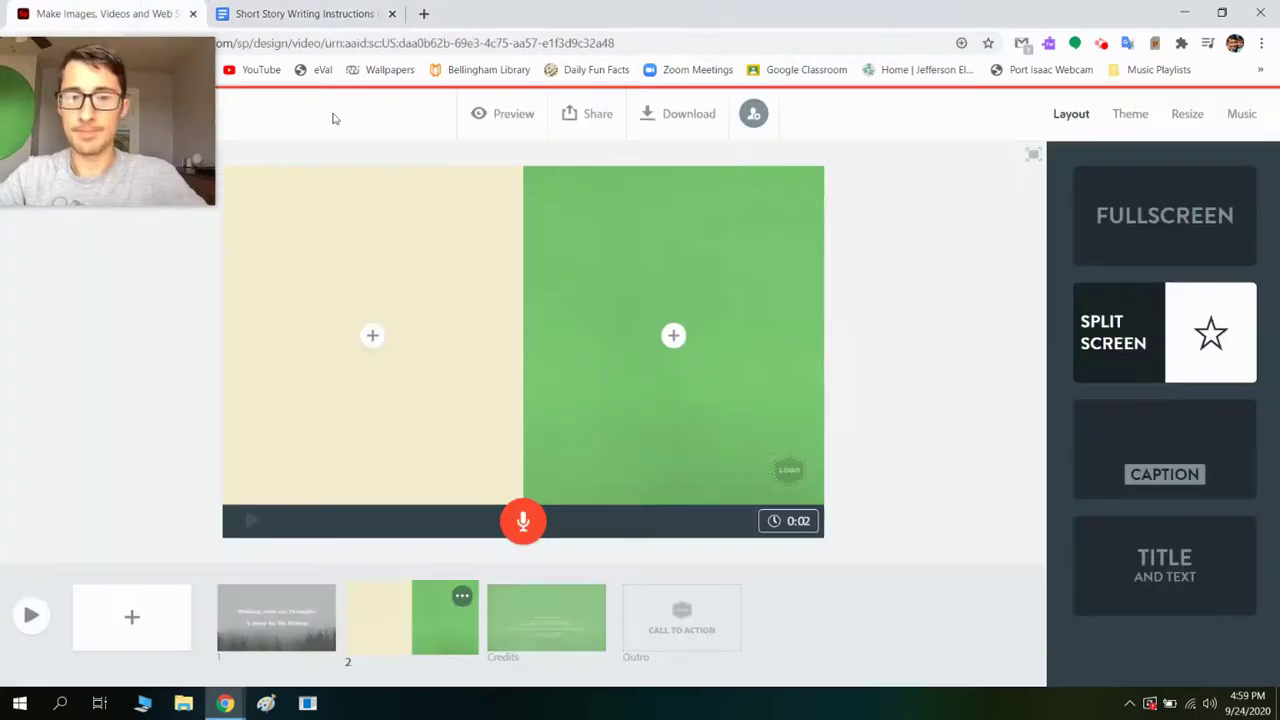
click(673, 340)
click(637, 285)
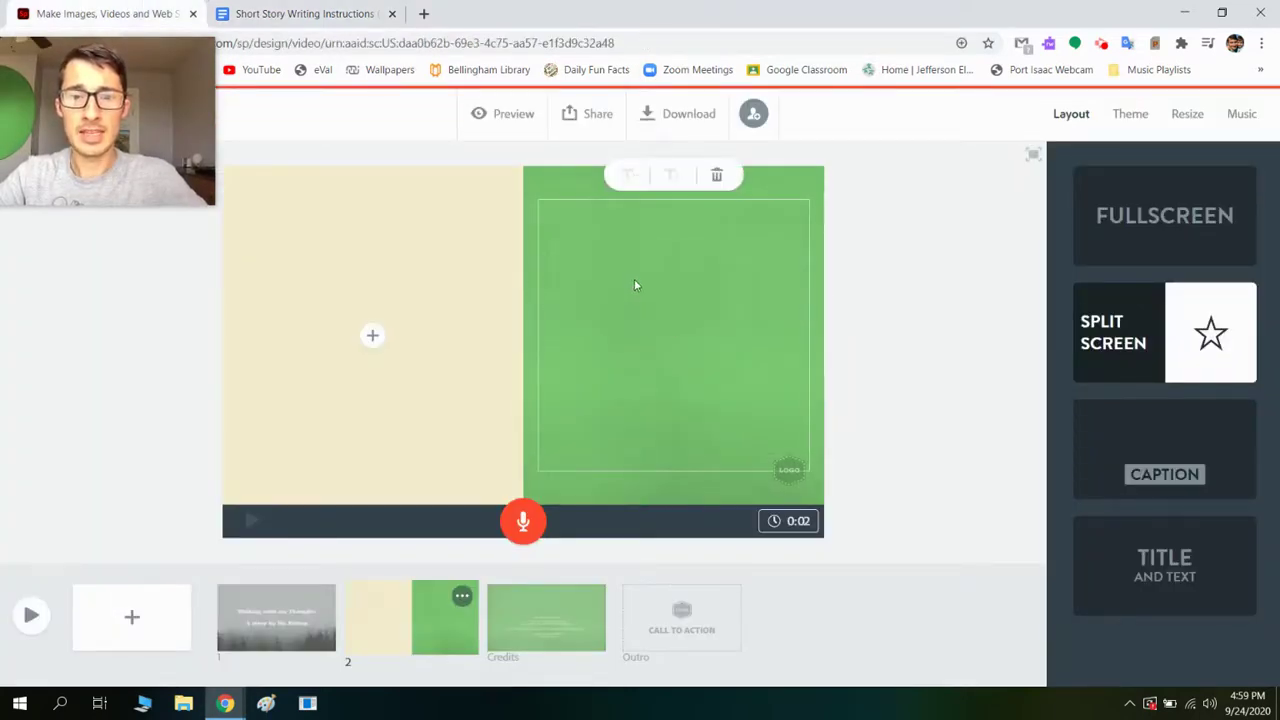
right_click(634, 281)
click(597, 361)
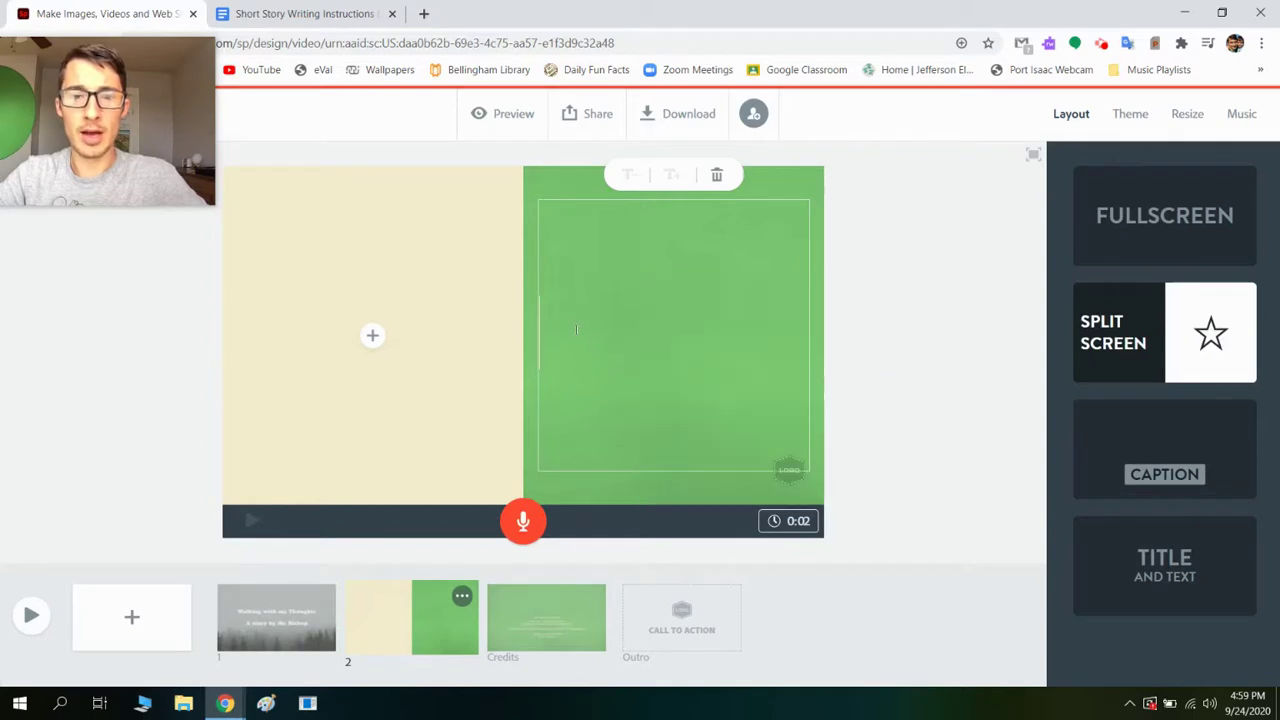
right_click(577, 331)
click(640, 461)
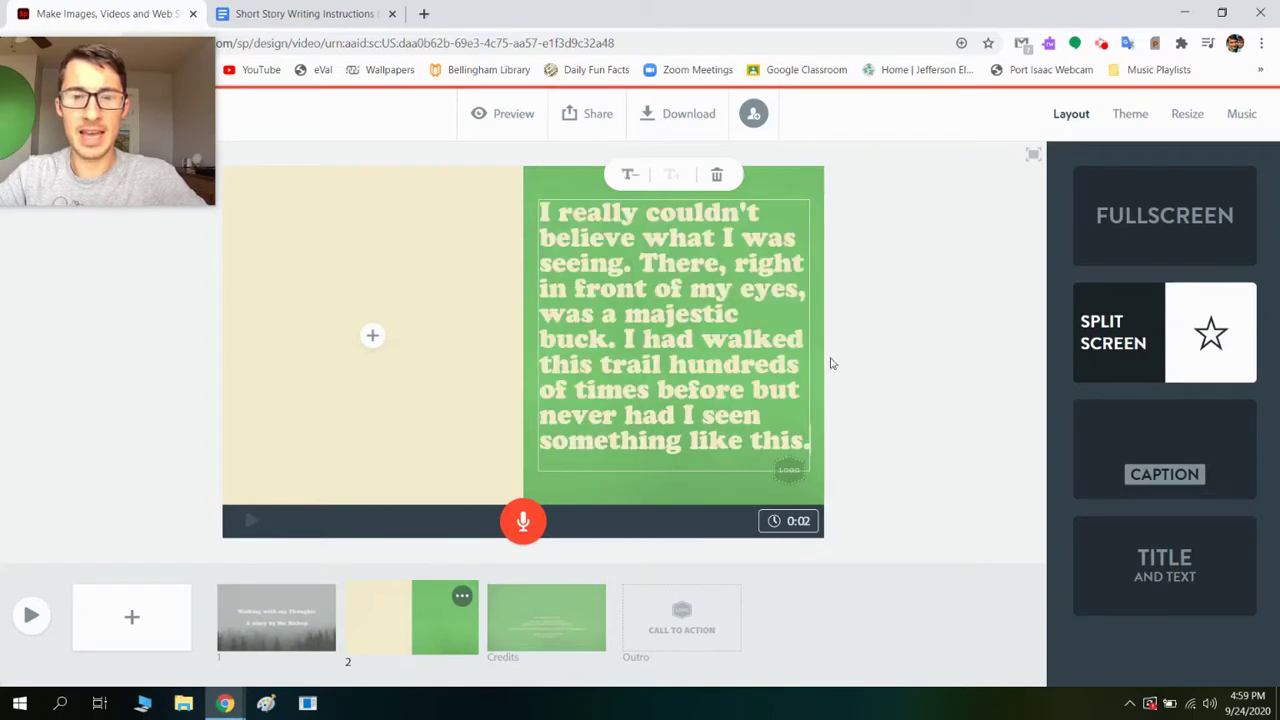
click(628, 177)
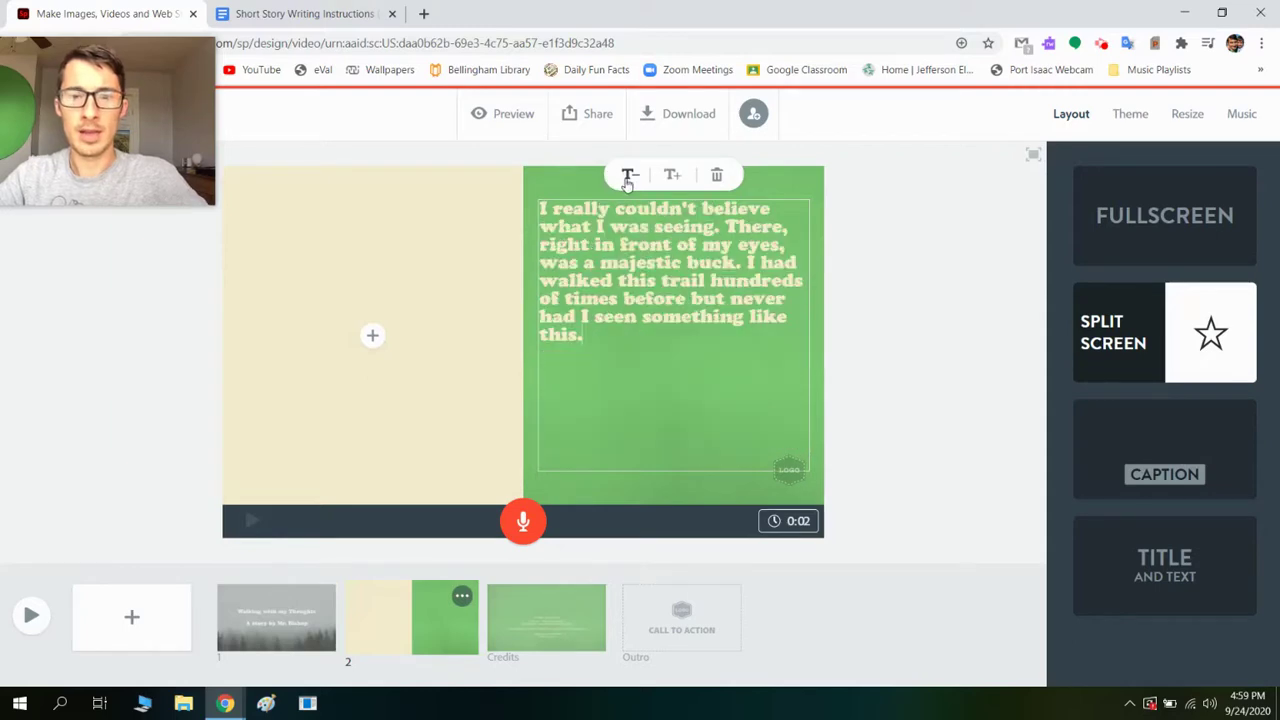
click(903, 290)
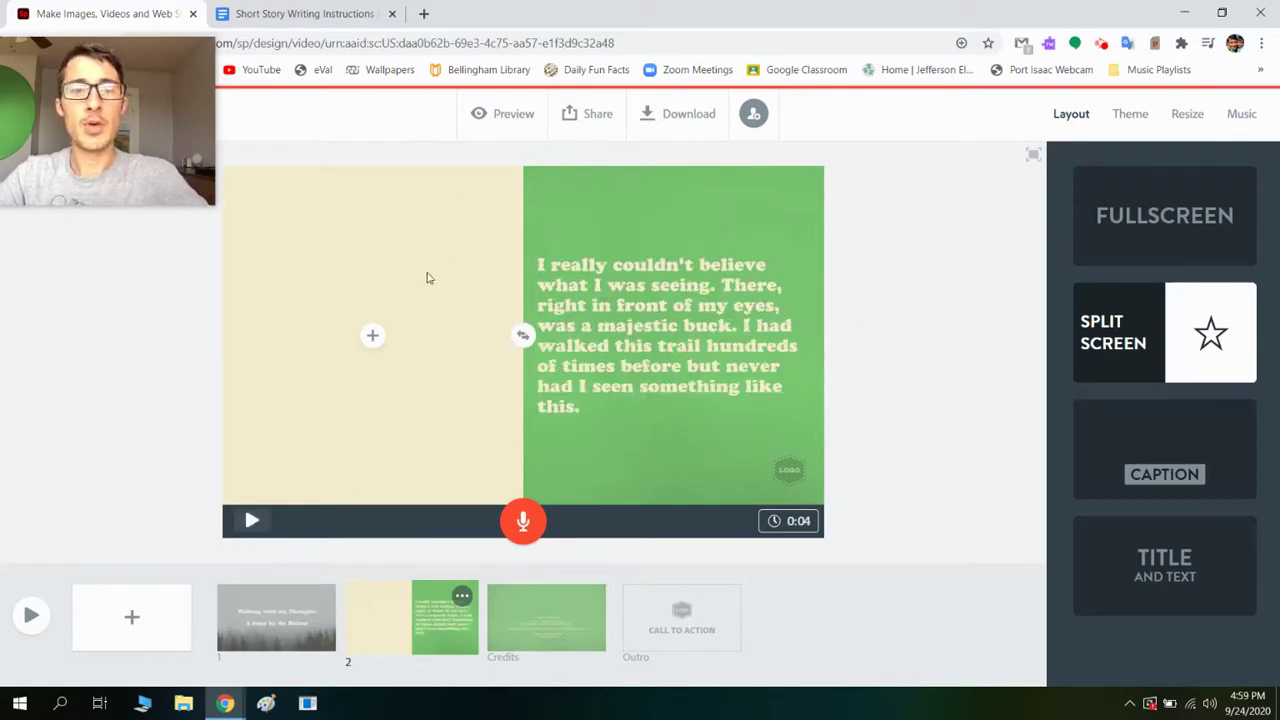
Upload the deer painting 2003029-DDKUBYWT-7 from the Desktop's buck artwork folder into the empty half of the second slide.
click(371, 338)
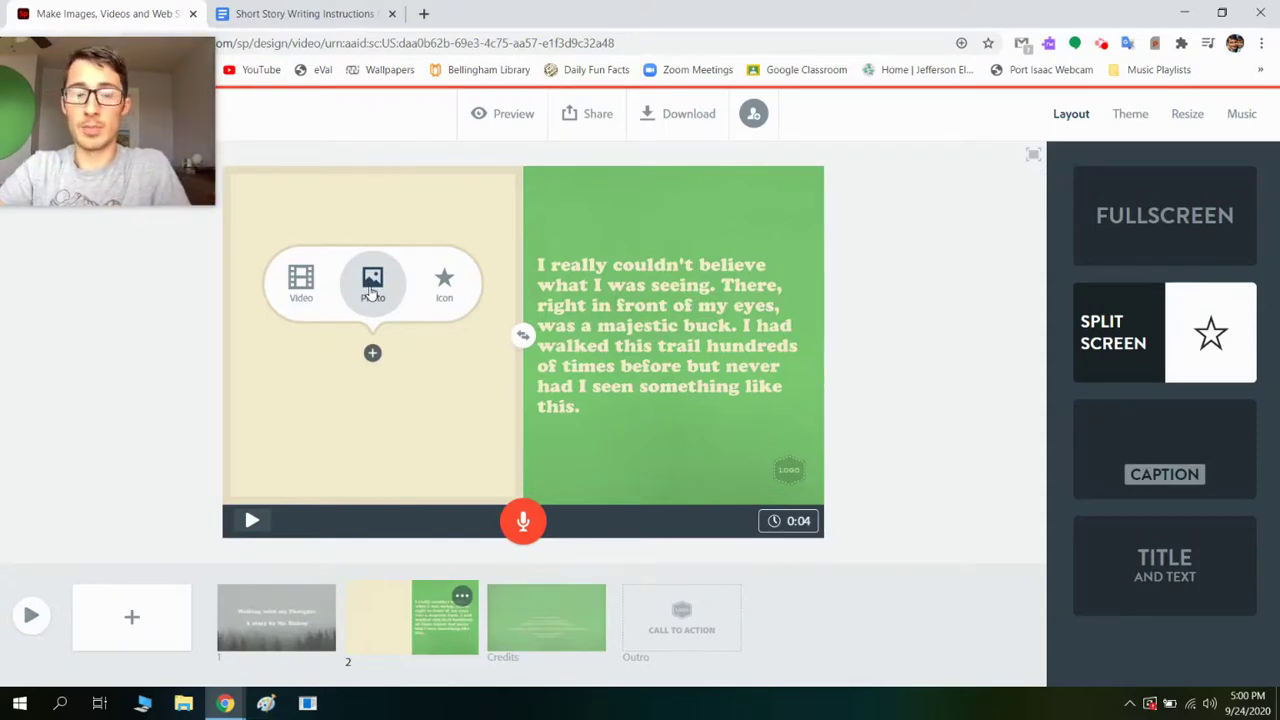
click(372, 288)
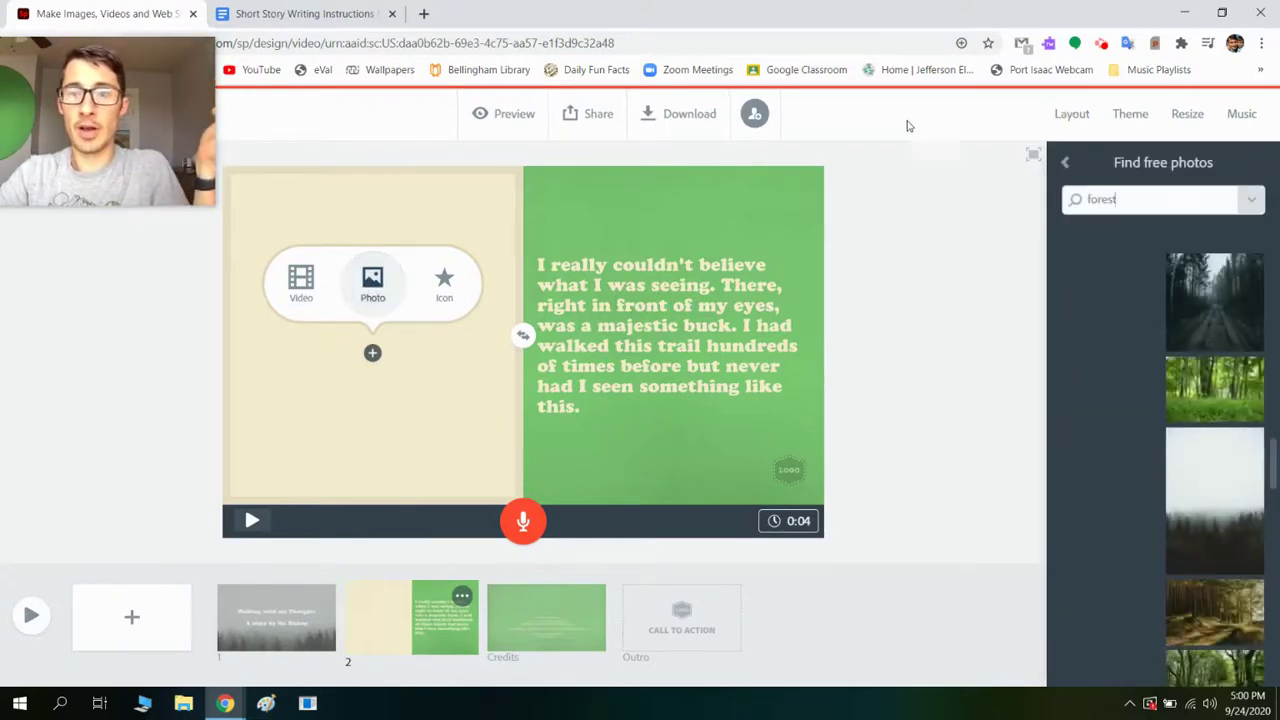
click(1064, 164)
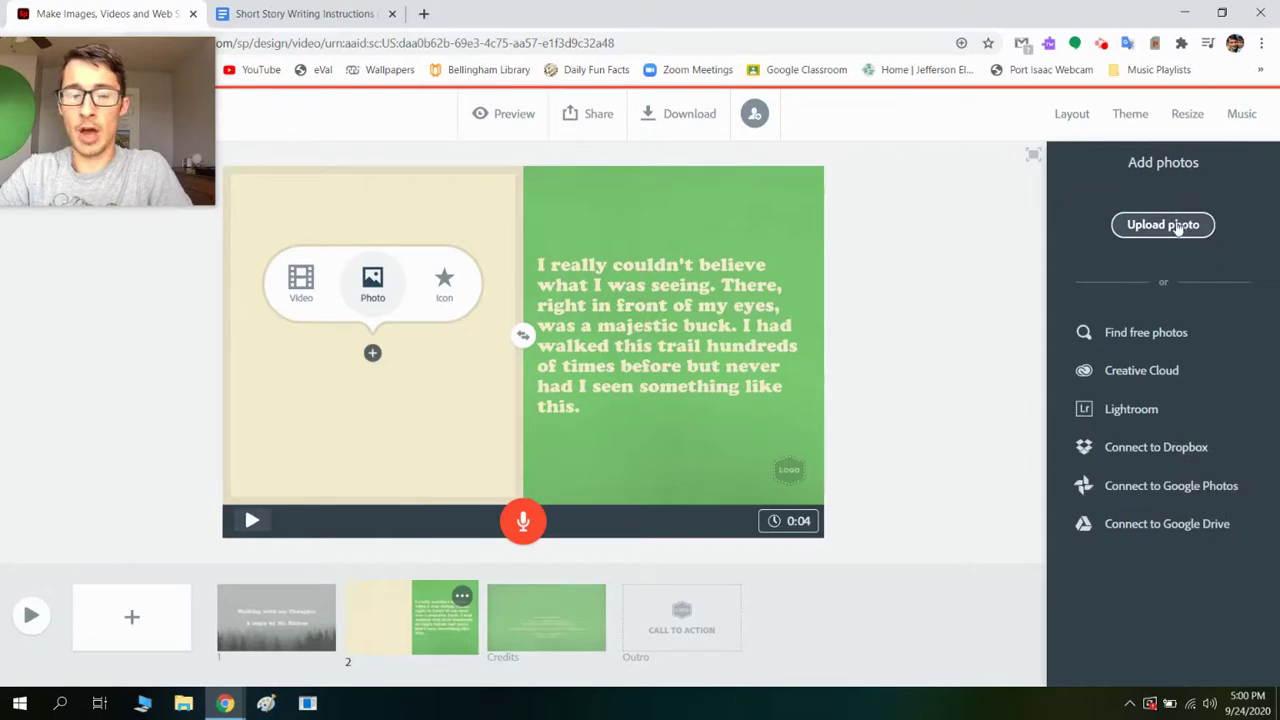
click(1180, 226)
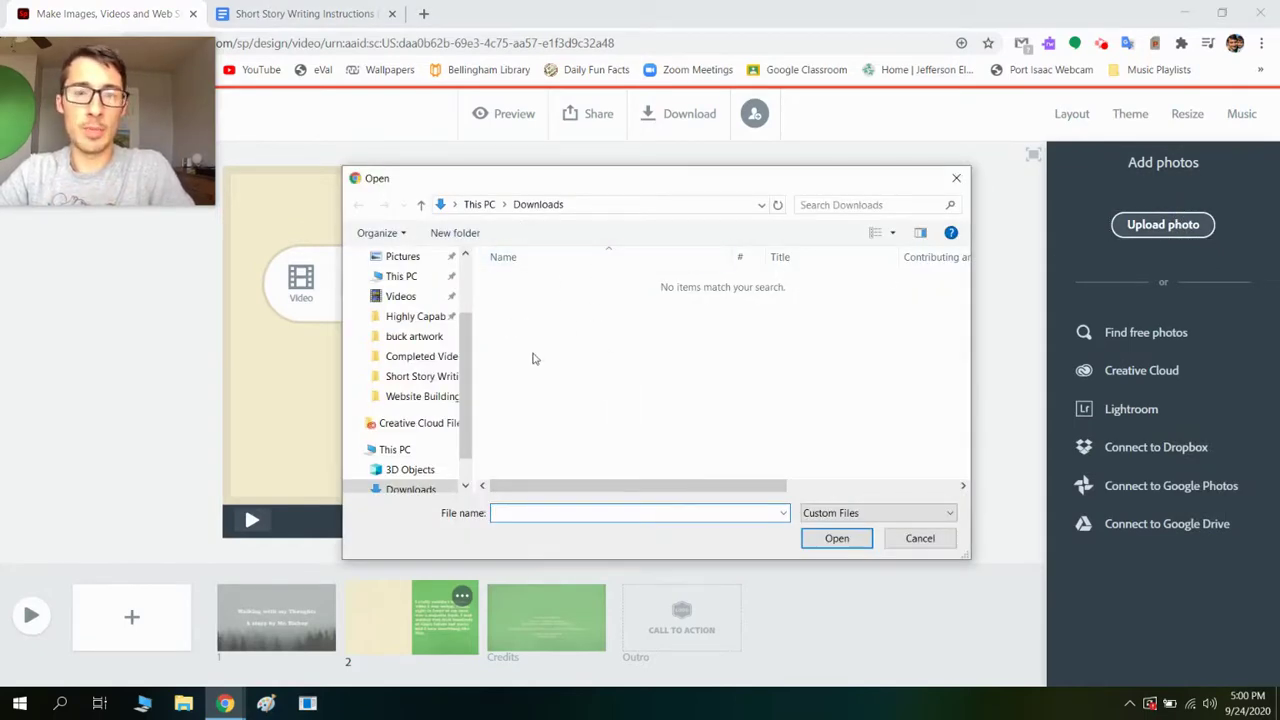
scroll(466, 370, up, 3)
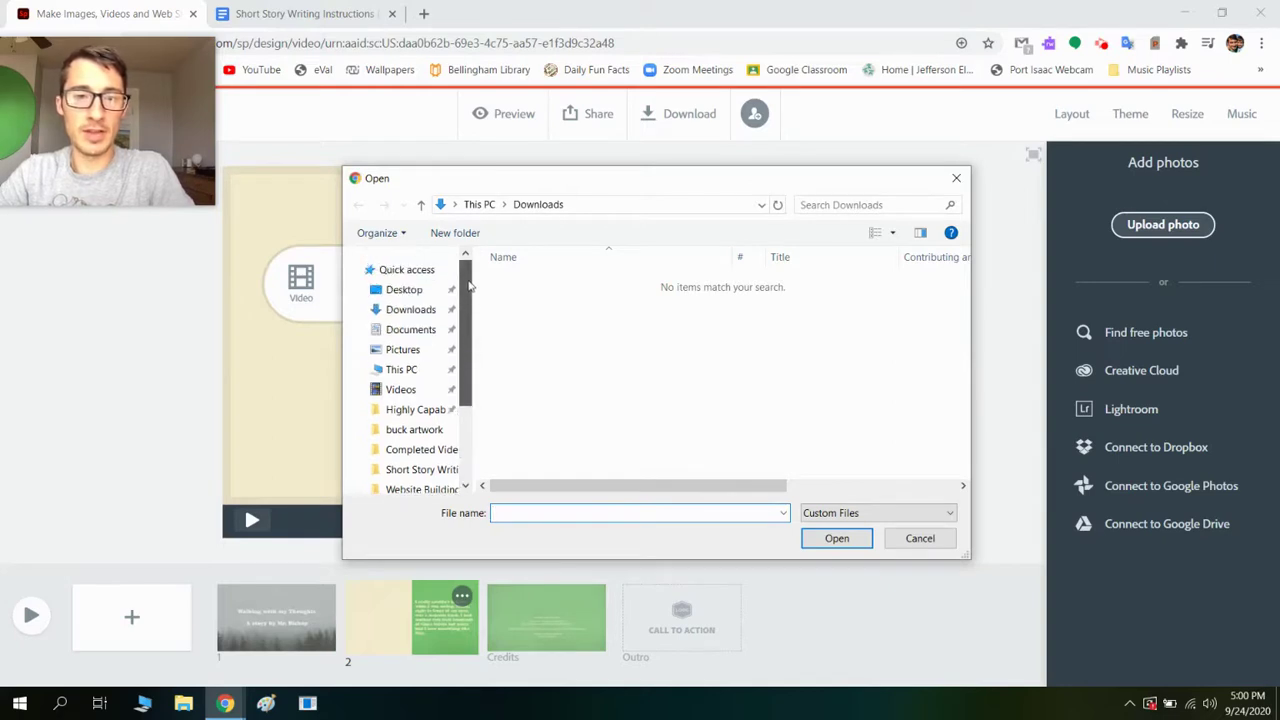
click(406, 293)
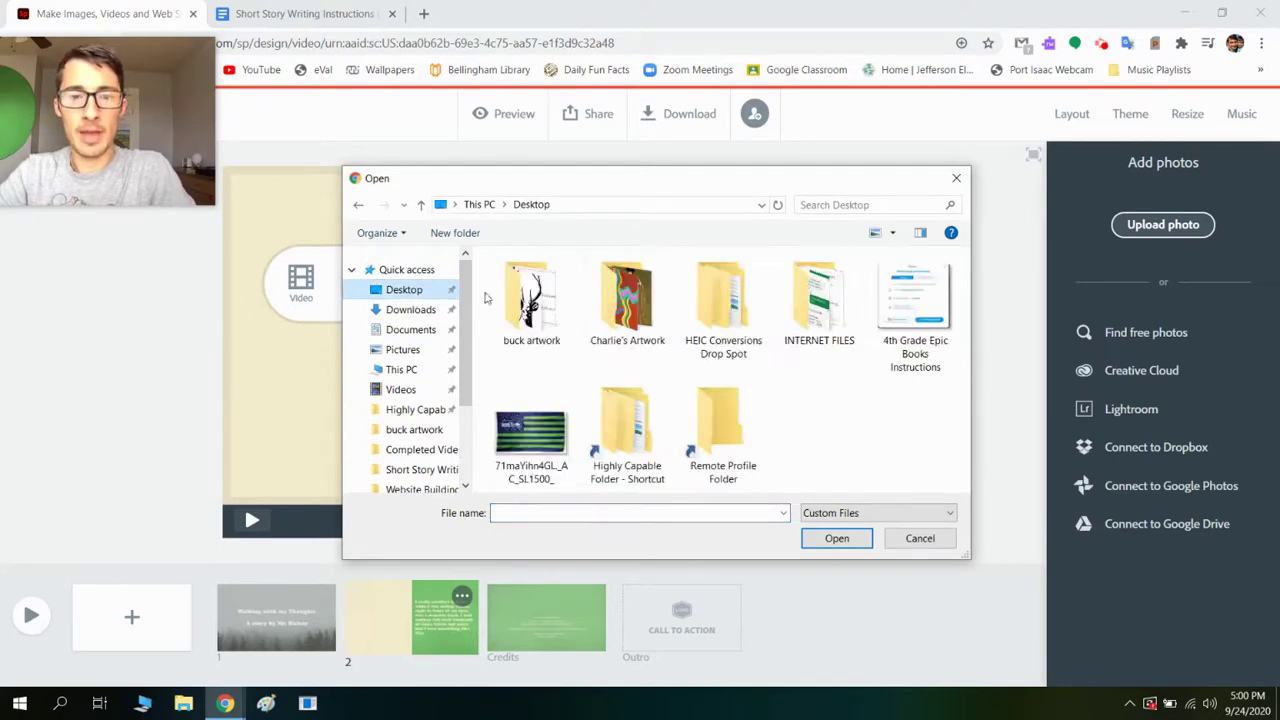
double_click(518, 320)
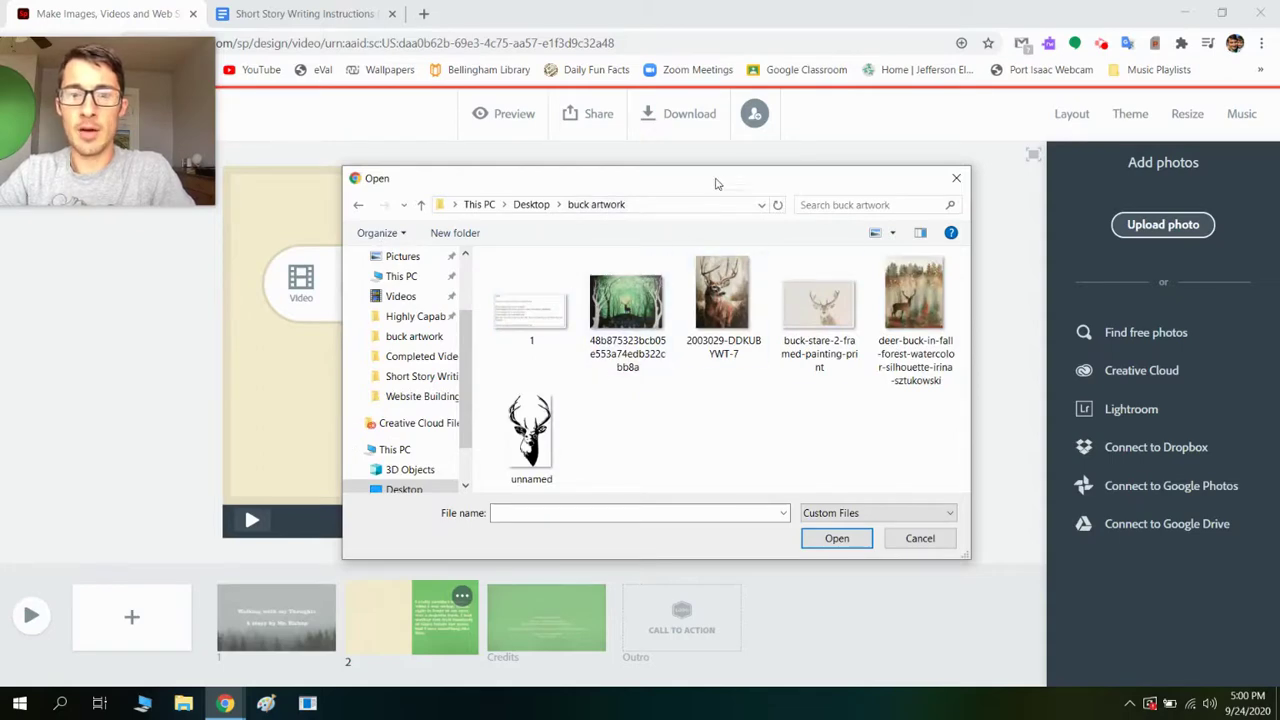
drag(715, 183, 793, 245)
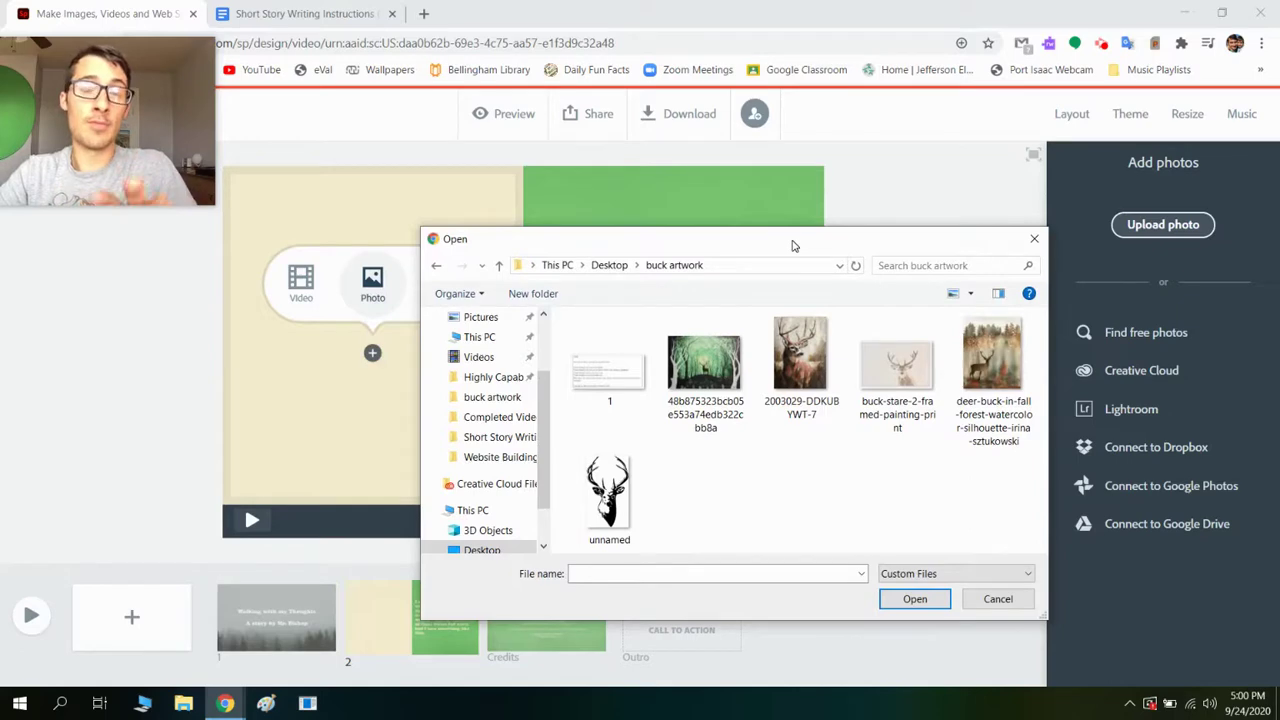
drag(793, 245, 793, 246)
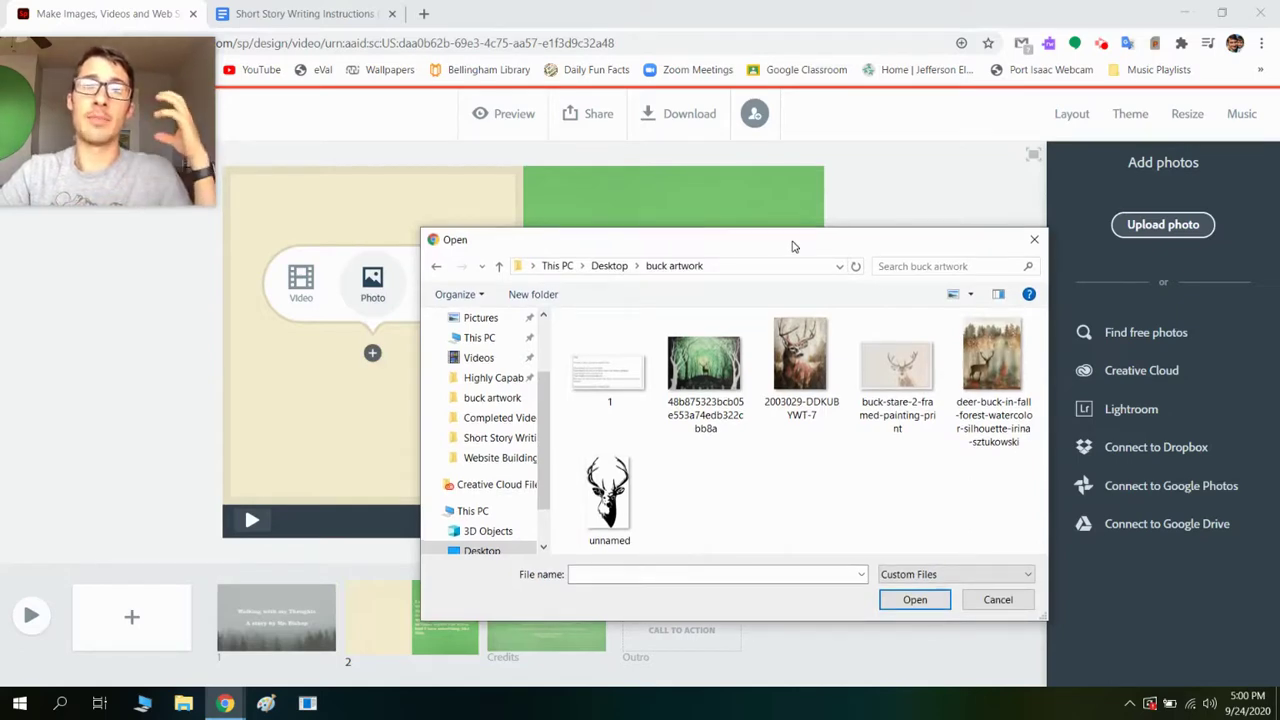
drag(793, 246, 771, 246)
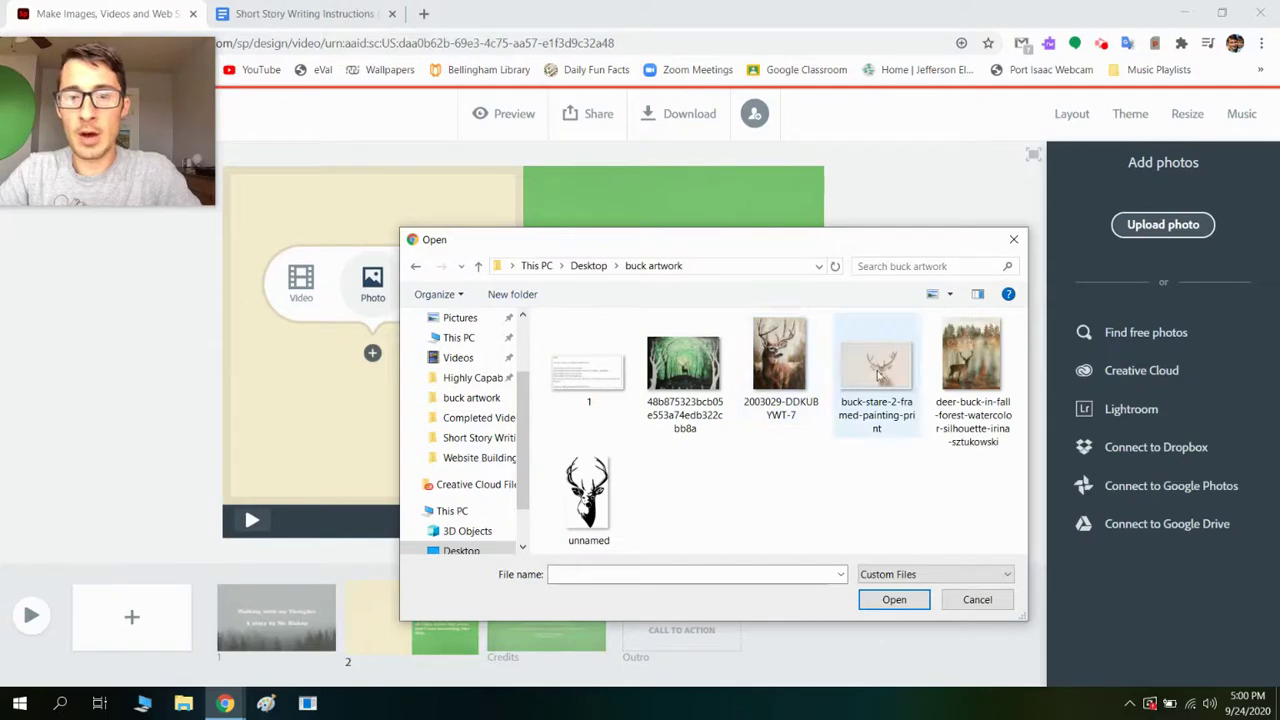
double_click(780, 365)
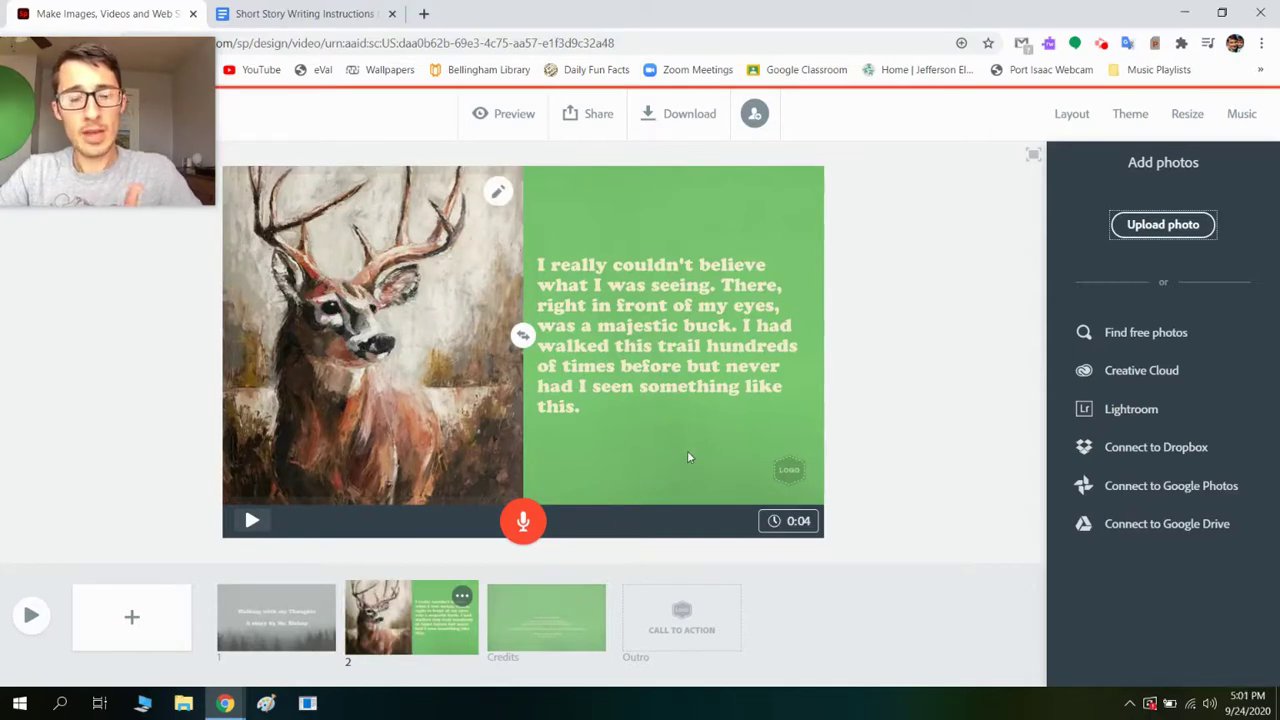
Play the second slide, and preview the whole video to check the timing of the story text.
click(253, 524)
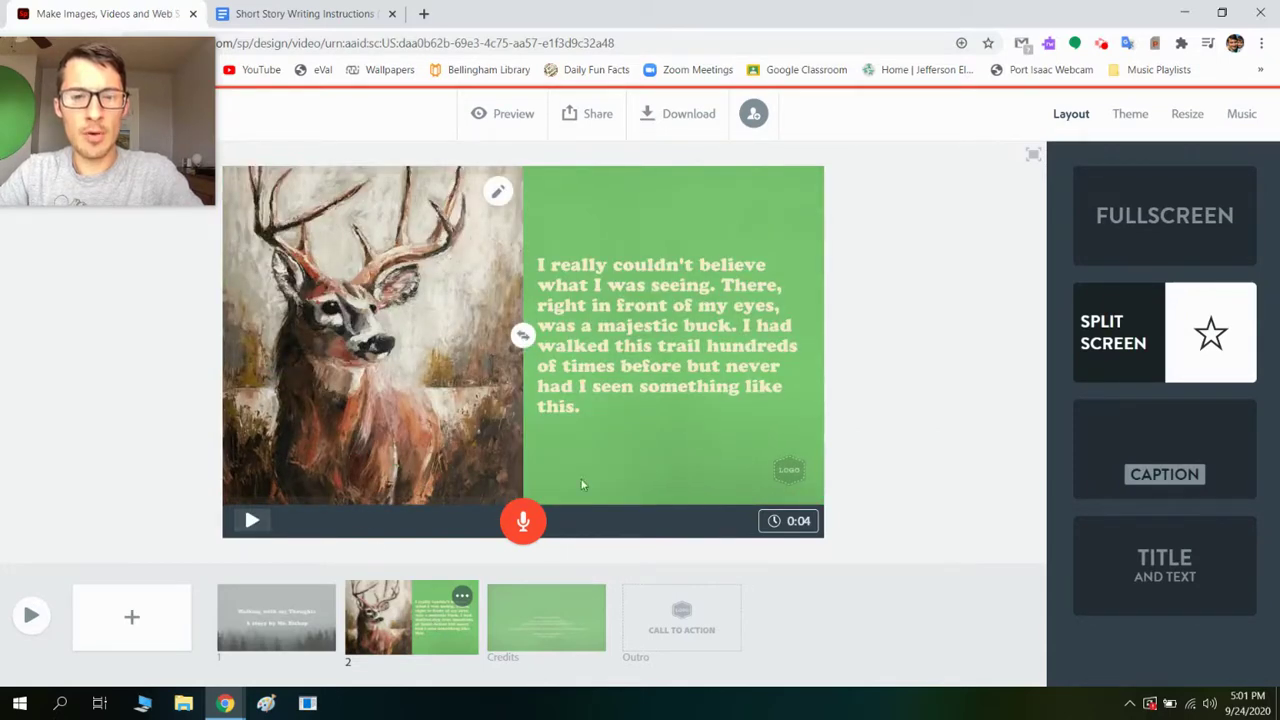
click(656, 386)
click(852, 348)
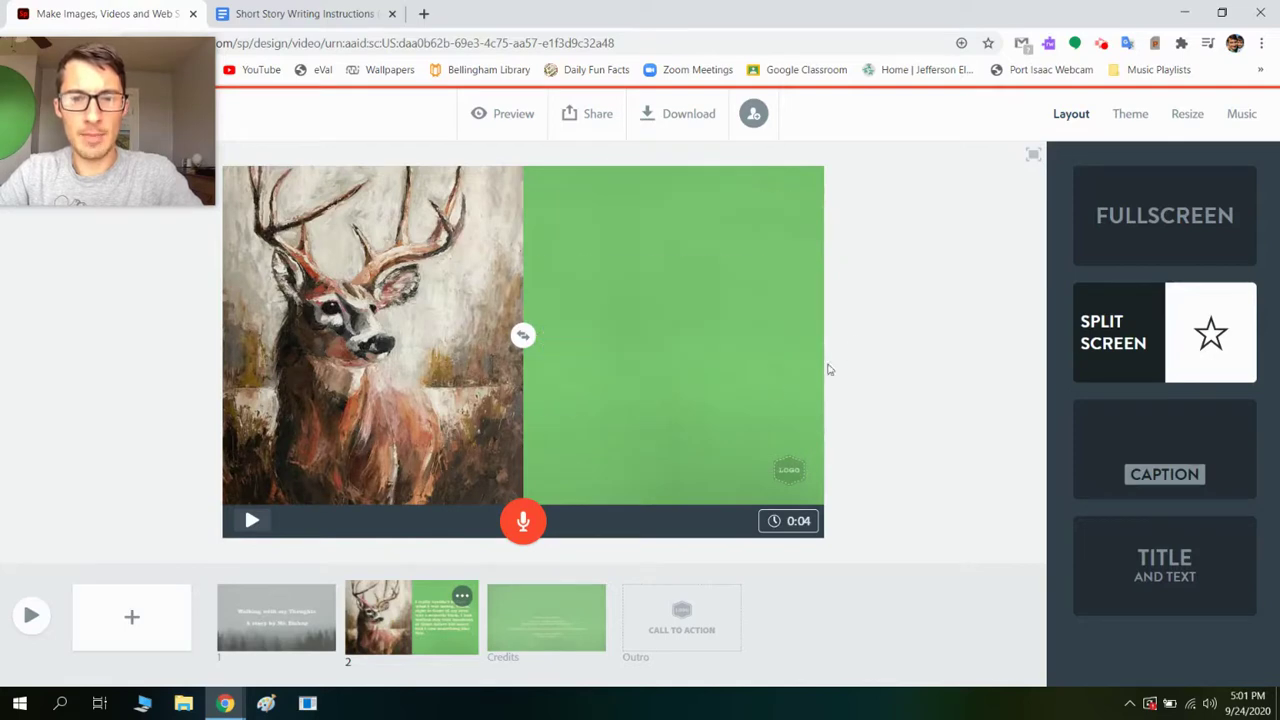
click(513, 116)
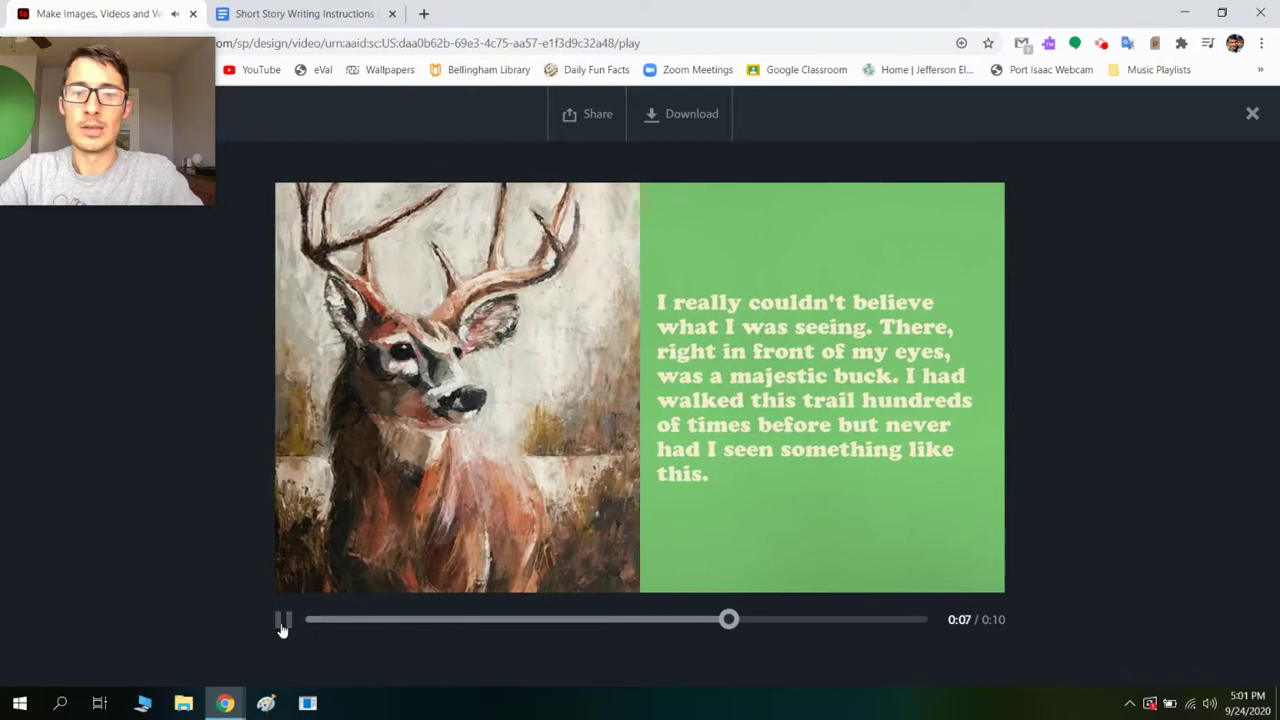
click(1254, 114)
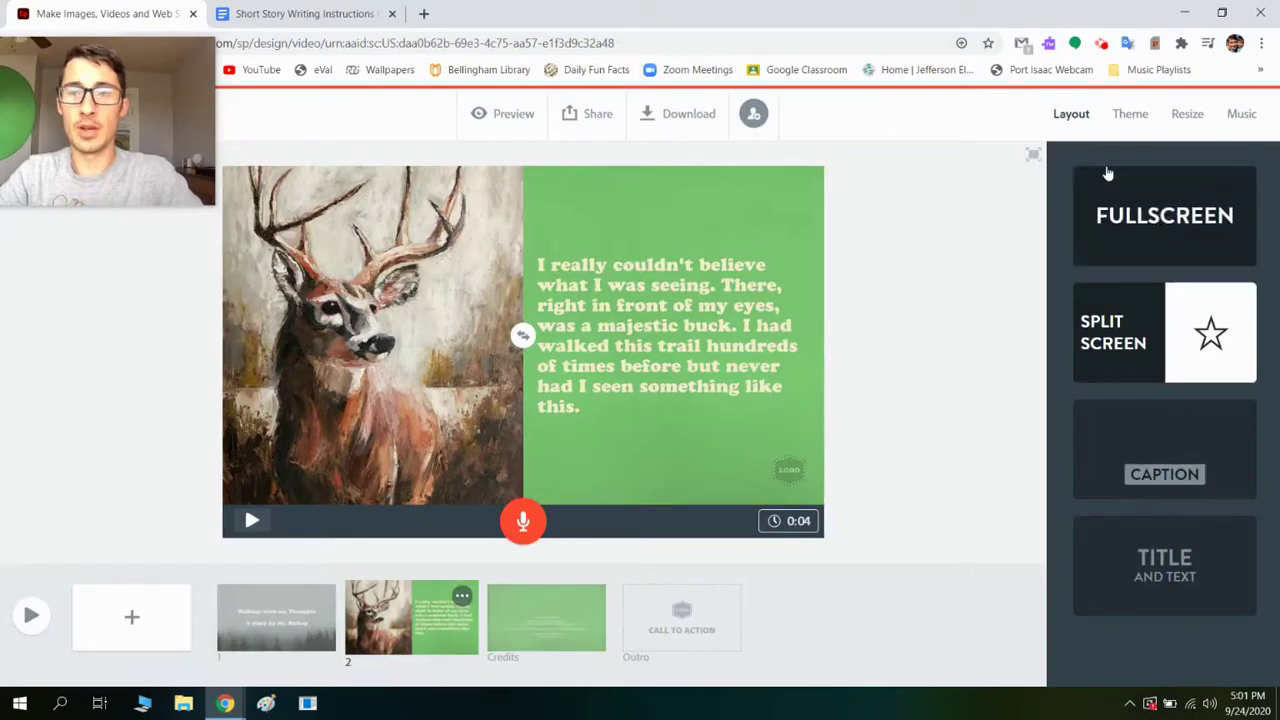
Try the Statement theme on the video, first with the teal colour and finally with blue.
click(1130, 116)
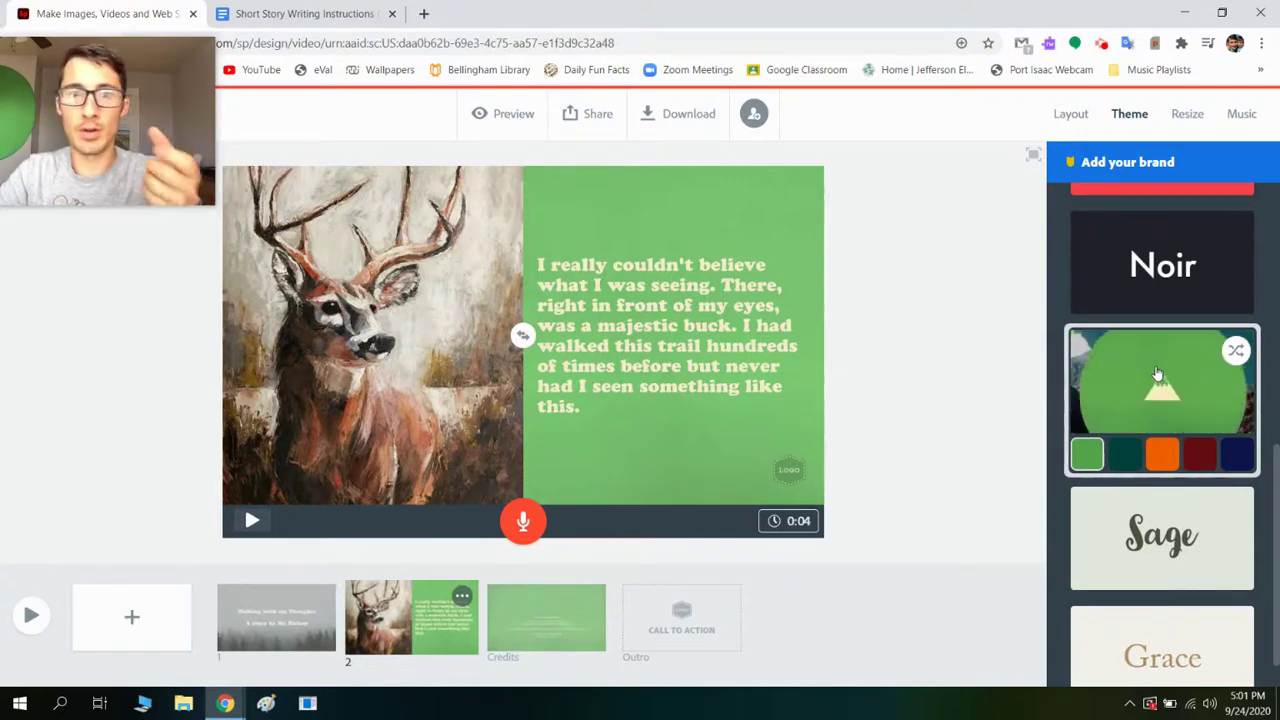
scroll(1157, 372, up, 3)
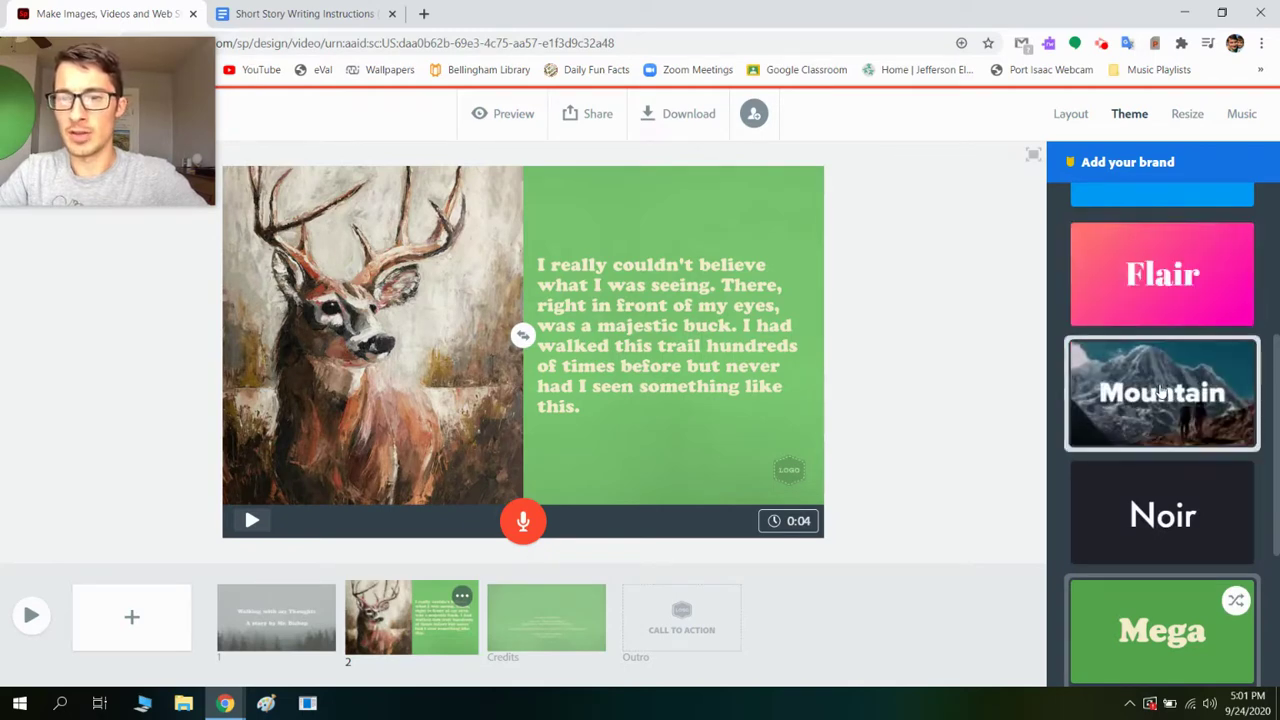
click(1160, 392)
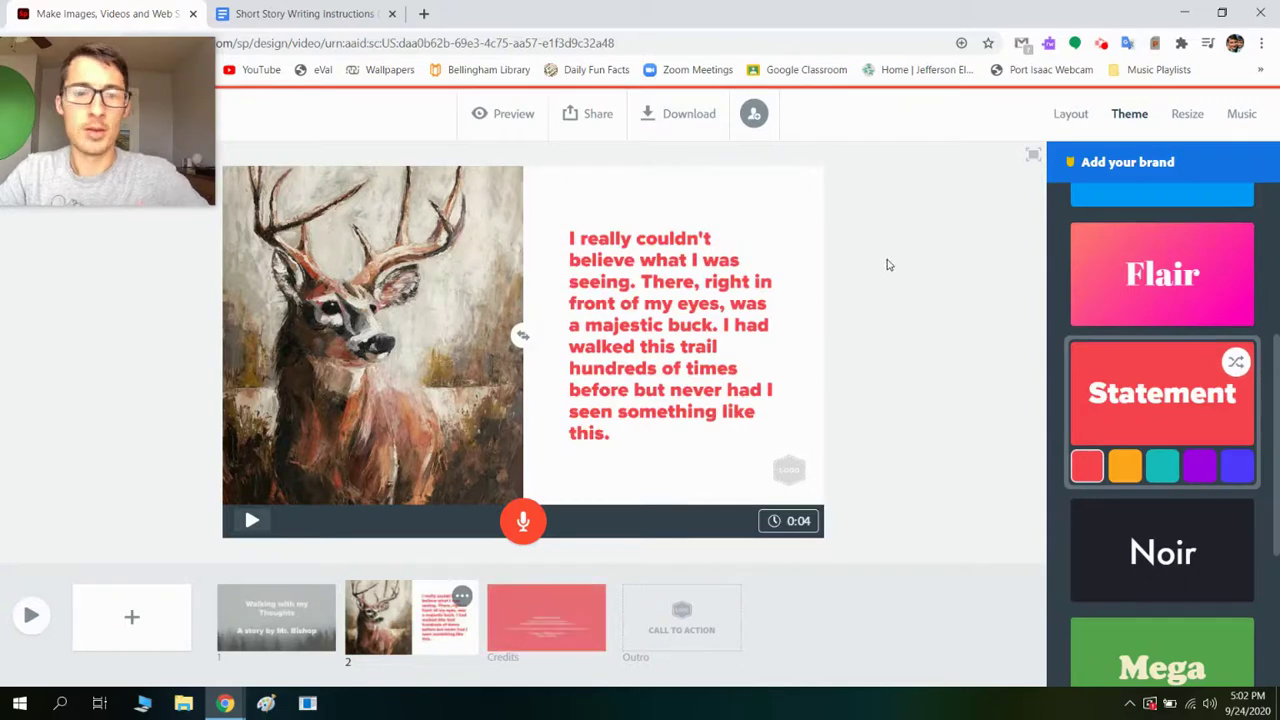
click(1163, 467)
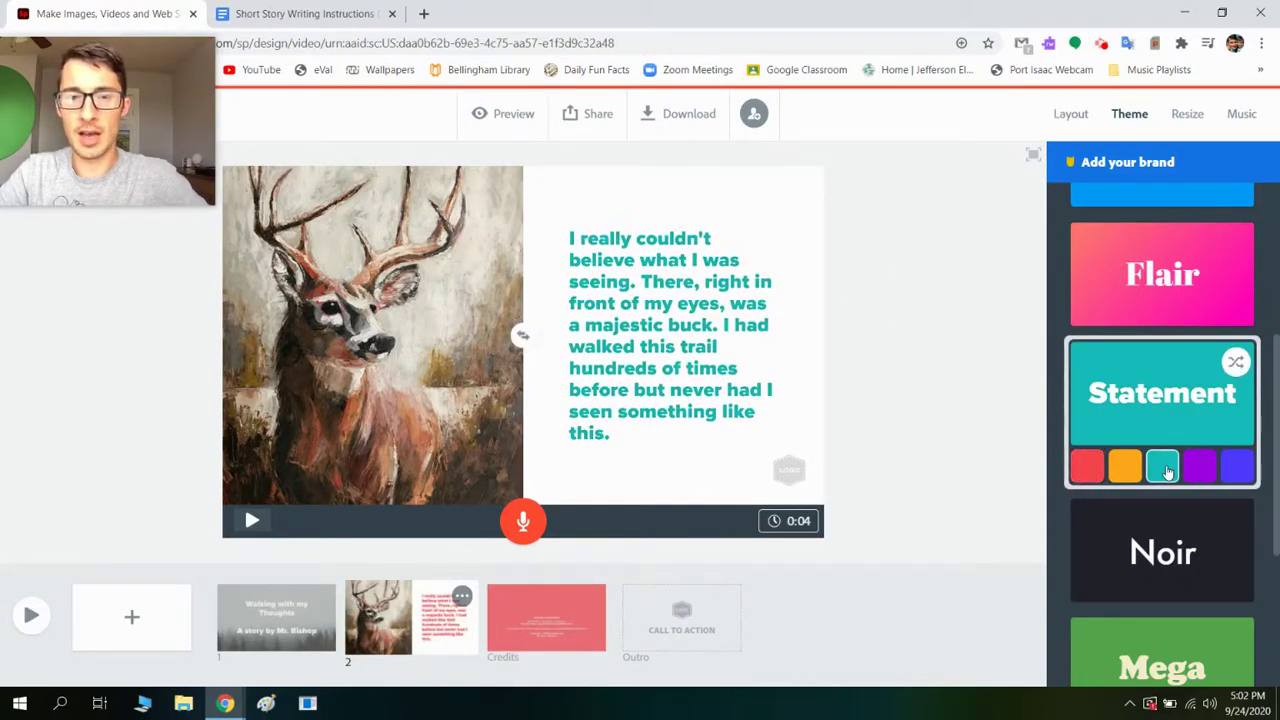
click(1237, 468)
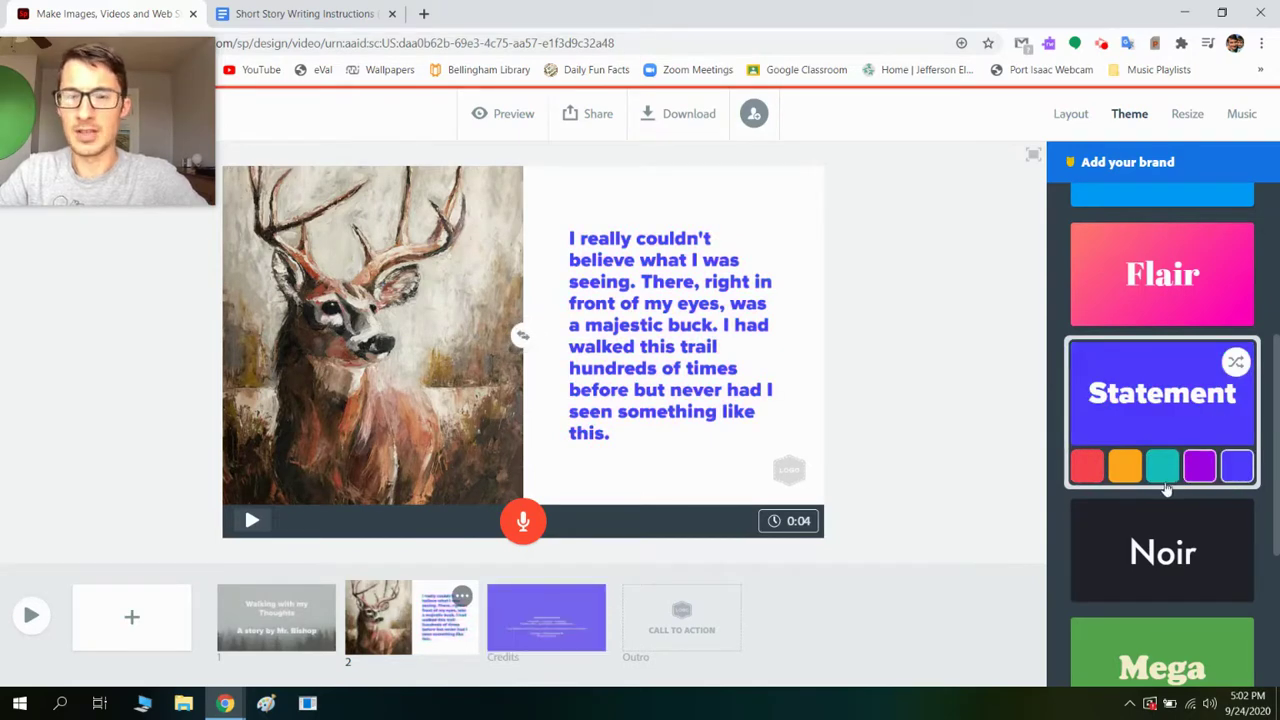
Apply the Elevate theme to the video and enlarge the second slide's story text by two sizes.
scroll(1141, 313, up, 3)
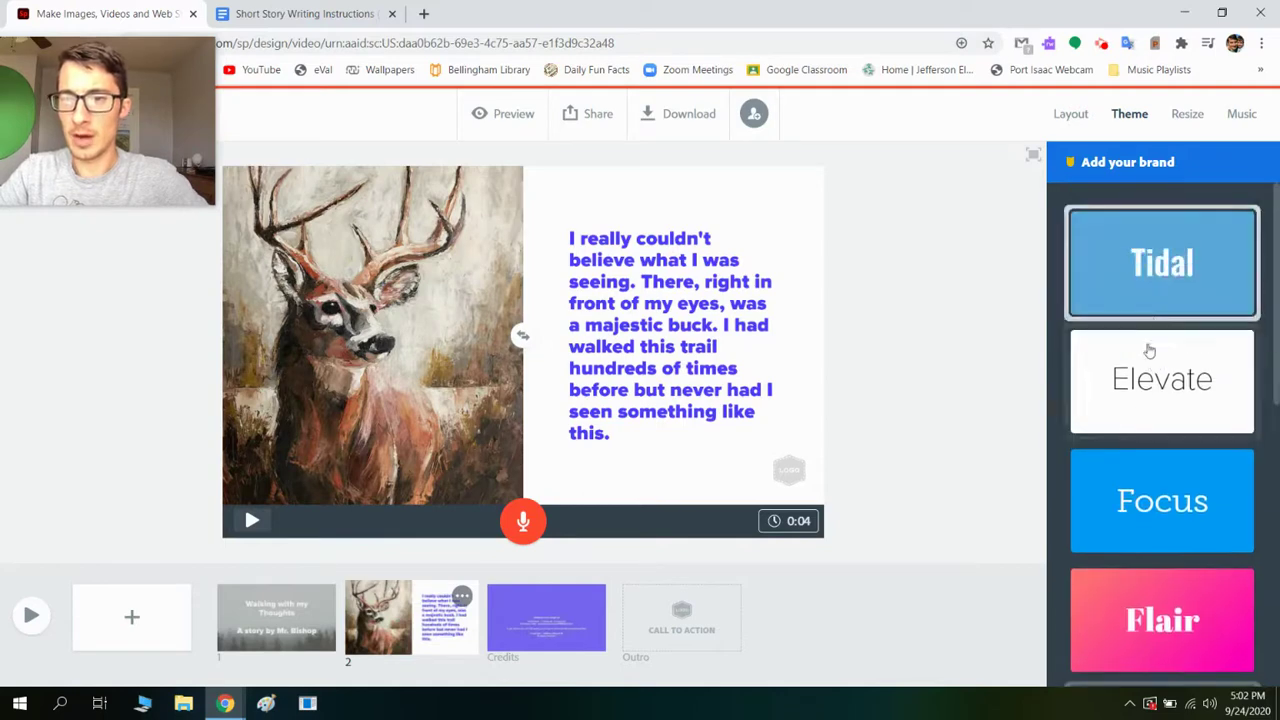
click(1157, 409)
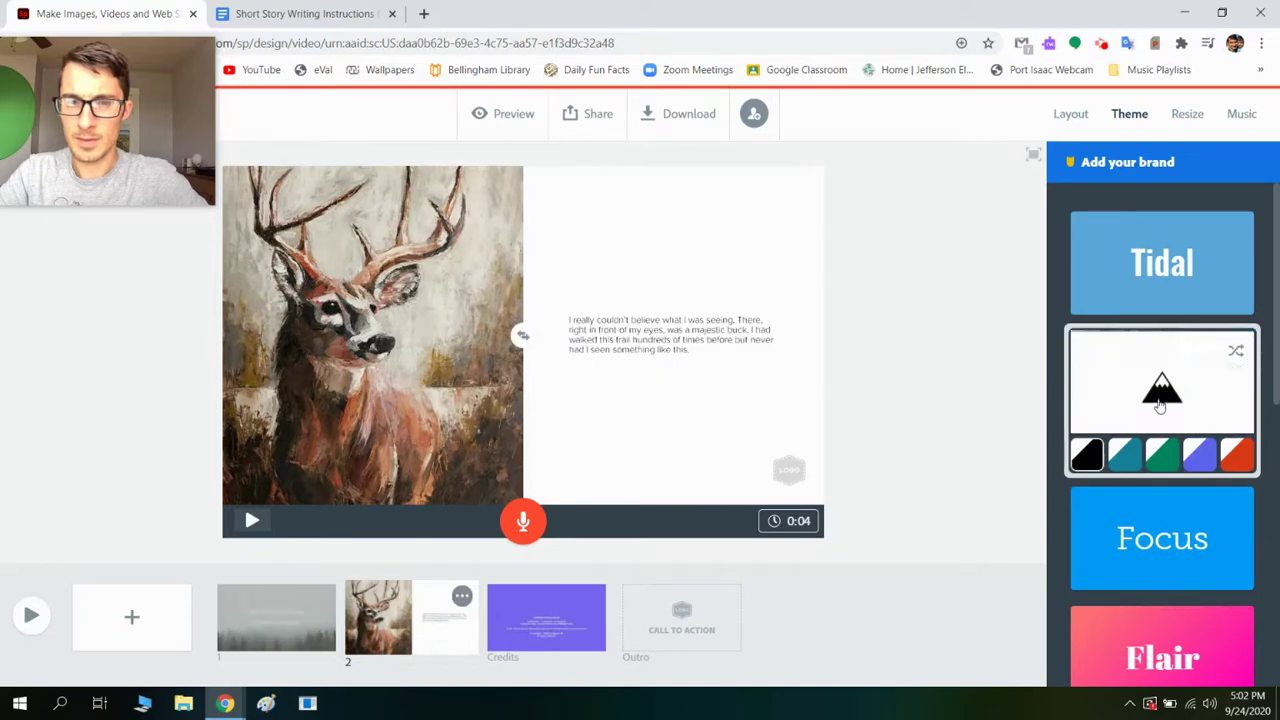
click(693, 327)
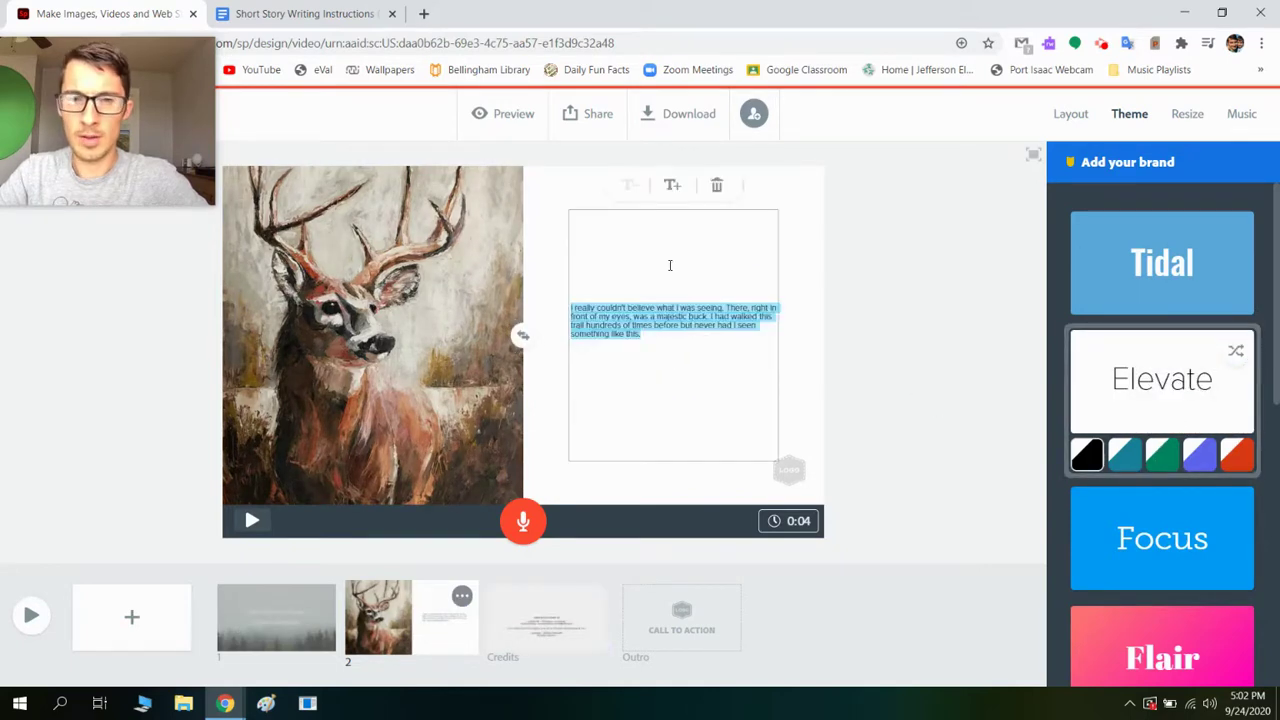
click(671, 187)
click(671, 187)
click(958, 276)
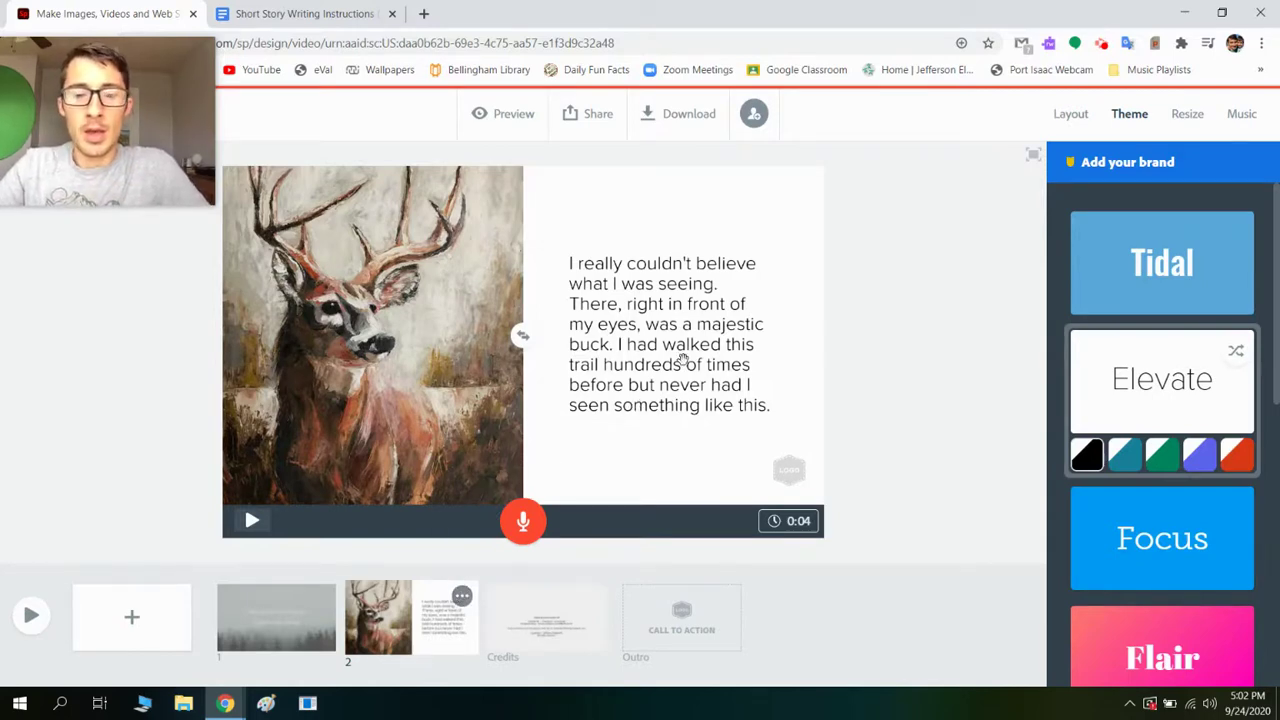
Play the second slide, and set its duration to 11 seconds.
click(252, 521)
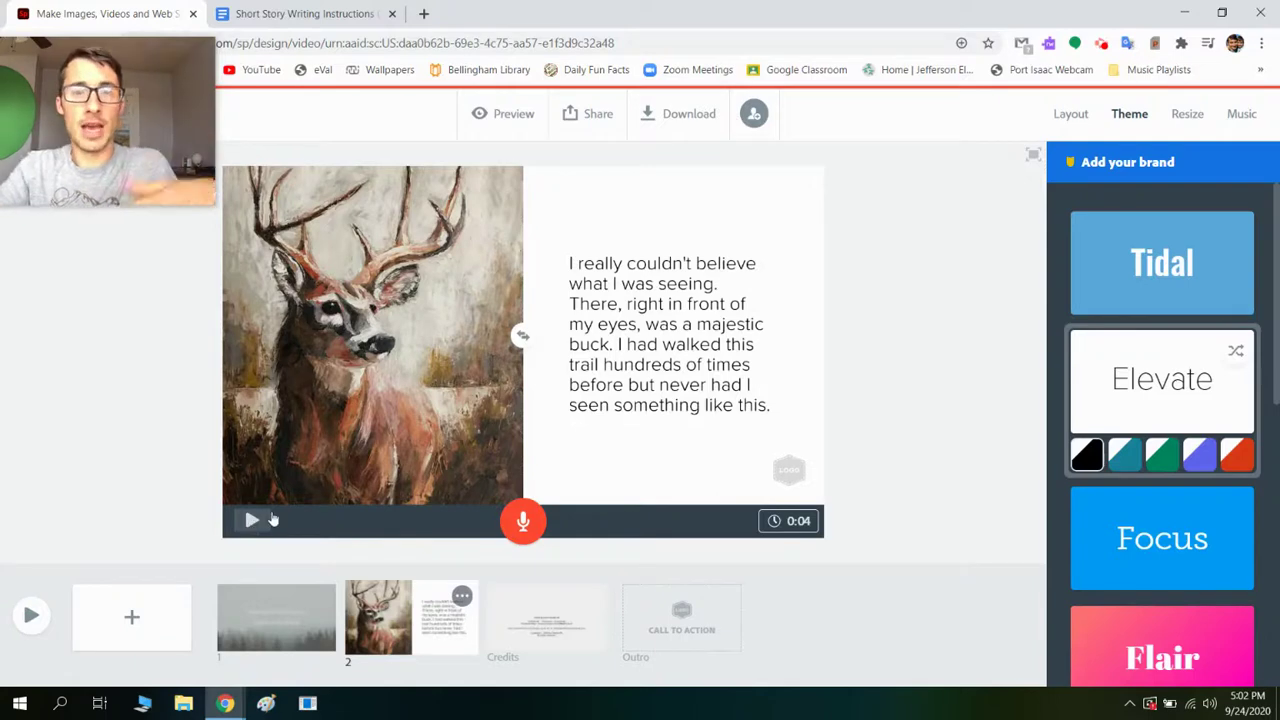
click(795, 522)
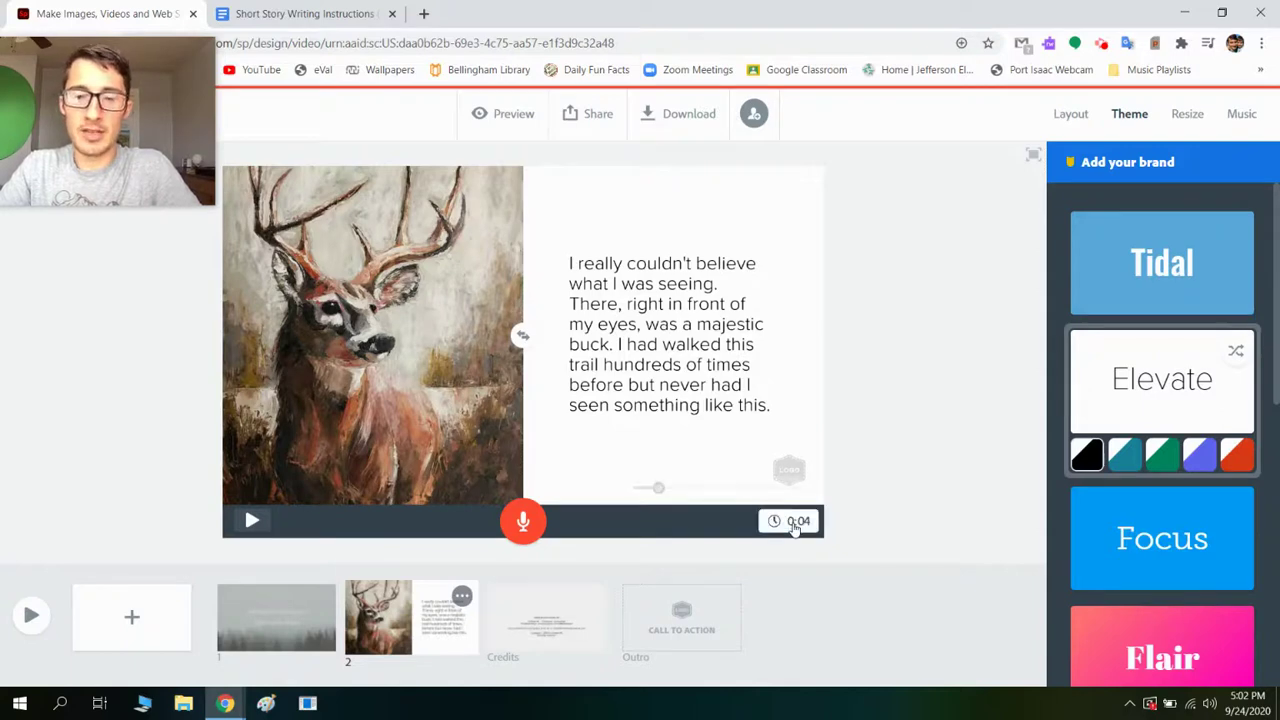
drag(660, 493, 697, 493)
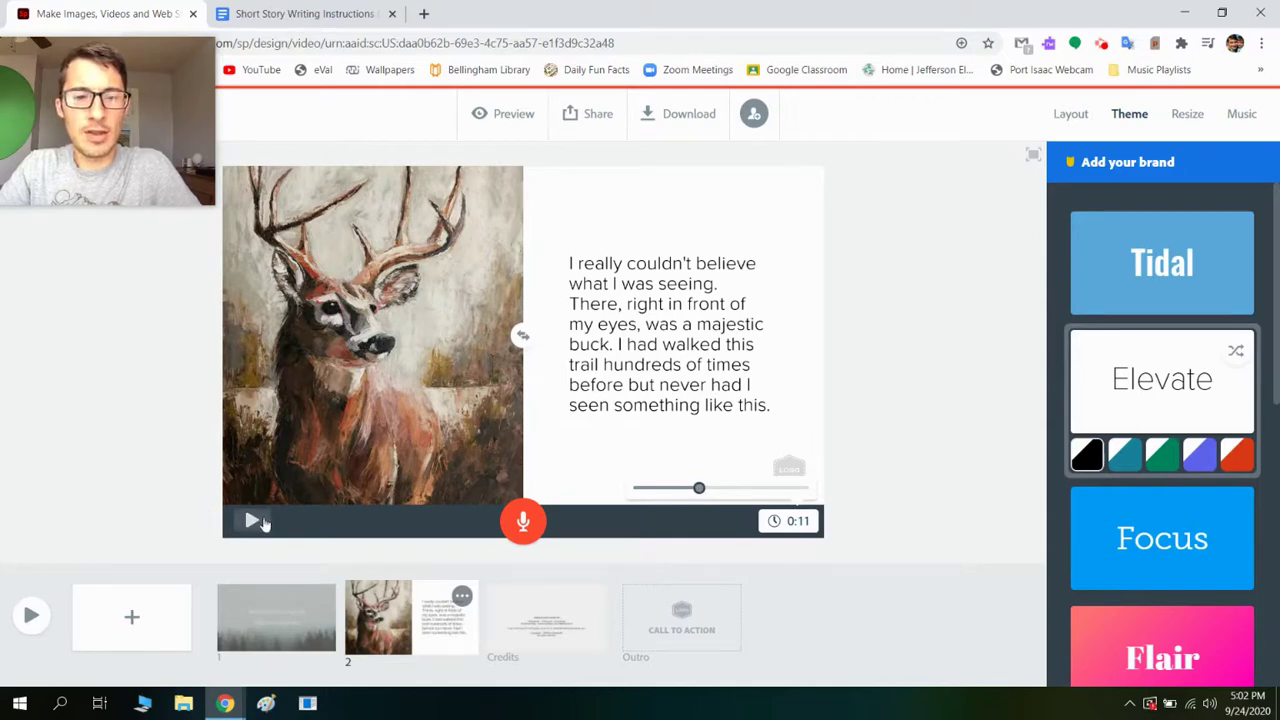
Preview the video and skip ahead to check how long the second slide's story text stays readable.
click(509, 114)
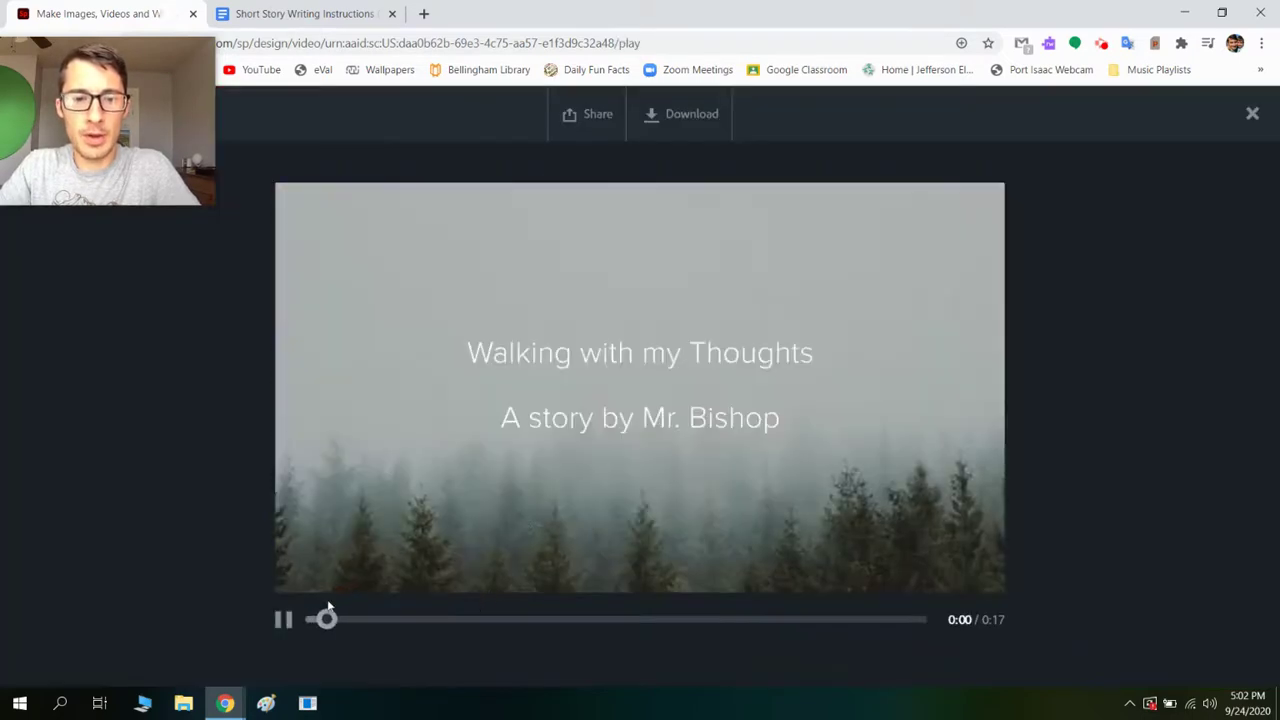
drag(337, 622, 828, 622)
click(628, 622)
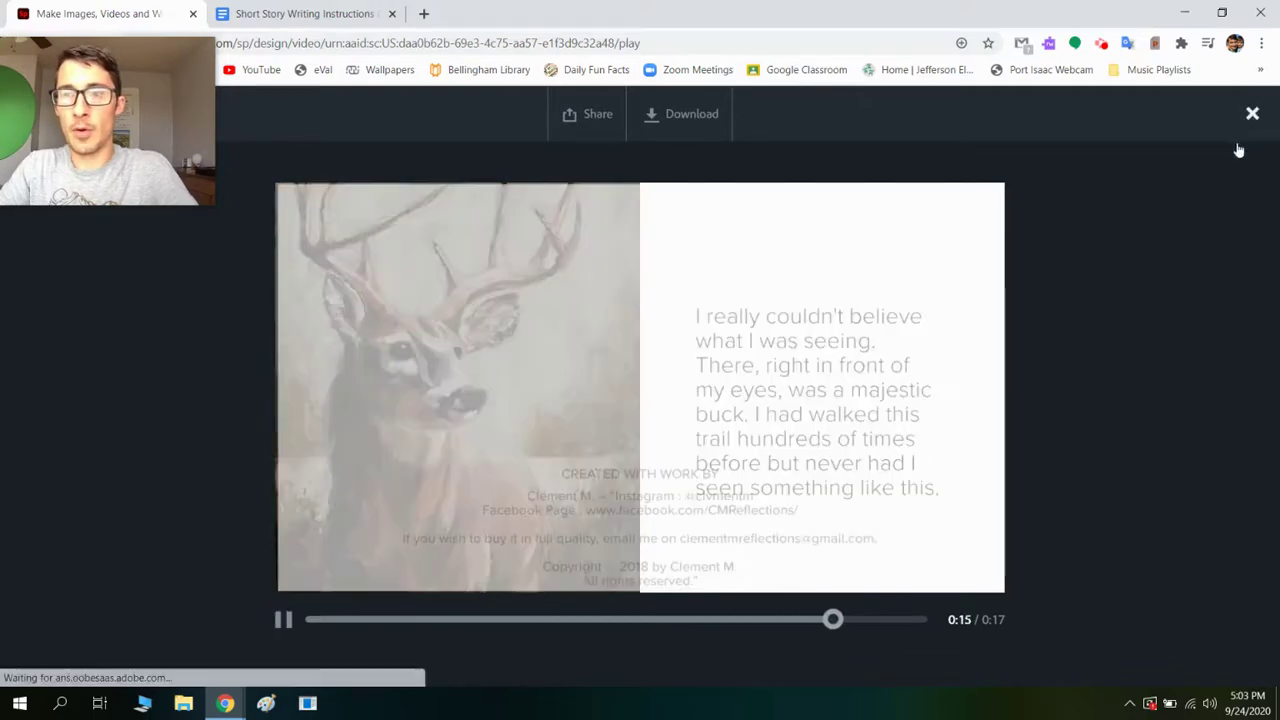
key(Escape)
Play the second slide on its own, and preview the video again through to the credits.
click(380, 617)
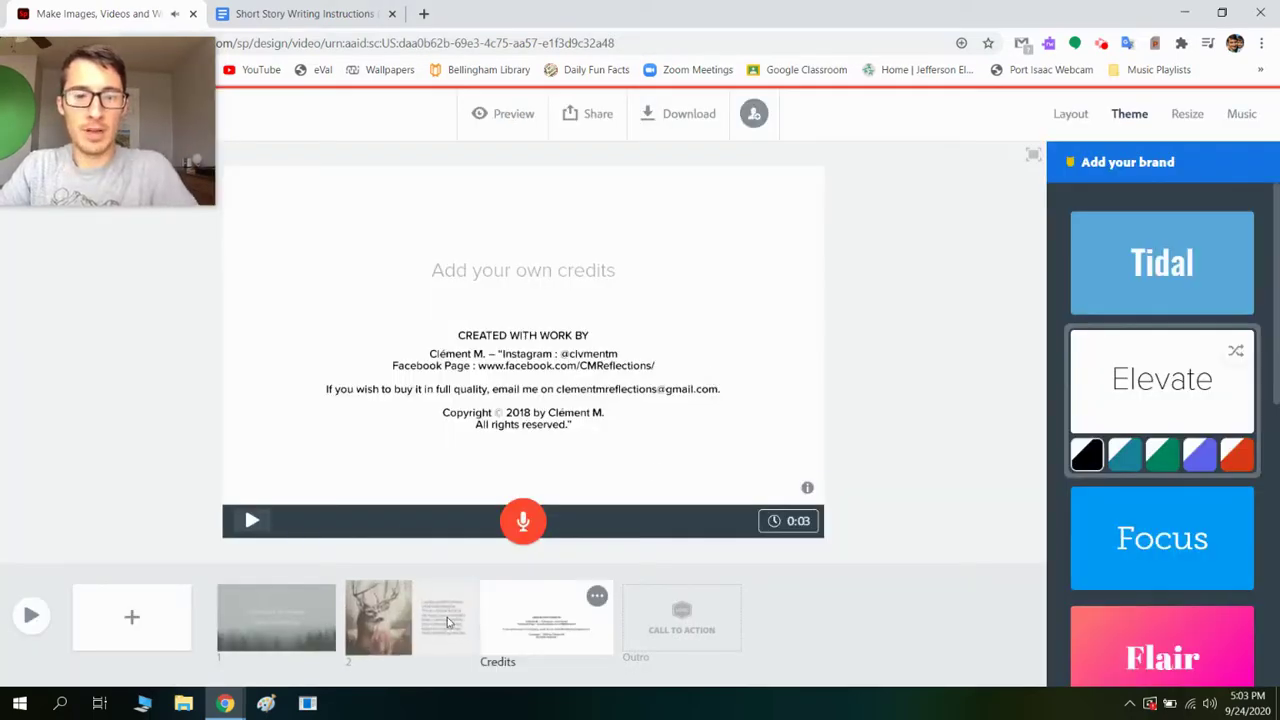
click(255, 524)
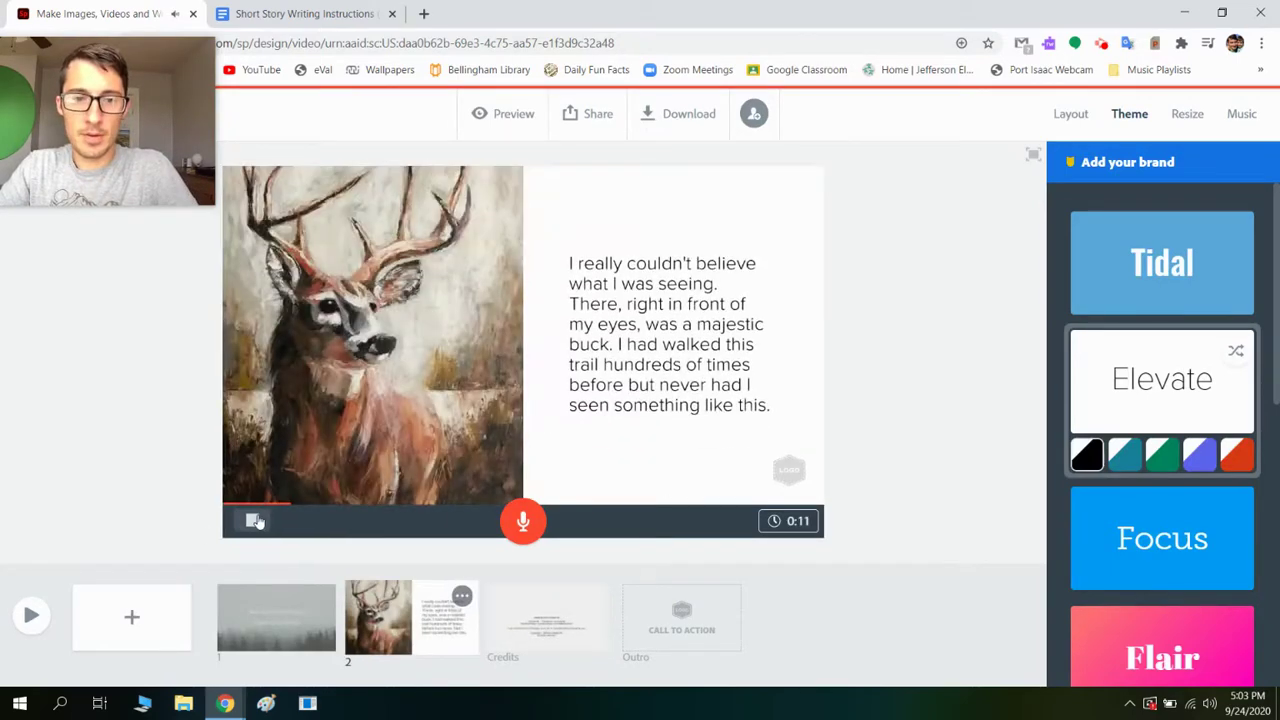
click(518, 118)
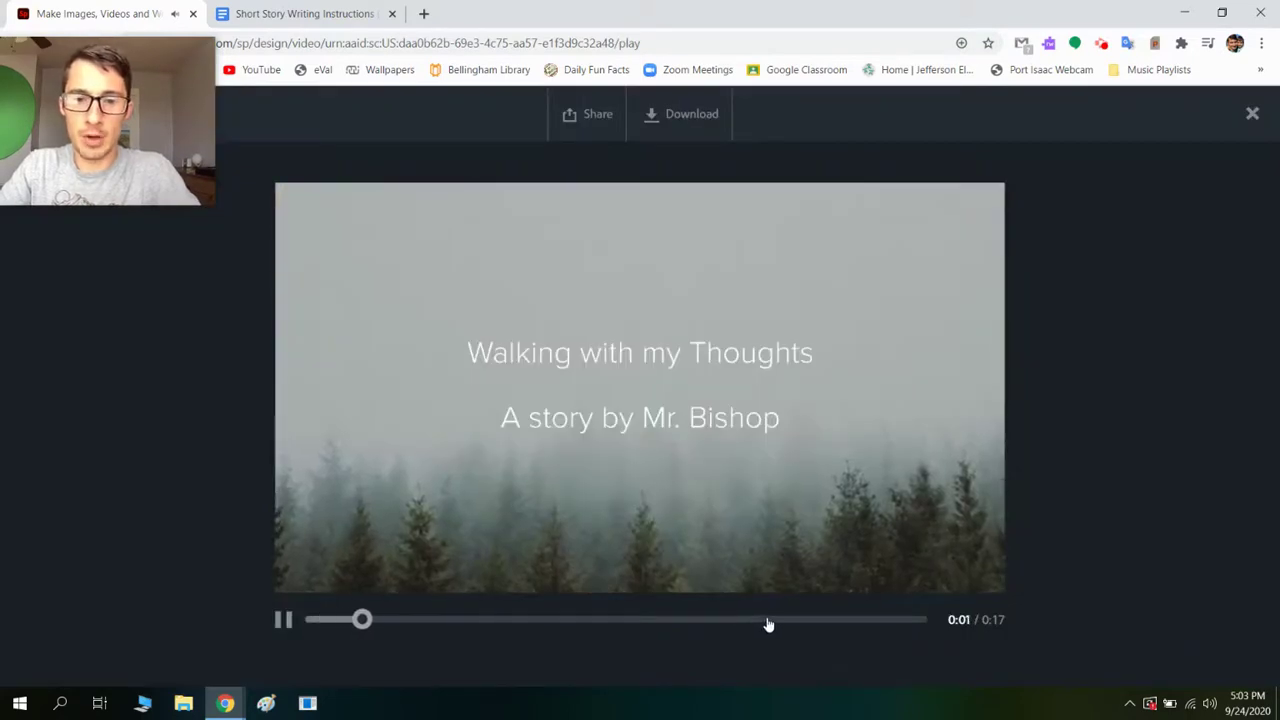
click(766, 621)
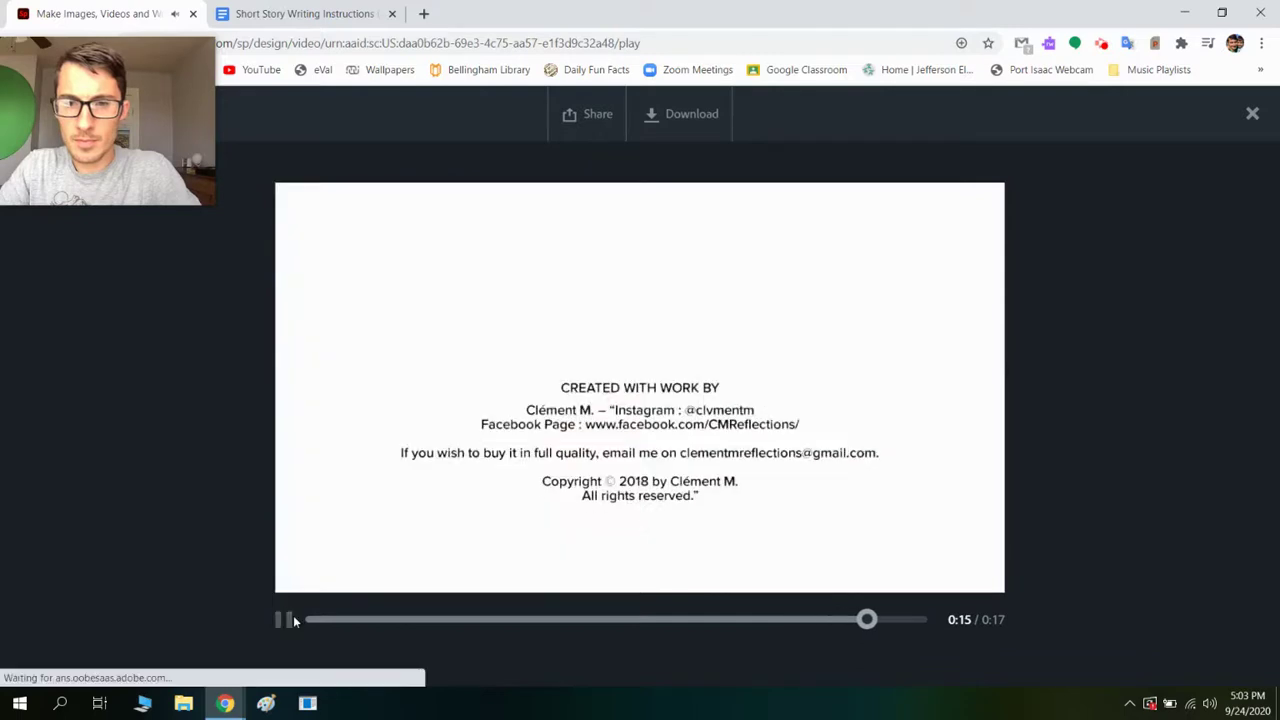
click(292, 620)
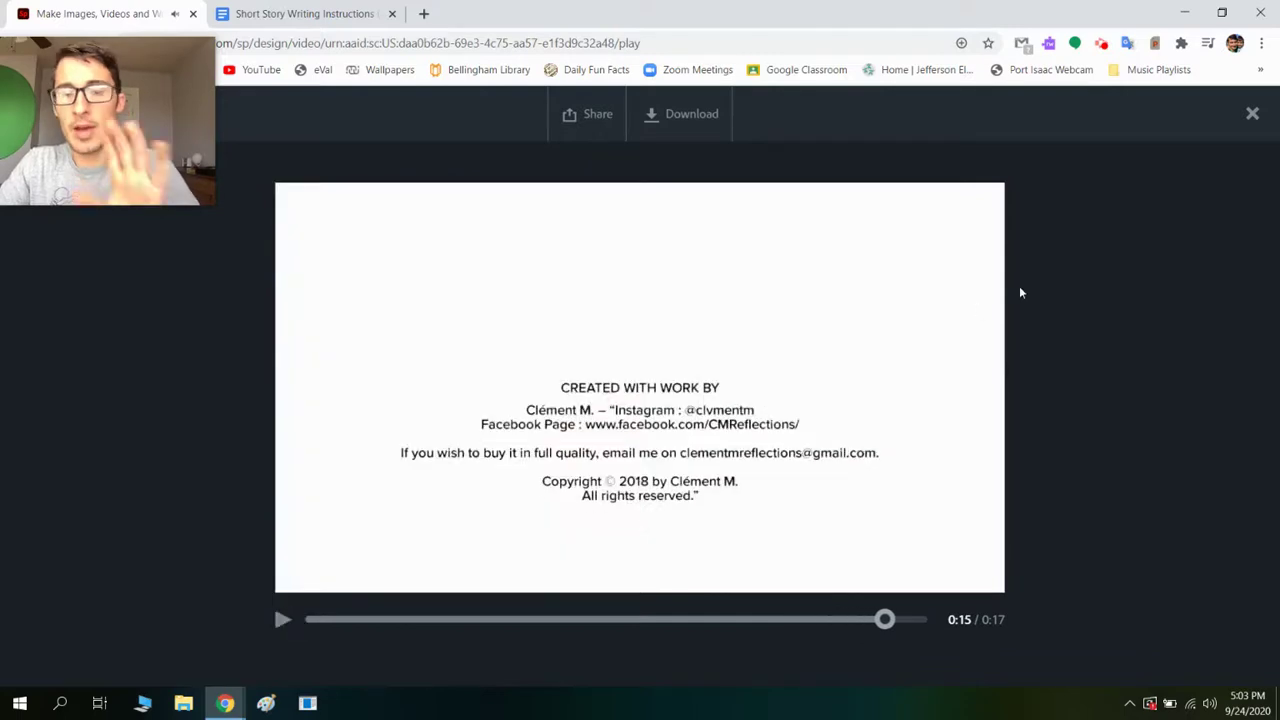
click(1252, 114)
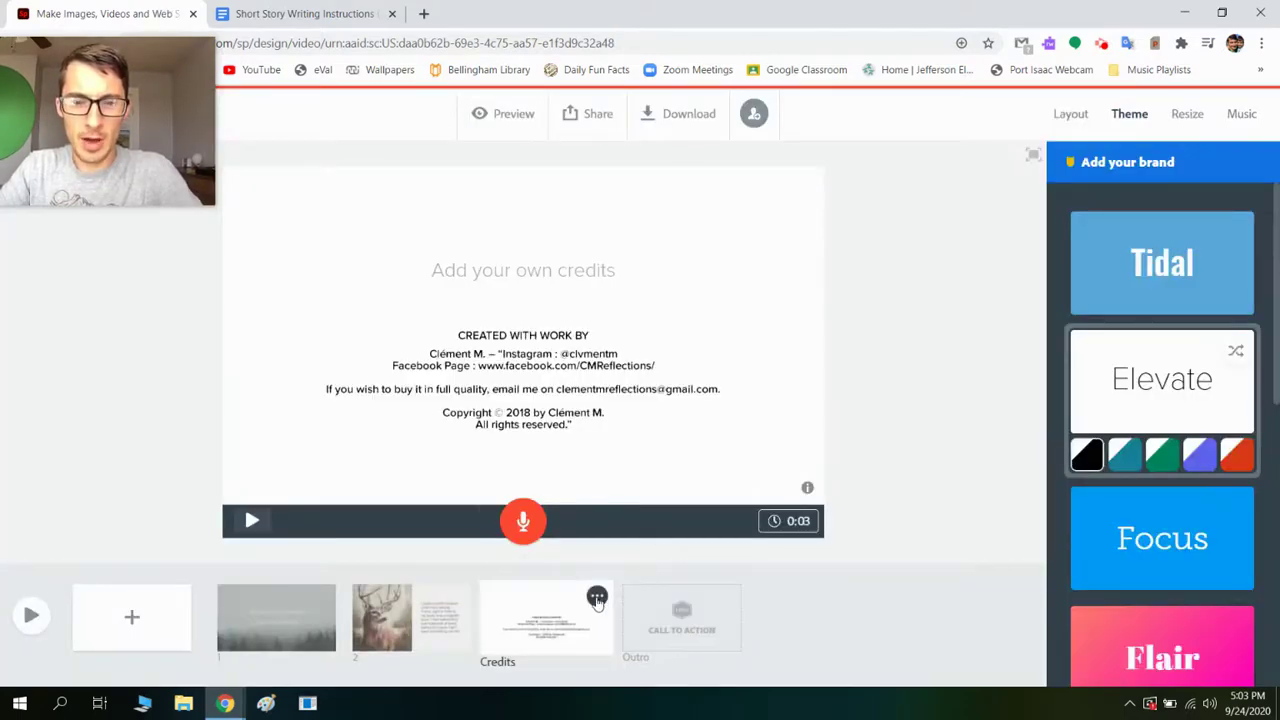
Delete the automatic credits at the end of the video, and duplicate the second slide.
click(596, 598)
click(545, 522)
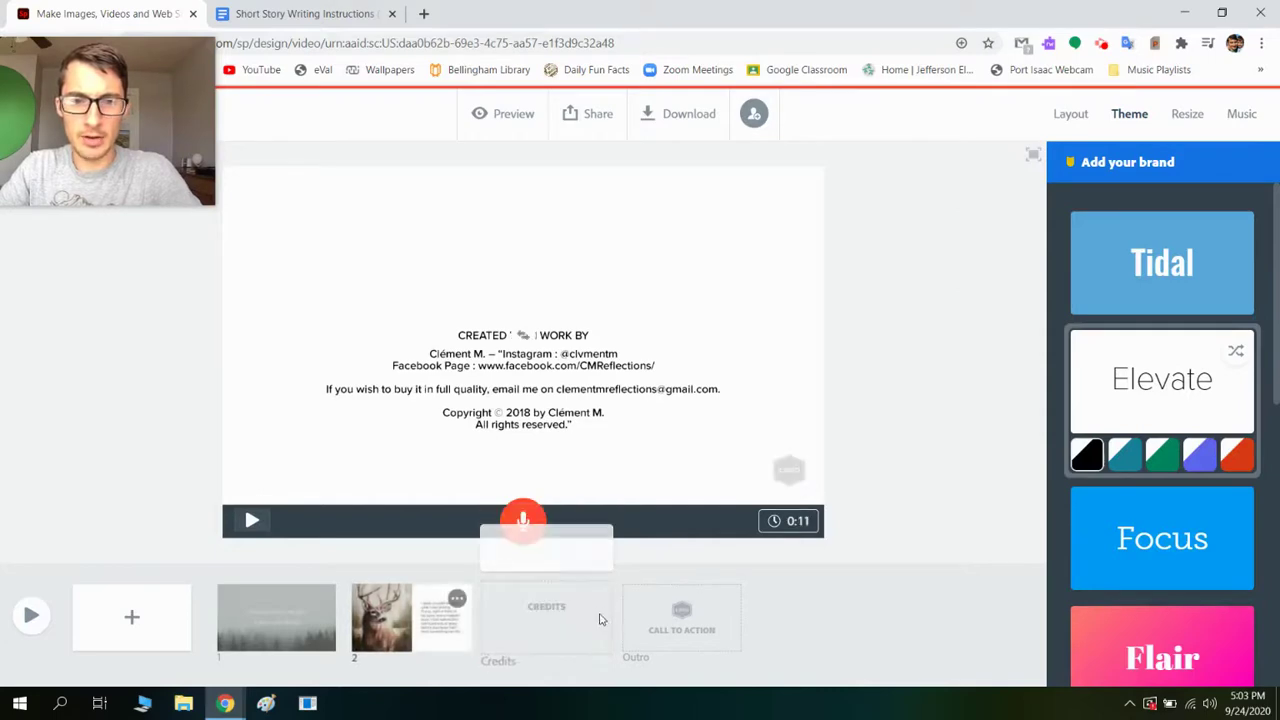
click(455, 622)
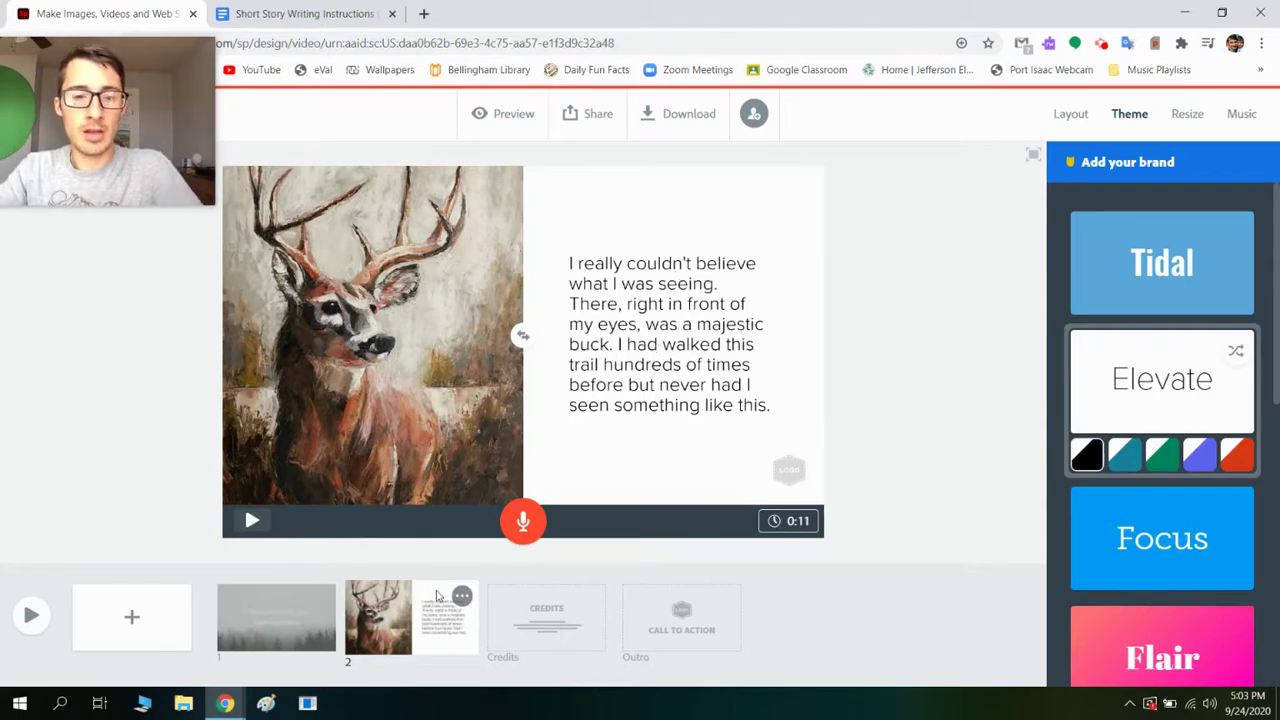
click(462, 596)
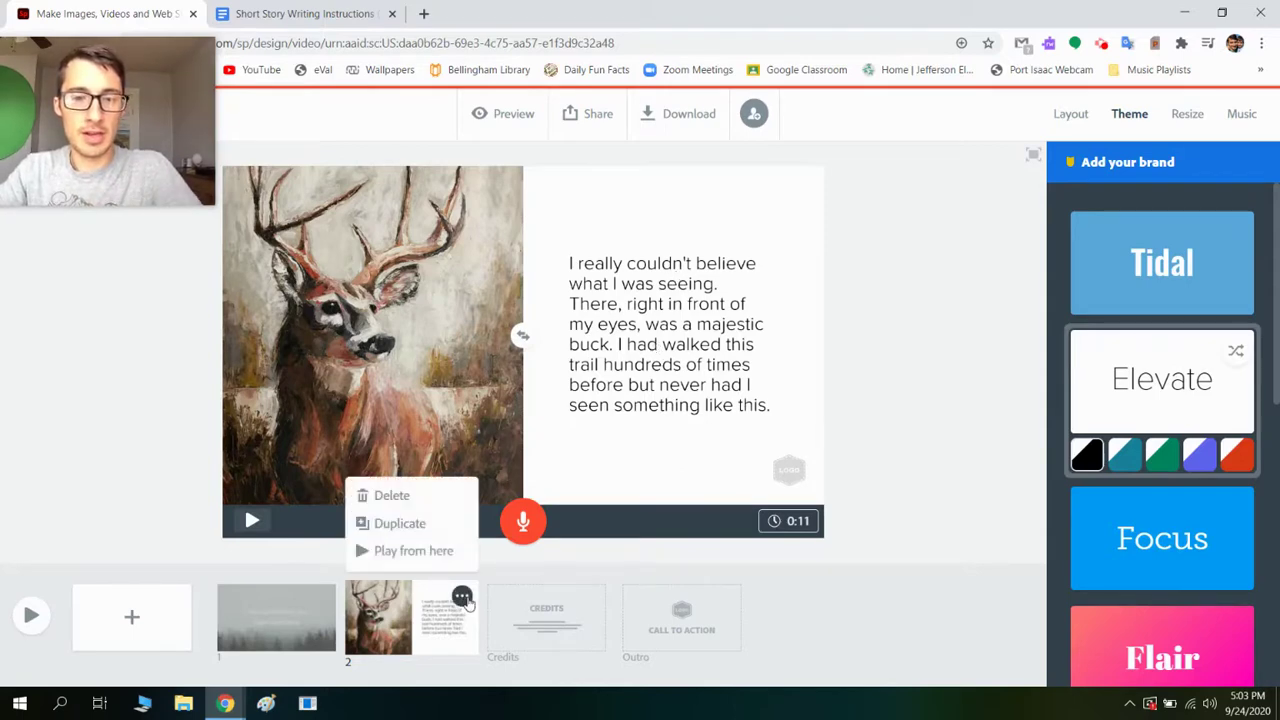
click(424, 524)
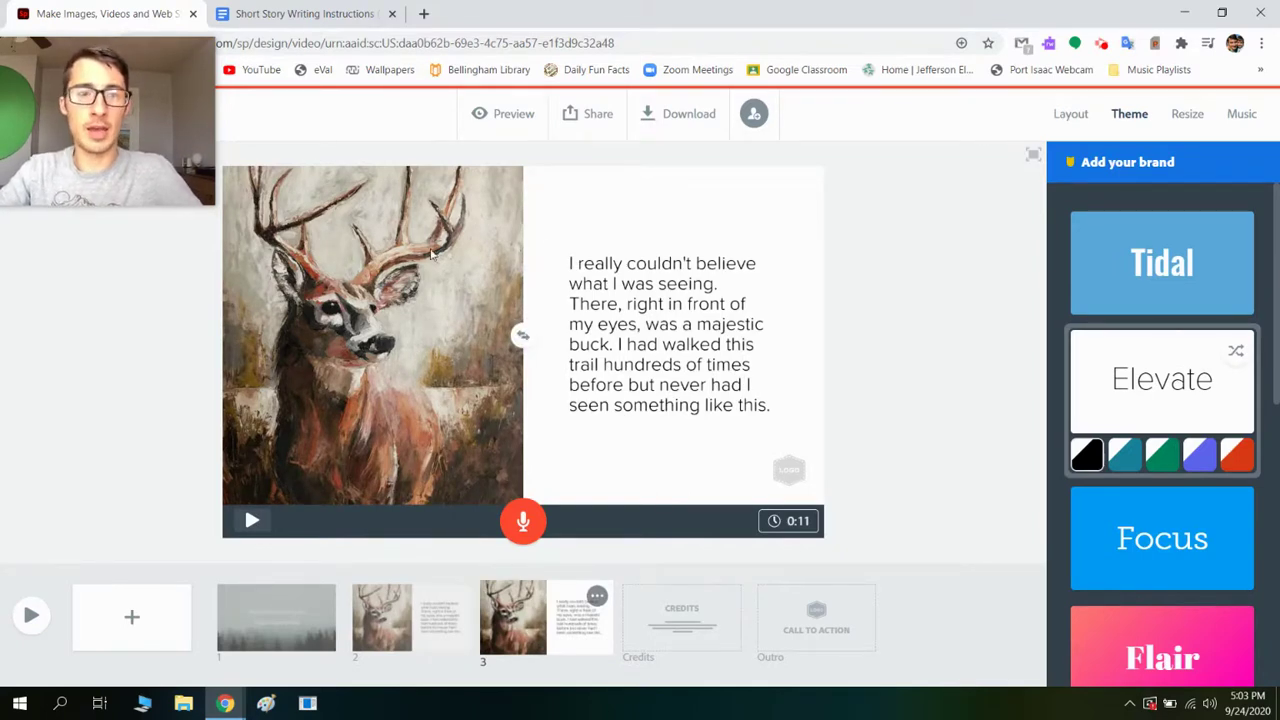
Replace the third slide's text with the story's second paragraph, "As I stood there, the buck stood his ground…", copied from the writing instructions document.
click(343, 14)
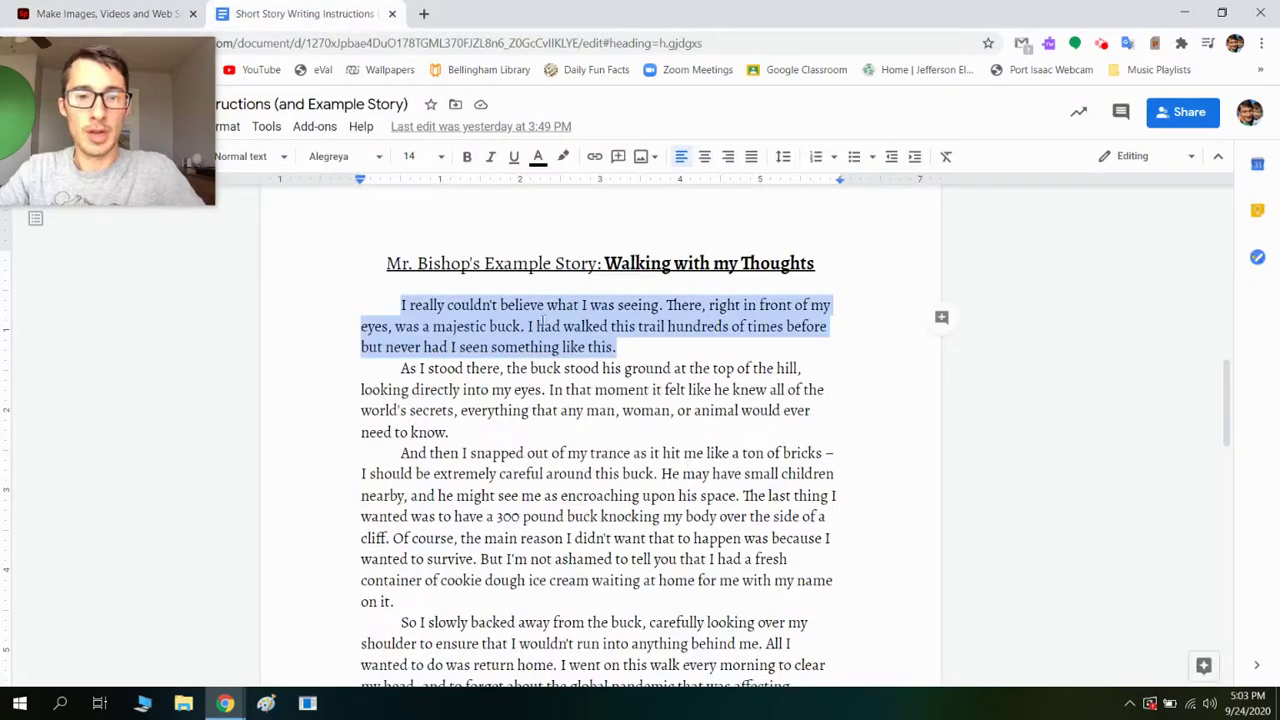
drag(452, 432, 397, 372)
key(ctrl+c)
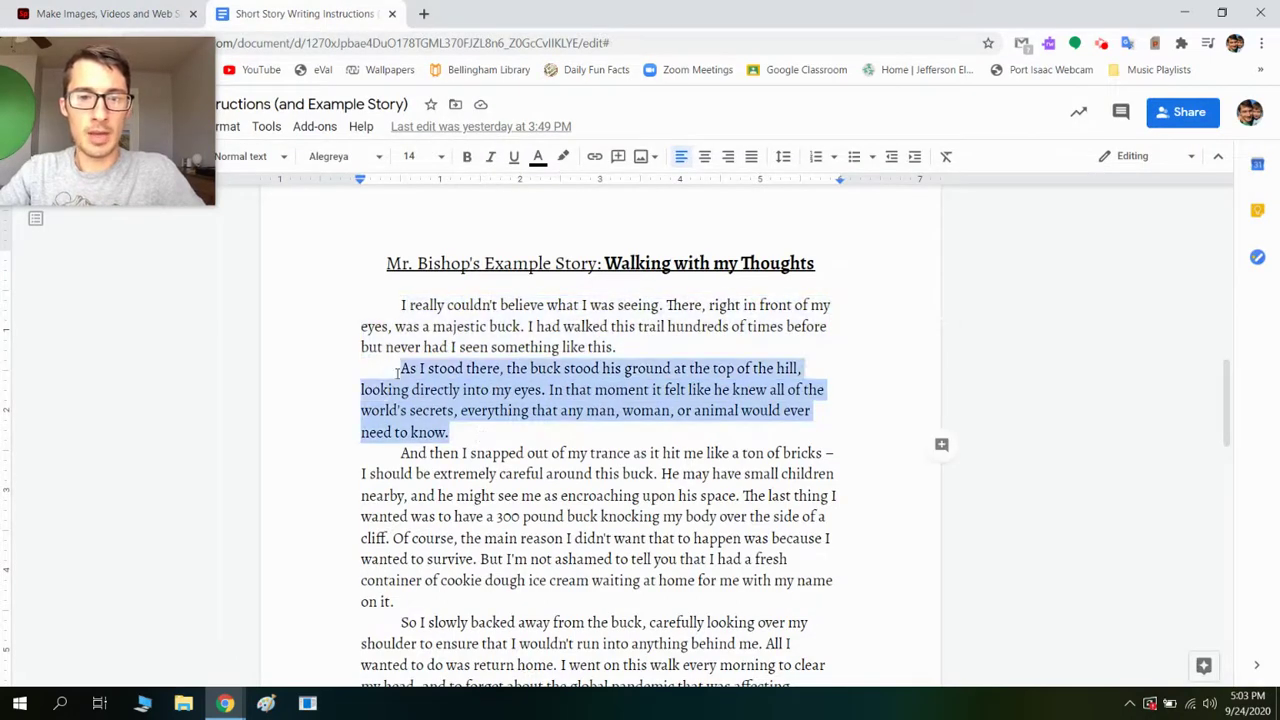
right_click(418, 368)
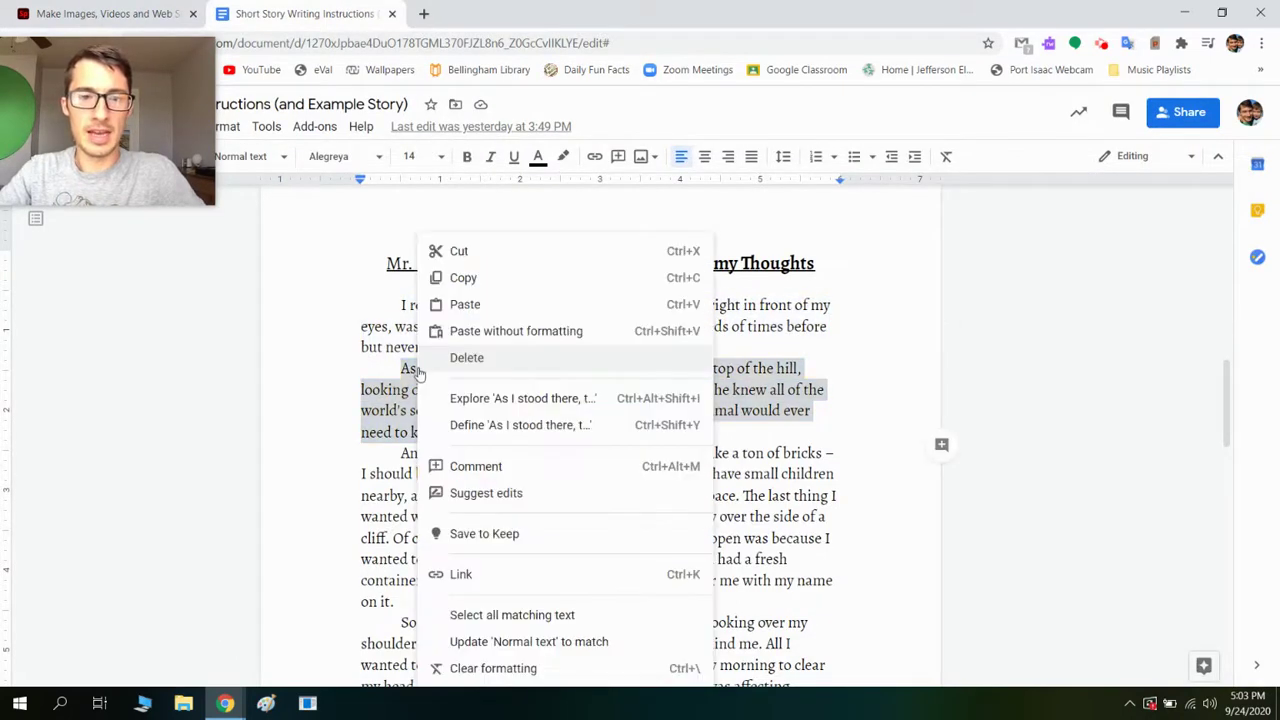
click(477, 277)
click(143, 12)
click(642, 374)
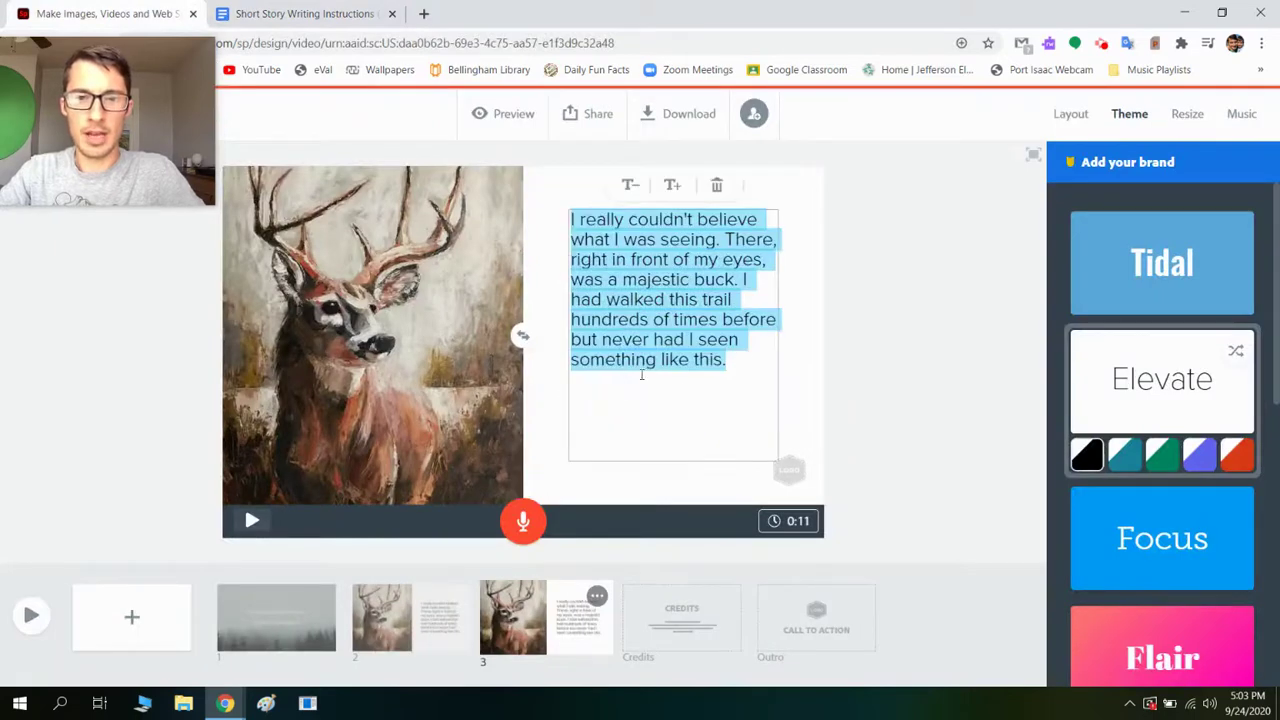
key(ctrl+v)
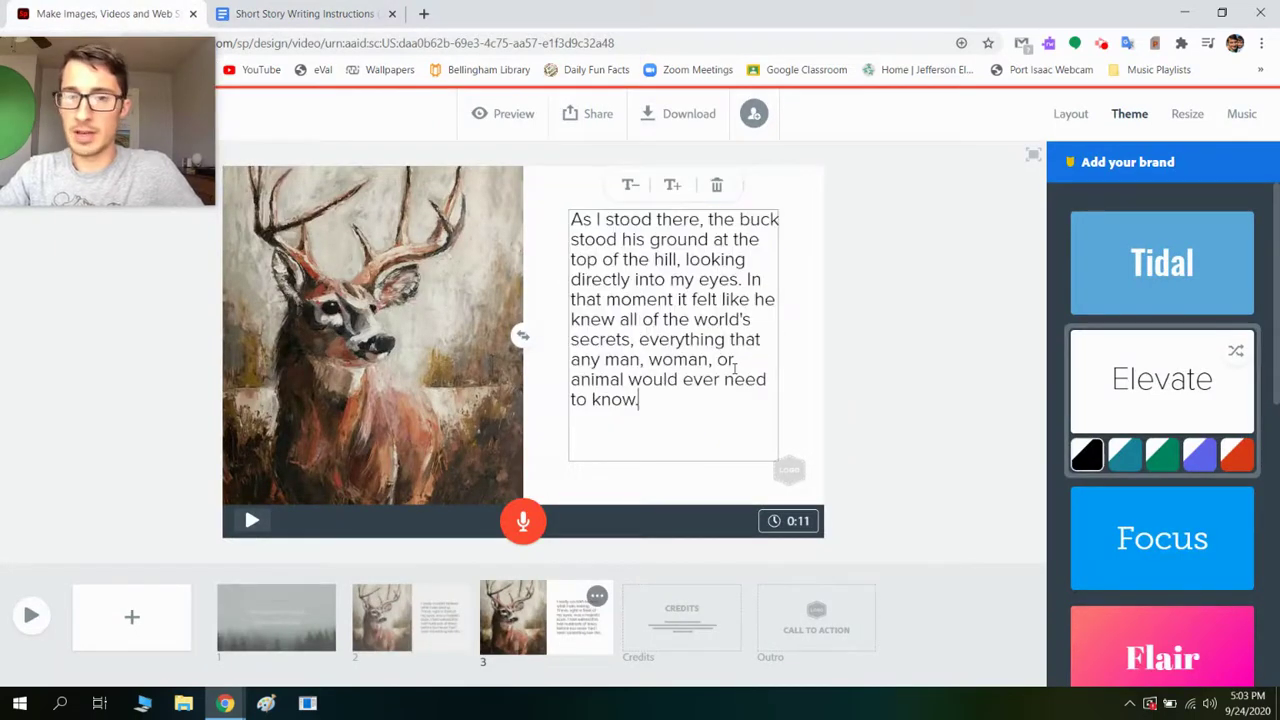
click(922, 372)
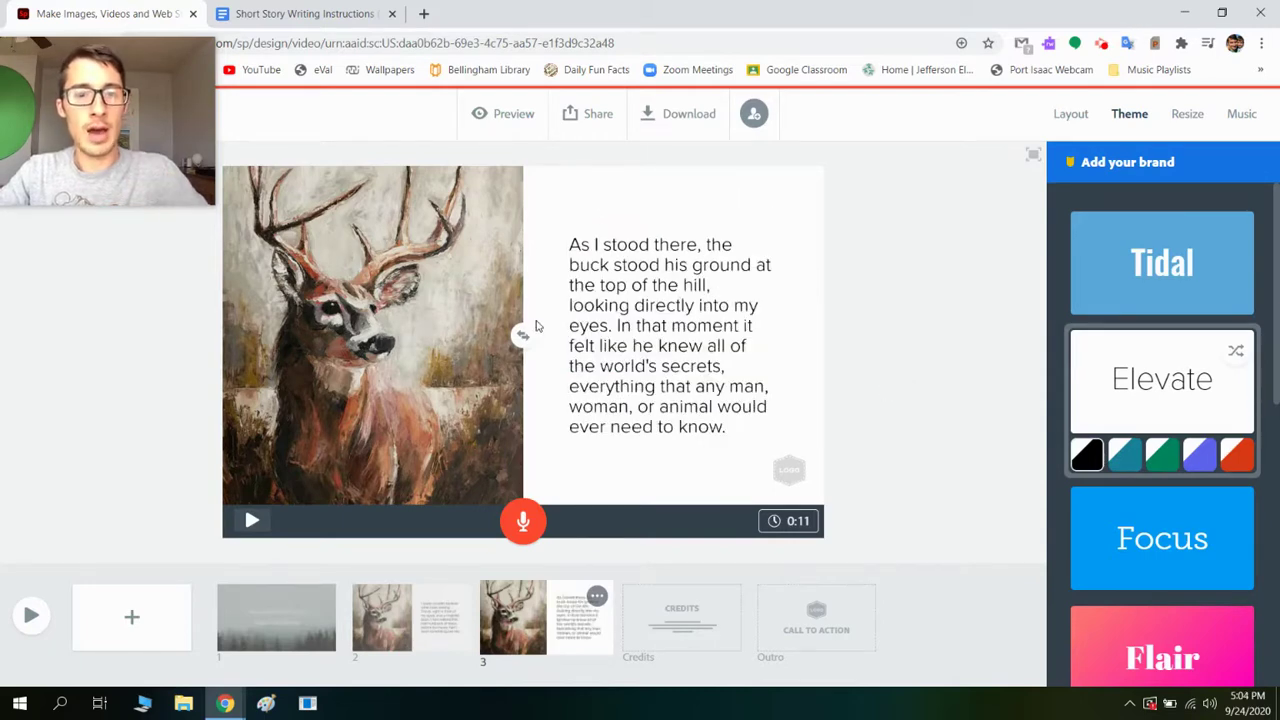
Replace the third slide's deer painting with the uploaded image buck-stare-2-framed-painting-print from the buck artwork folder.
click(343, 390)
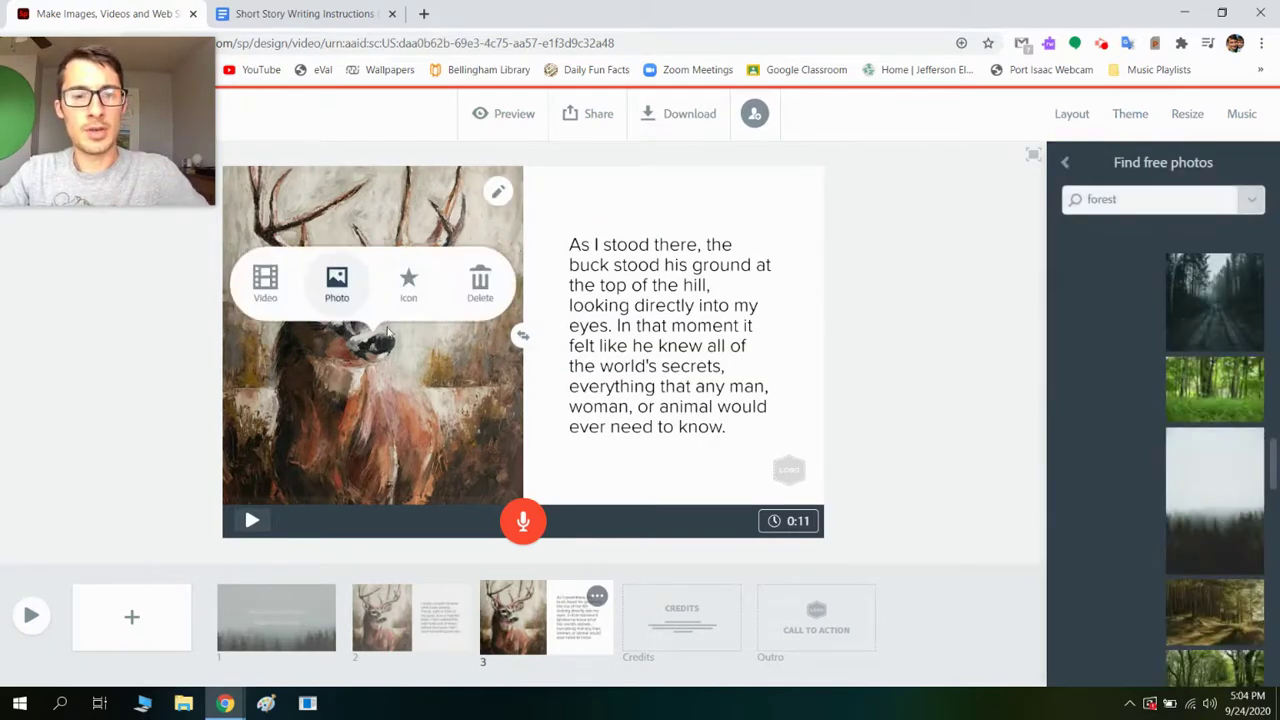
click(345, 287)
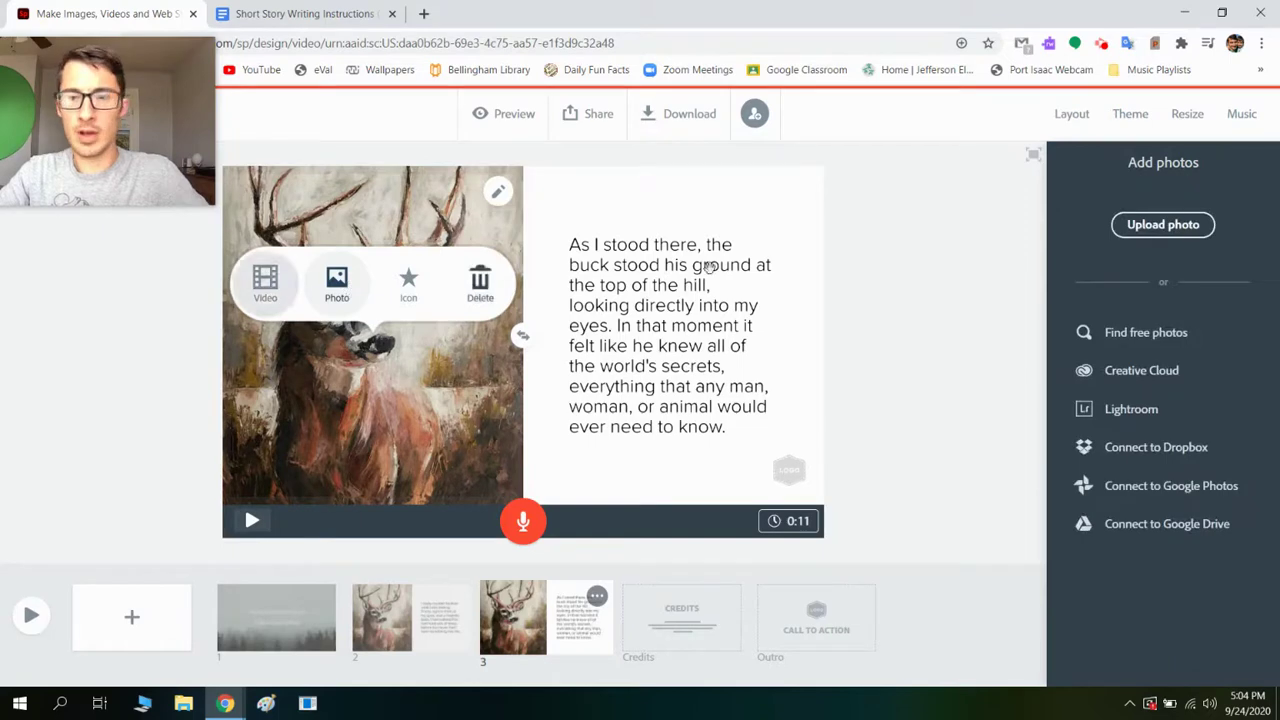
click(1163, 225)
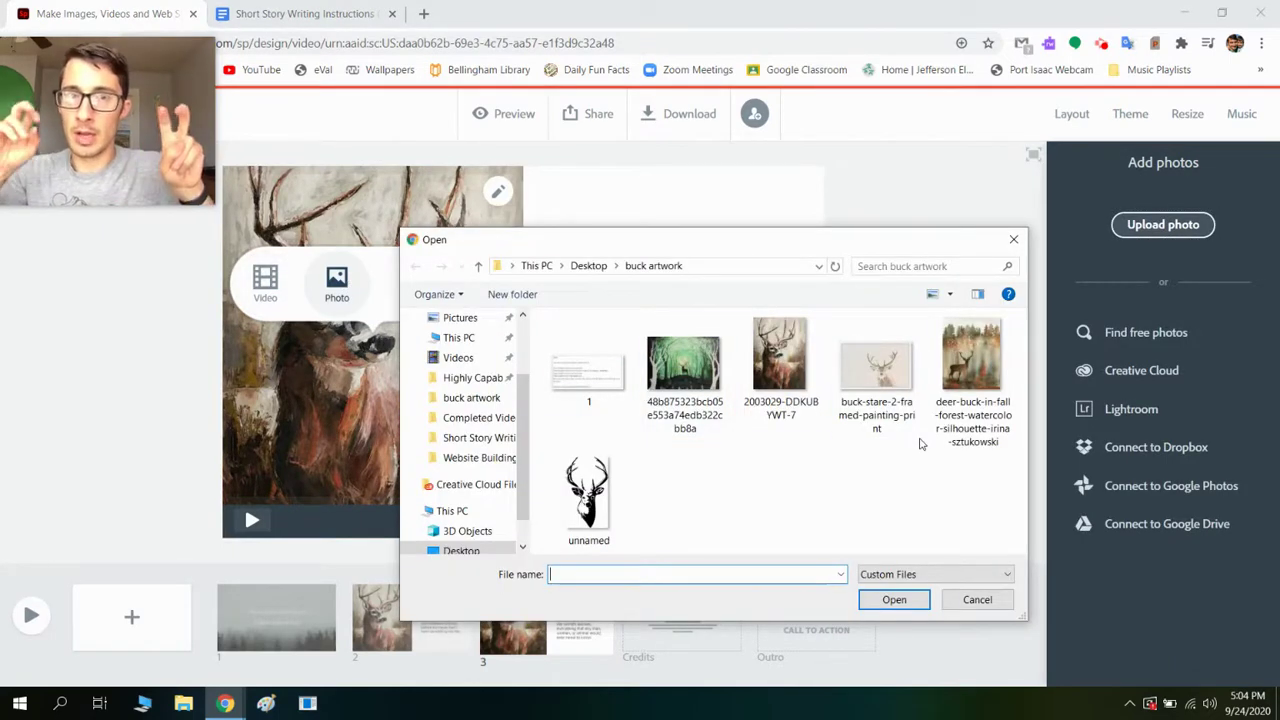
double_click(898, 412)
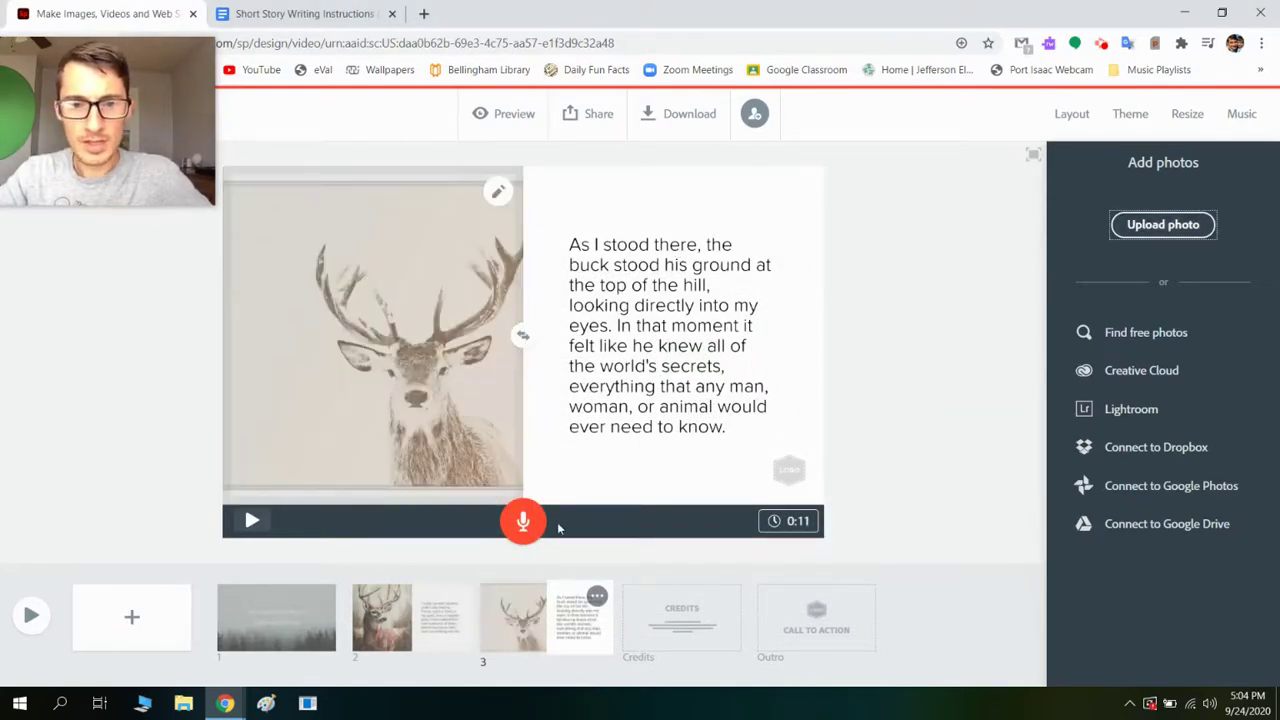
Preview the third slide's timing within the video, and glance at the story document.
click(503, 115)
click(723, 620)
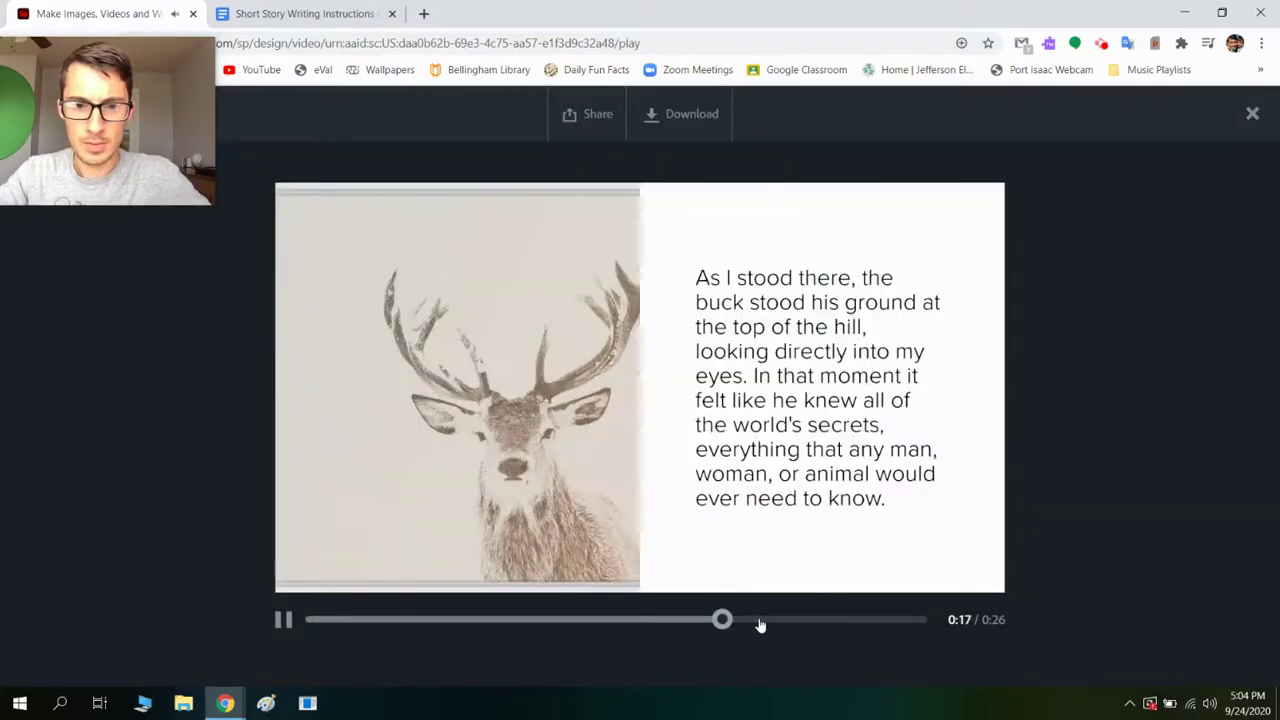
click(843, 622)
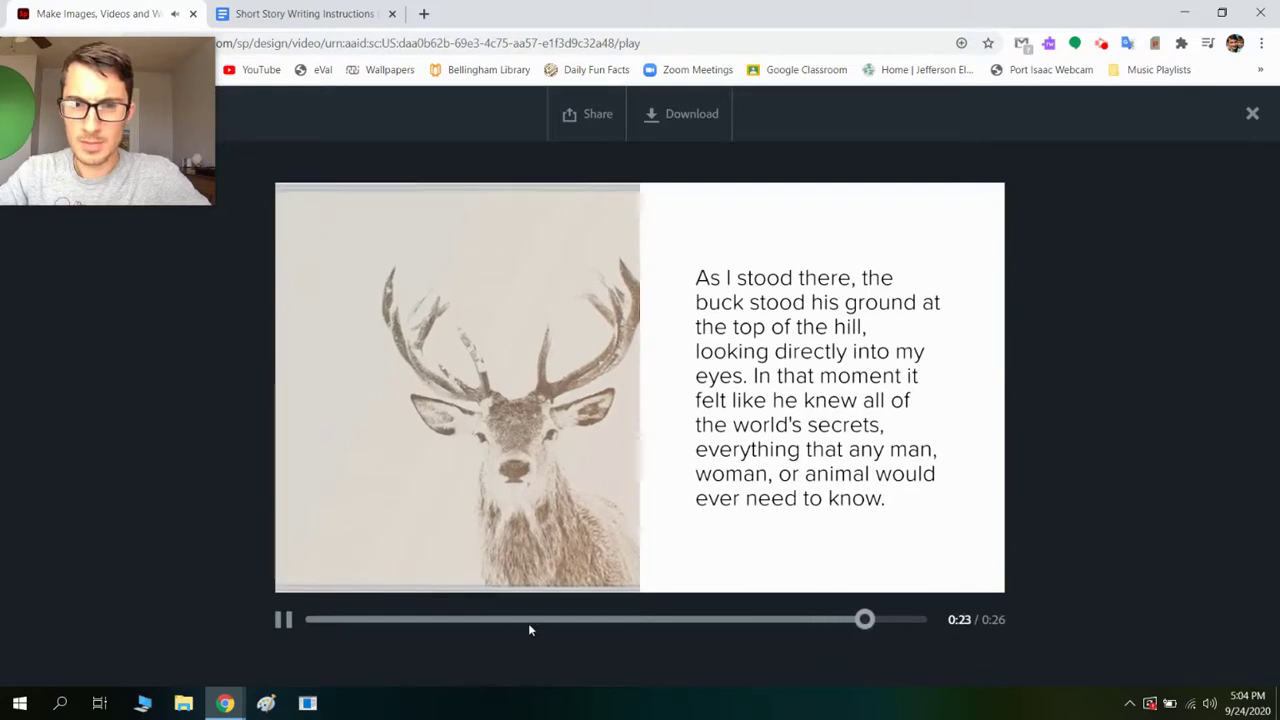
click(1252, 113)
key(ctrl+Tab)
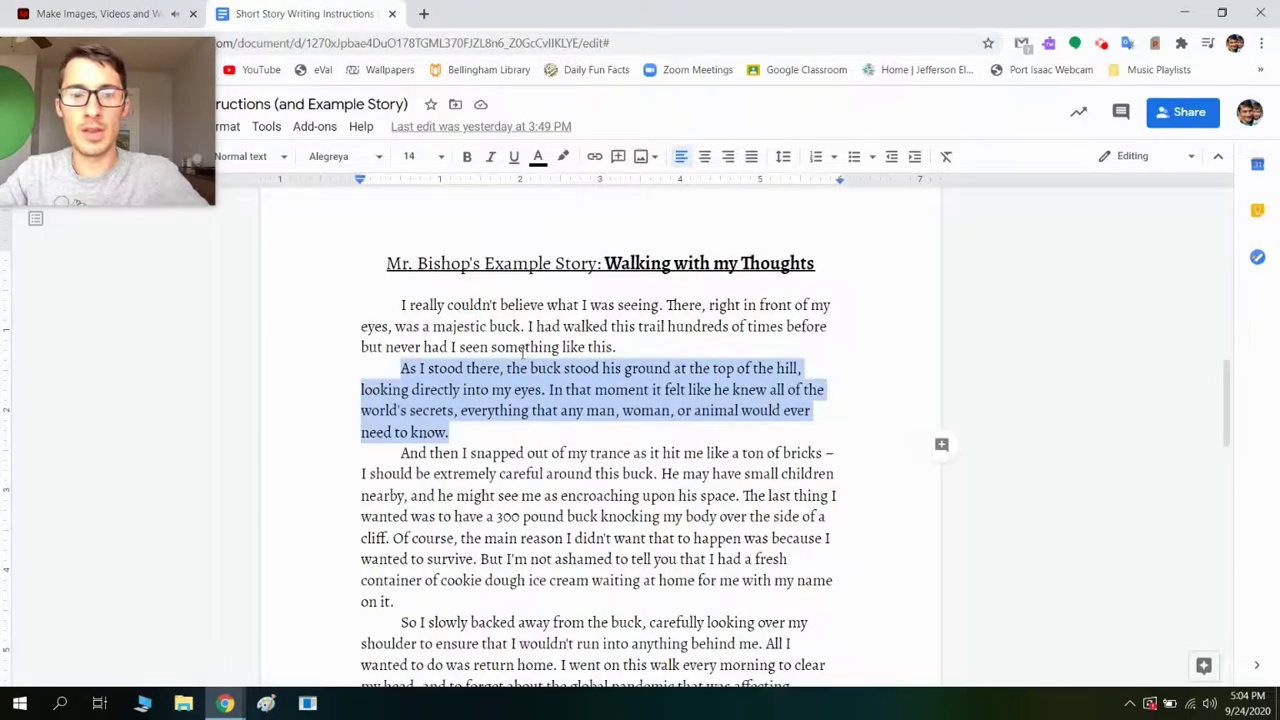
key(ctrl+Tab)
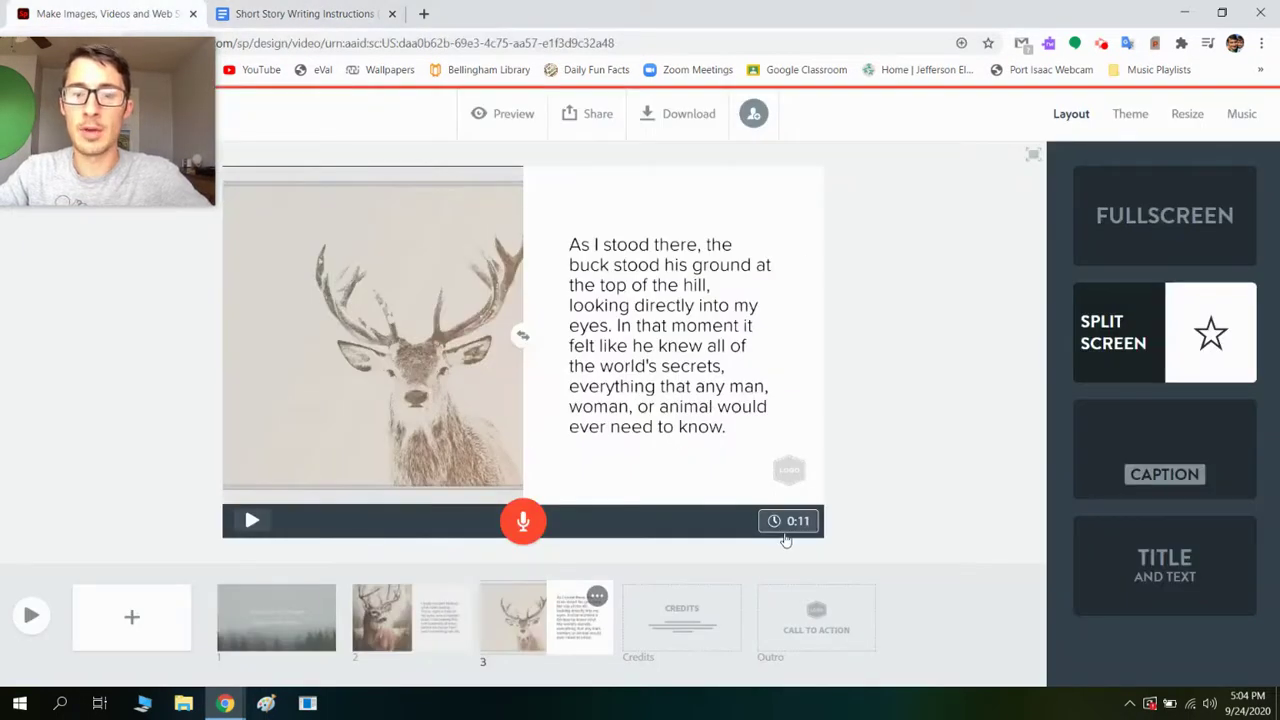
Set the third slide's duration to 15 seconds, and preview the video.
click(784, 530)
drag(694, 493, 720, 492)
click(532, 114)
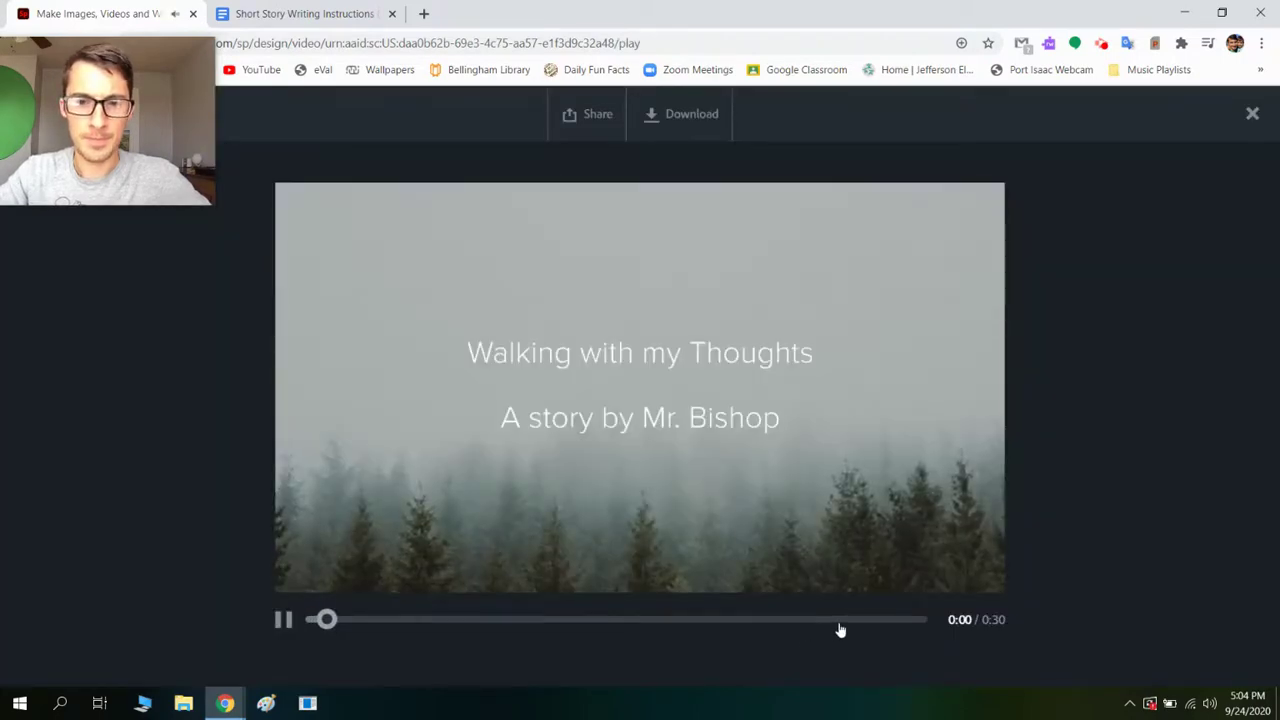
click(840, 626)
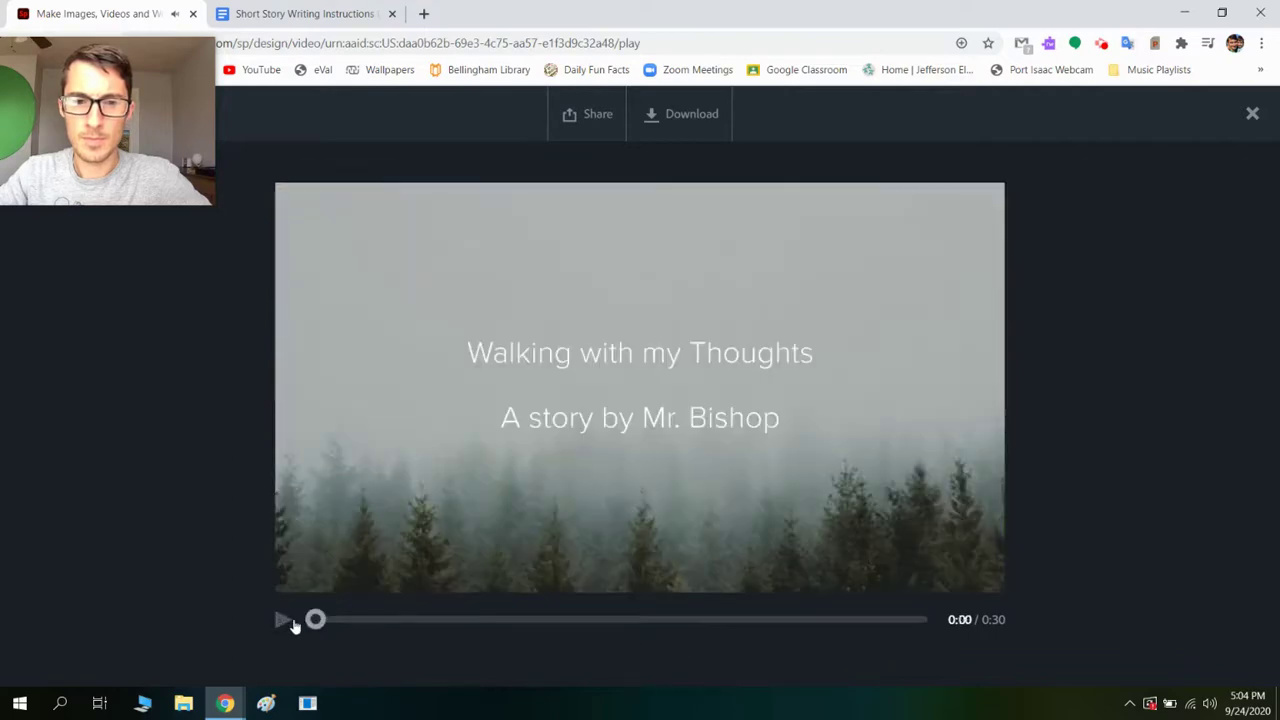
click(1251, 114)
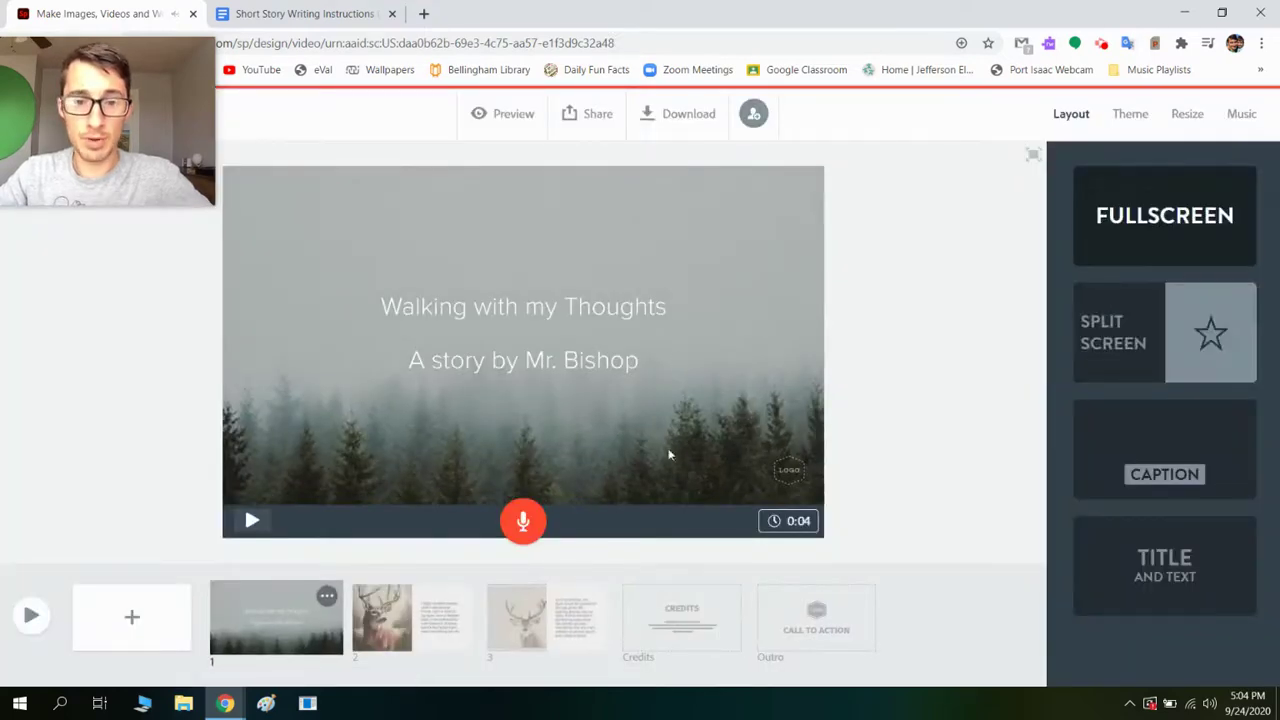
Duplicate the third slide to make a fourth split-screen slide.
click(562, 620)
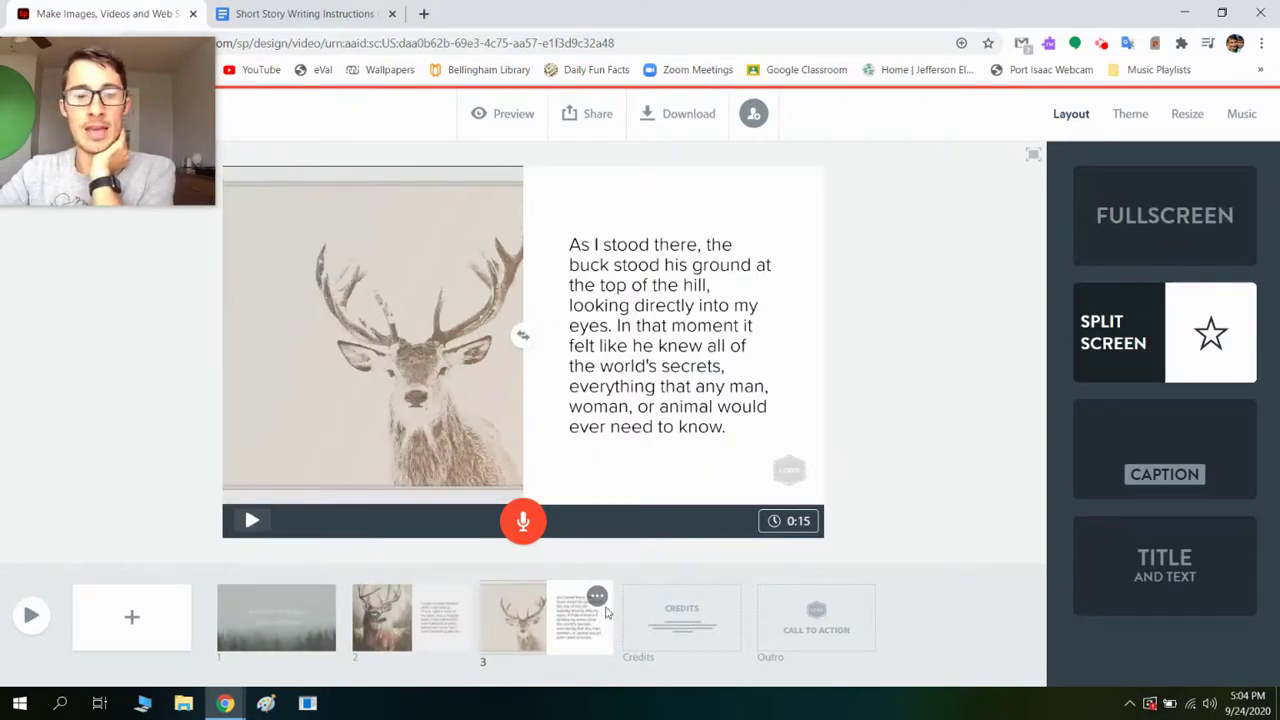
click(597, 597)
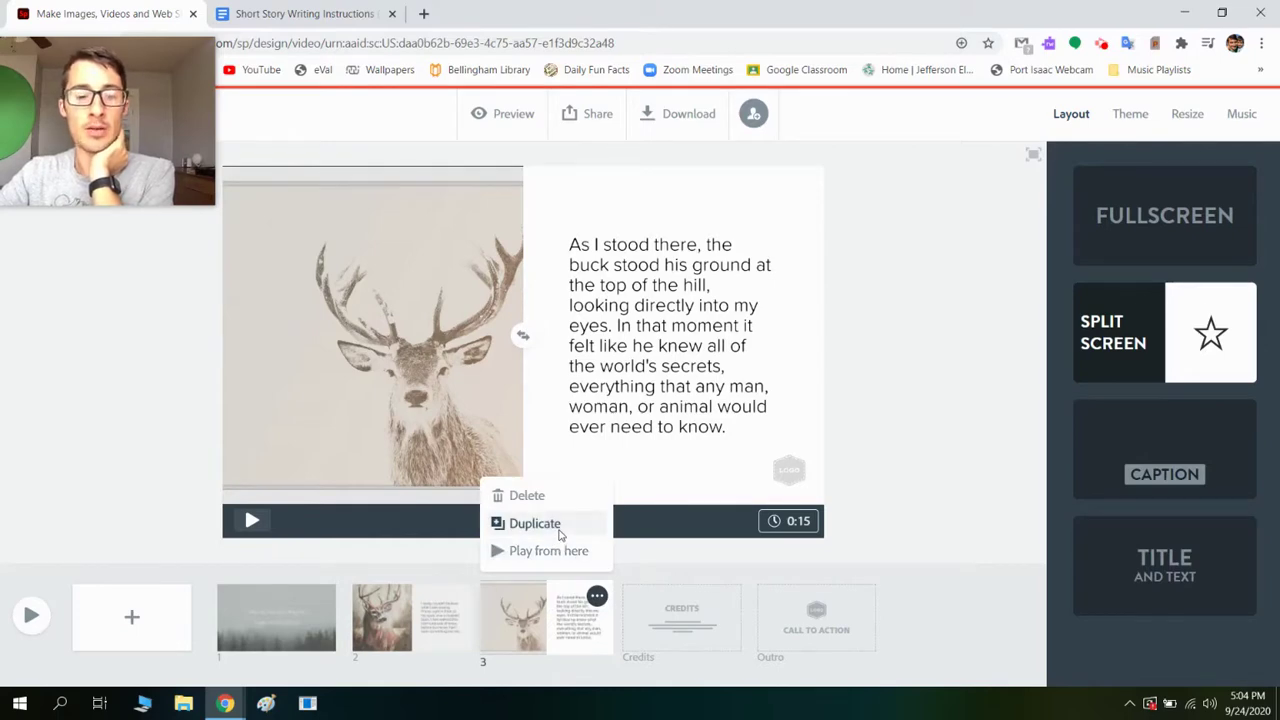
click(560, 533)
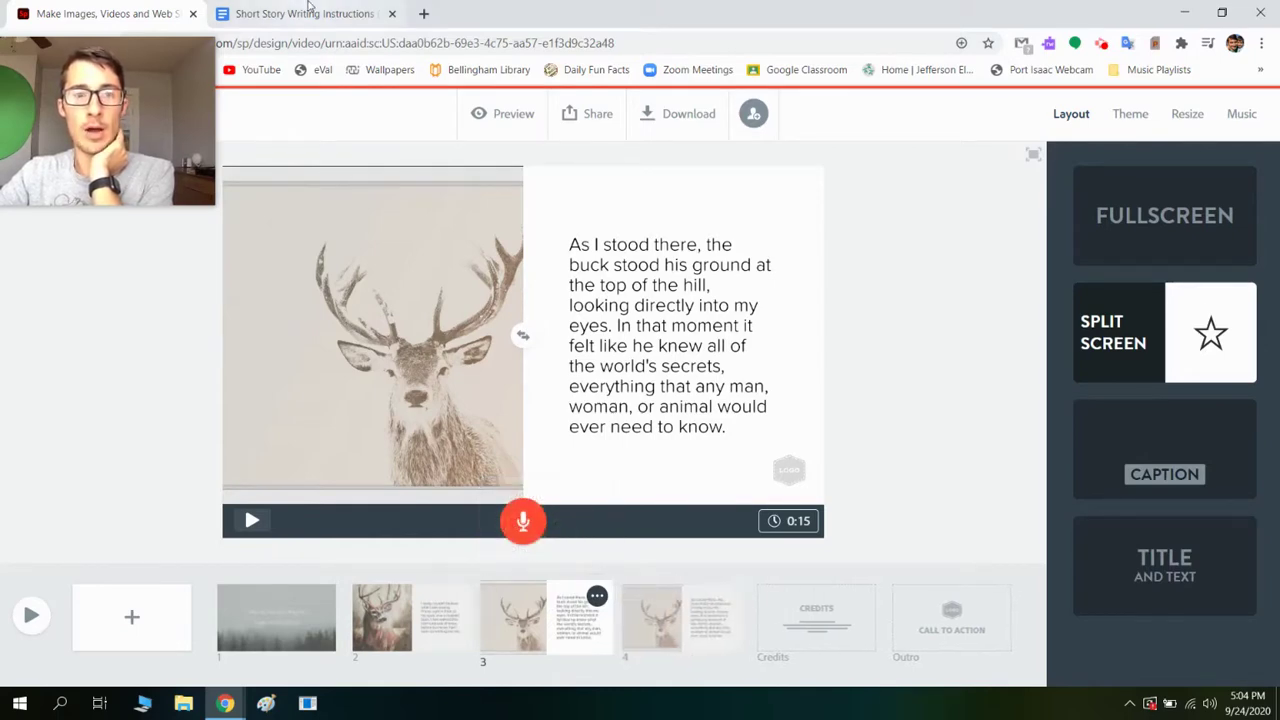
Try to copy the paragraph beginning "And then I snapped out of my trance" from the story document.
click(309, 13)
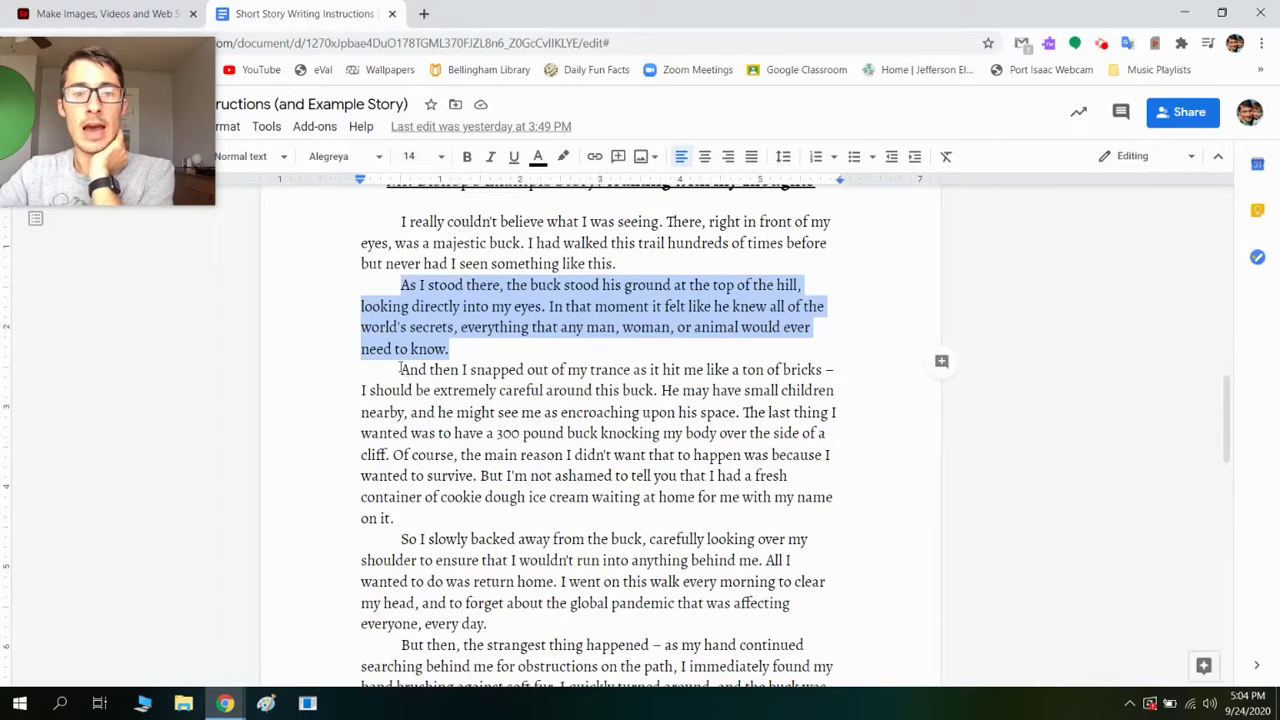
click(397, 369)
drag(402, 370, 455, 519)
right_click(500, 421)
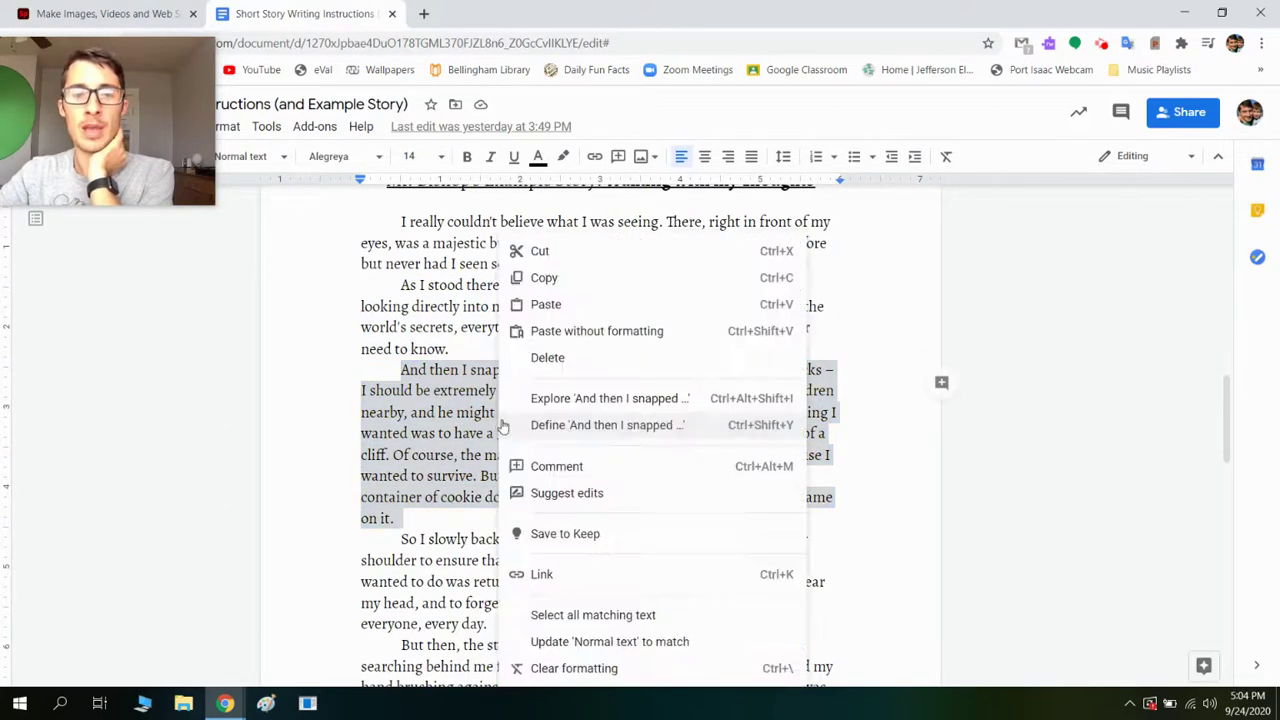
click(558, 305)
Clear the duplicated story text from the fourth slide in the video project.
click(118, 13)
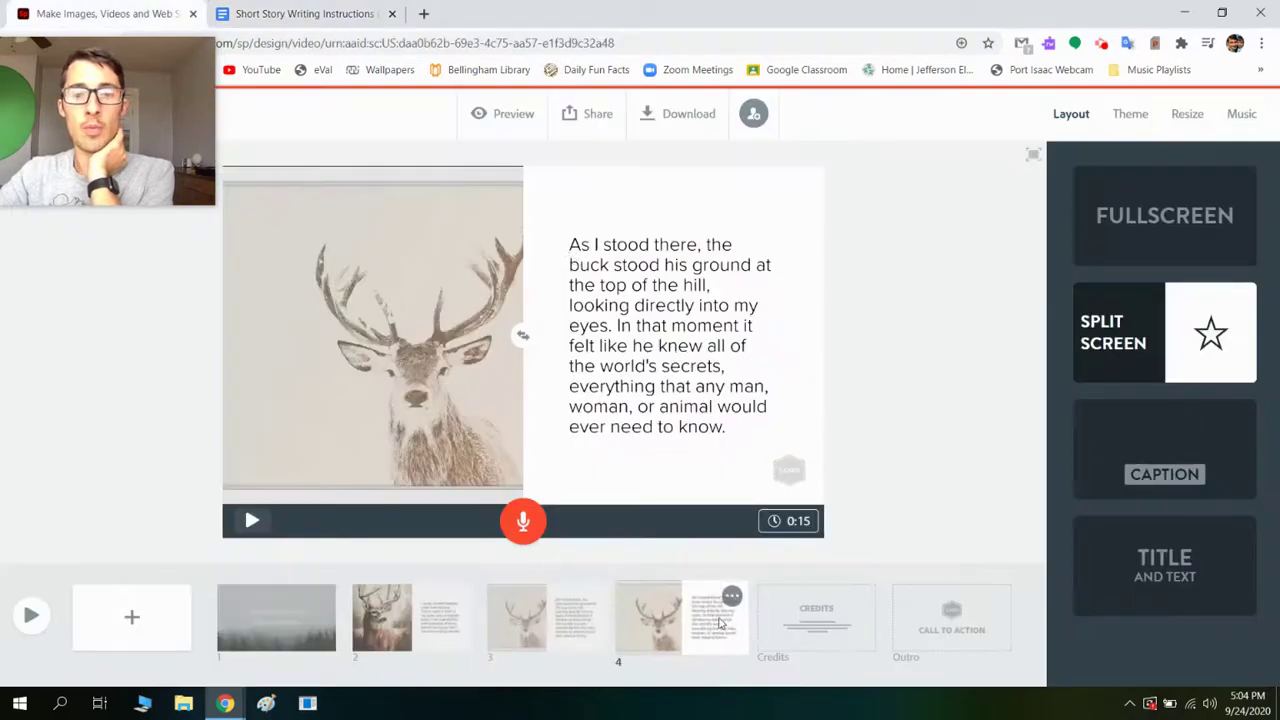
click(663, 405)
key(BackSpace)
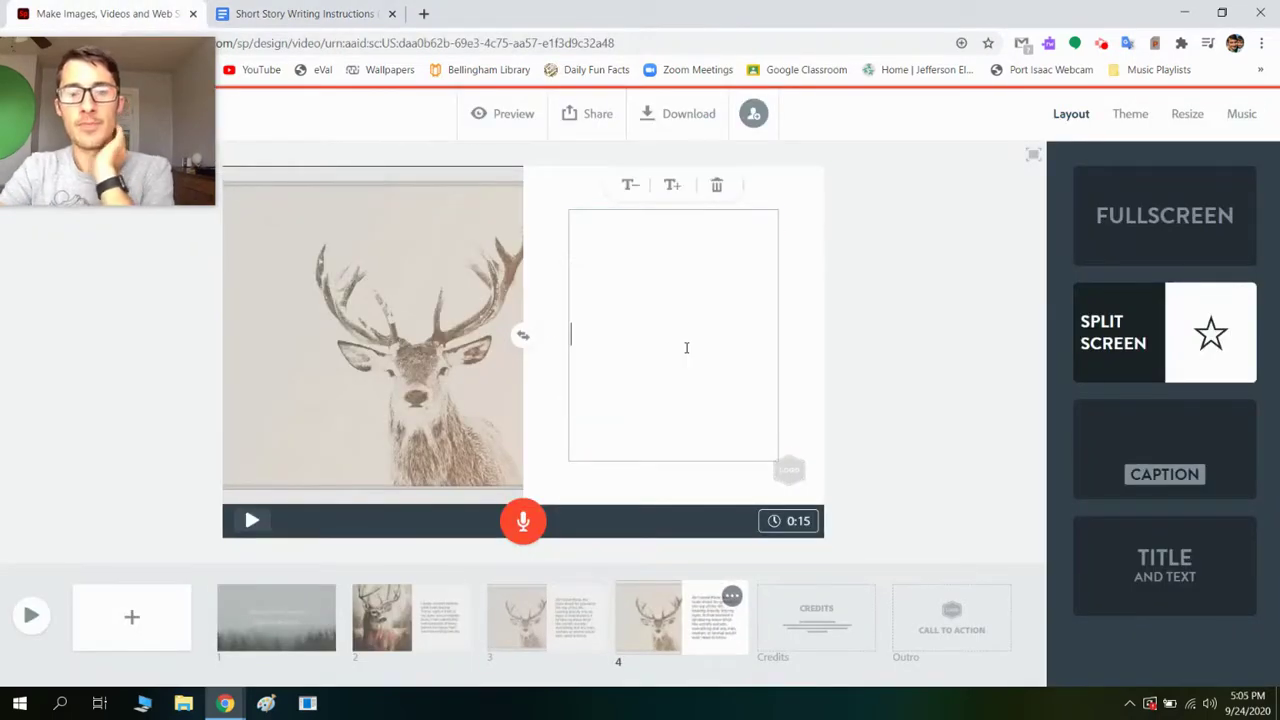
text(ikjnkjn)
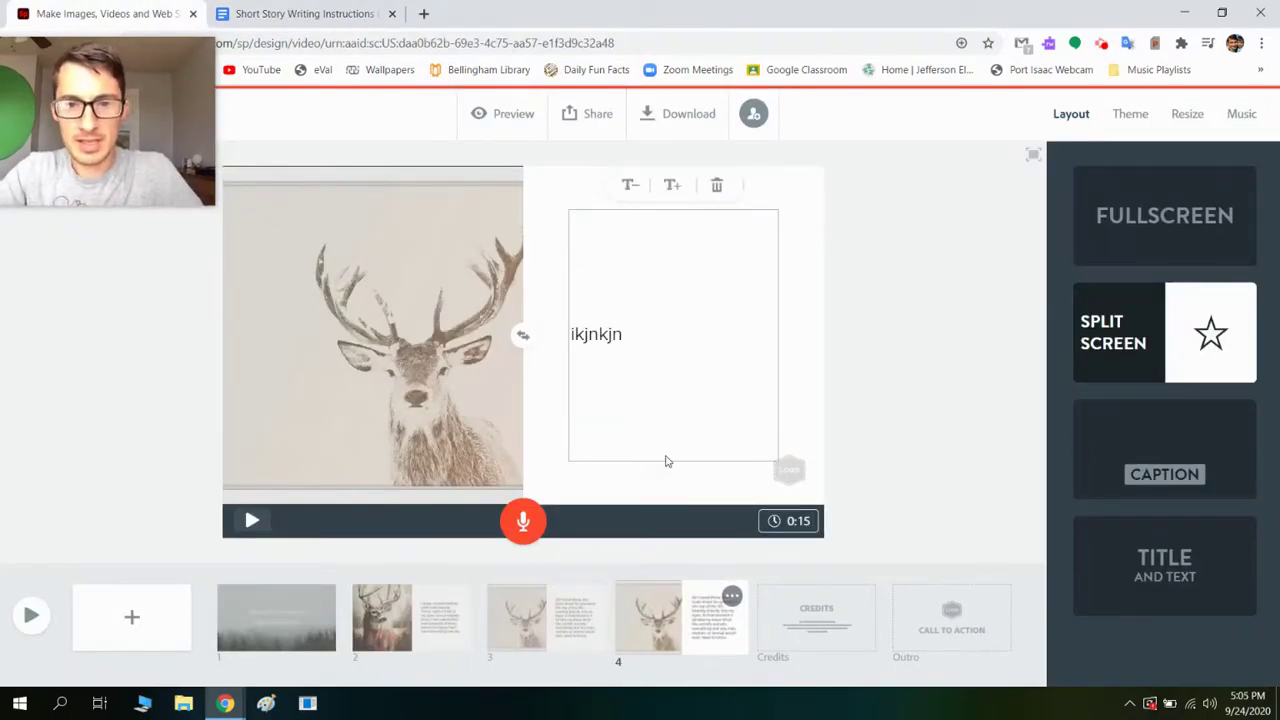
drag(669, 346, 573, 330)
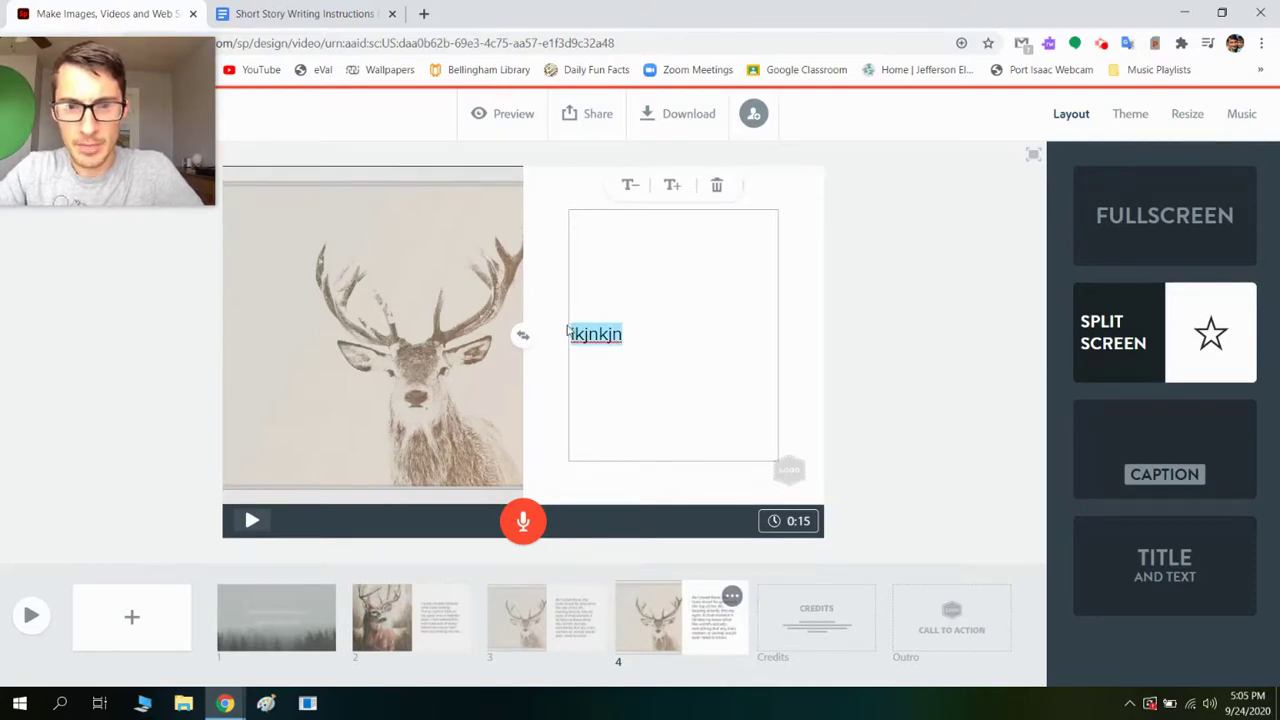
key(BackSpace)
Restore the overwritten "And then I snapped out of my trance" paragraph in the story document and copy it into the fourth slide as text.
click(241, 10)
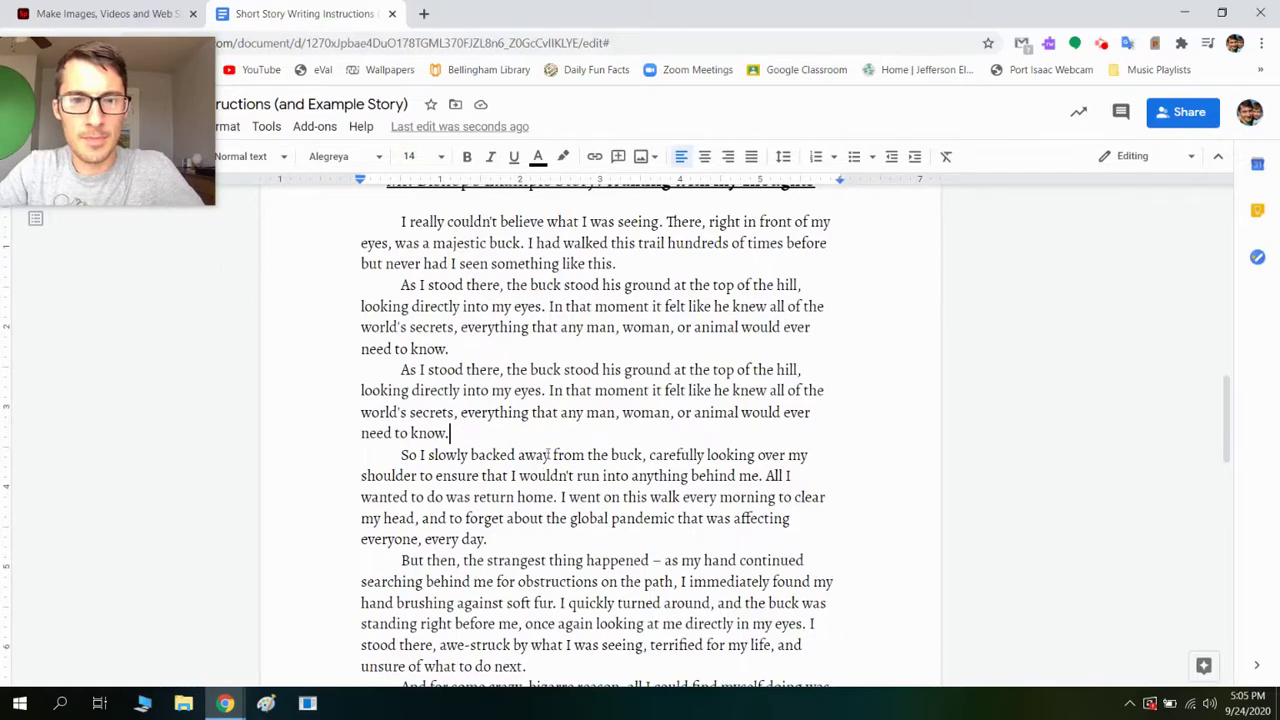
key(ctrl+z)
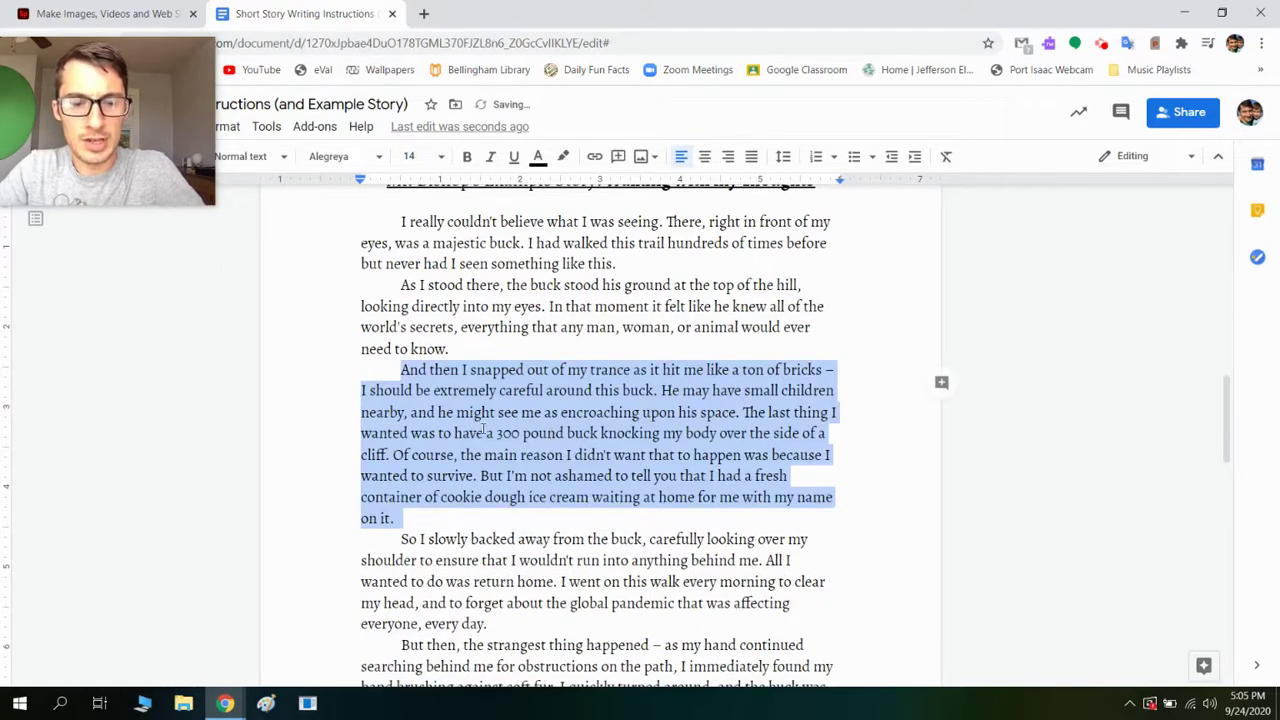
click(150, 13)
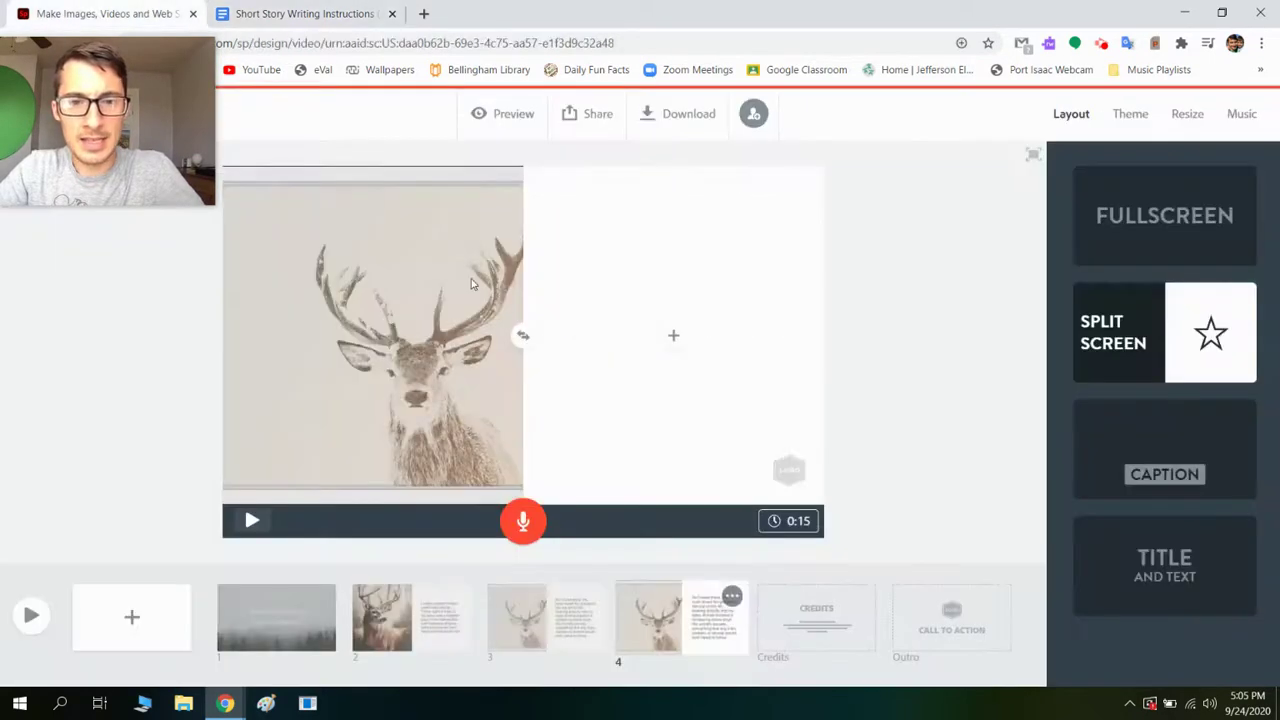
click(674, 335)
click(641, 285)
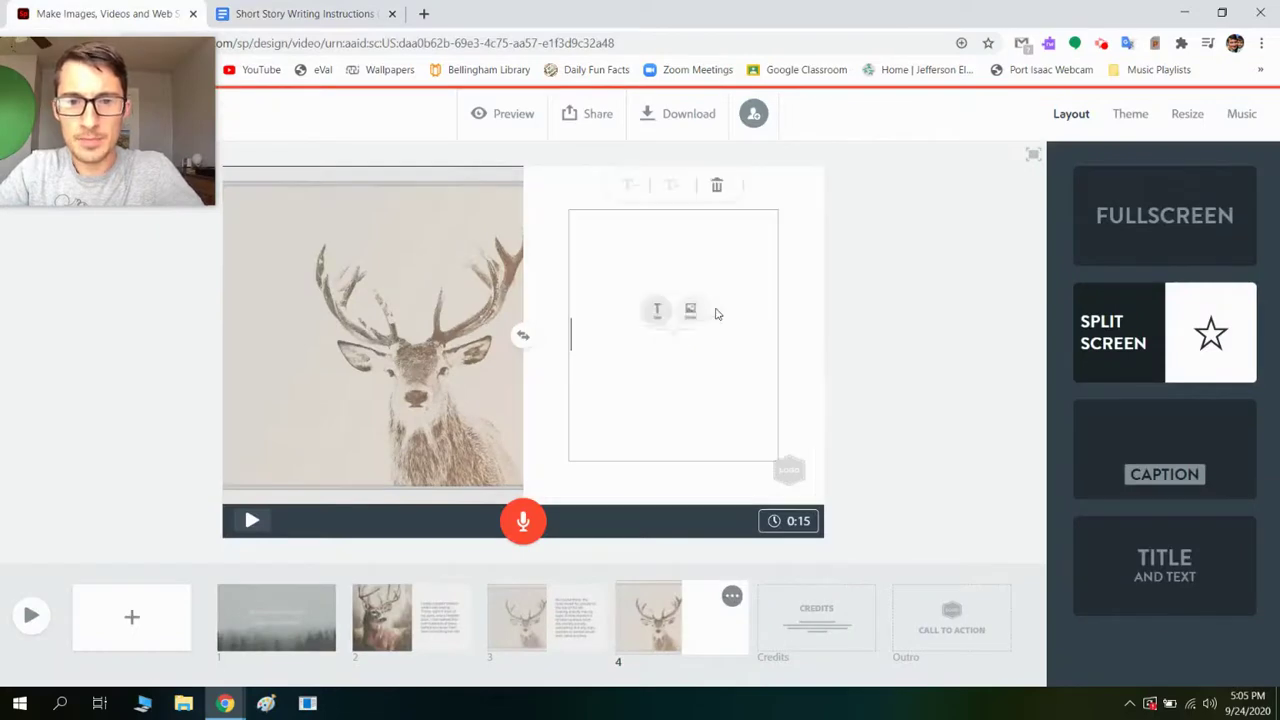
text(And then I snapped out of my trance as it hit me like a ton of bricks – I should be extremely careful around this buck. He may have small children nearby, and he might see me as encroaching upon his space. The last thing I wanted was to have a 300 pound buck knocking my body over the side of a cliff. Of course, the main reason I didn't want that to happen was because I wanted to survive. But I'm n)
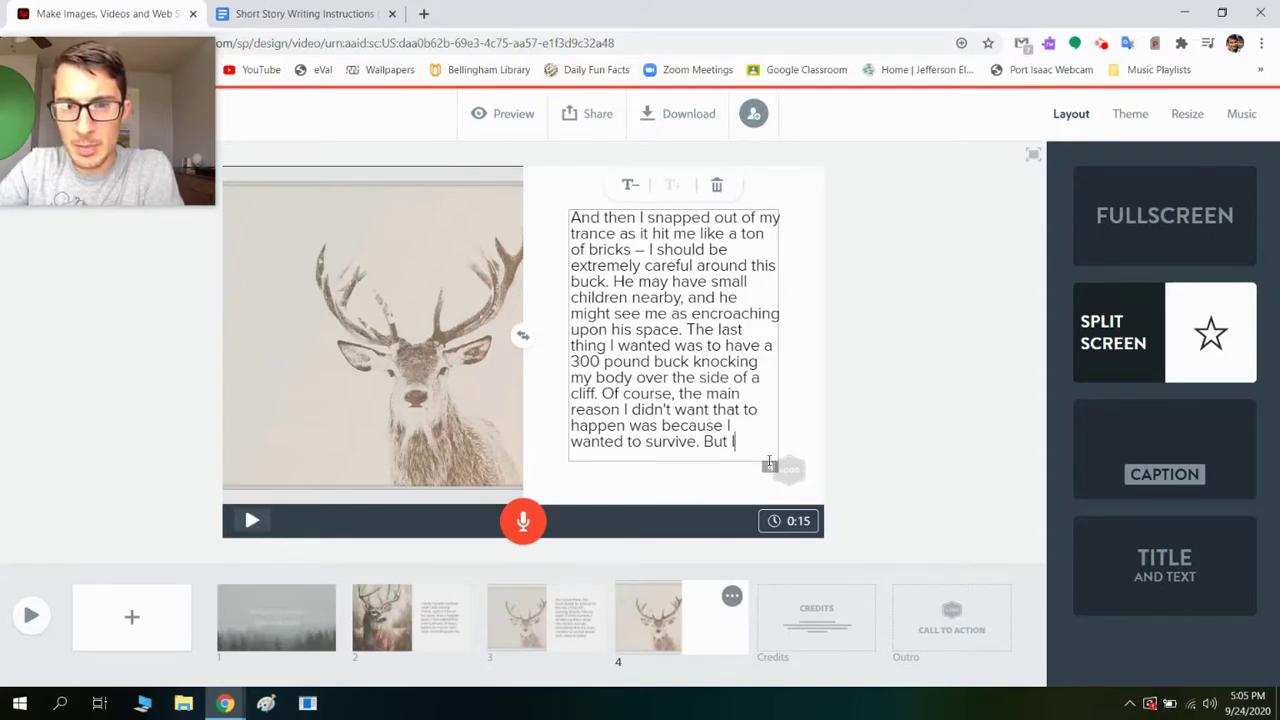
Shorten the fourth slide's text so it ends with "knocking my body over the side of a cliff.".
click(300, 13)
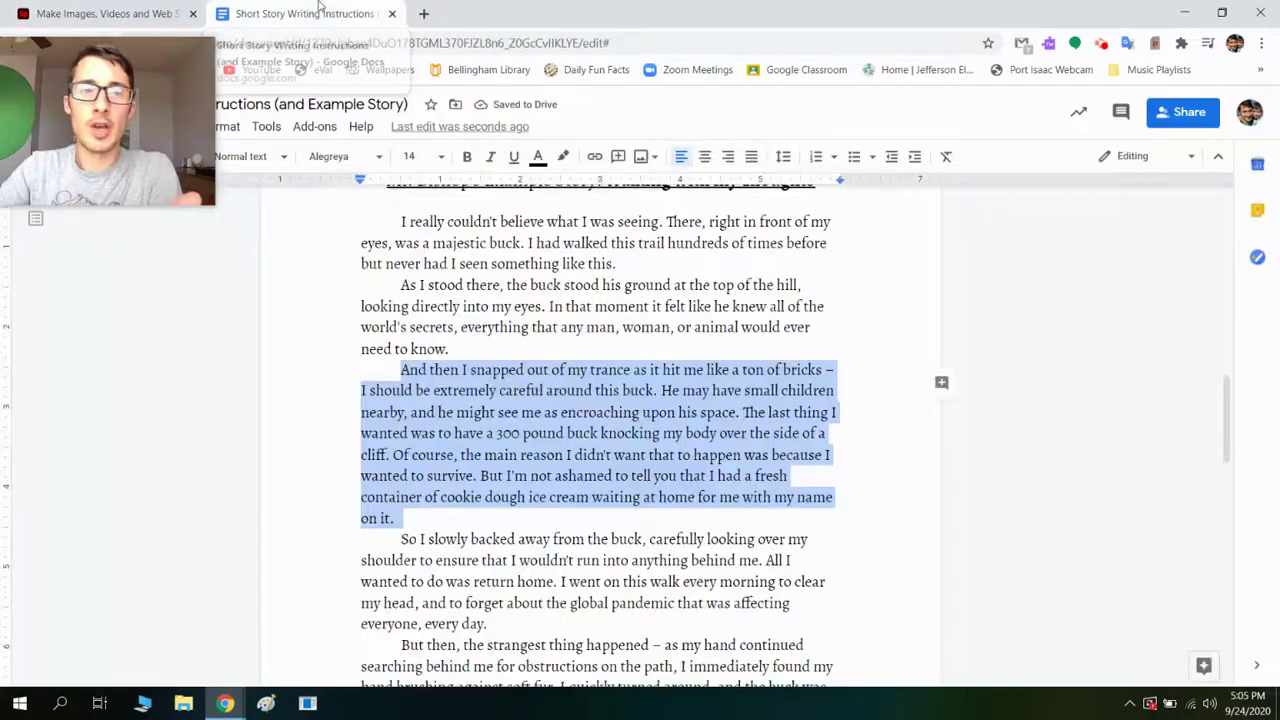
click(110, 13)
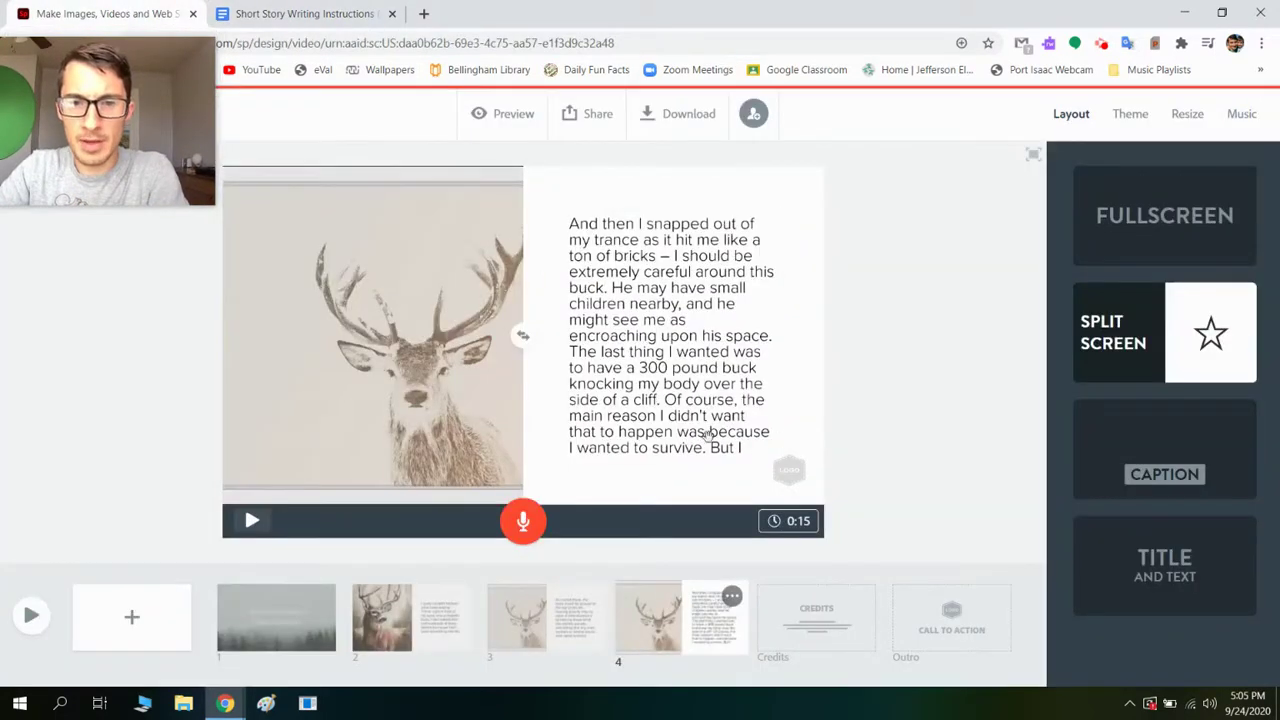
key(ctrl+a)
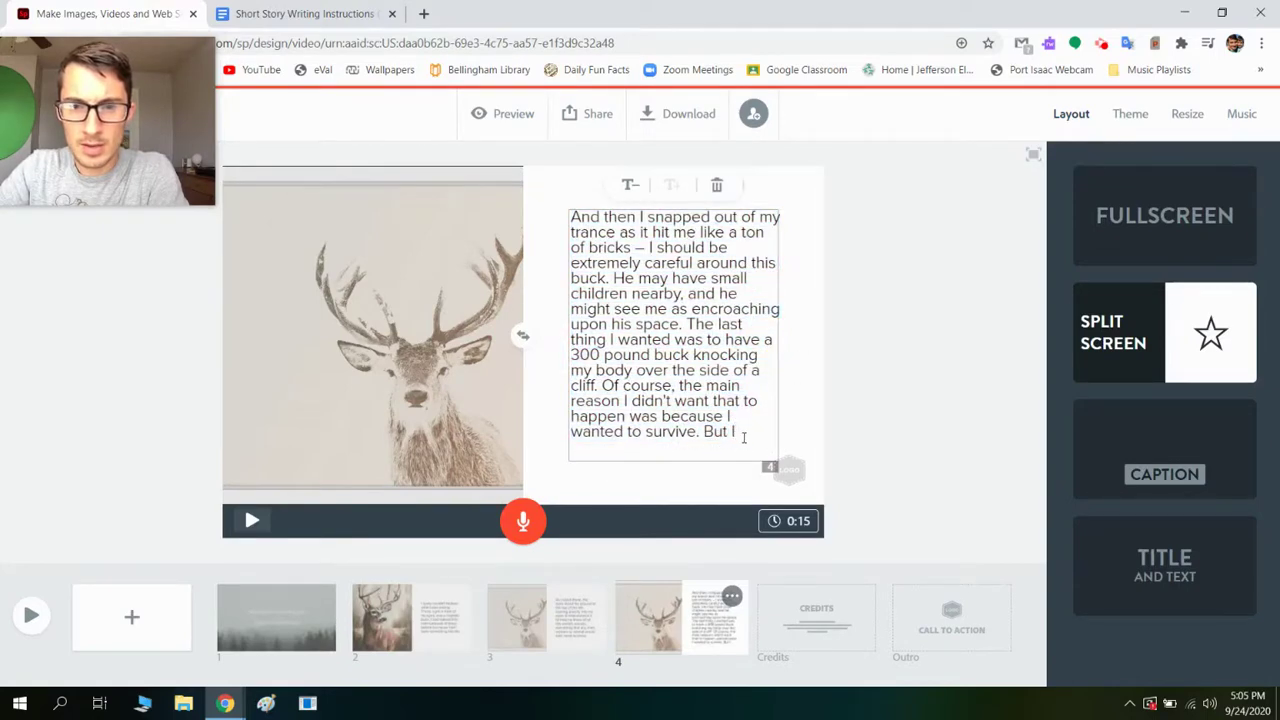
drag(743, 437, 602, 386)
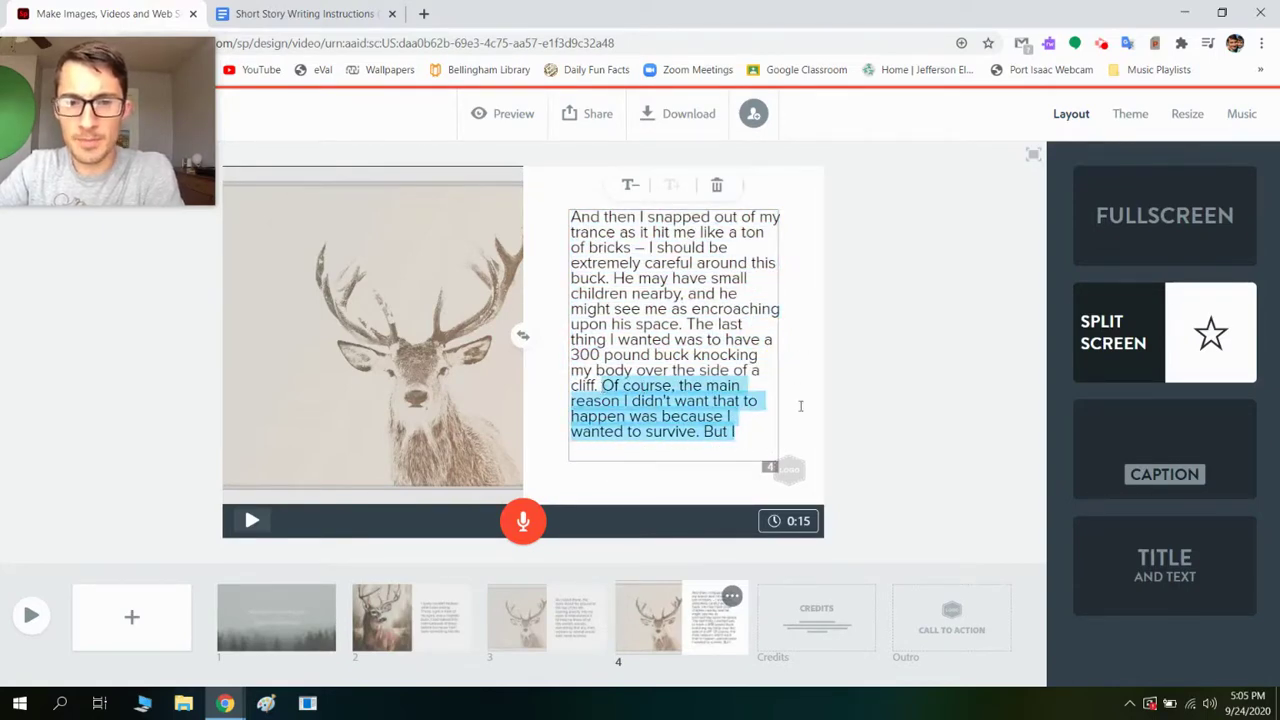
key(BackSpace)
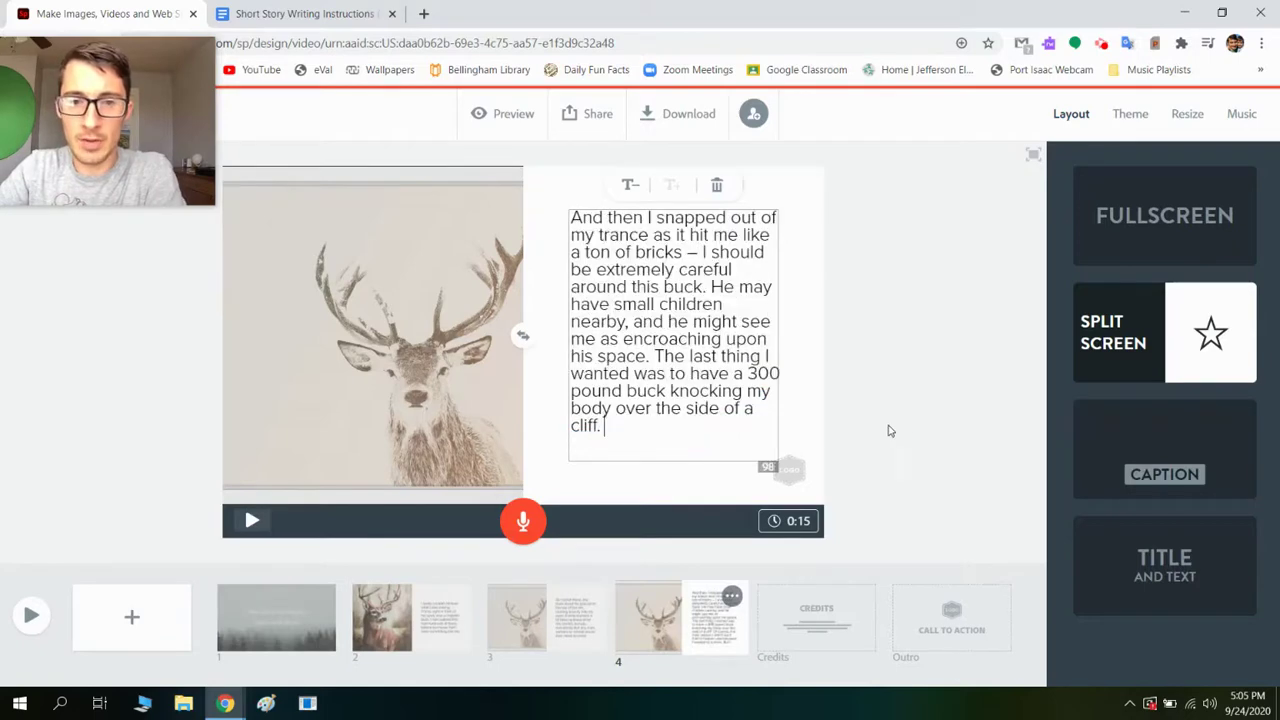
click(882, 365)
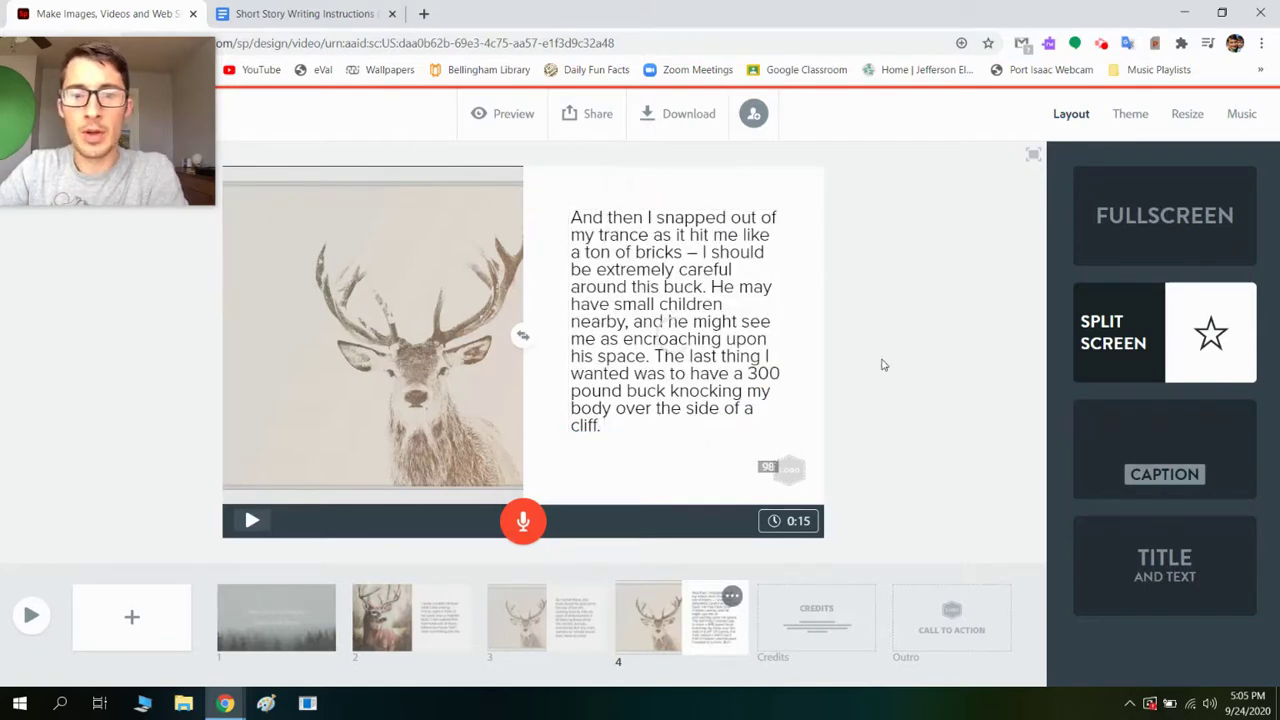
Copy the rest of that paragraph from the story document, from "Of course, the main reason" through "with my name on it.".
click(357, 12)
click(463, 456)
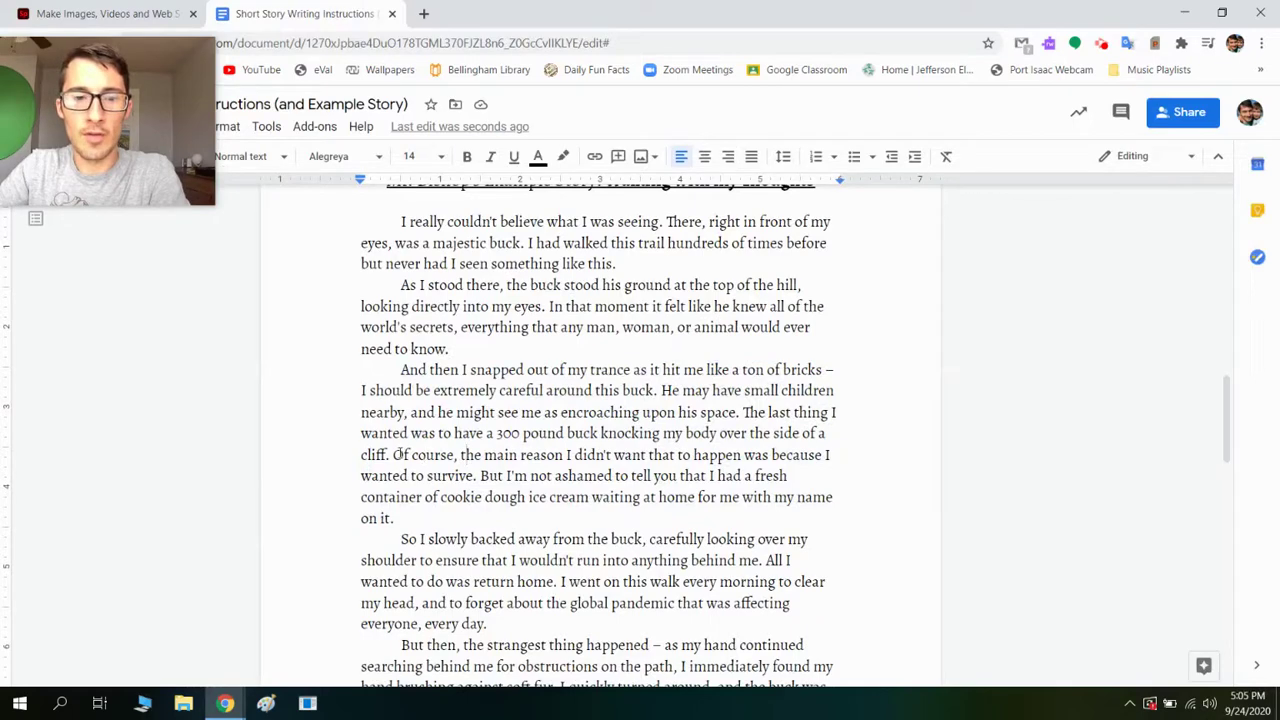
drag(393, 455, 419, 515)
key(ctrl+c)
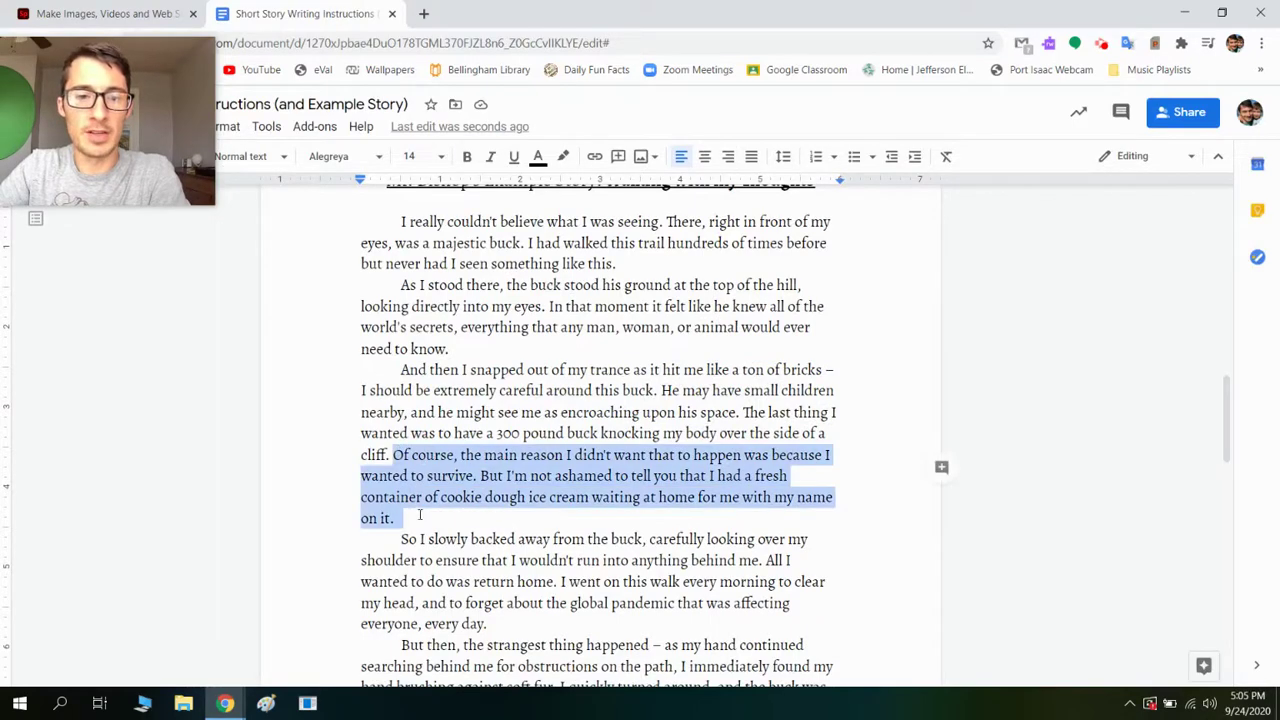
click(143, 13)
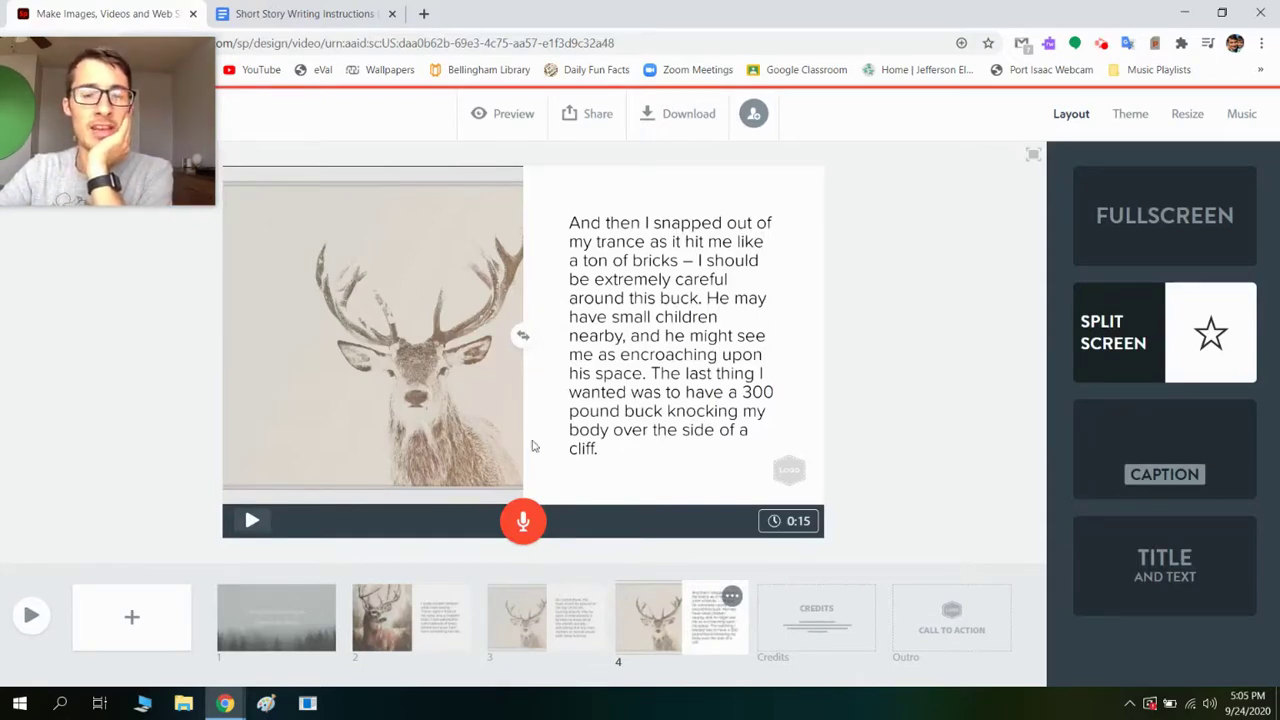
Compare the third and fourth slides, and check the remaining passage in the story document.
click(548, 618)
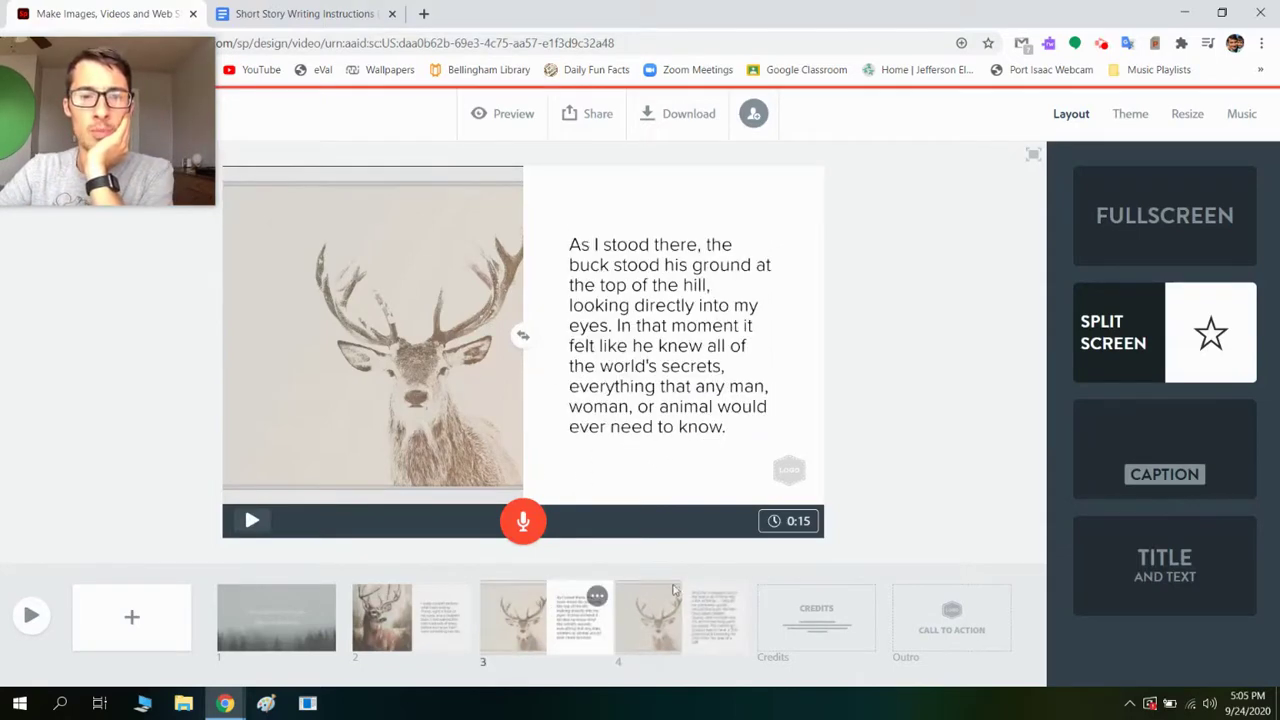
click(637, 635)
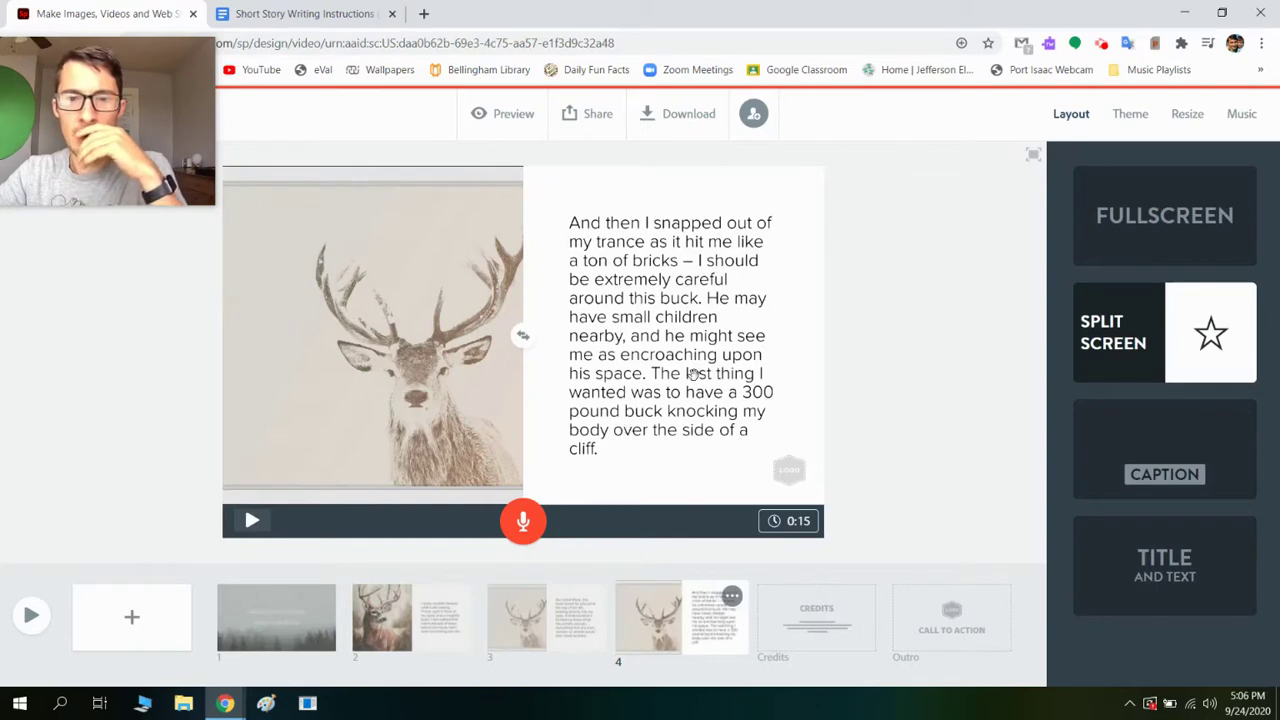
click(591, 602)
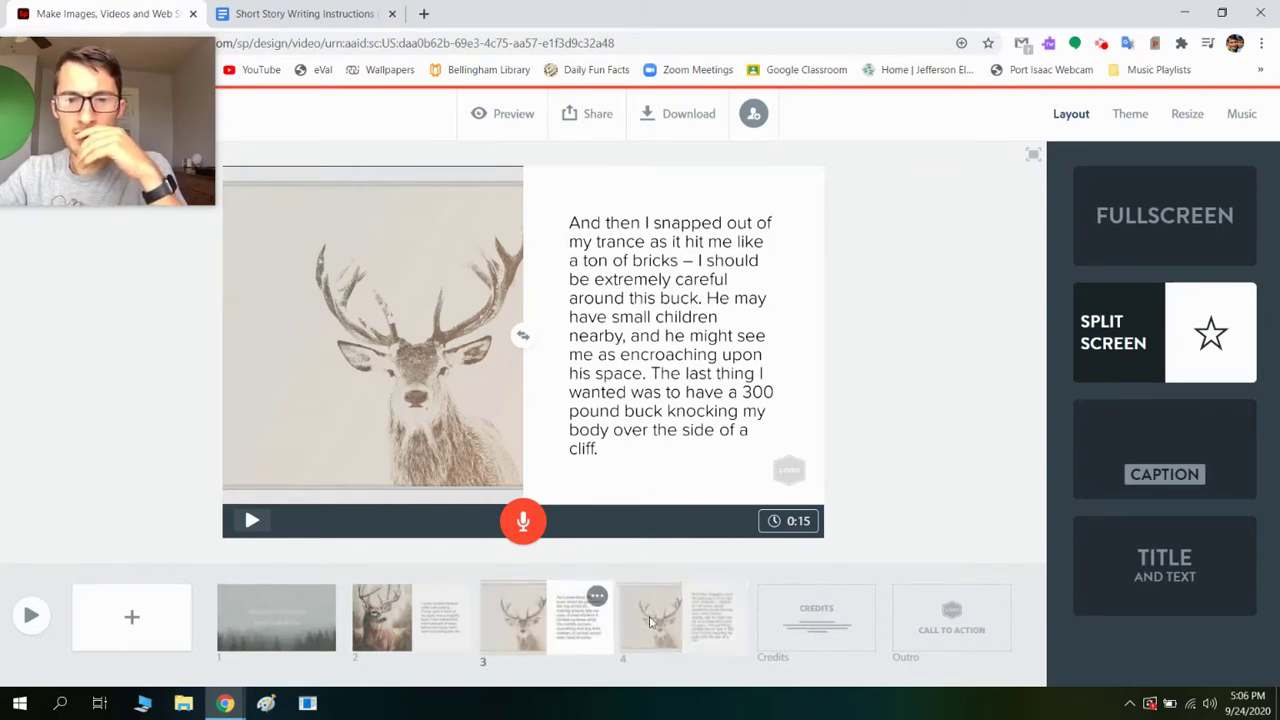
click(703, 618)
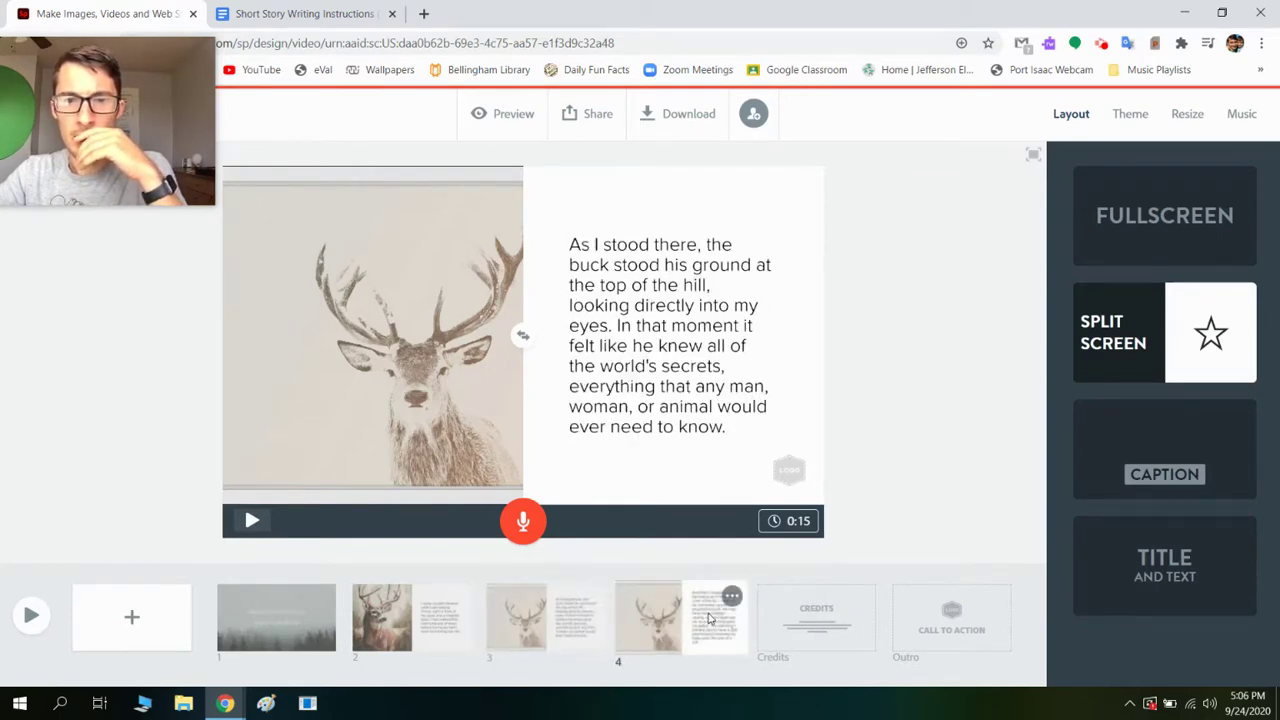
click(312, 16)
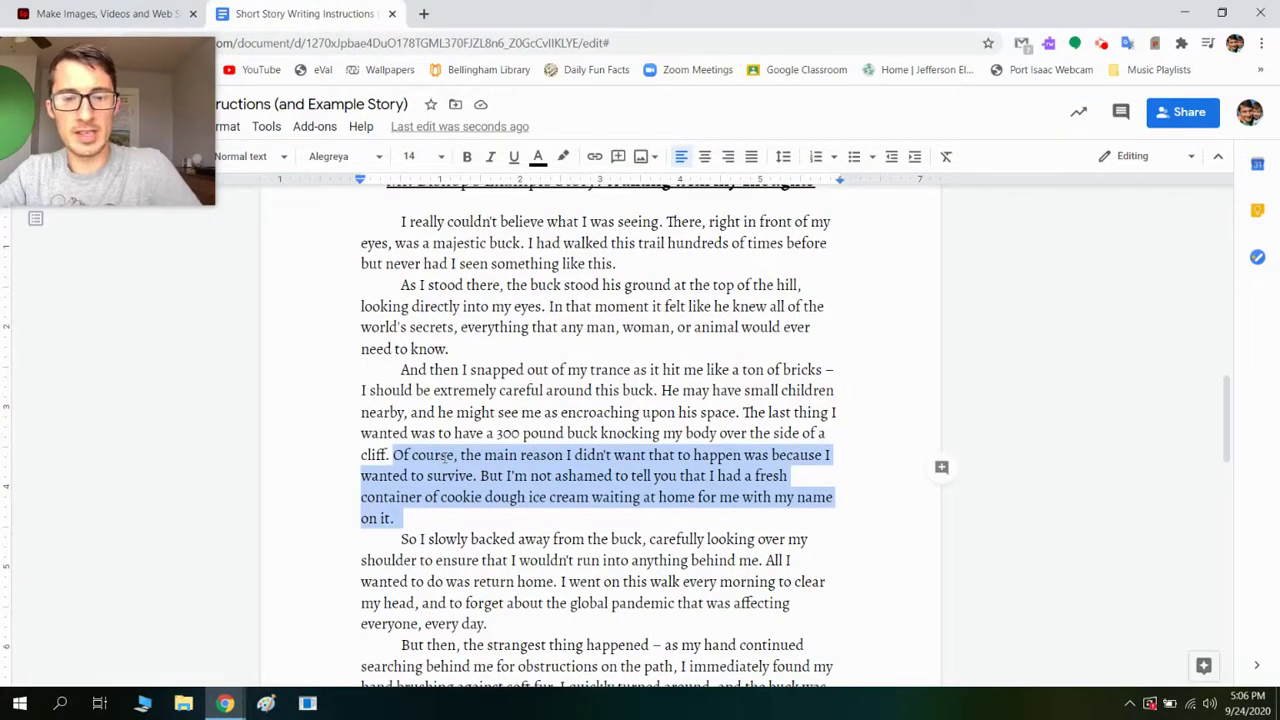
click(176, 12)
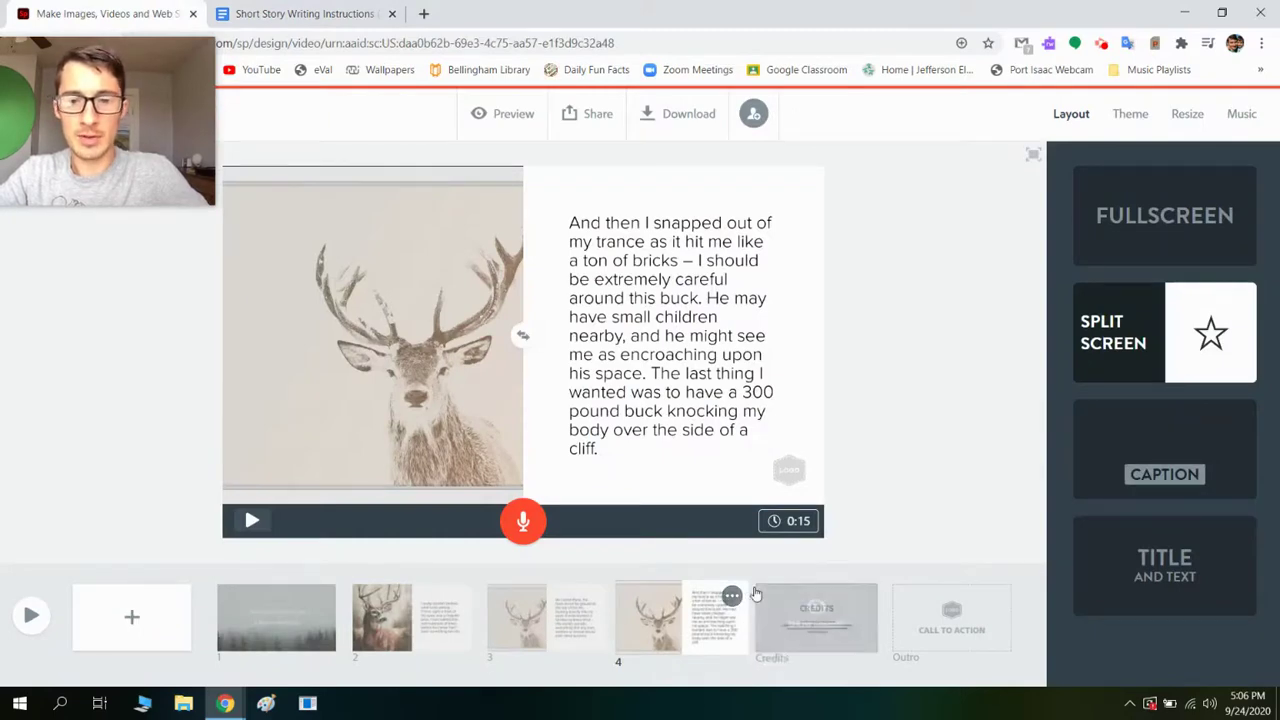
Add a fifth slide with the Fullscreen layout and paste the "Of course, the main reason" passage as its text.
click(159, 610)
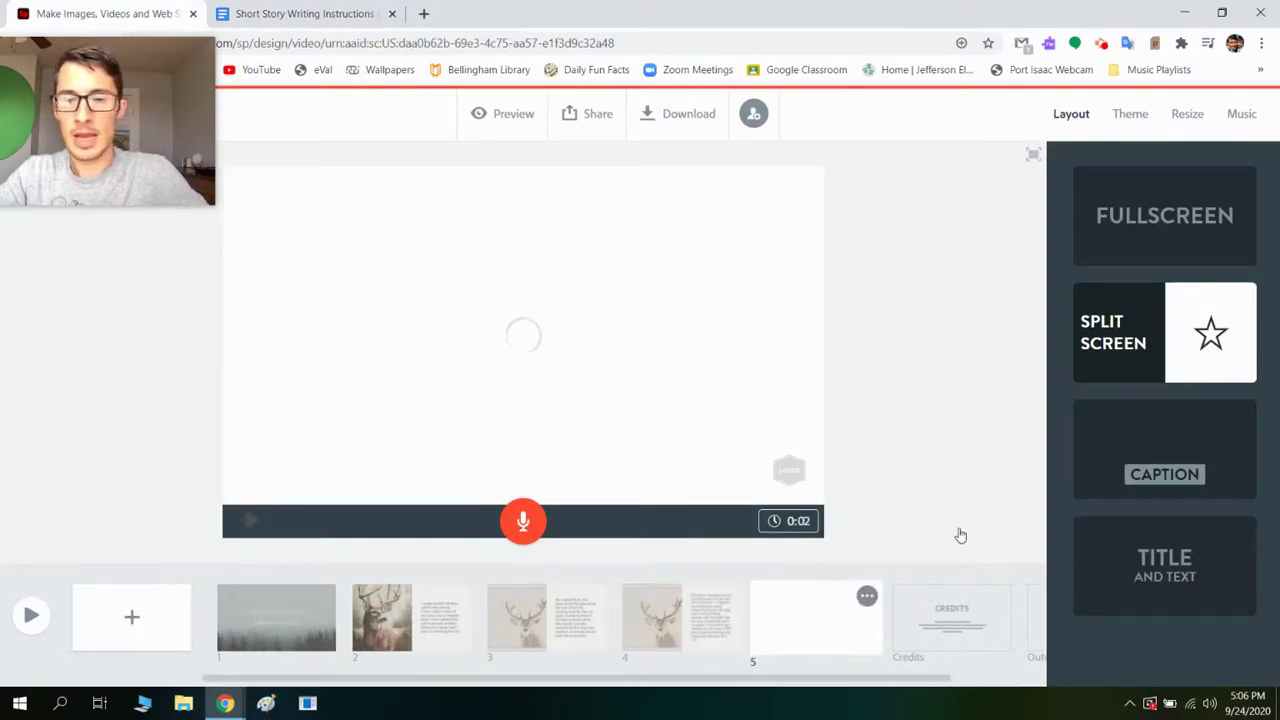
click(1182, 231)
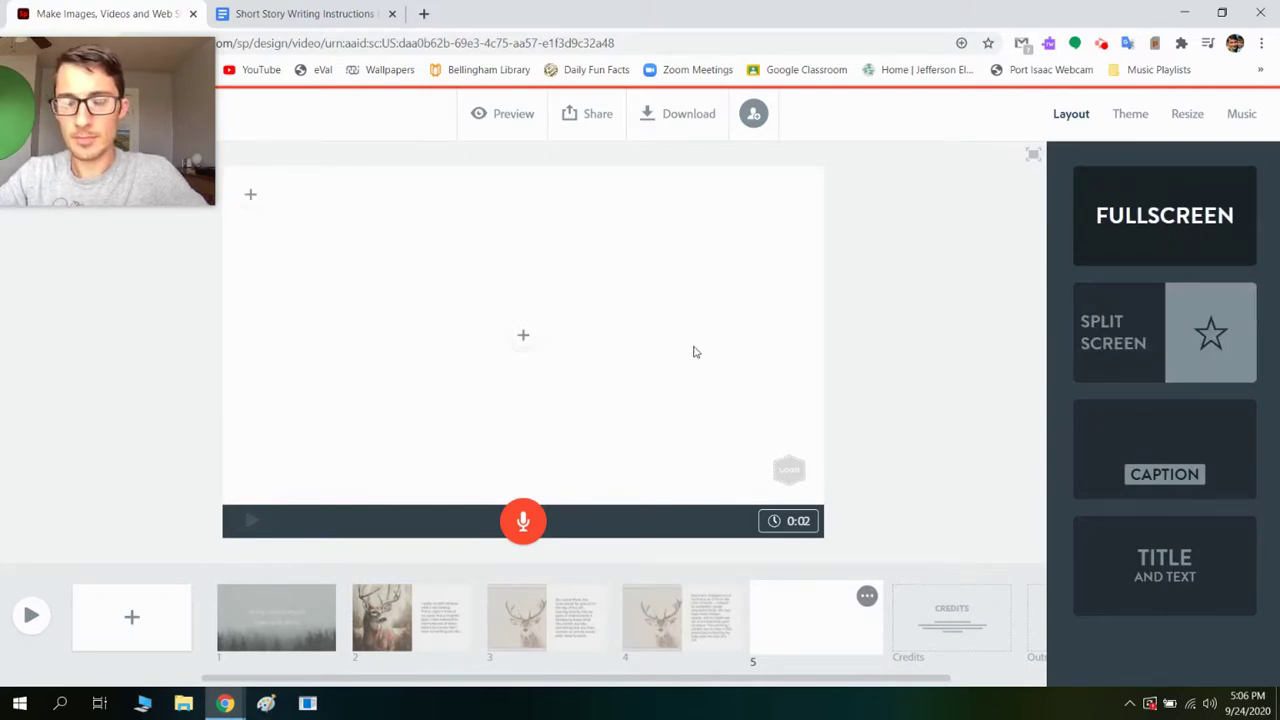
click(523, 336)
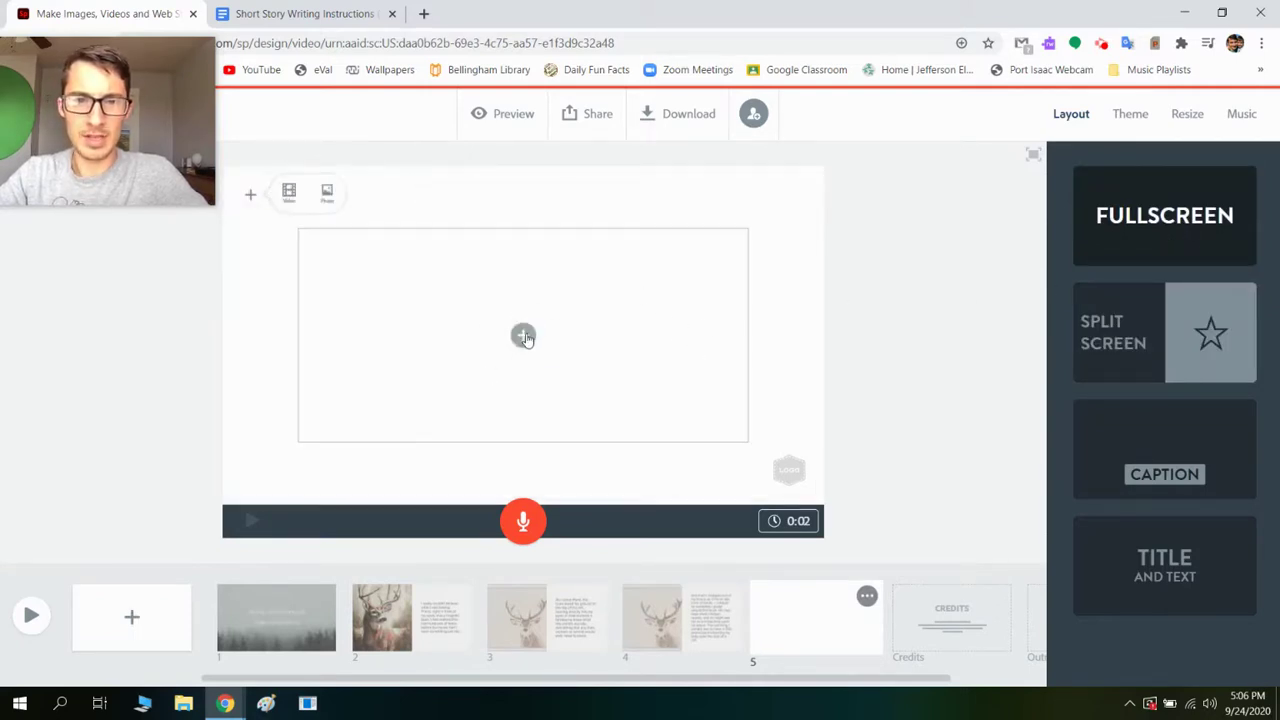
click(494, 290)
key(ctrl+v)
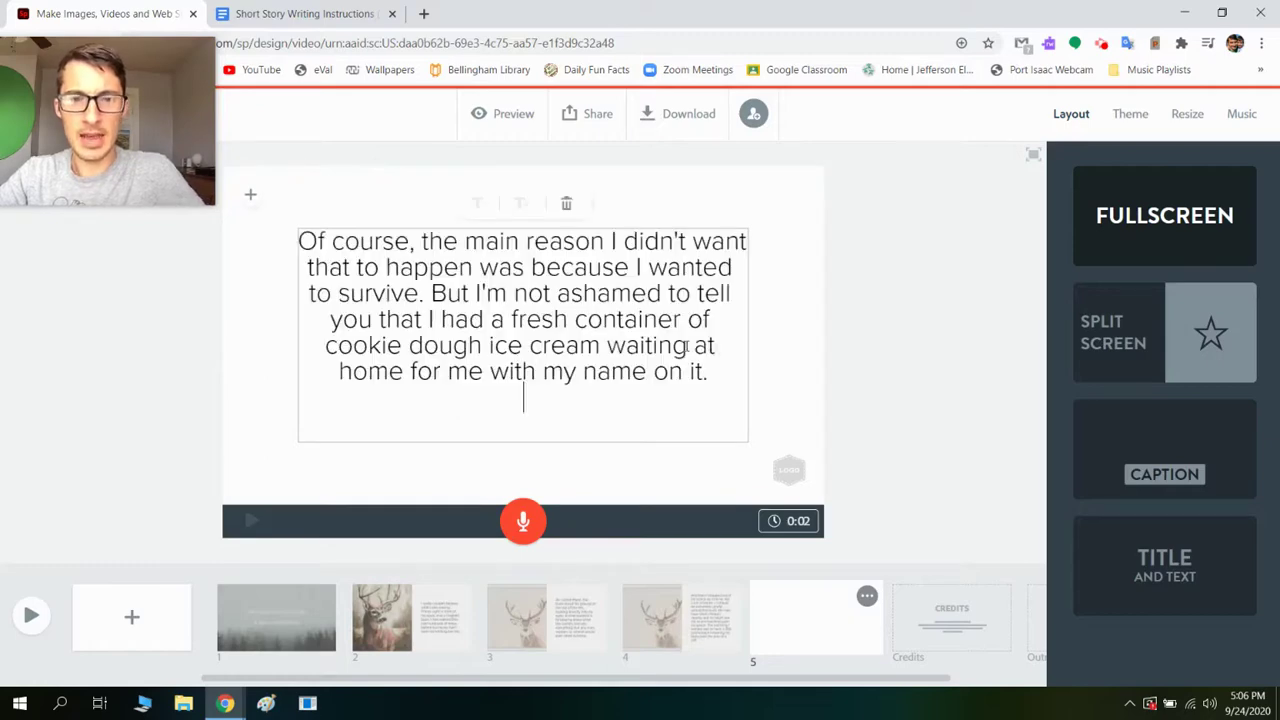
click(778, 346)
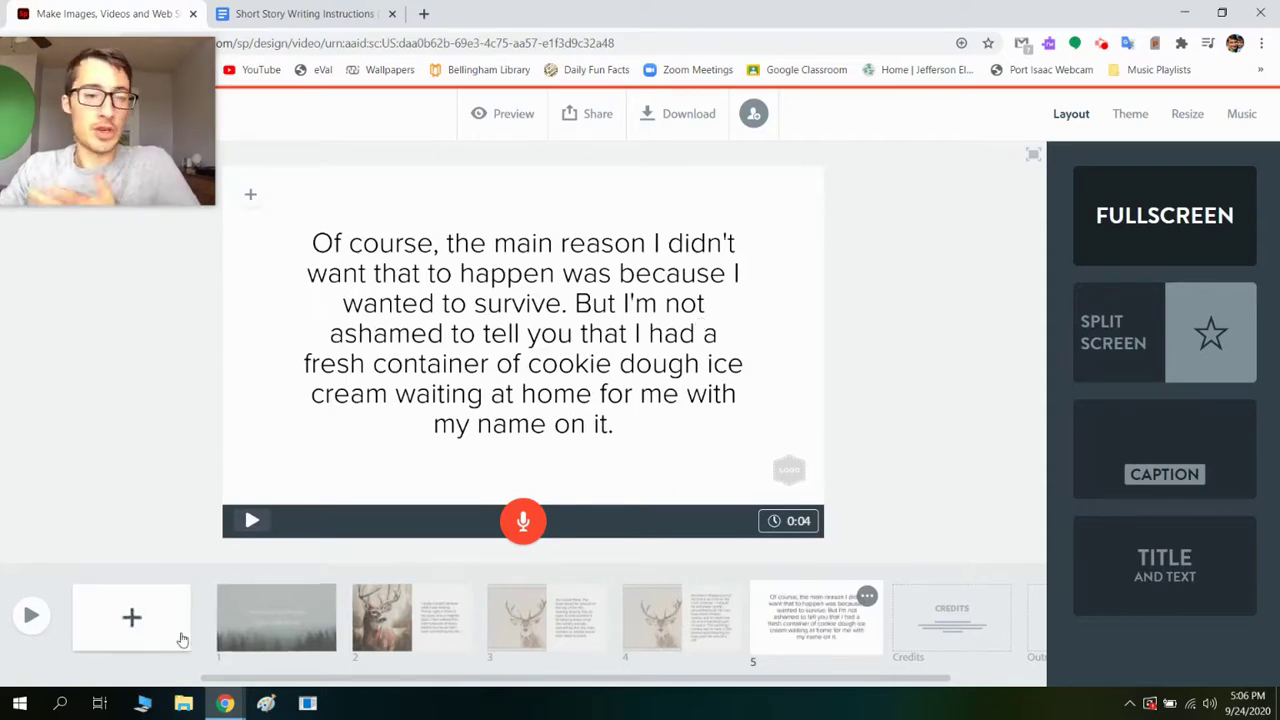
Copy the paragraph beginning "So I slowly backed away from the buck" from the story document.
click(300, 13)
scroll(420, 351, down, 3)
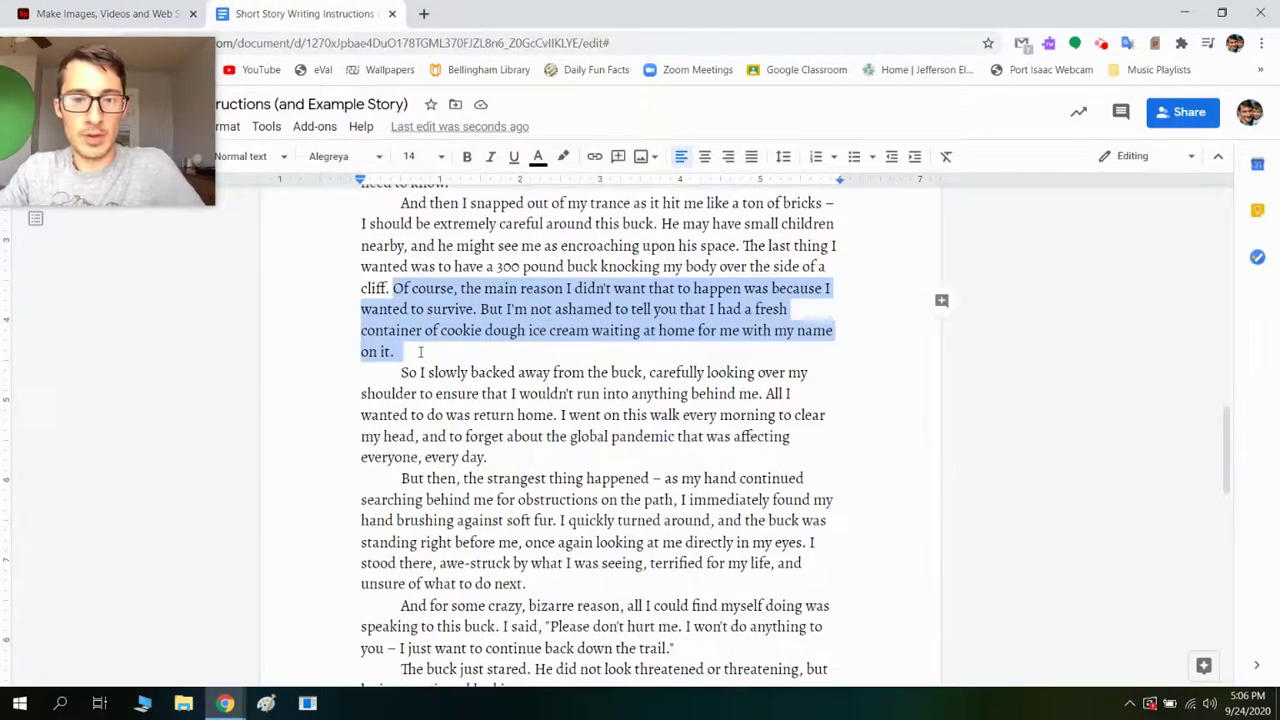
drag(394, 372, 513, 457)
key(ctrl+c)
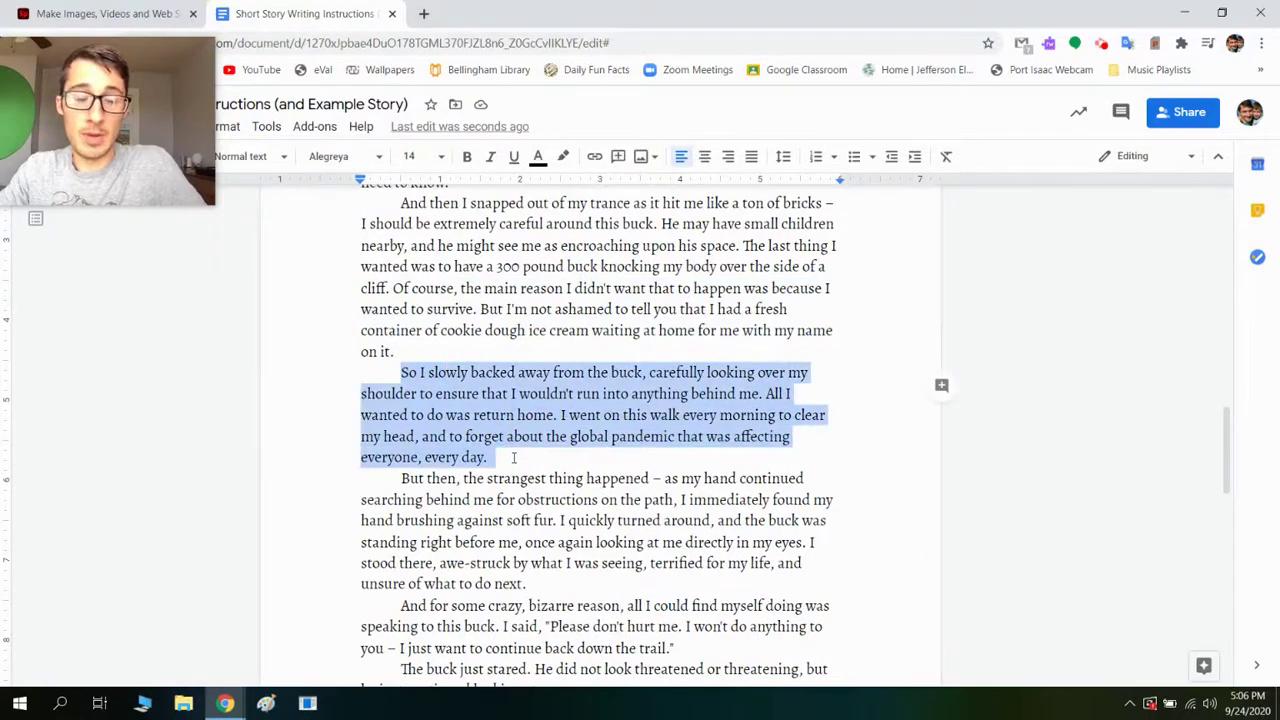
Add a sixth slide in Adobe Spark with the "Kids - 26896" clip from the Videos folder, extended to its full 10 seconds.
click(116, 10)
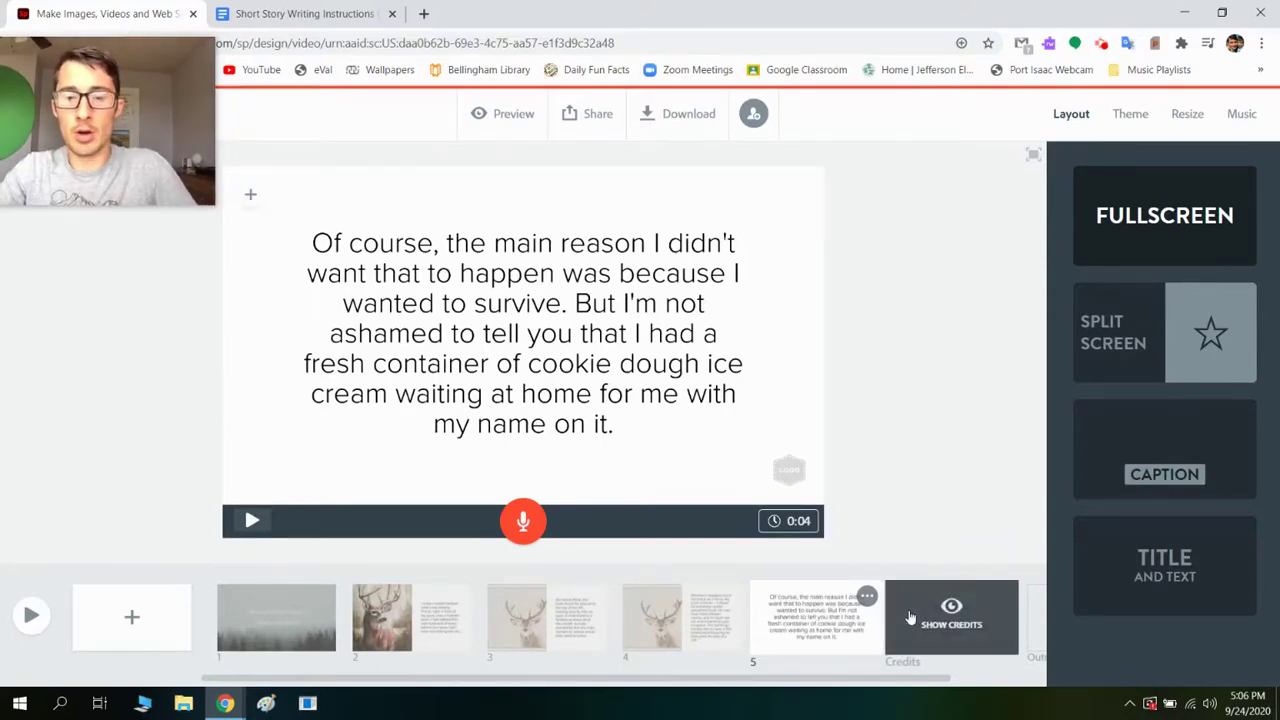
click(150, 619)
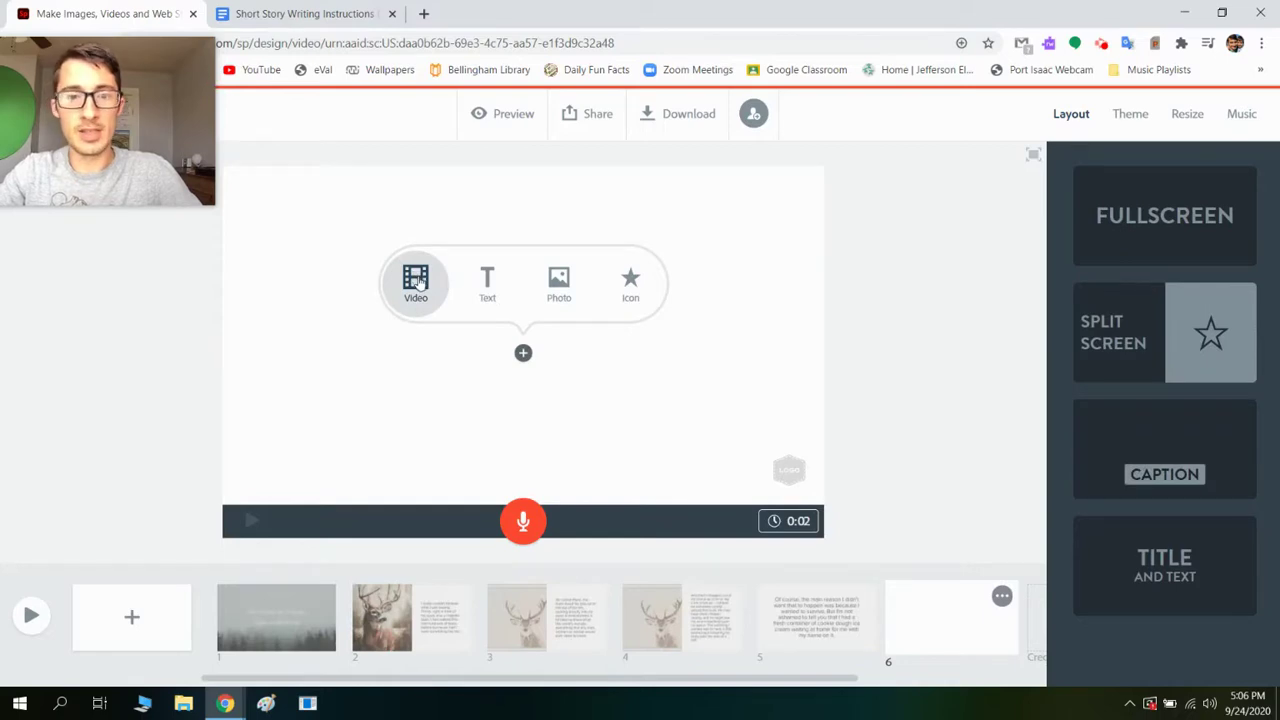
click(416, 283)
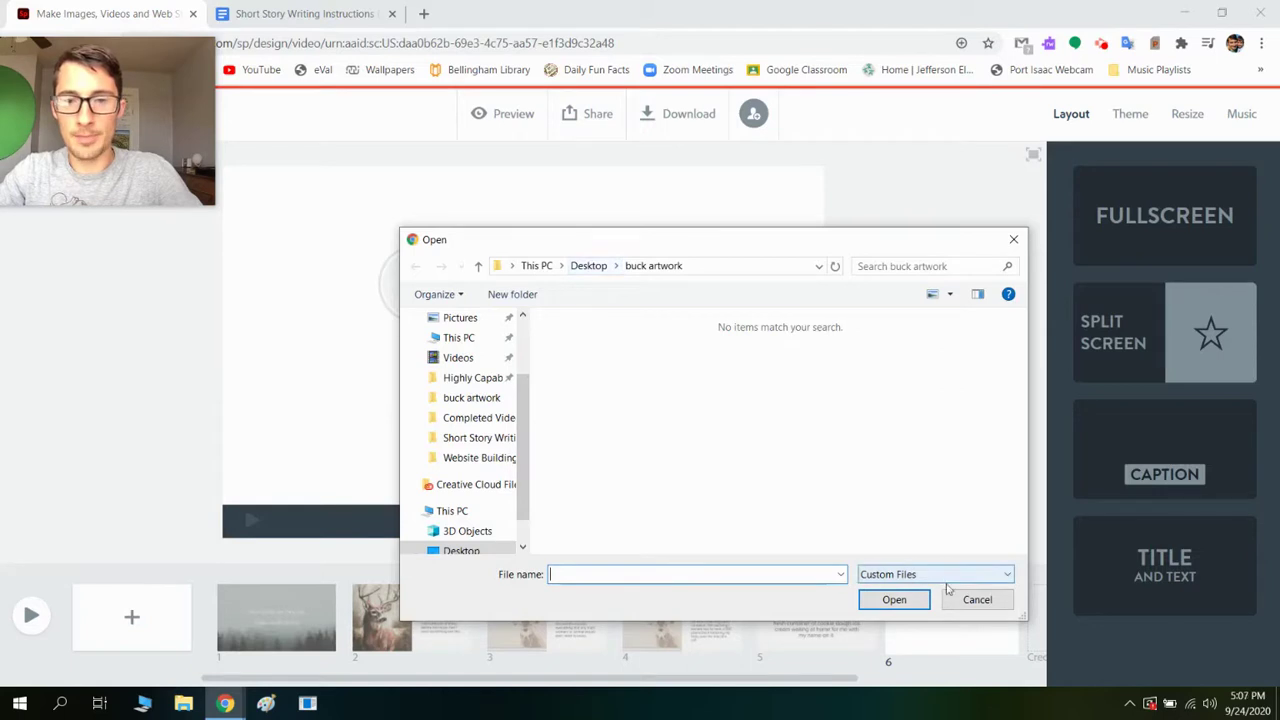
click(588, 266)
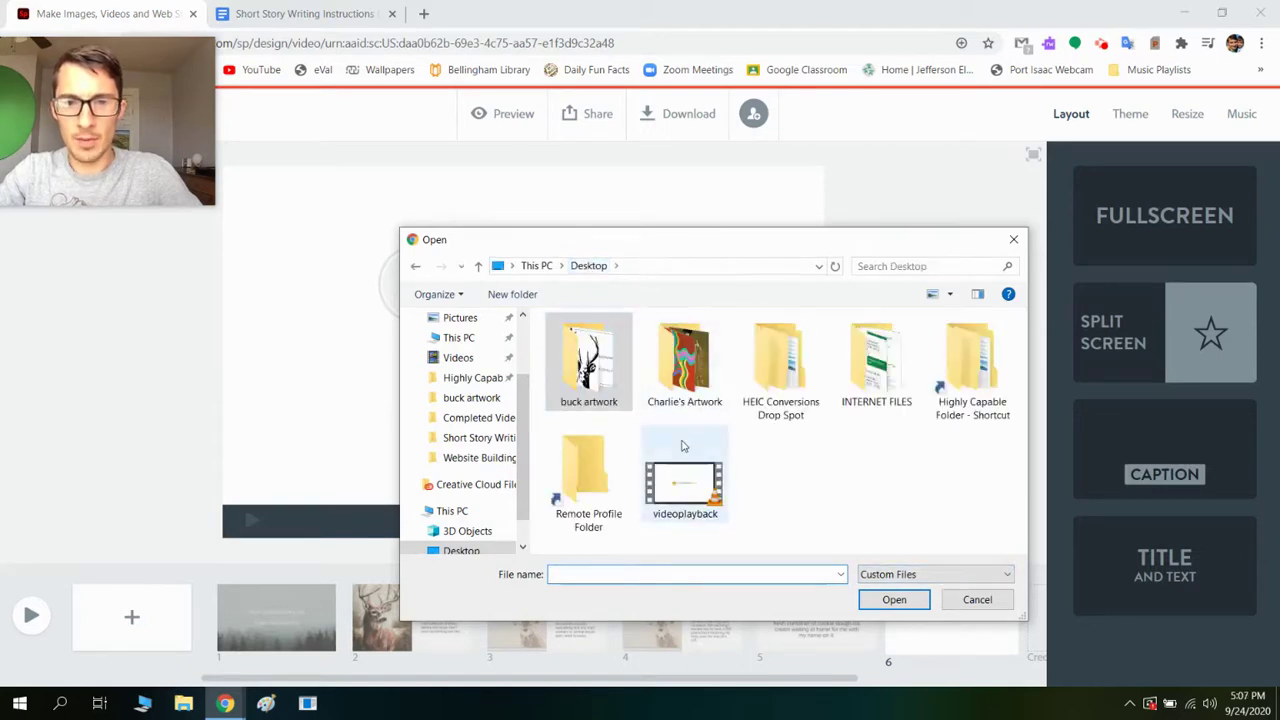
drag(521, 428, 527, 348)
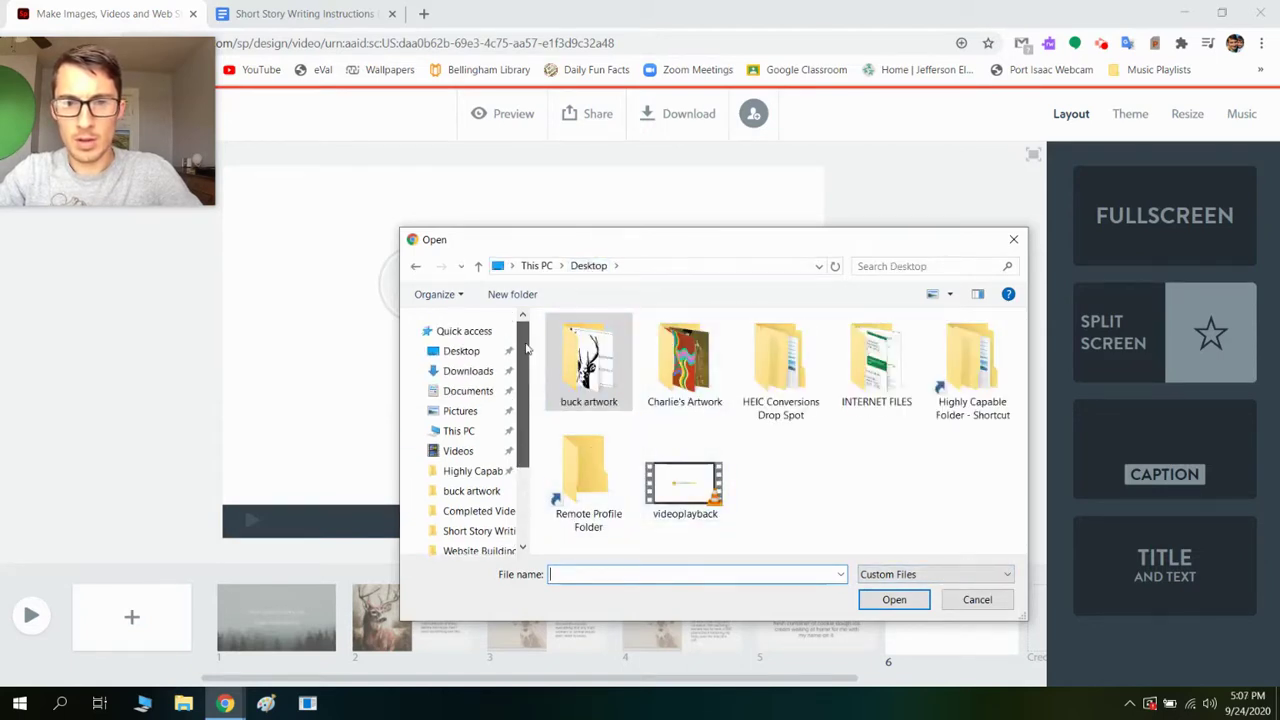
click(458, 451)
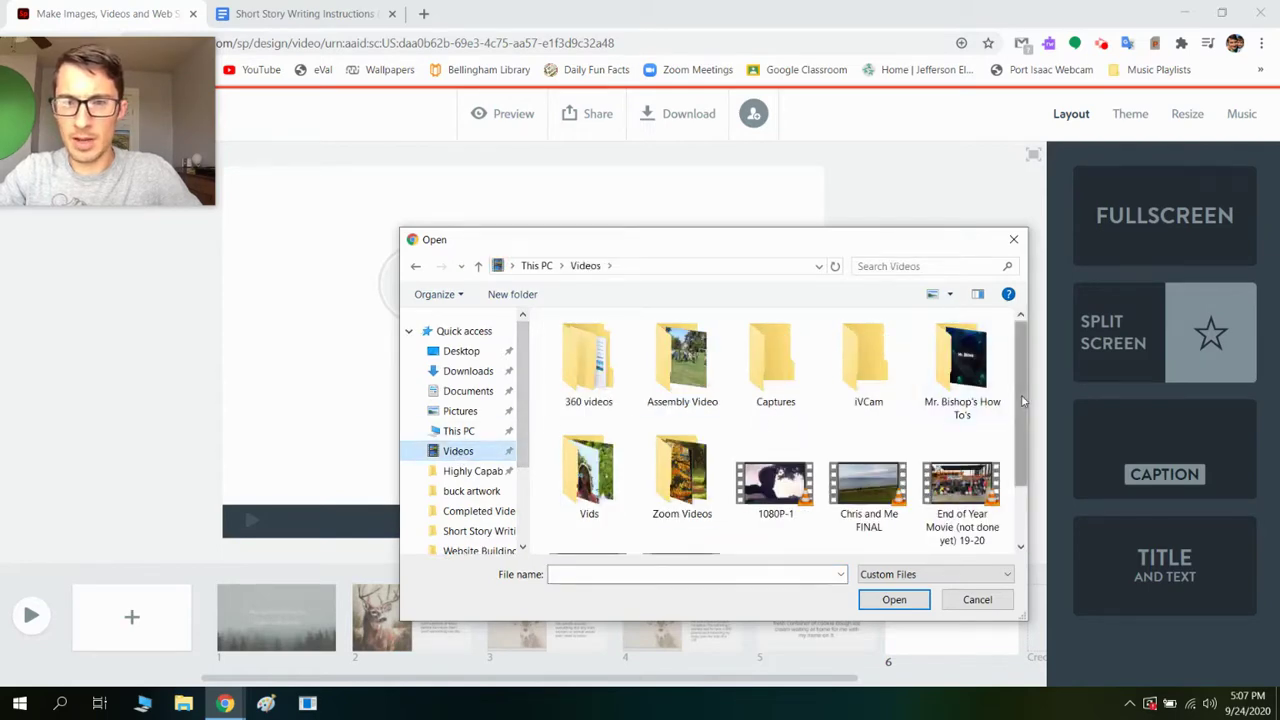
drag(1016, 410, 1016, 468)
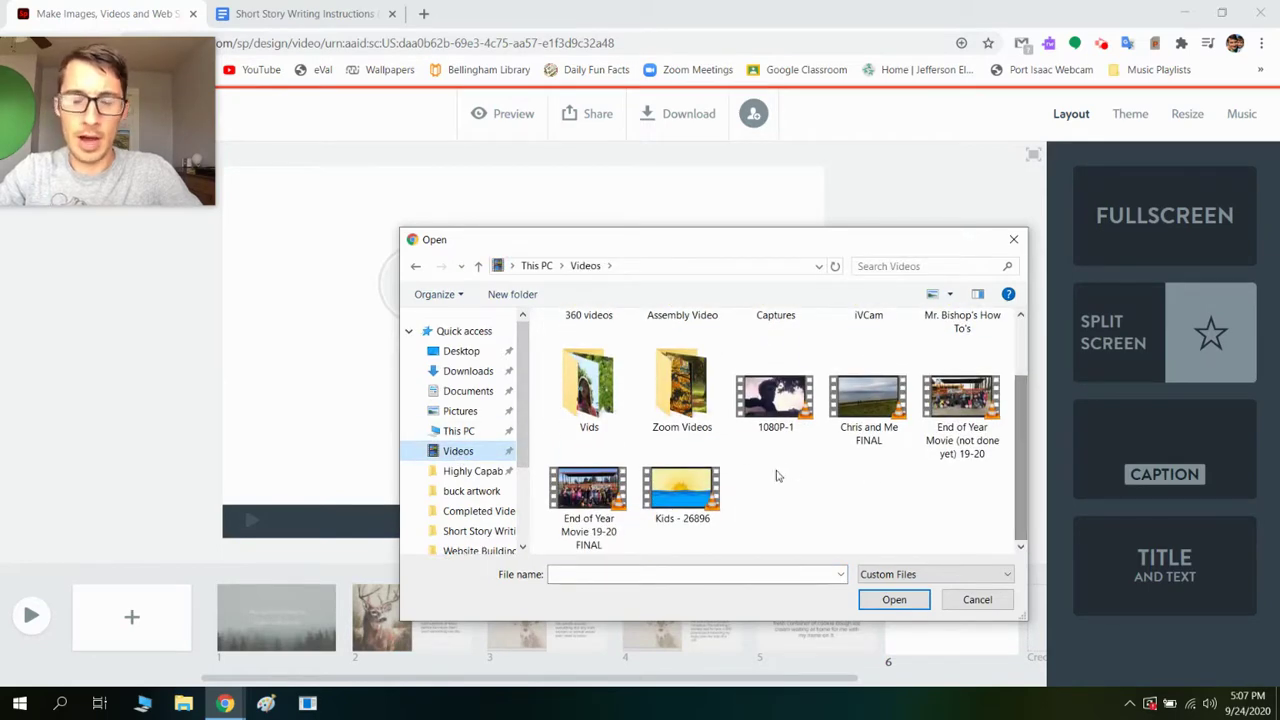
double_click(678, 490)
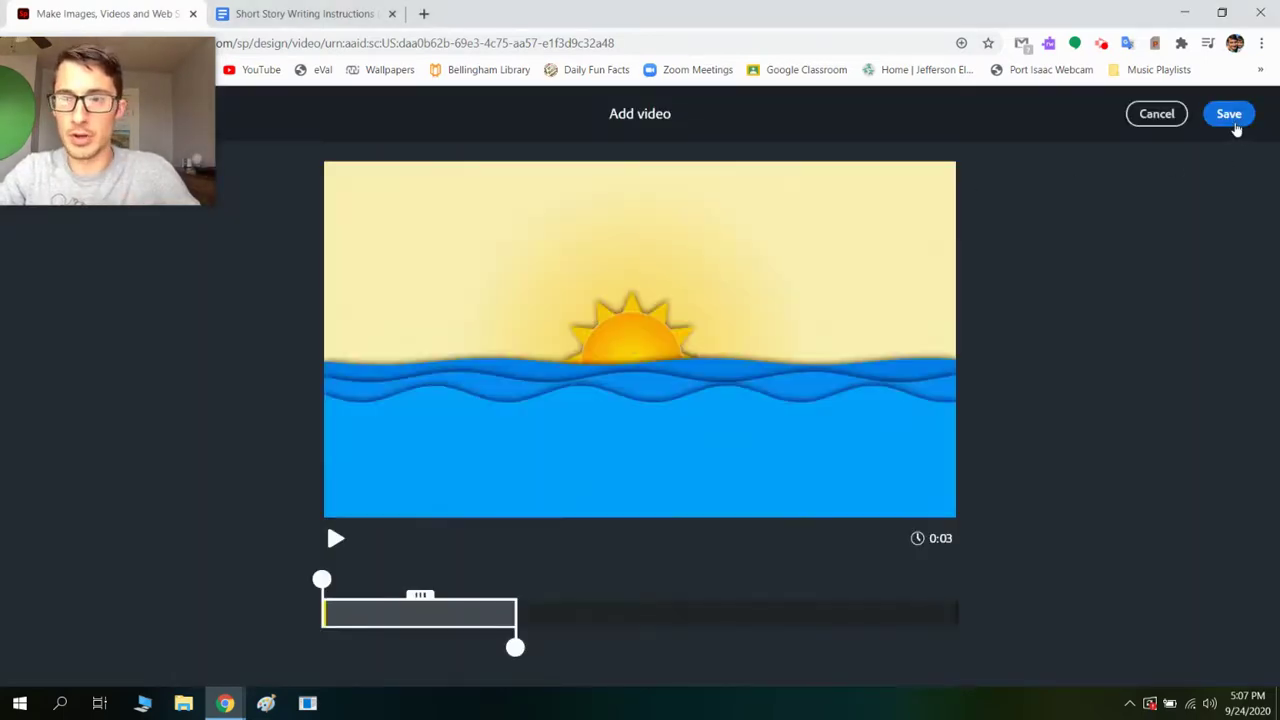
drag(516, 646, 1020, 626)
click(1249, 118)
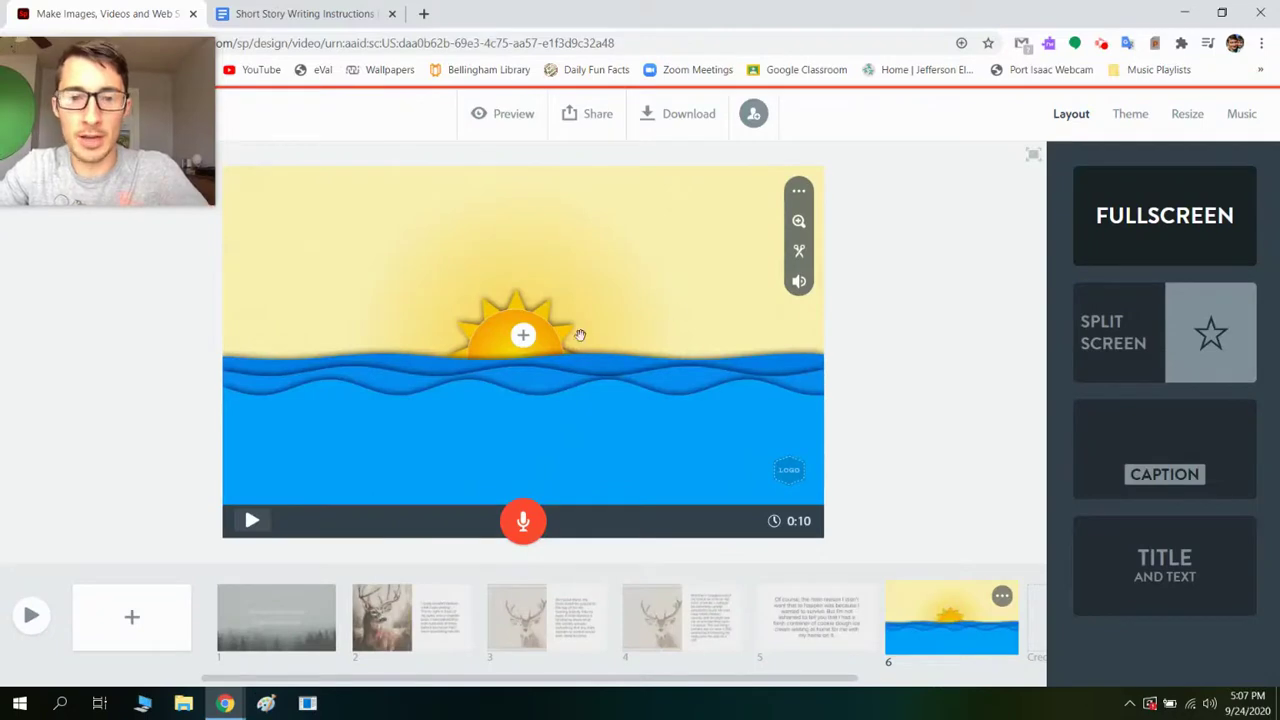
Paste the "So I slowly backed away from the buck" paragraph as text over the sixth slide's video and play the slide.
click(523, 337)
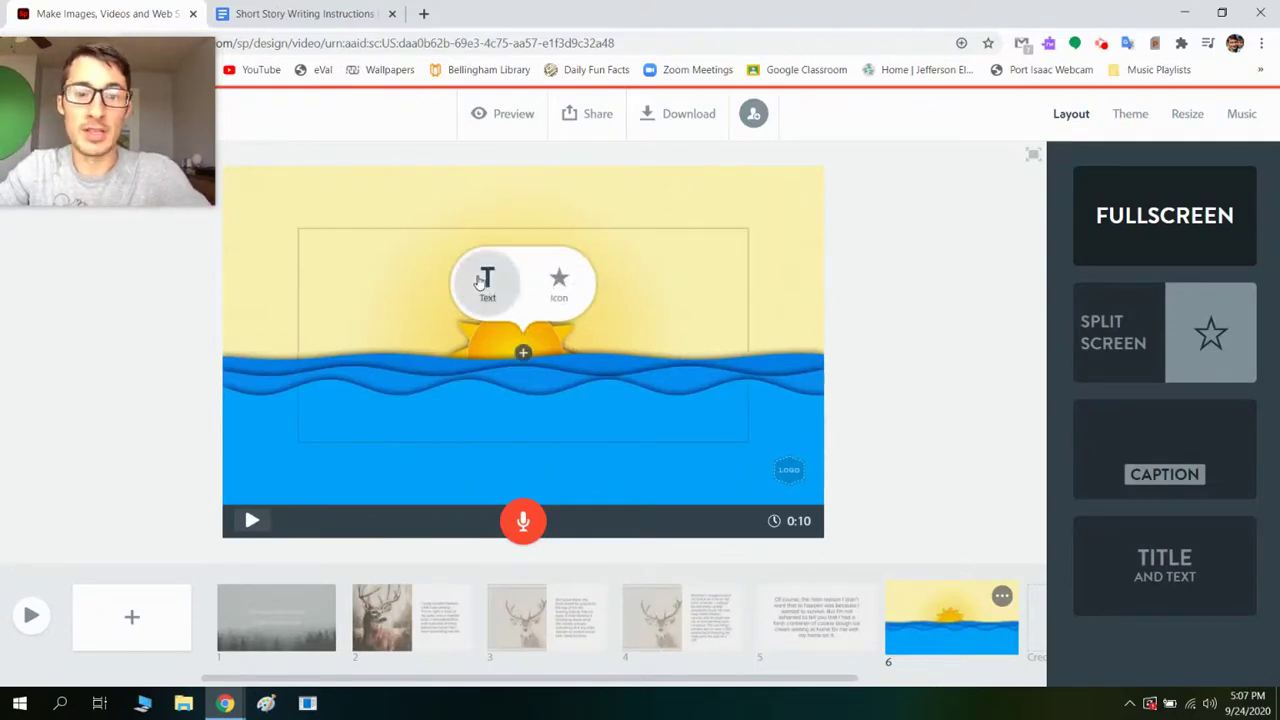
click(485, 283)
key(ctrl+v)
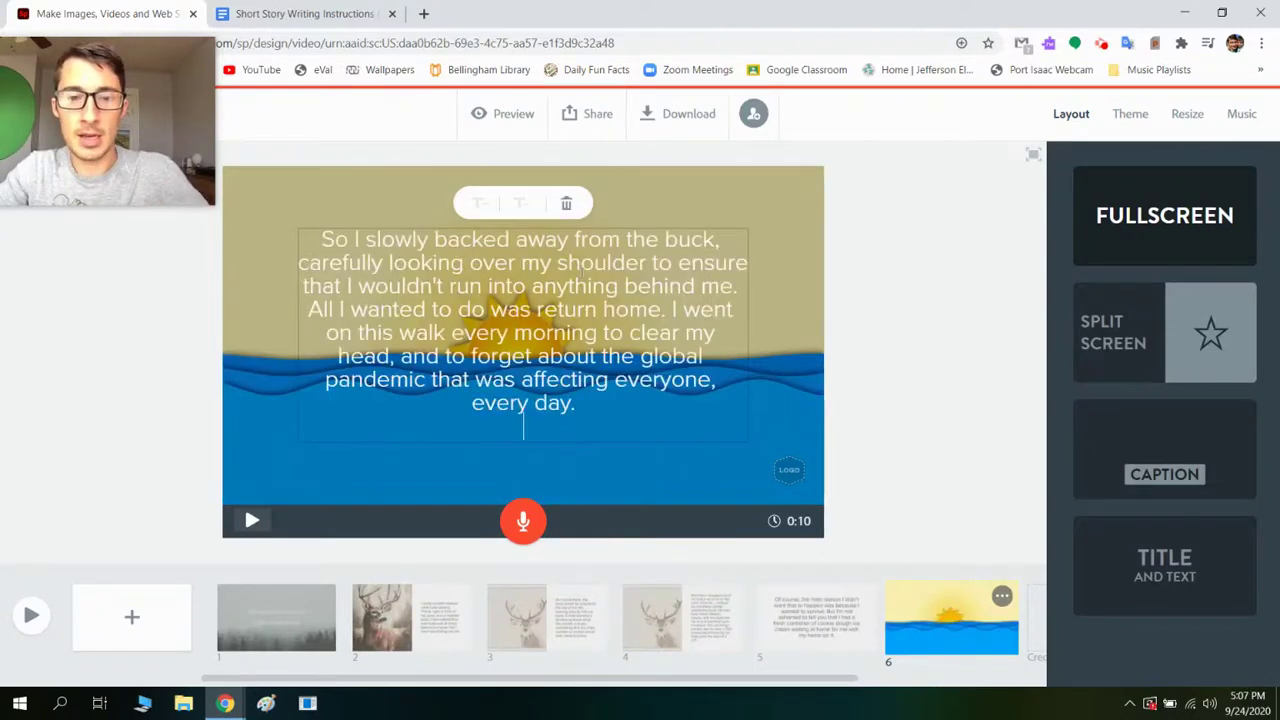
click(888, 363)
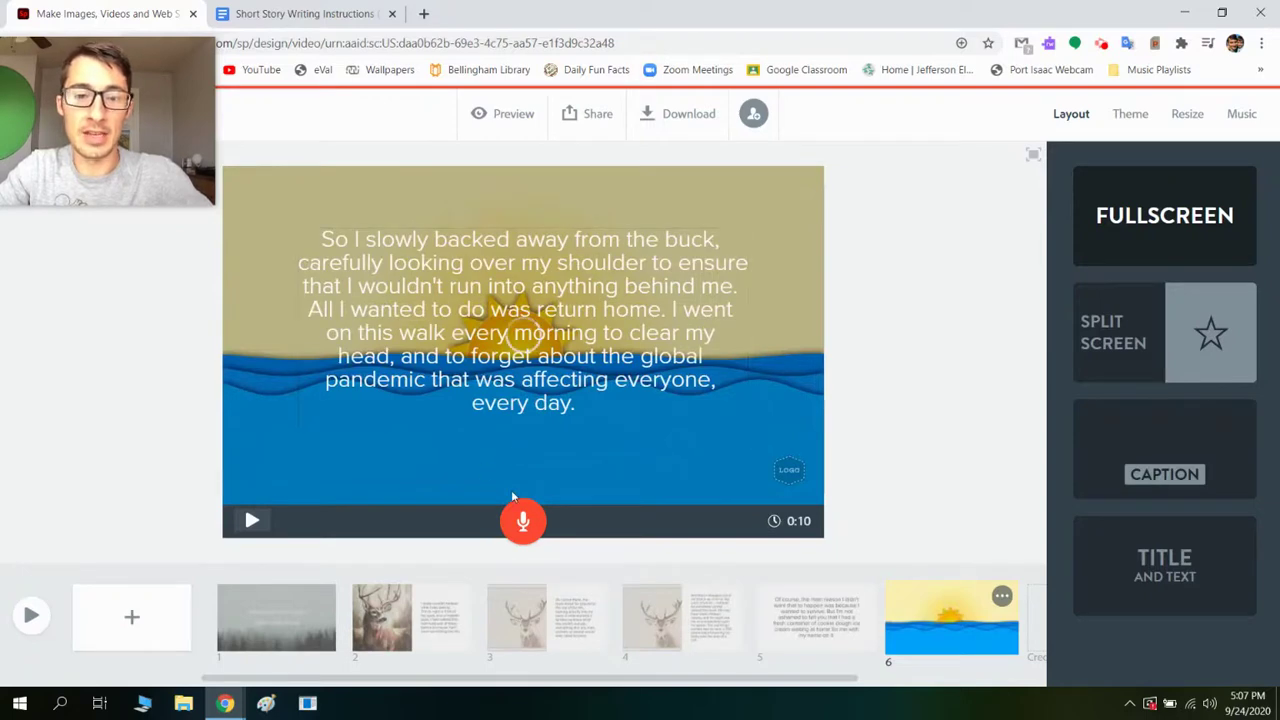
click(254, 524)
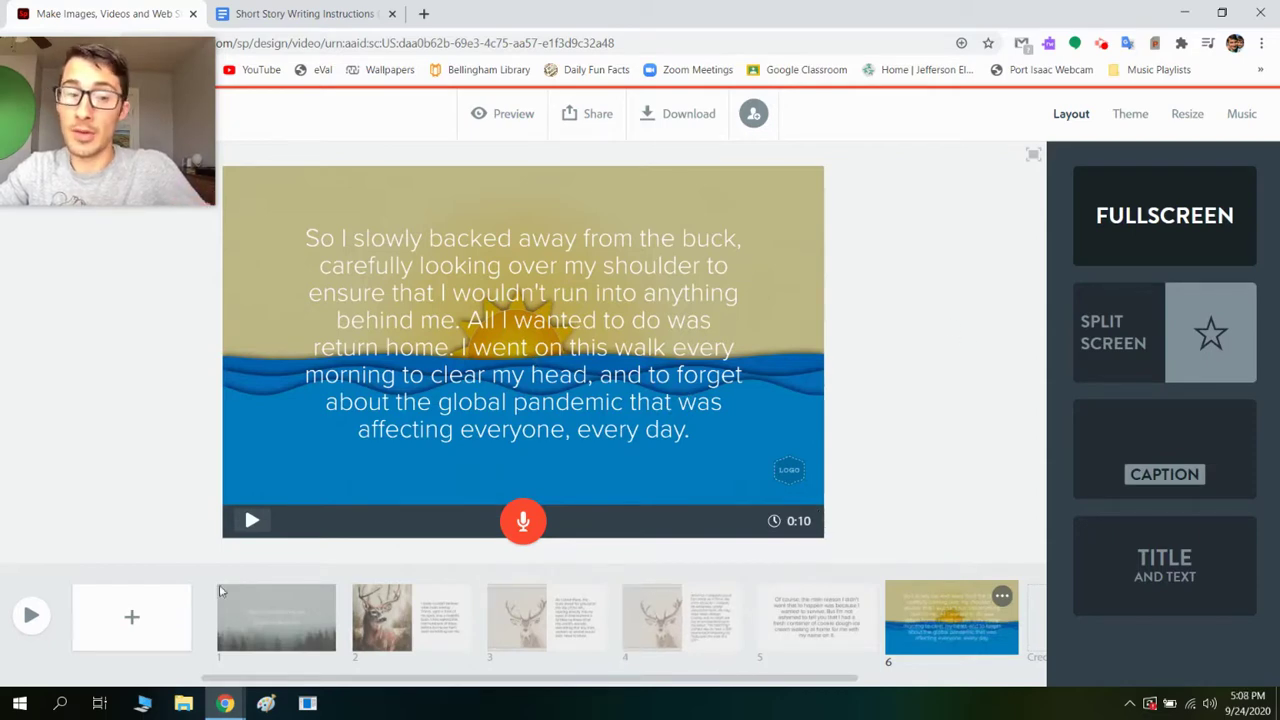
Add a seventh slide with the Split Screen layout and put the full 10-second "Kids - 26896" clip in its left half.
click(153, 606)
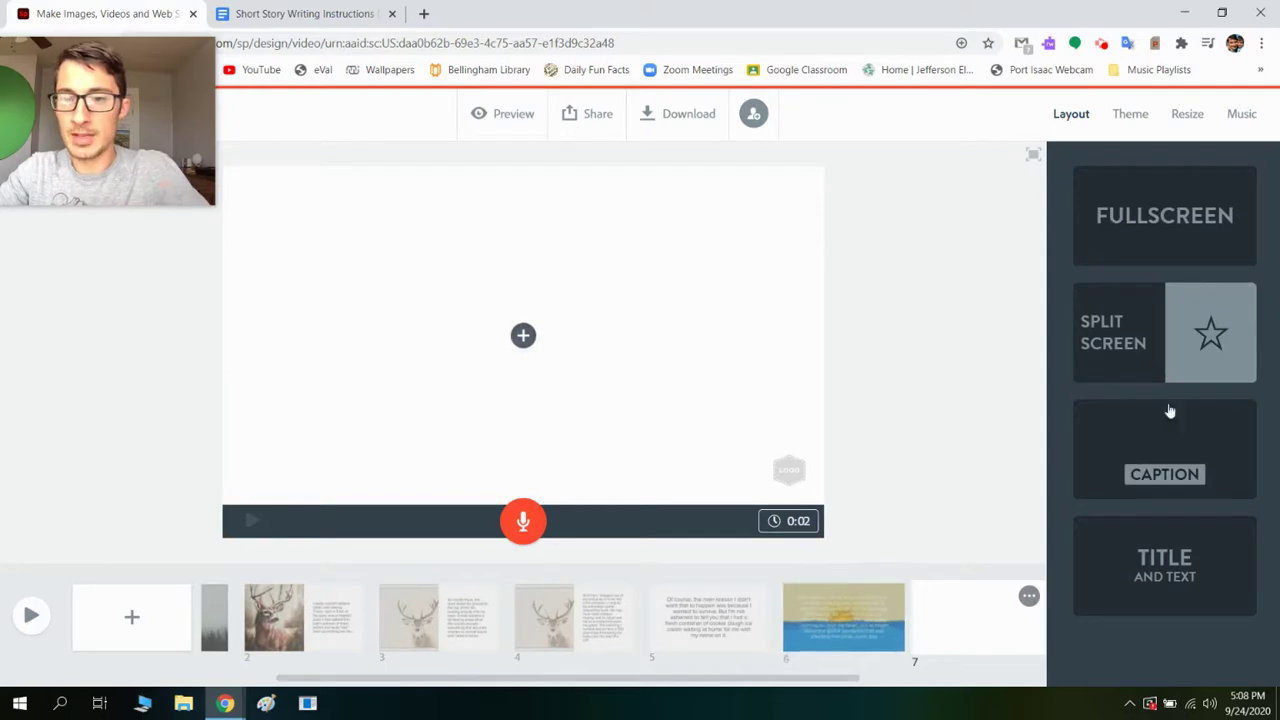
click(1177, 355)
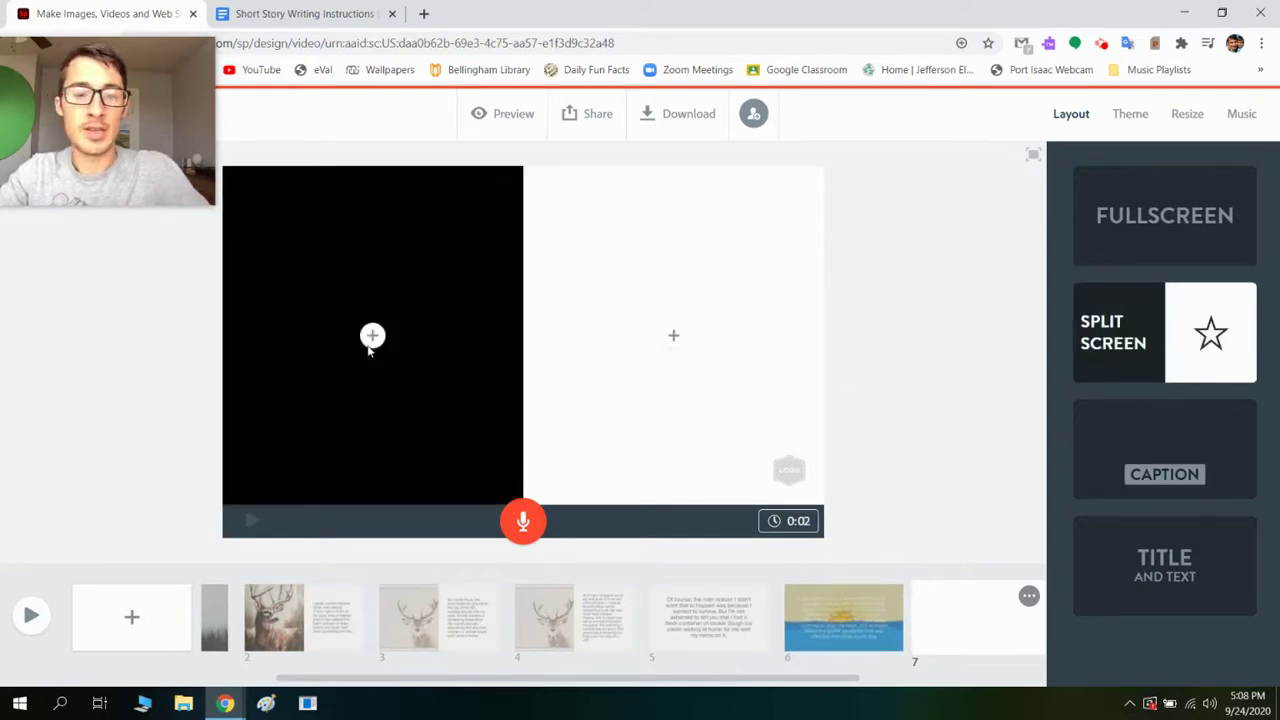
mouse_move(370, 345)
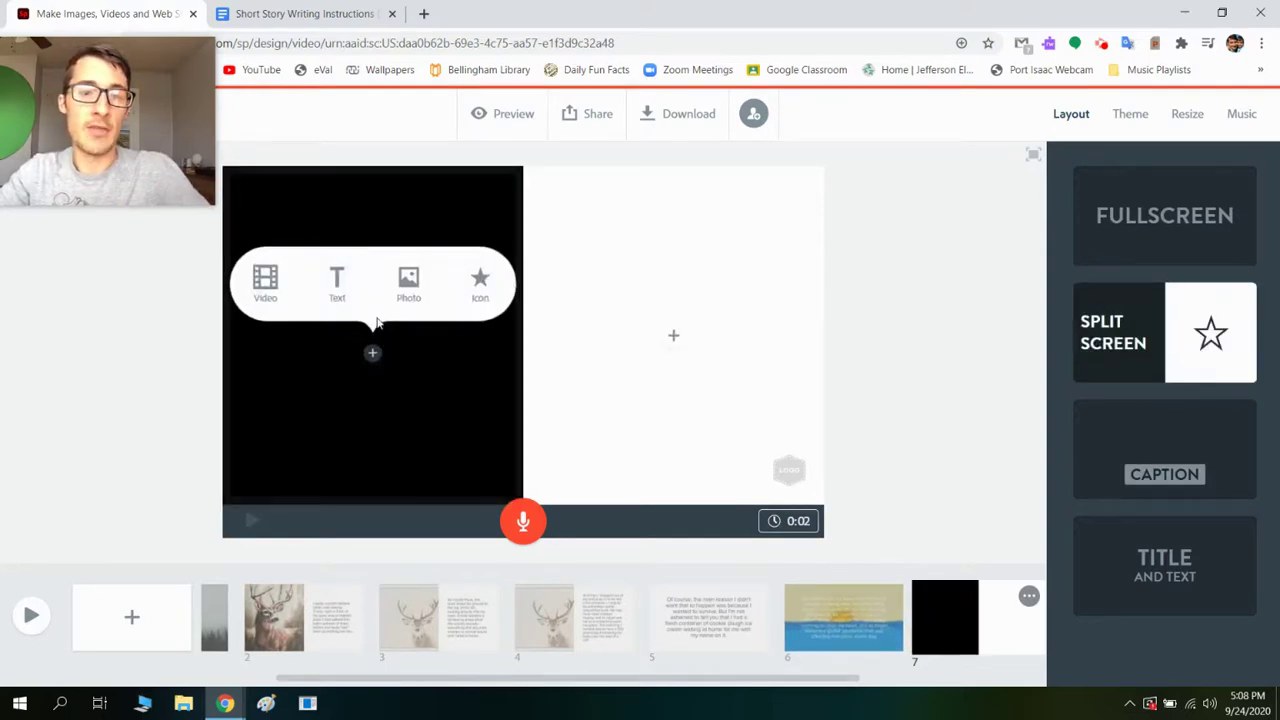
click(267, 292)
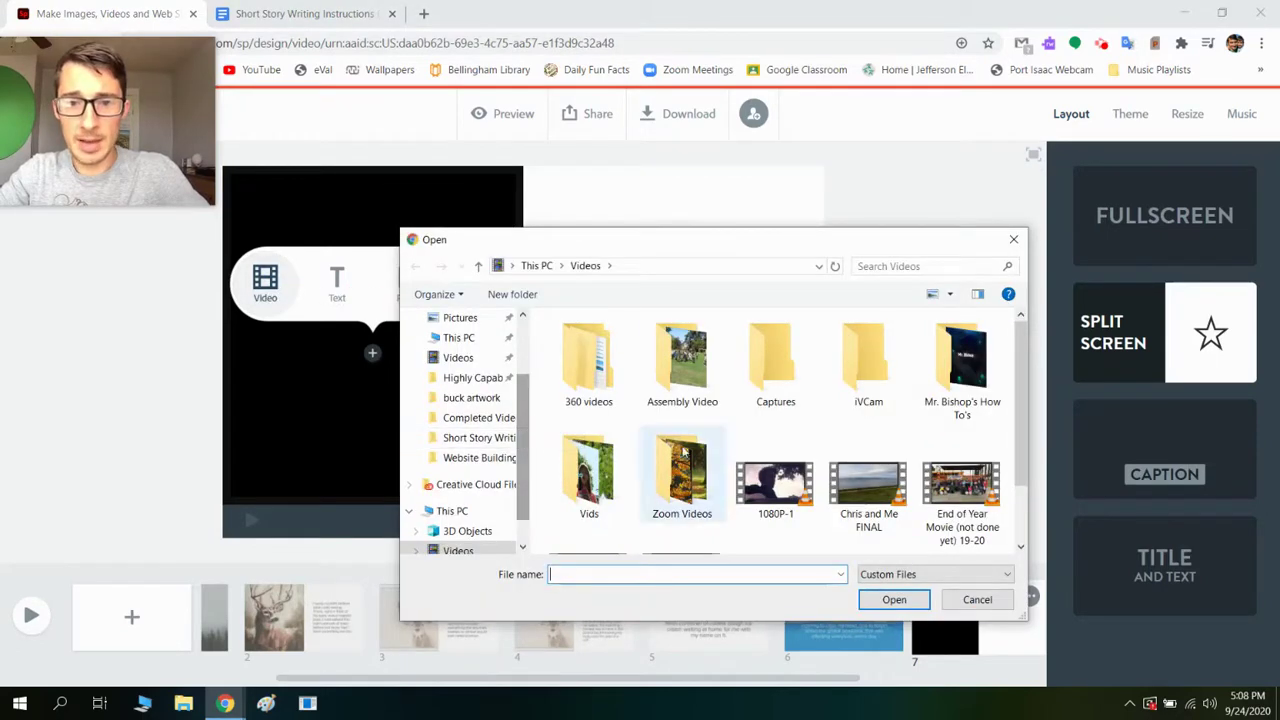
scroll(1015, 450, down, 1)
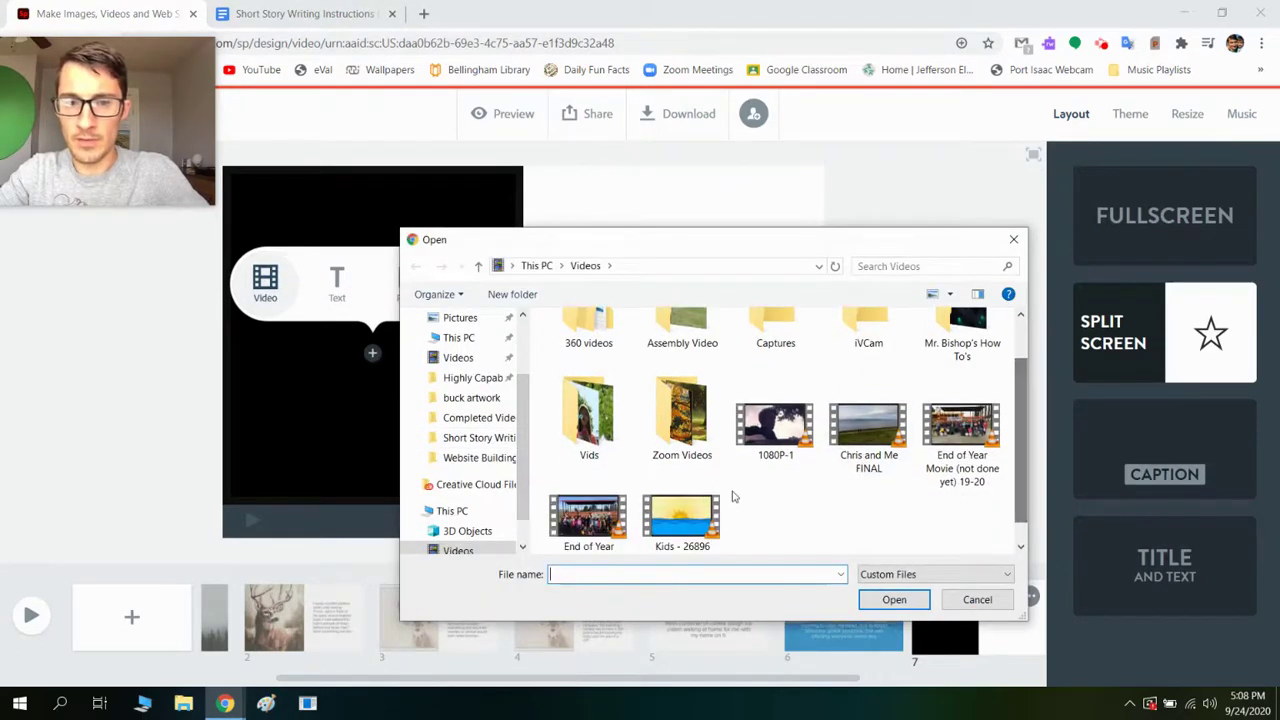
double_click(682, 500)
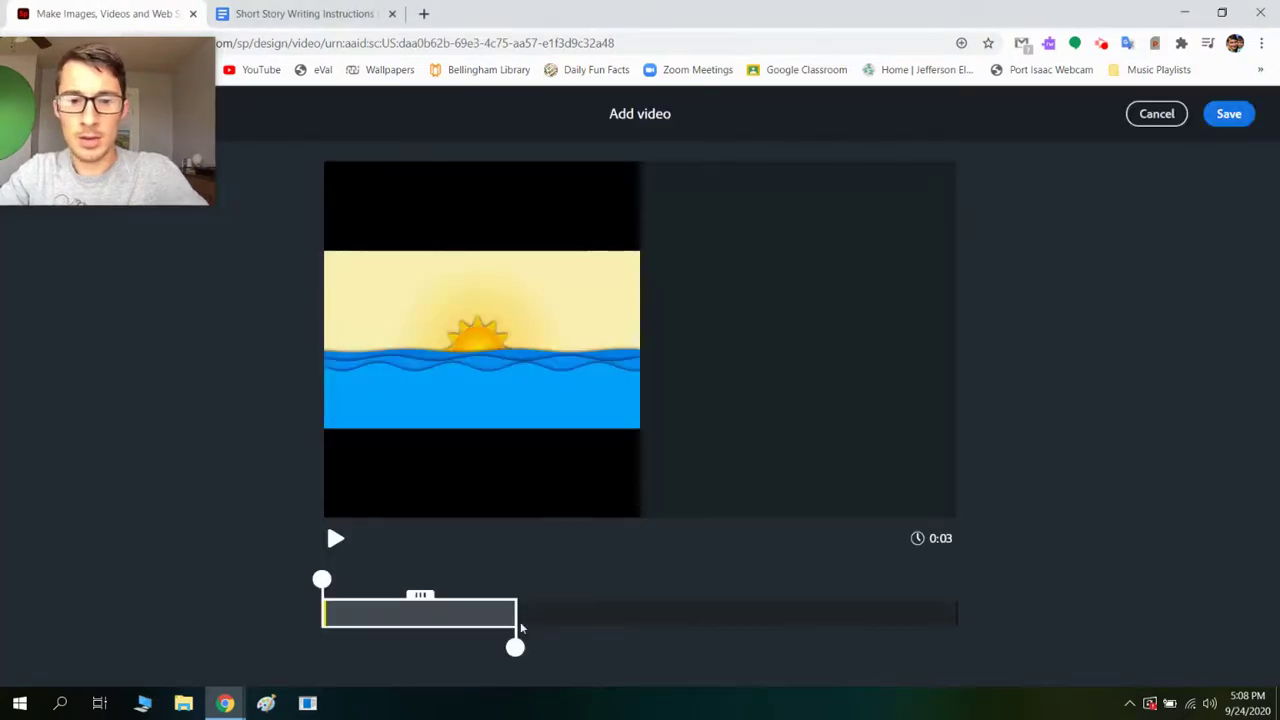
drag(515, 646, 1252, 518)
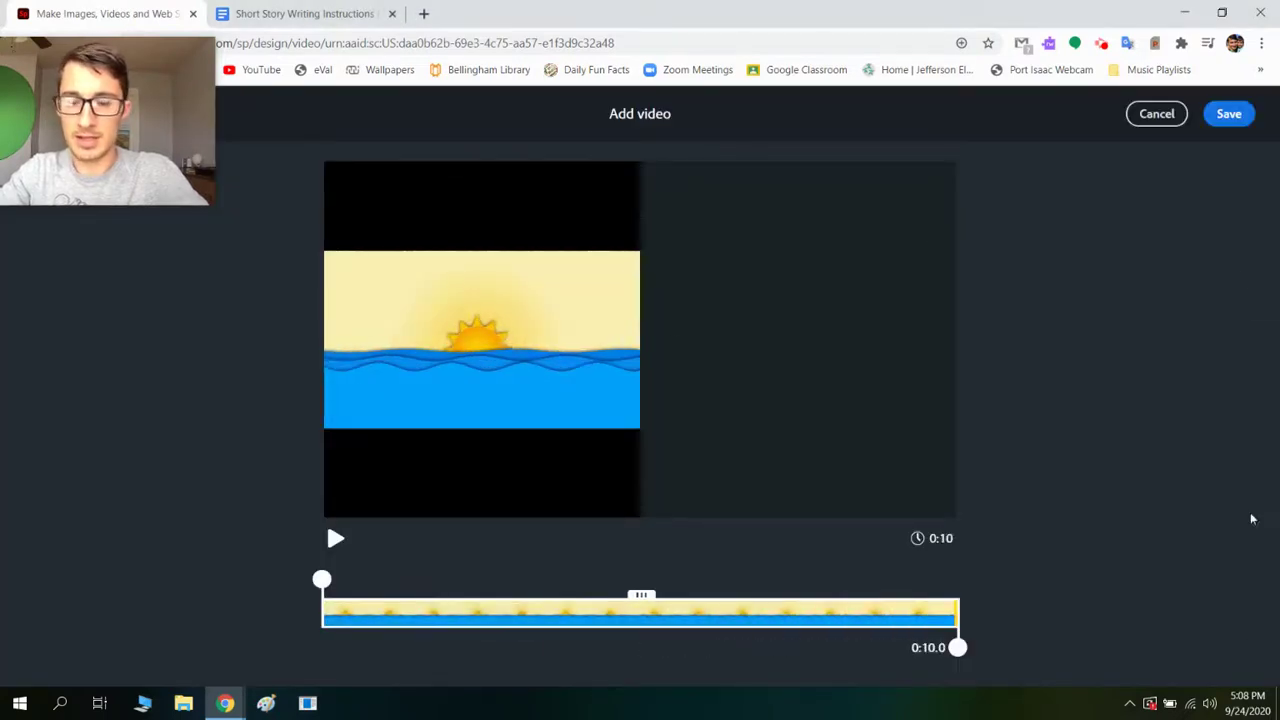
click(1235, 115)
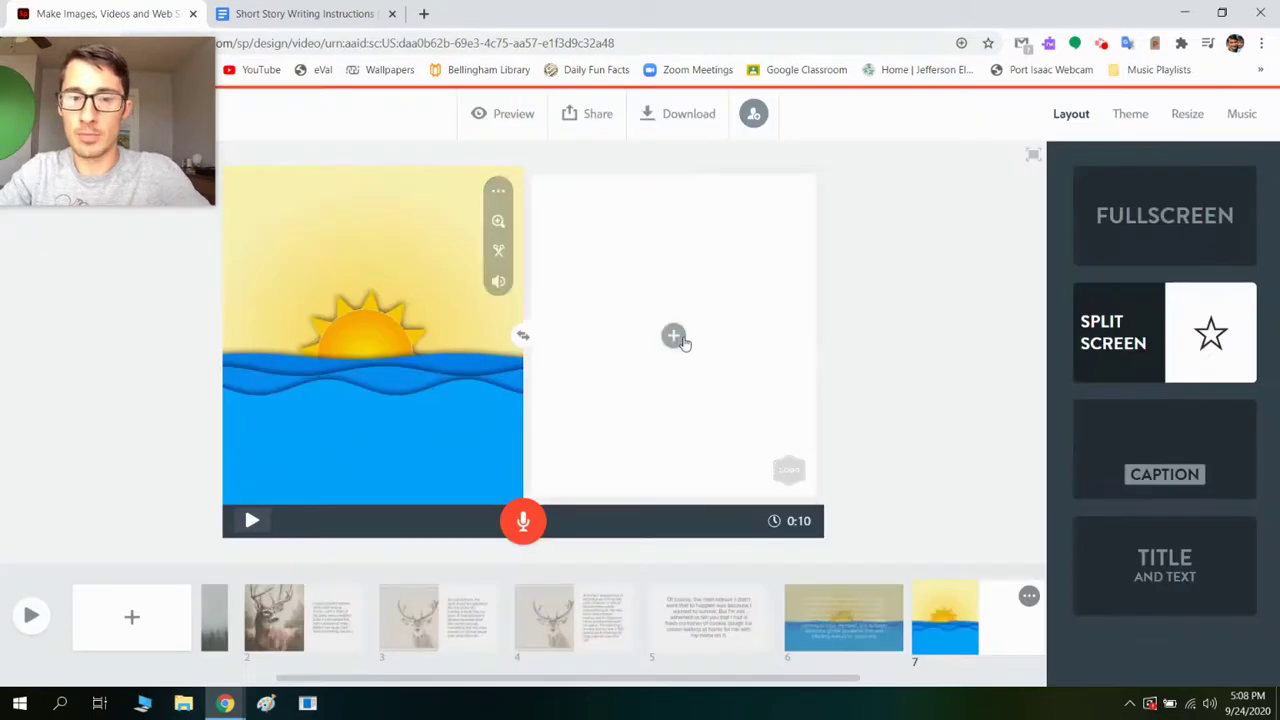
Paste the "So I slowly backed away from the buck" paragraph as text in the seventh slide's empty right half.
click(678, 338)
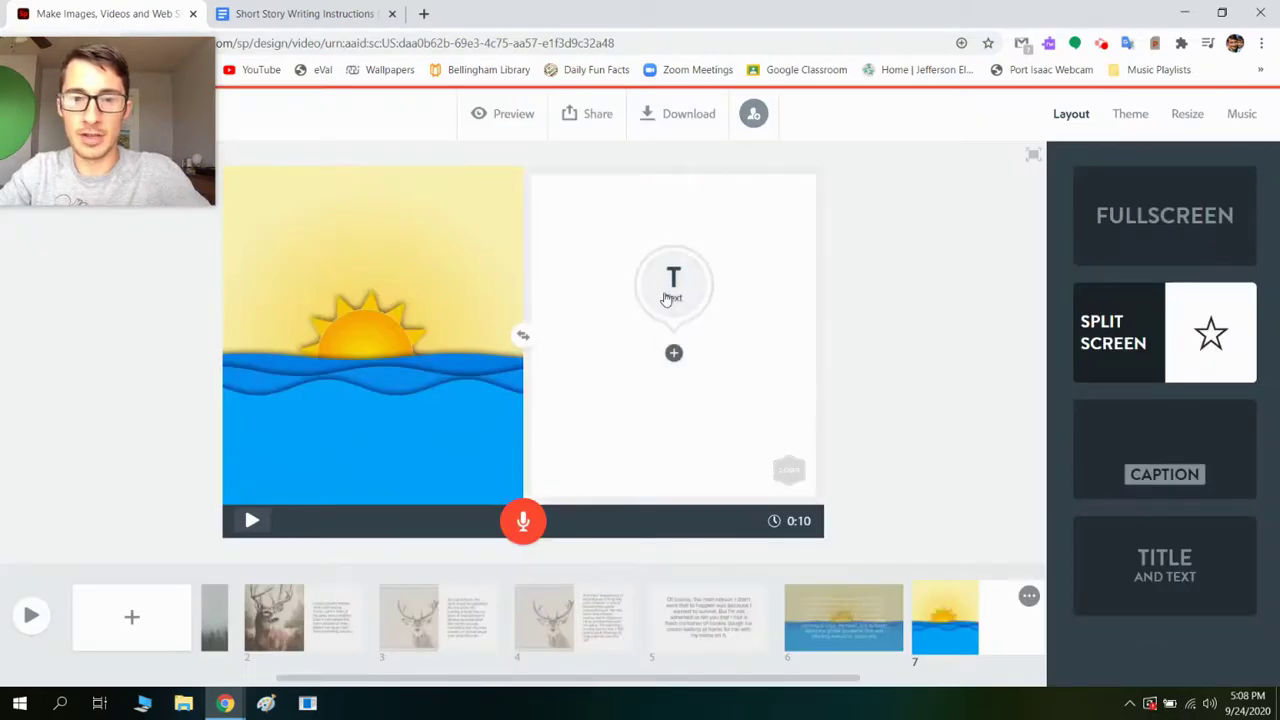
click(667, 299)
text(So I slowly backed away from the buck, carefully looking over my shoulder to ensure that I wouldn't run into anything behind me. All I wanted to do was return home. I went on this walk every morning to clear my head, and to forget about the global pandemic that was affecting everyone, every day.)
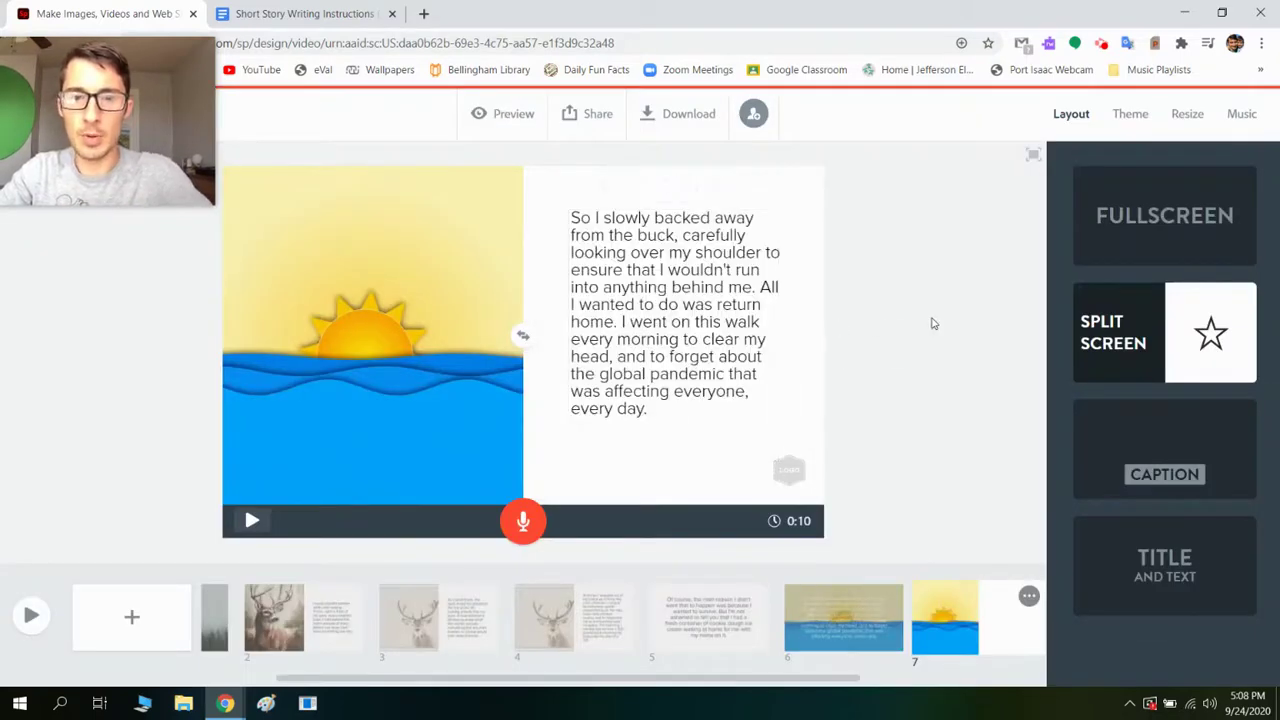
click(424, 410)
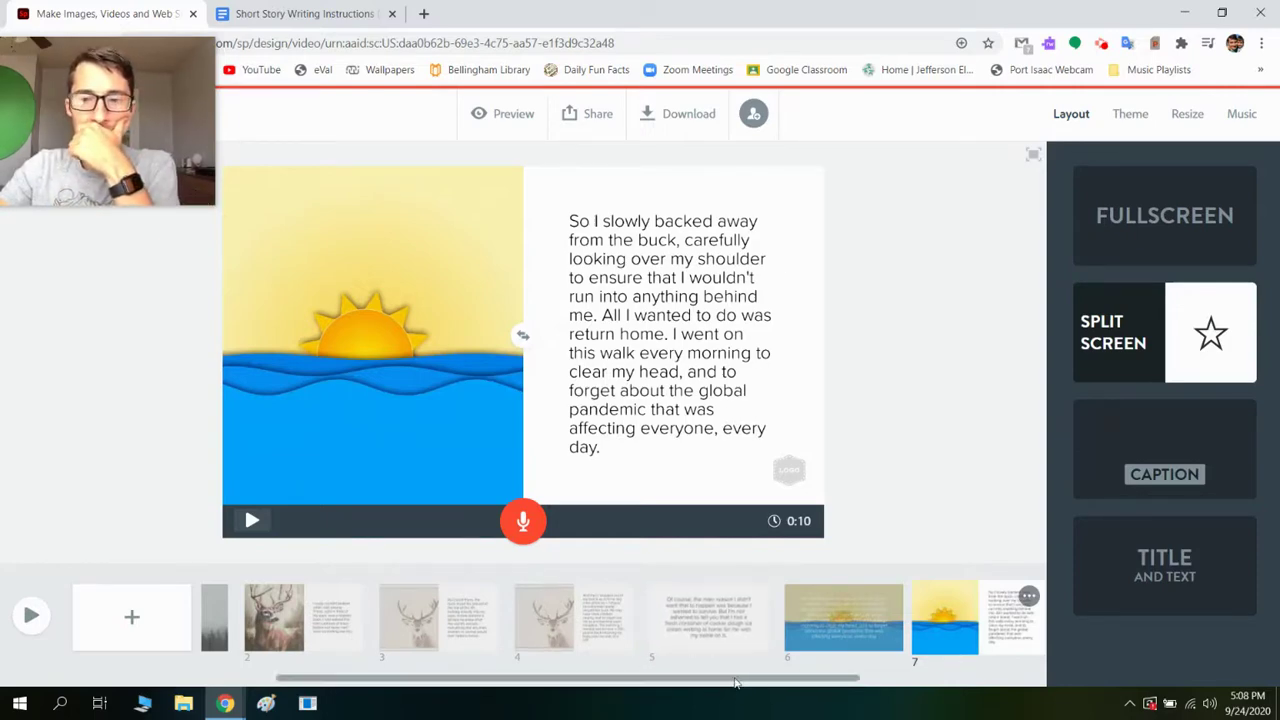
drag(735, 682, 660, 682)
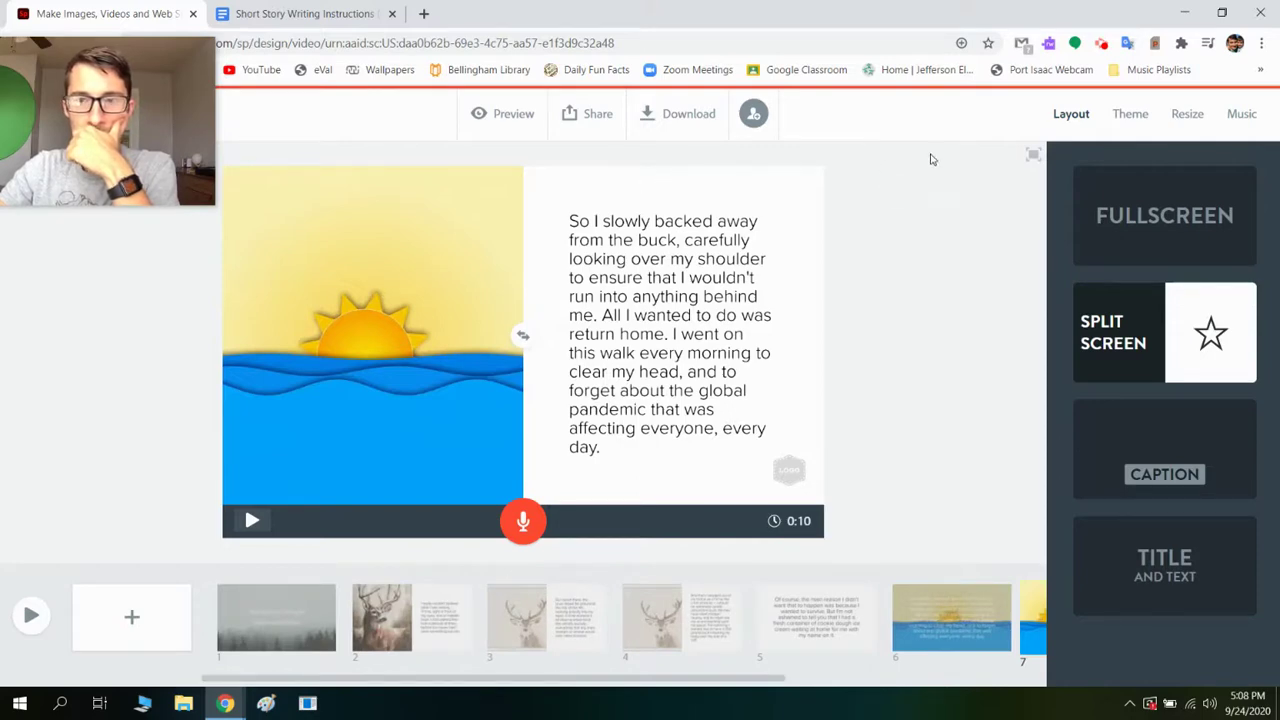
drag(163, 106, 163, 202)
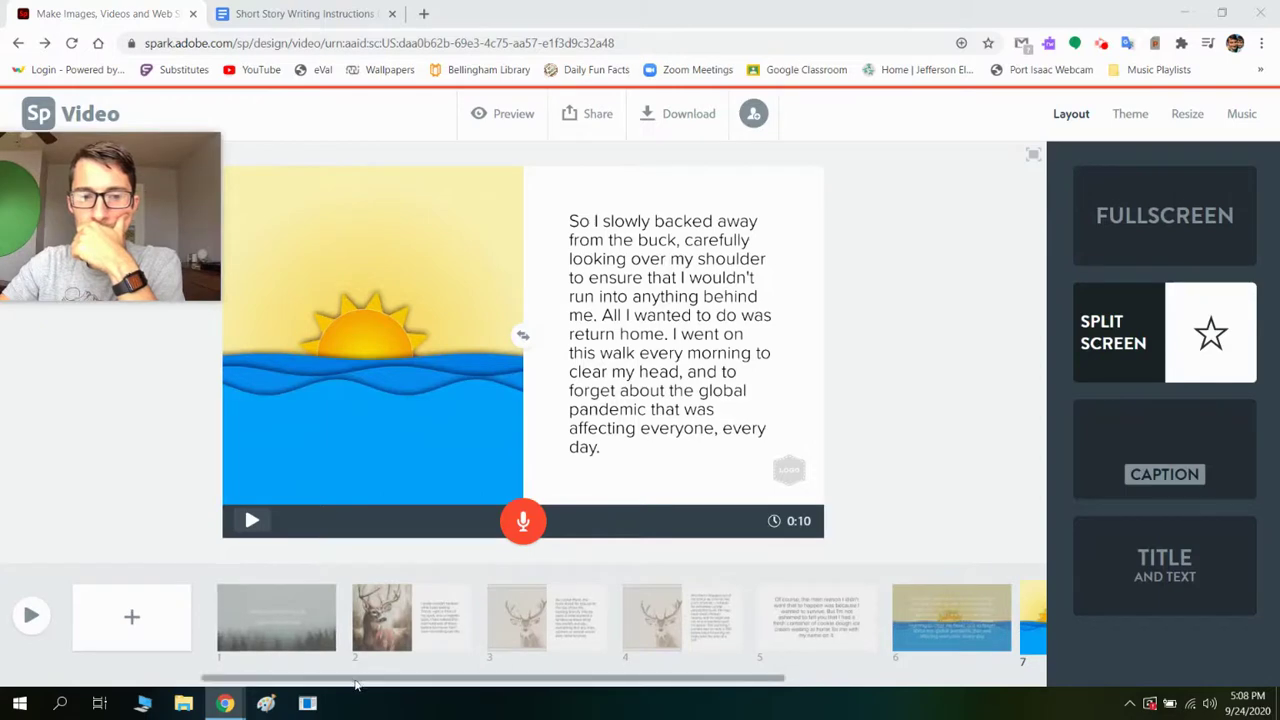
scroll(600, 640, right, 5)
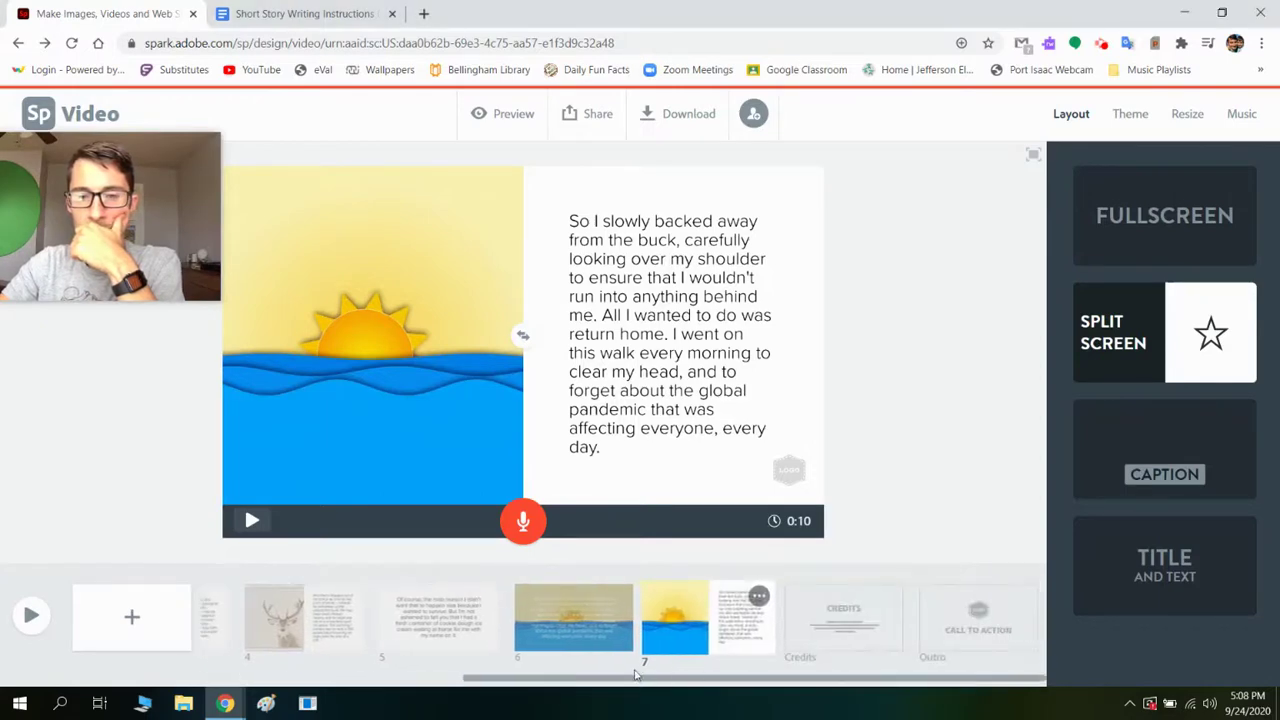
scroll(637, 668, left, 3)
scroll(662, 663, right, 3)
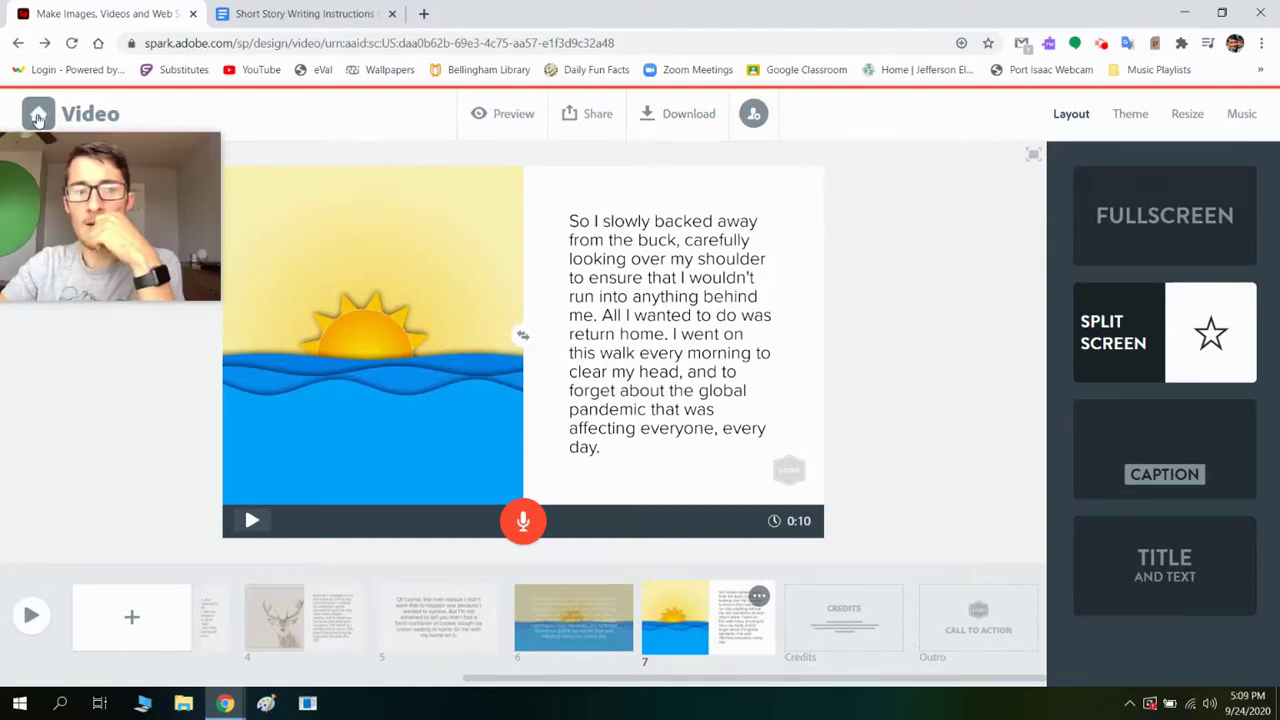
Return to the Spark home page and rename the "My Video" project to the author's name plus "Story", without an apostrophe.
click(68, 116)
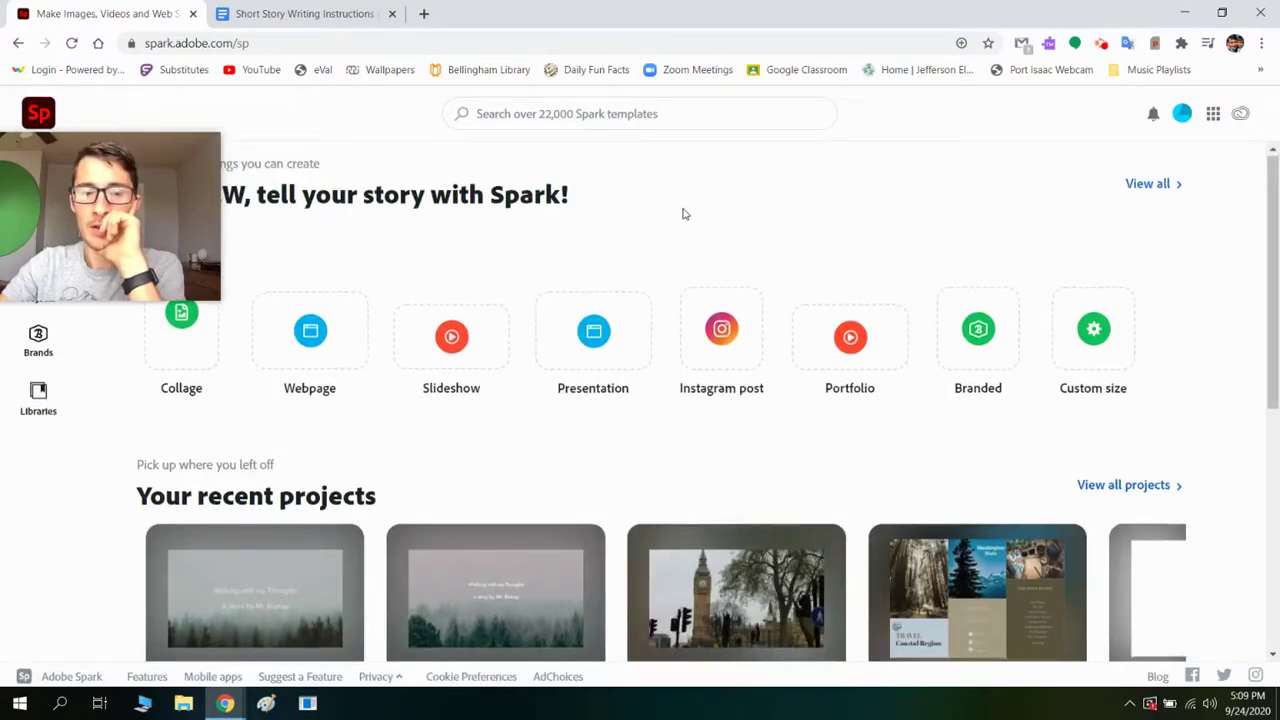
scroll(683, 211, down, 2)
mouse_move(246, 466)
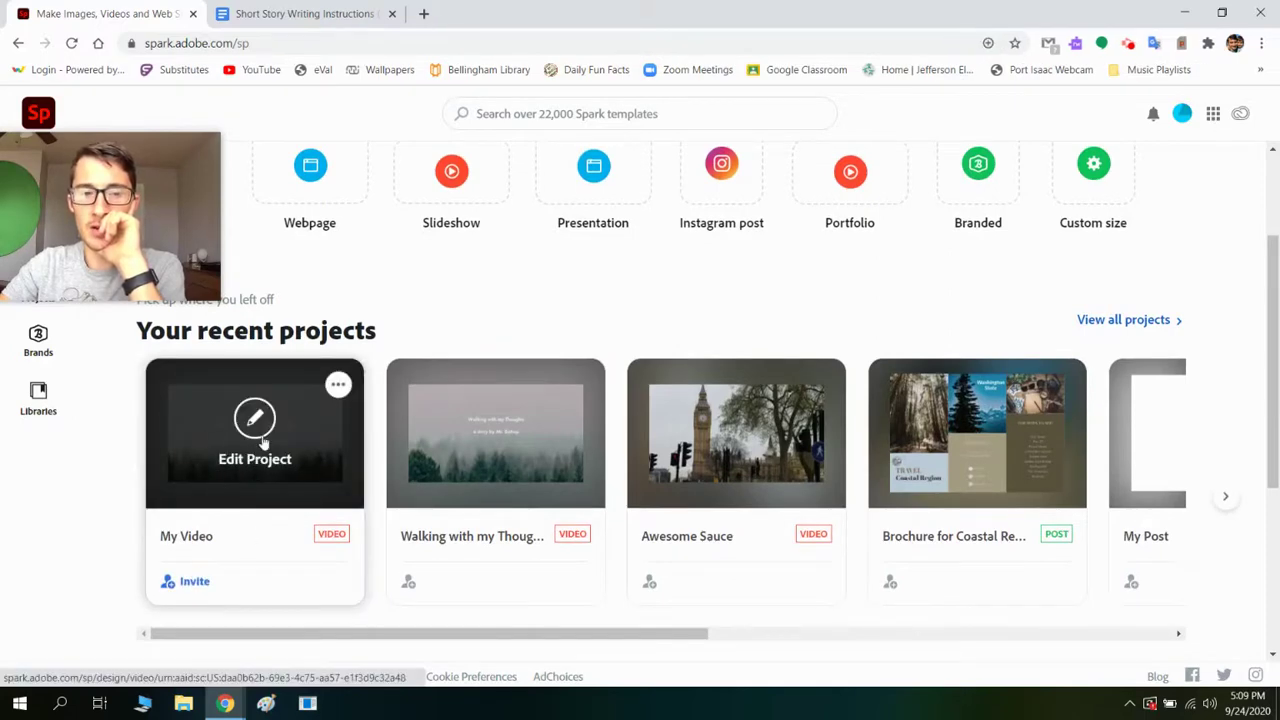
click(338, 385)
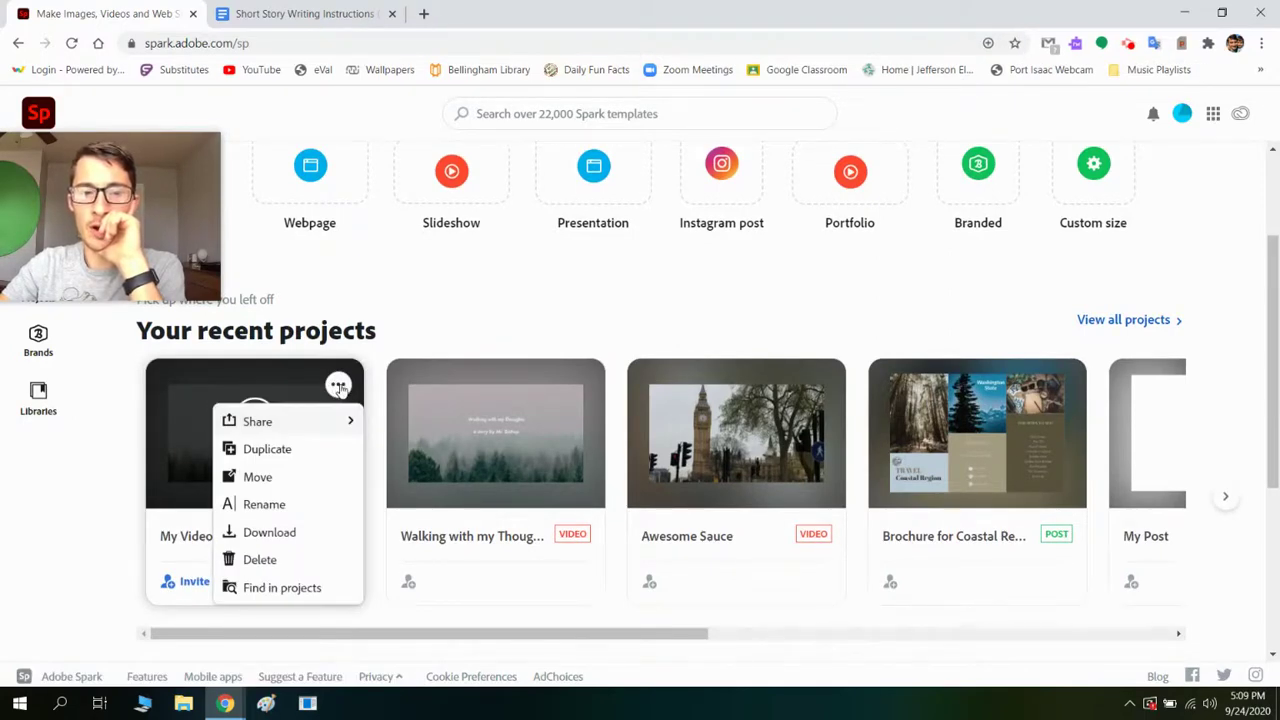
click(264, 504)
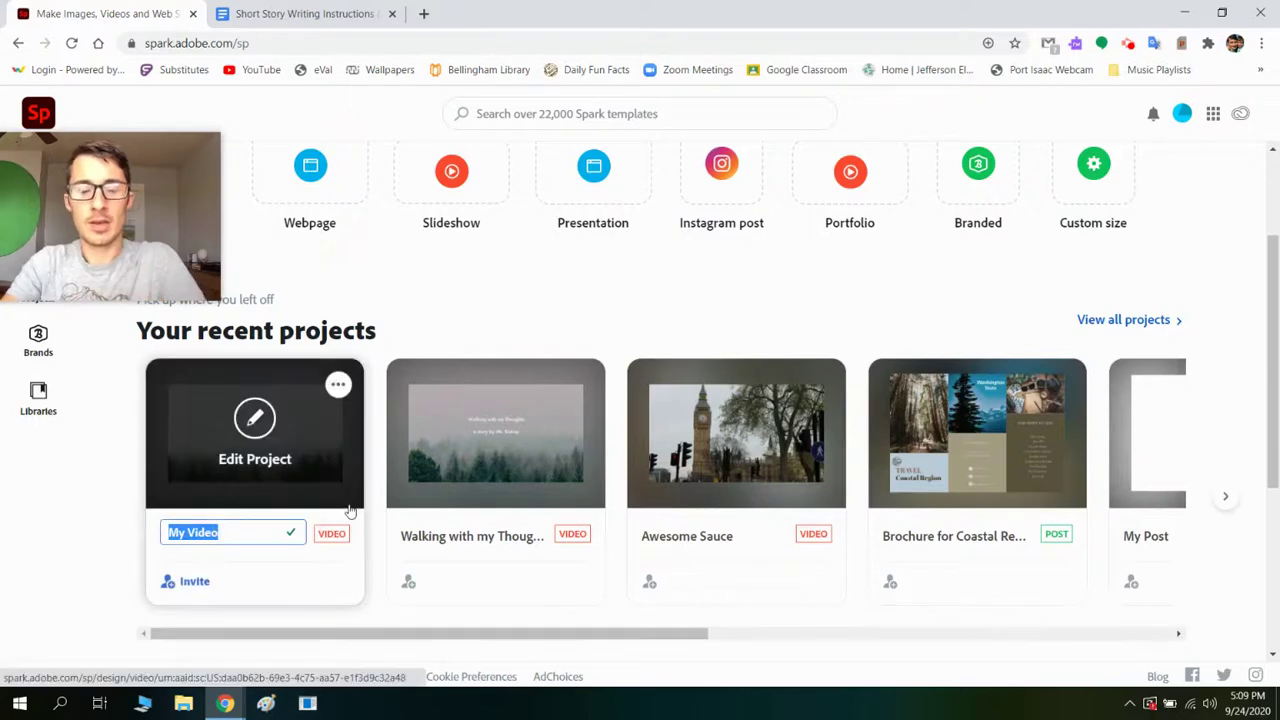
text(Mr. Bishop's Story)
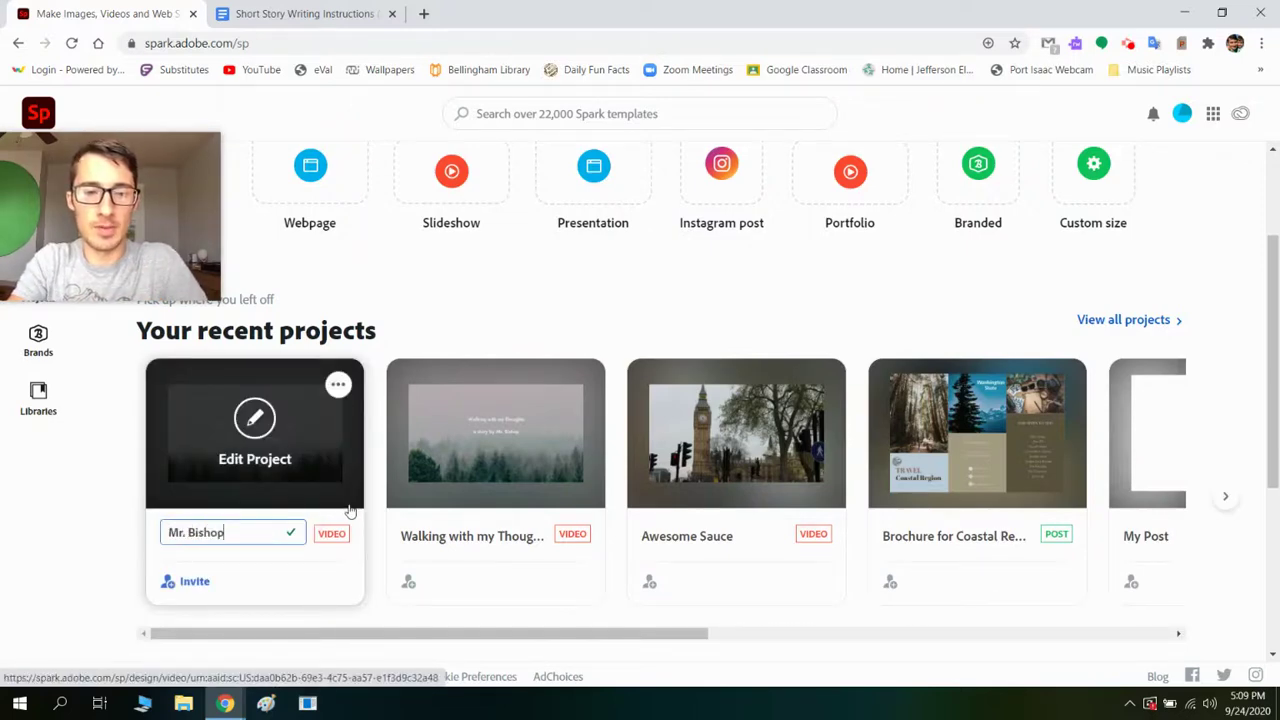
key(BackSpace)
key(BackSpace)
key(BackSpace)
key(BackSpace)
key(BackSpace)
key(BackSpace)
key(BackSpace)
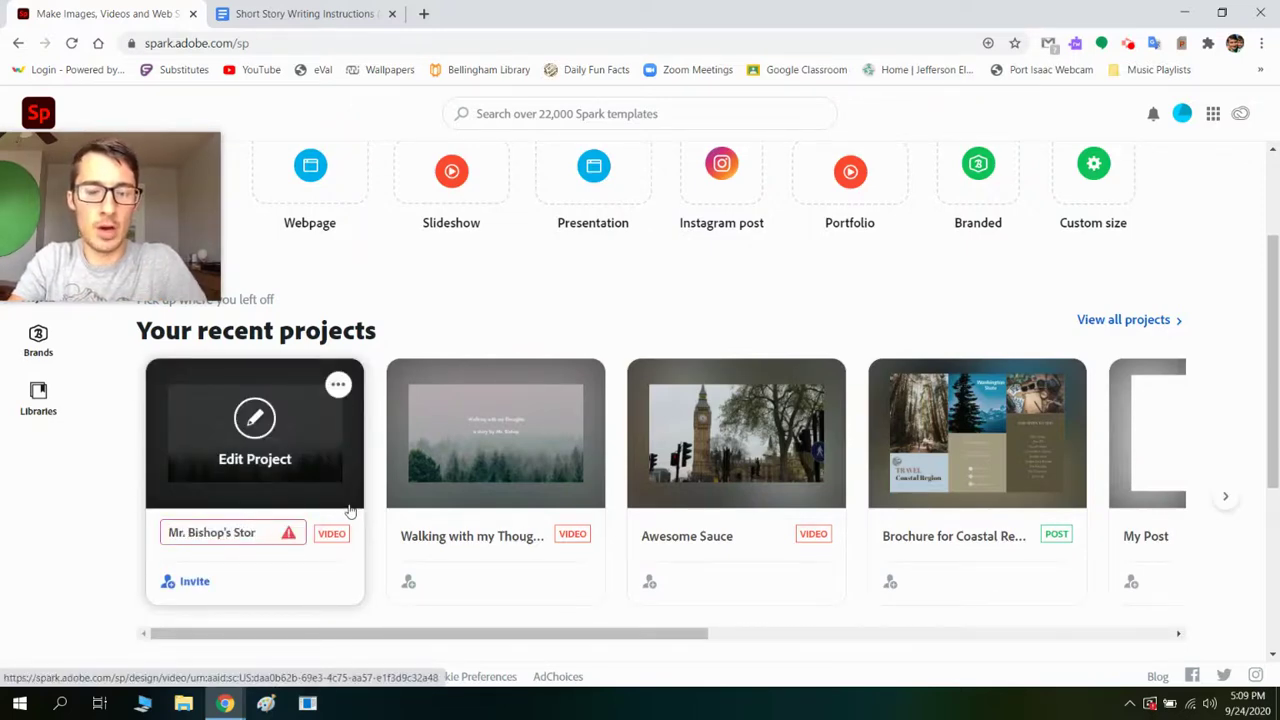
key(BackSpace)
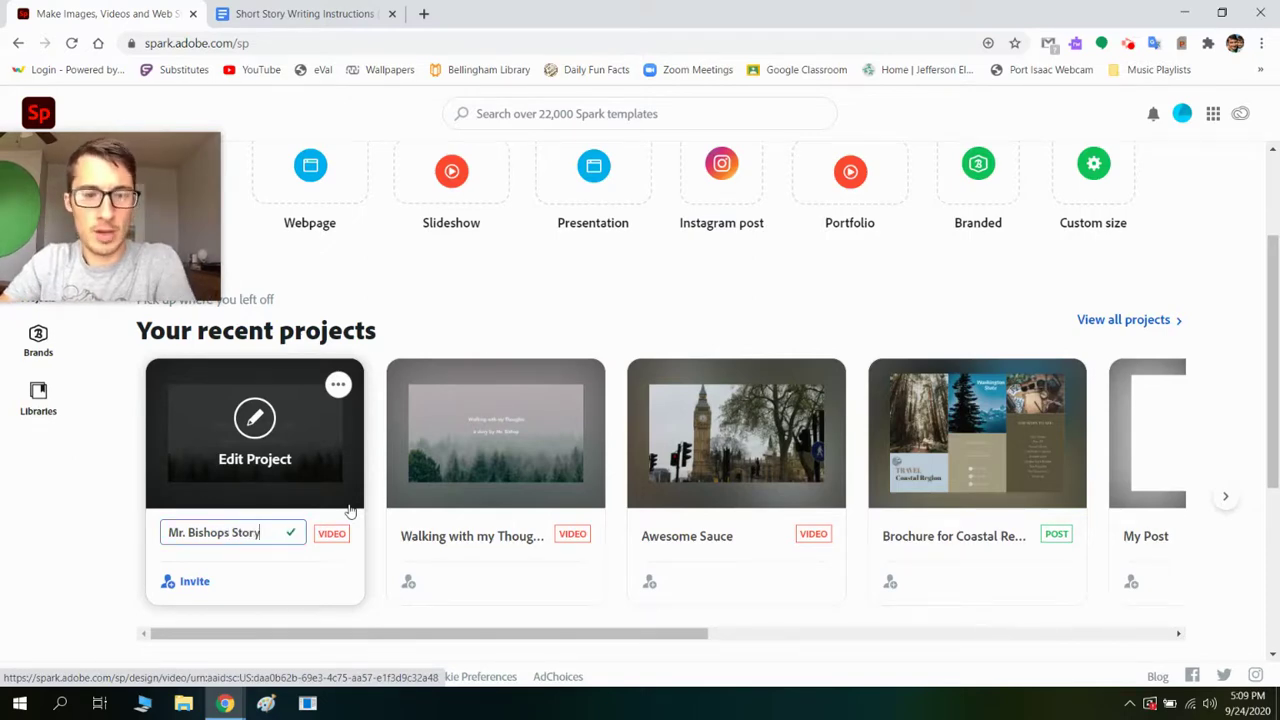
key(Return)
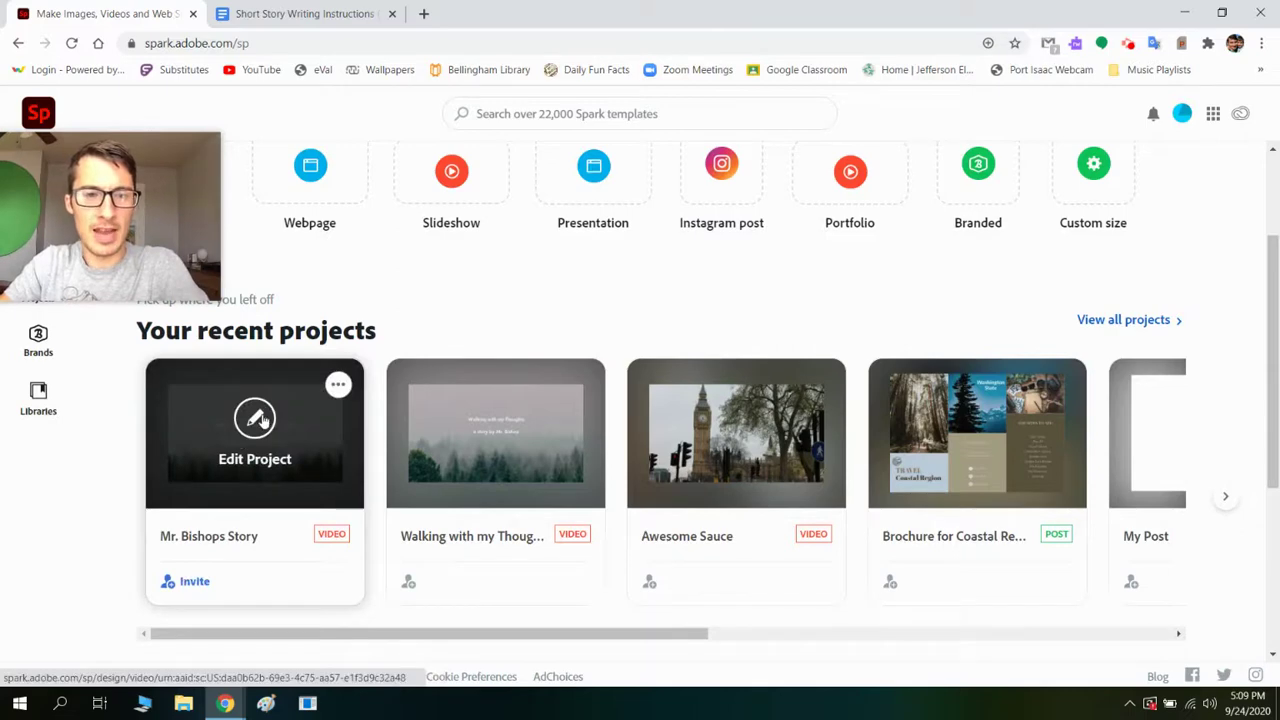
Reopen the renamed video project for editing, glance at the story document while it loads, and dismiss the welcome tips.
click(249, 448)
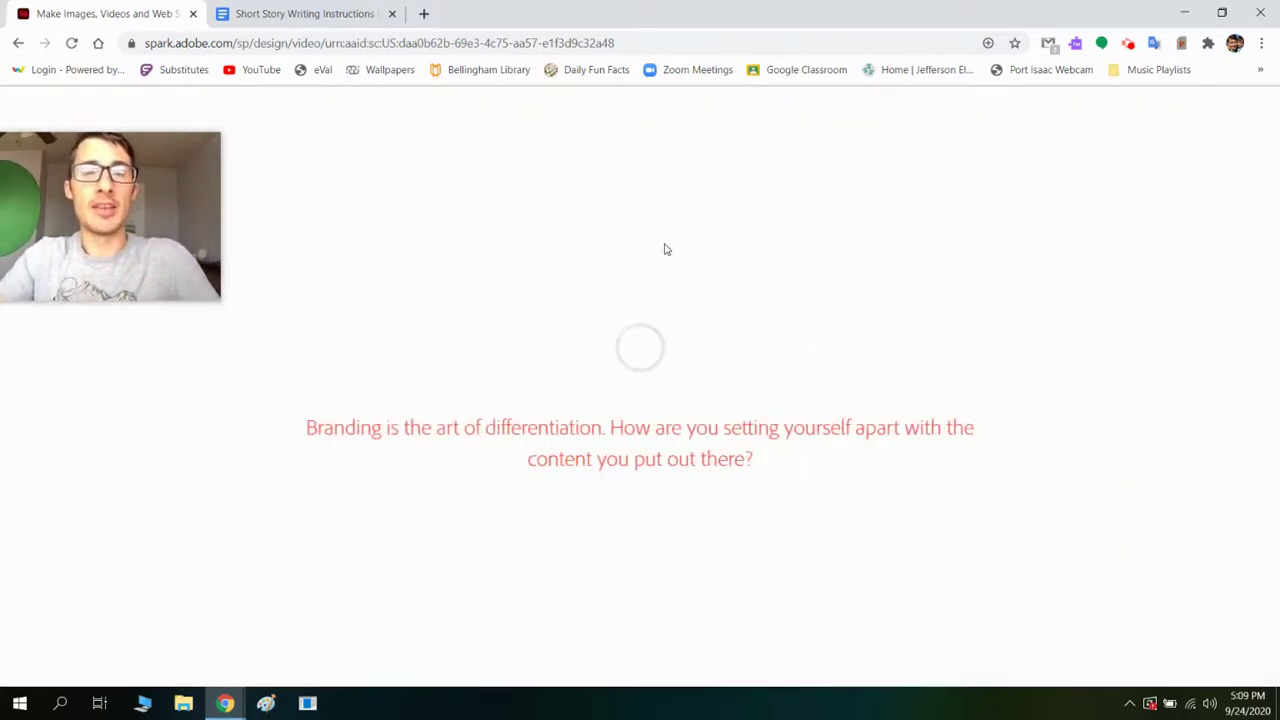
click(303, 10)
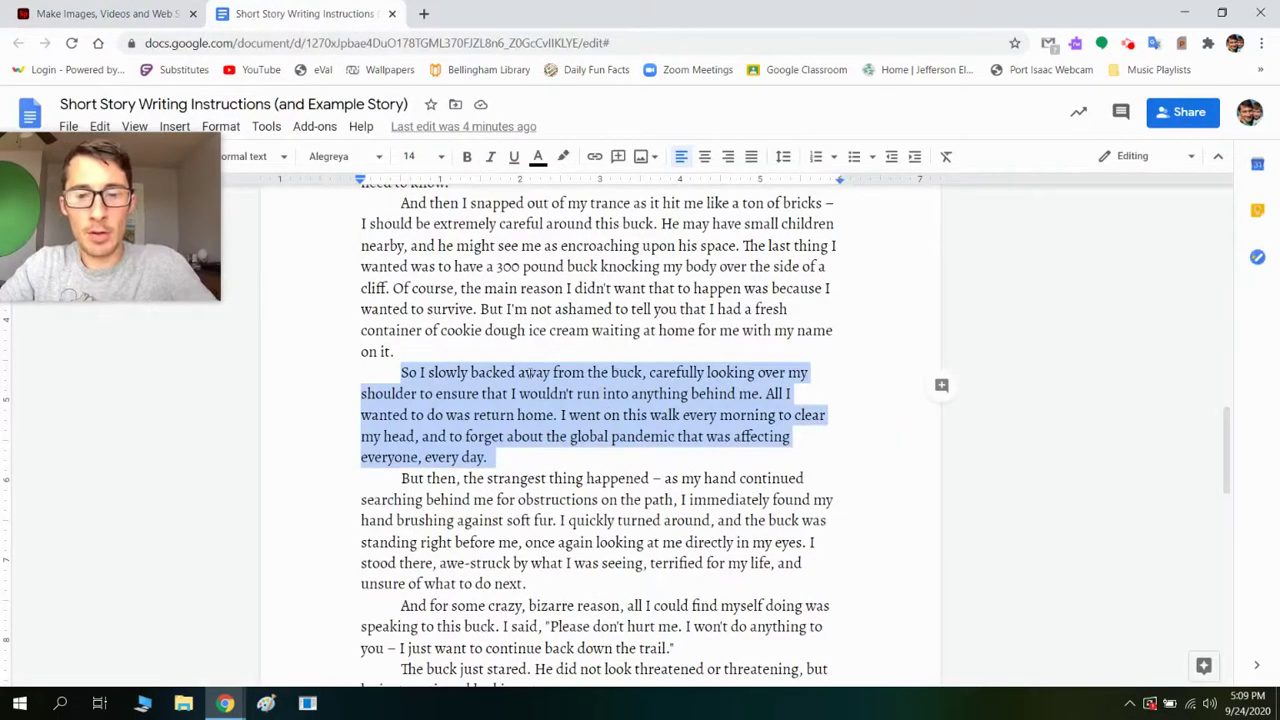
scroll(692, 447, down, 2)
scroll(580, 337, up, 2)
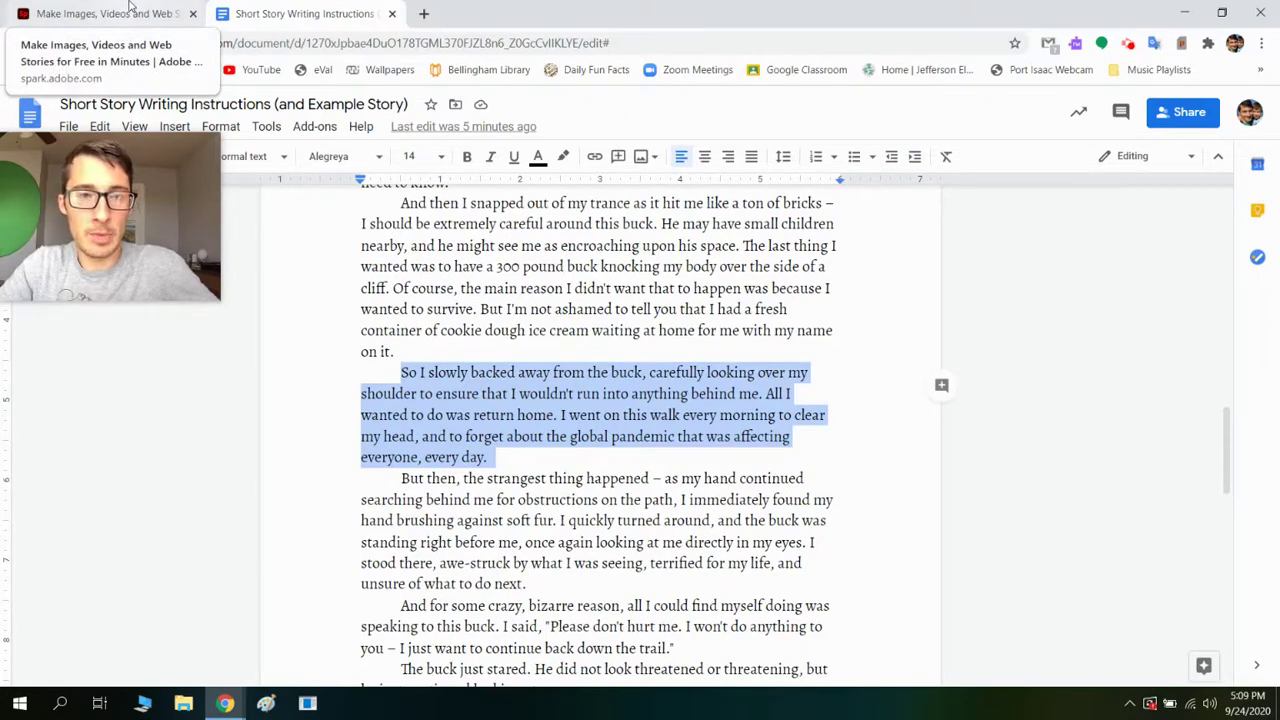
click(128, 10)
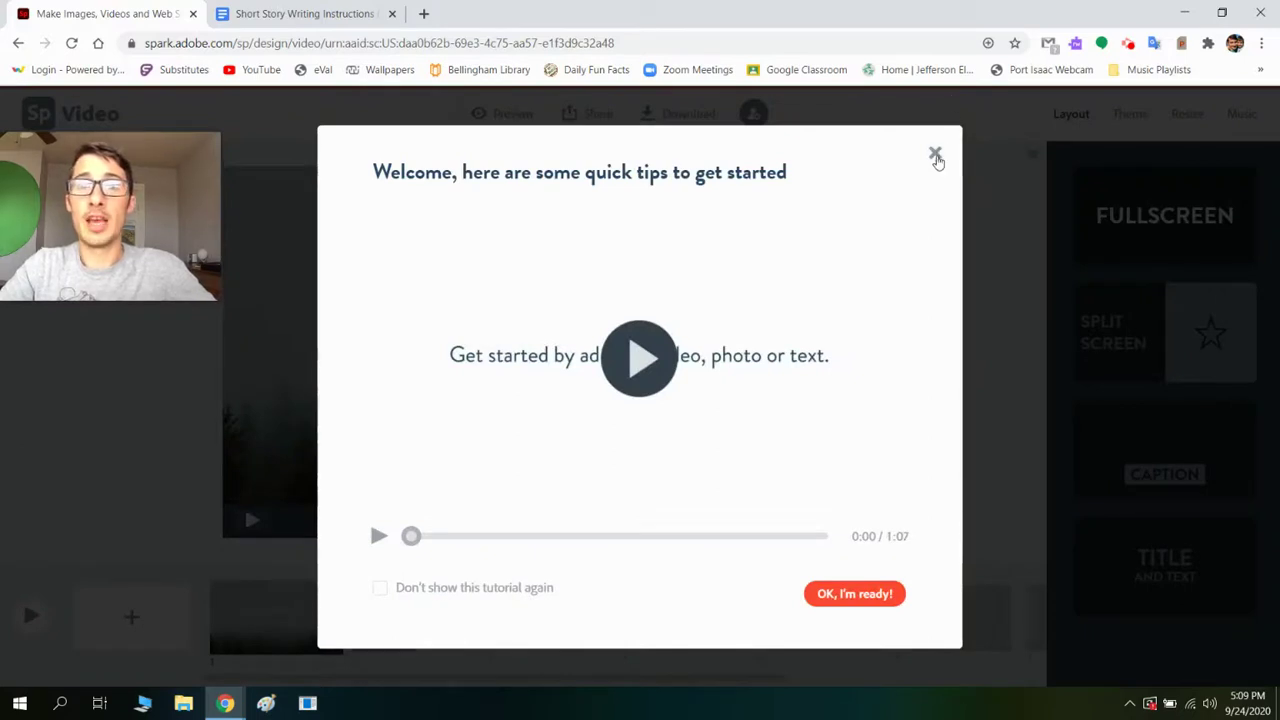
click(935, 157)
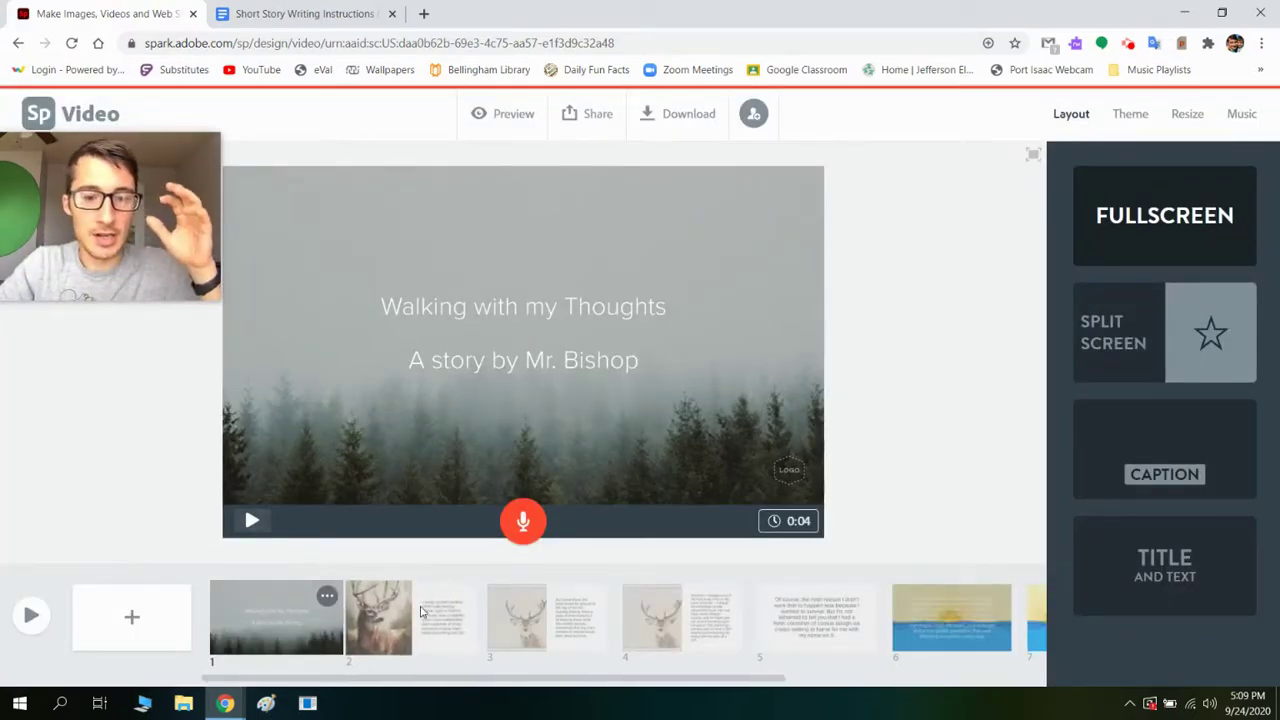
Look through the story slides from the second to the seventh and compare them with the story text in Google Docs.
click(380, 618)
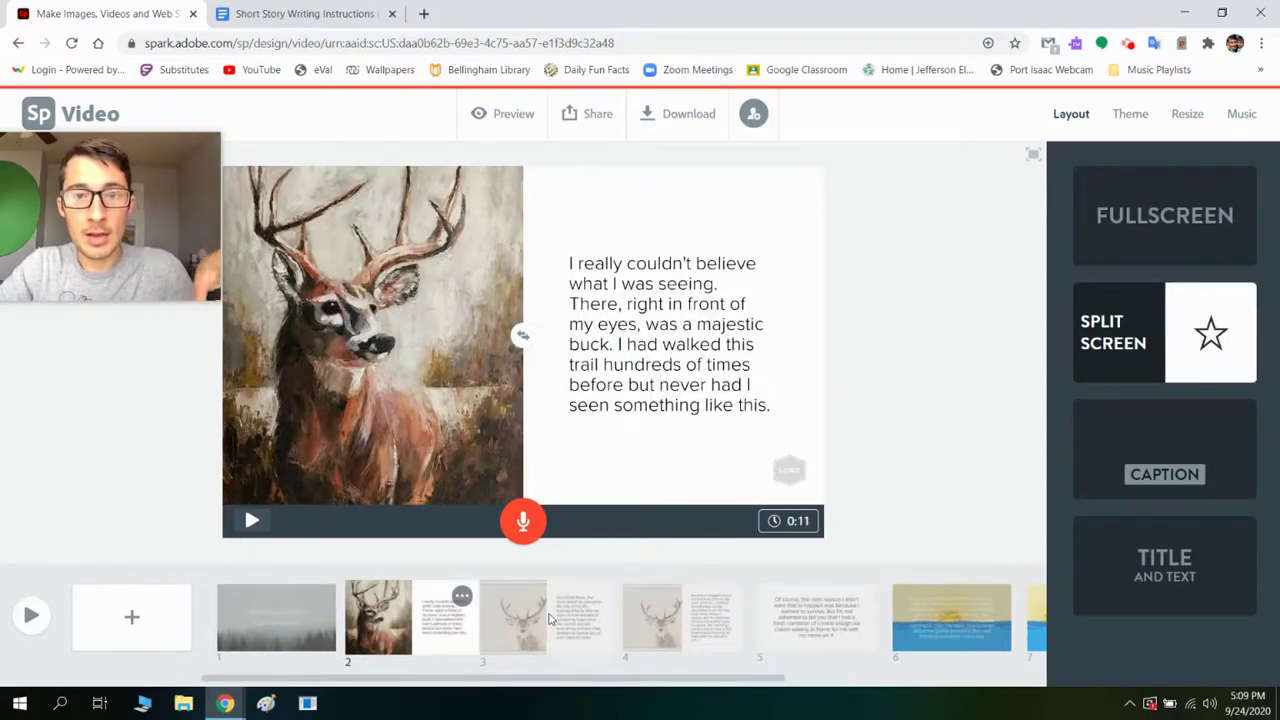
click(302, 8)
scroll(432, 380, up, 10)
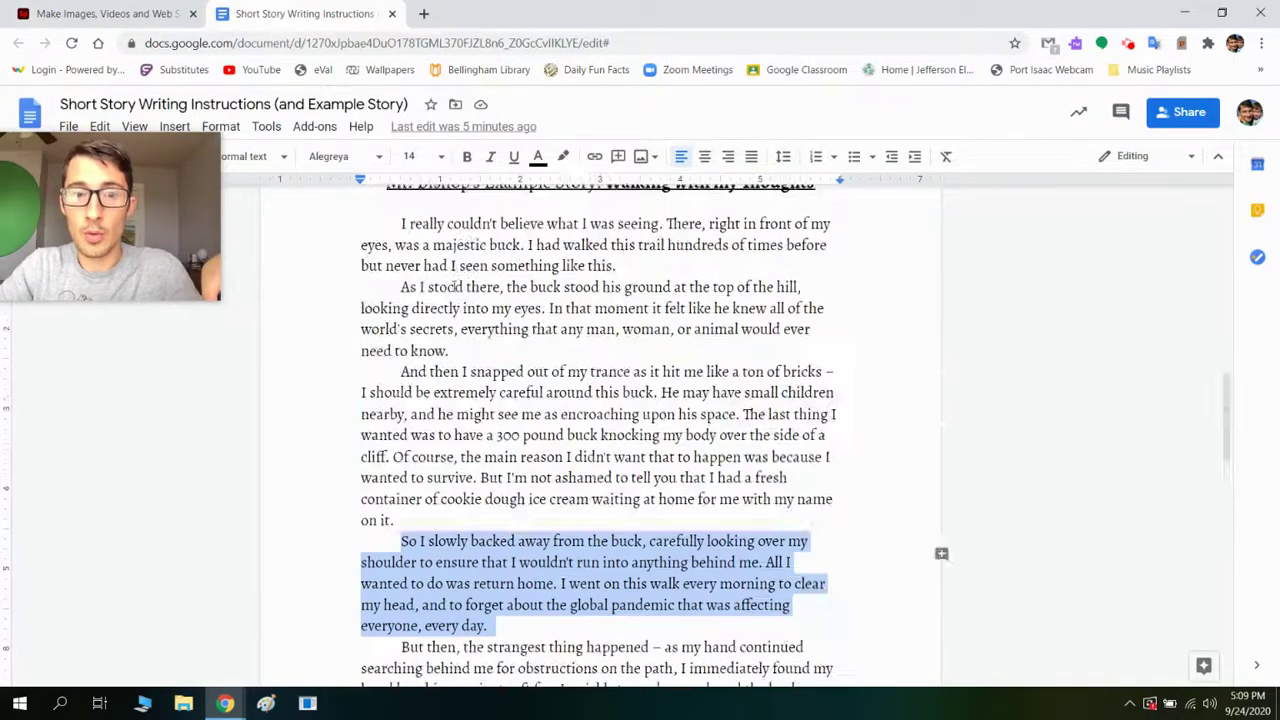
scroll(432, 380, down, 3)
key(ctrl+shift+Tab)
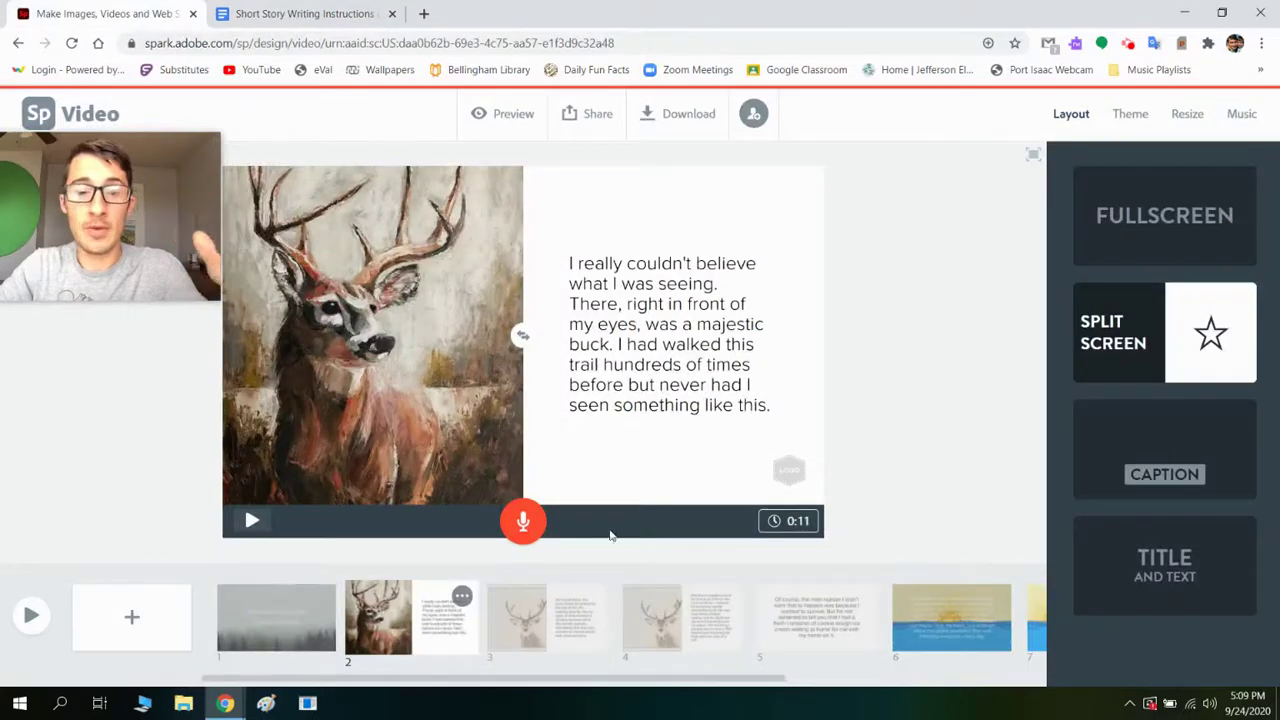
click(560, 608)
click(680, 612)
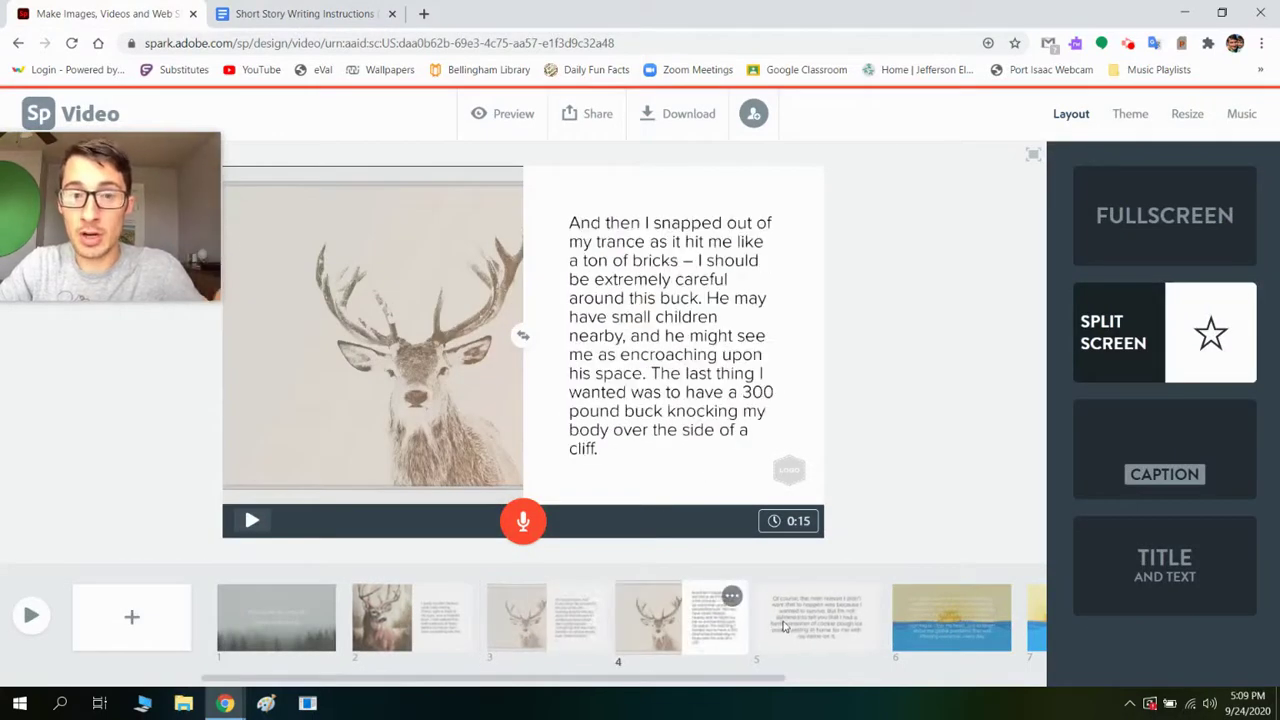
click(787, 625)
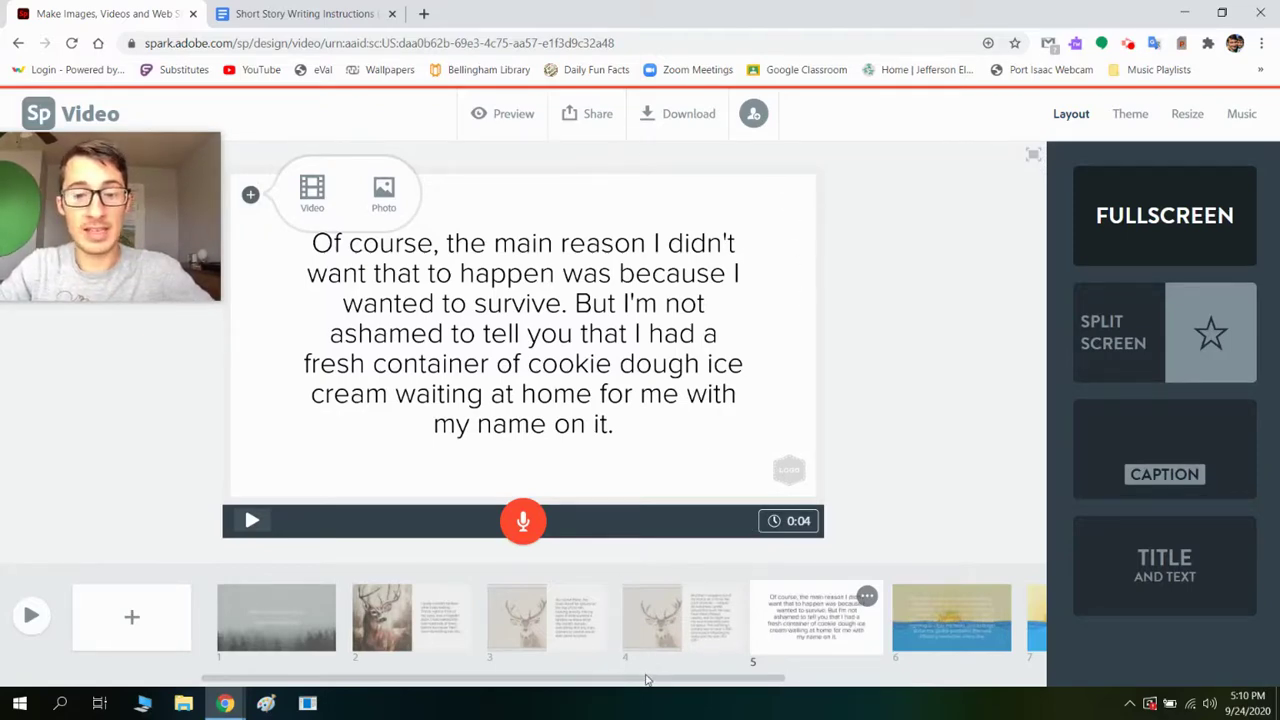
drag(729, 680, 971, 677)
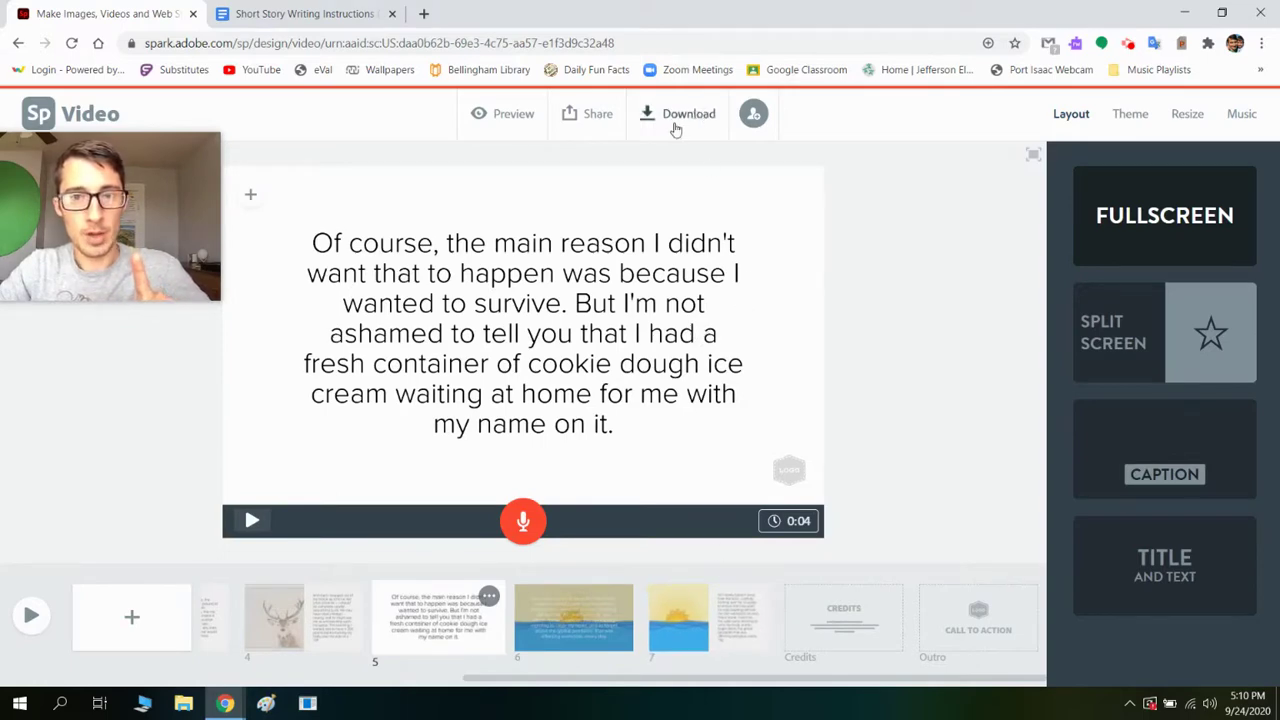
click(748, 628)
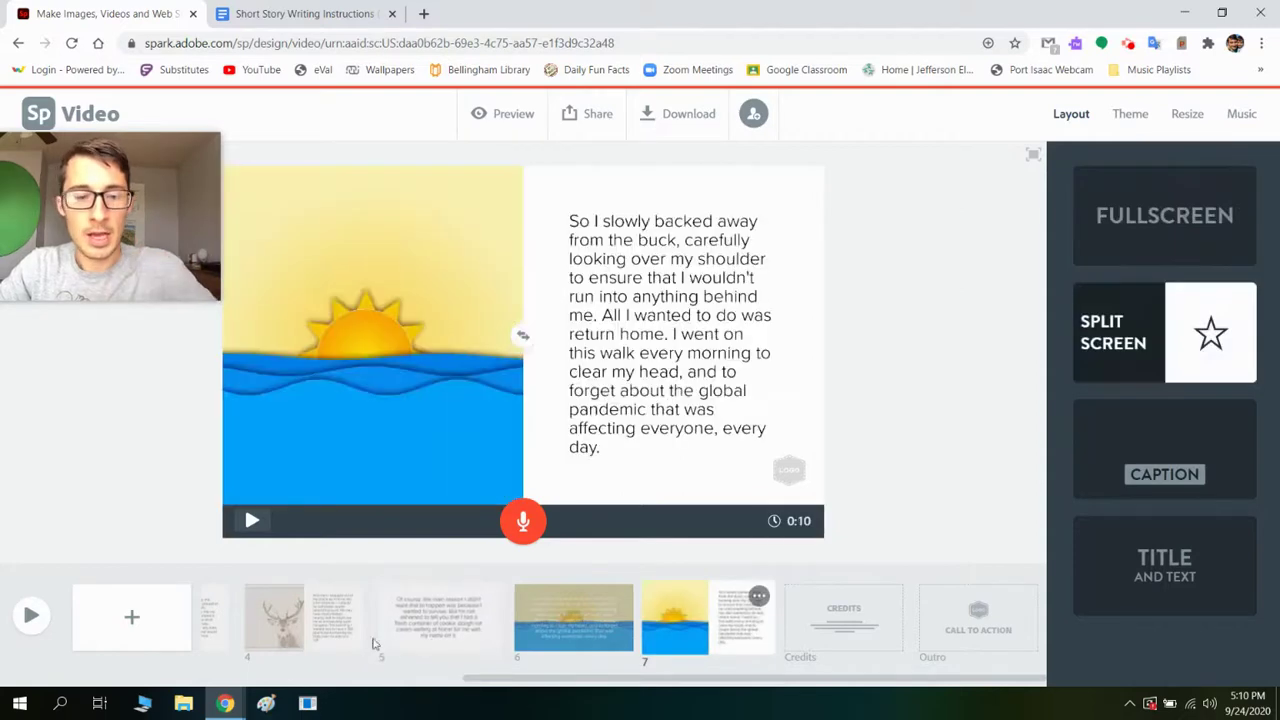
Add an eighth slide with the Fullscreen layout and the text "Story, Audiobook, Illustrations, and Video all done by" plus the author's name.
click(870, 628)
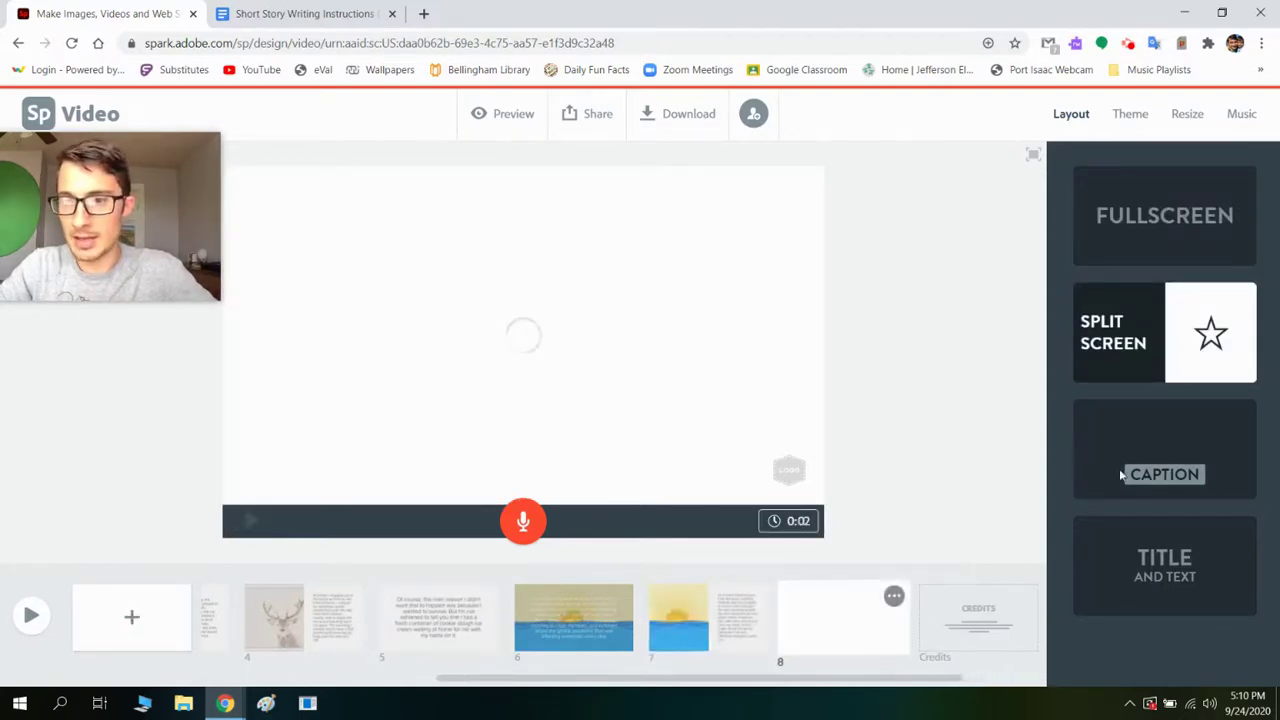
click(1125, 212)
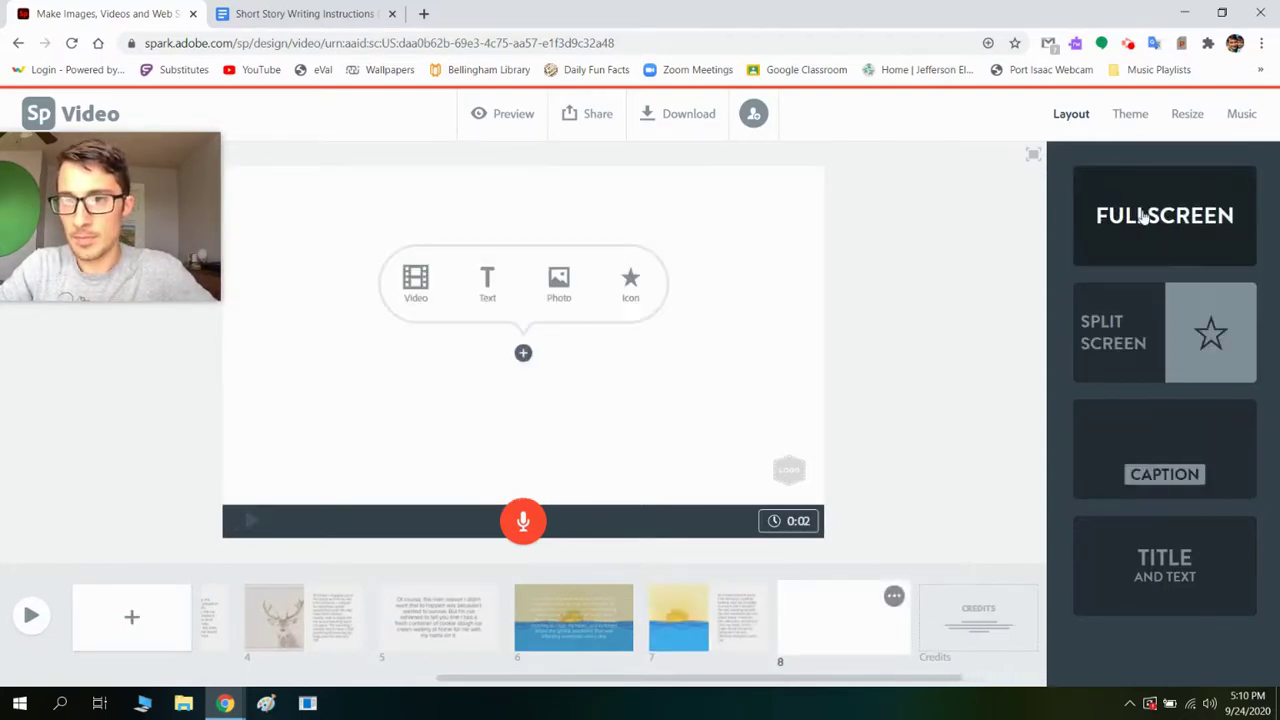
click(523, 337)
click(487, 282)
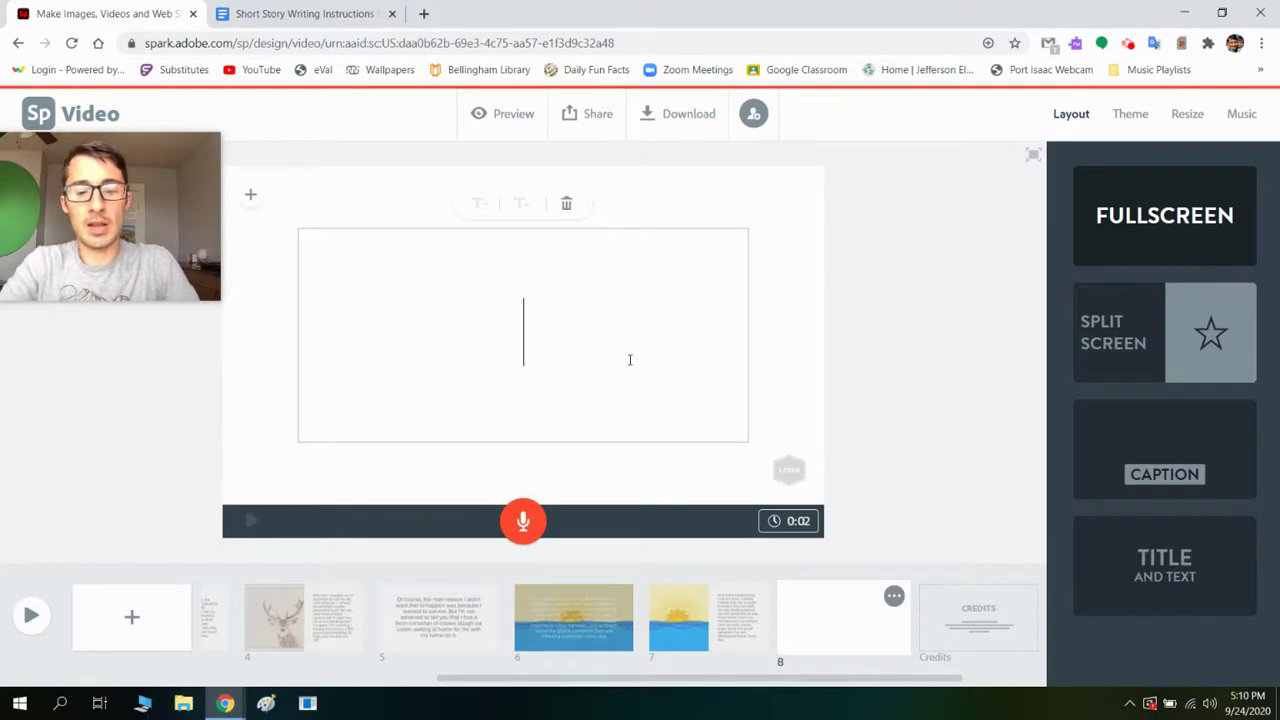
text(S)
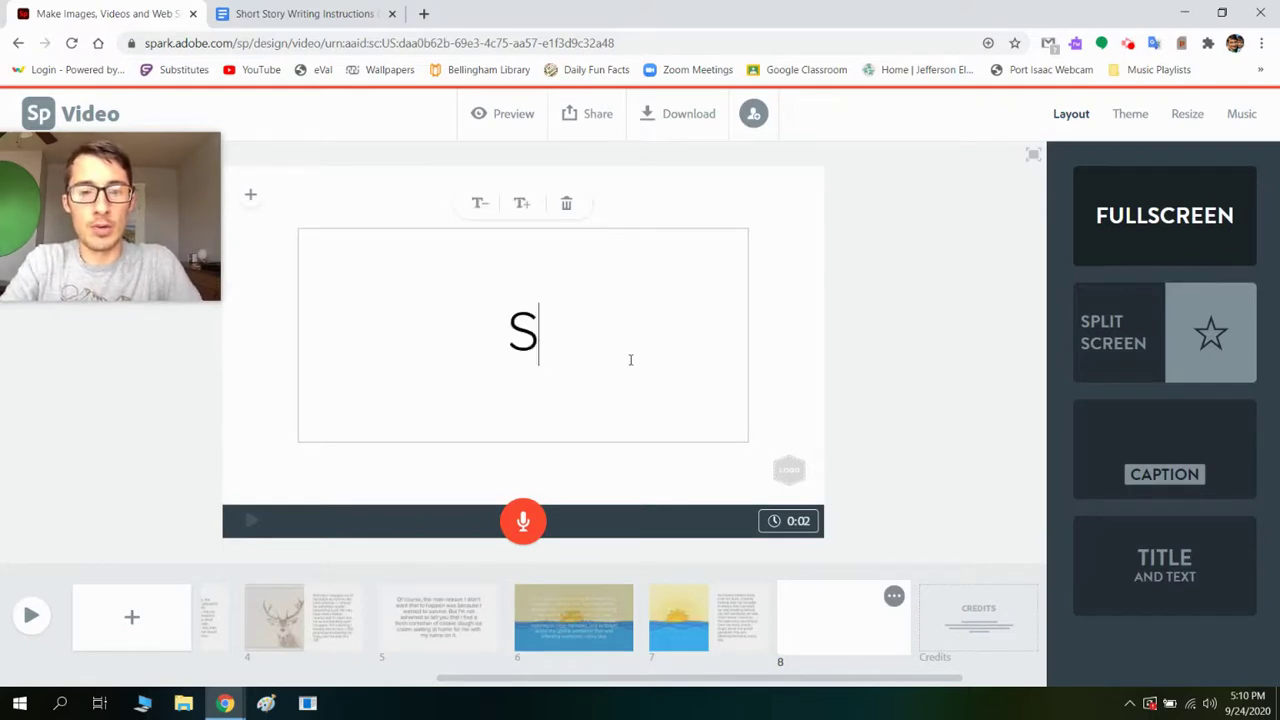
text(tory, Audioboo)
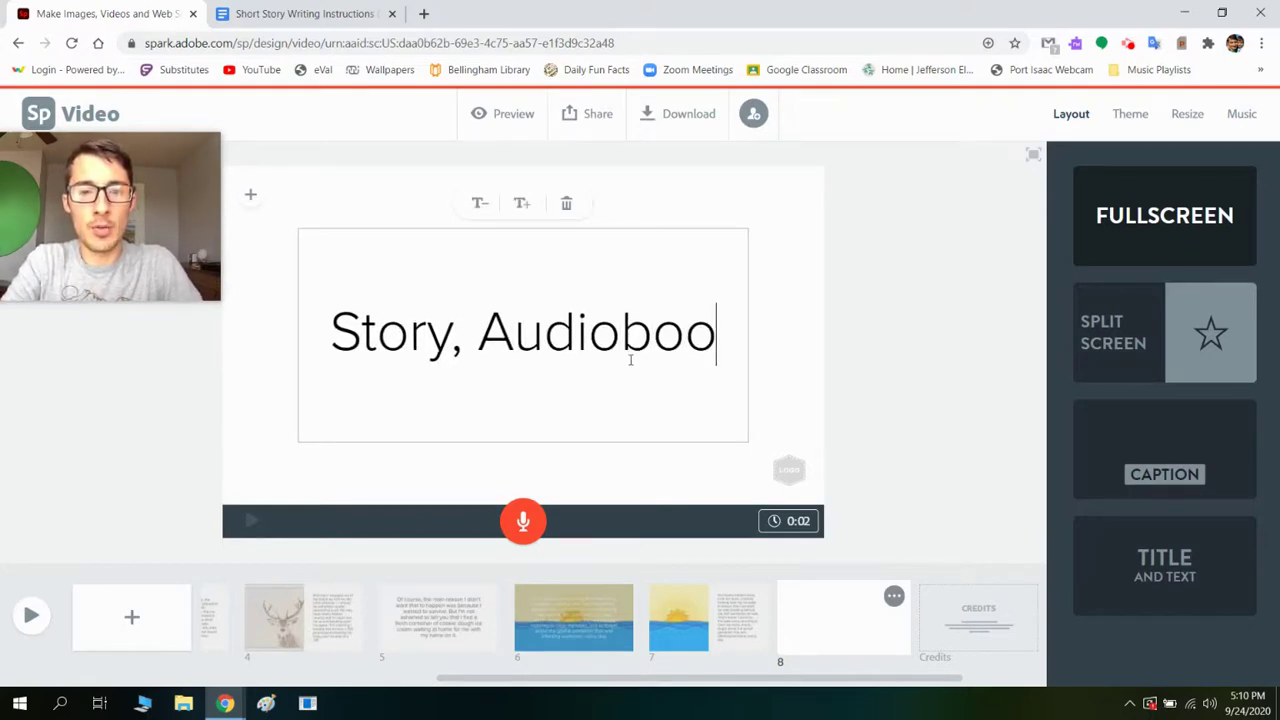
text(k, Illustr)
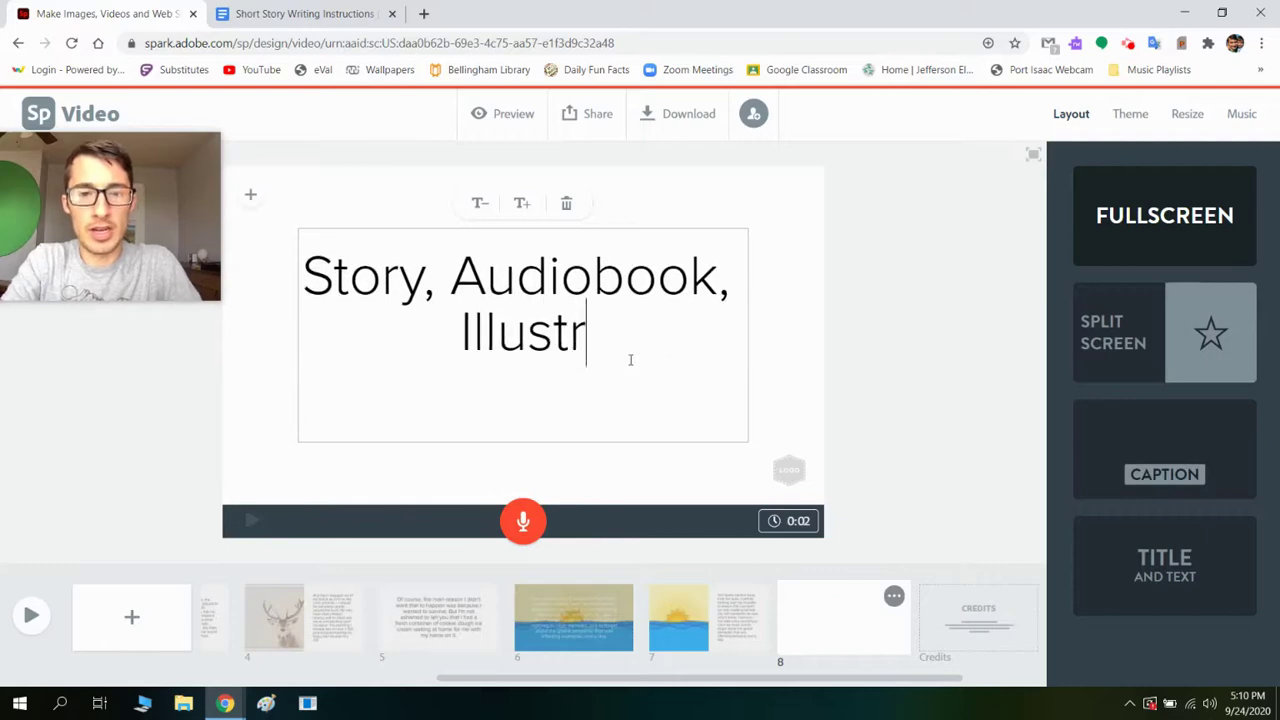
text(ations, and Video )
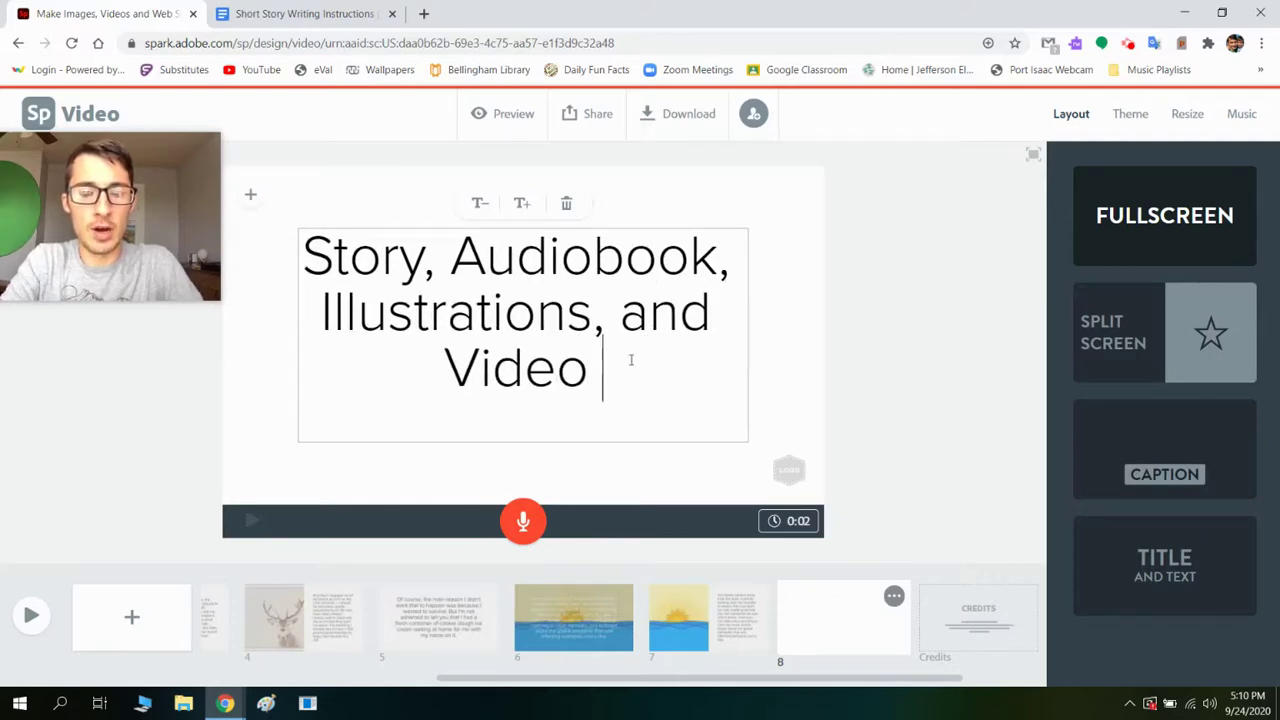
text(all done by )
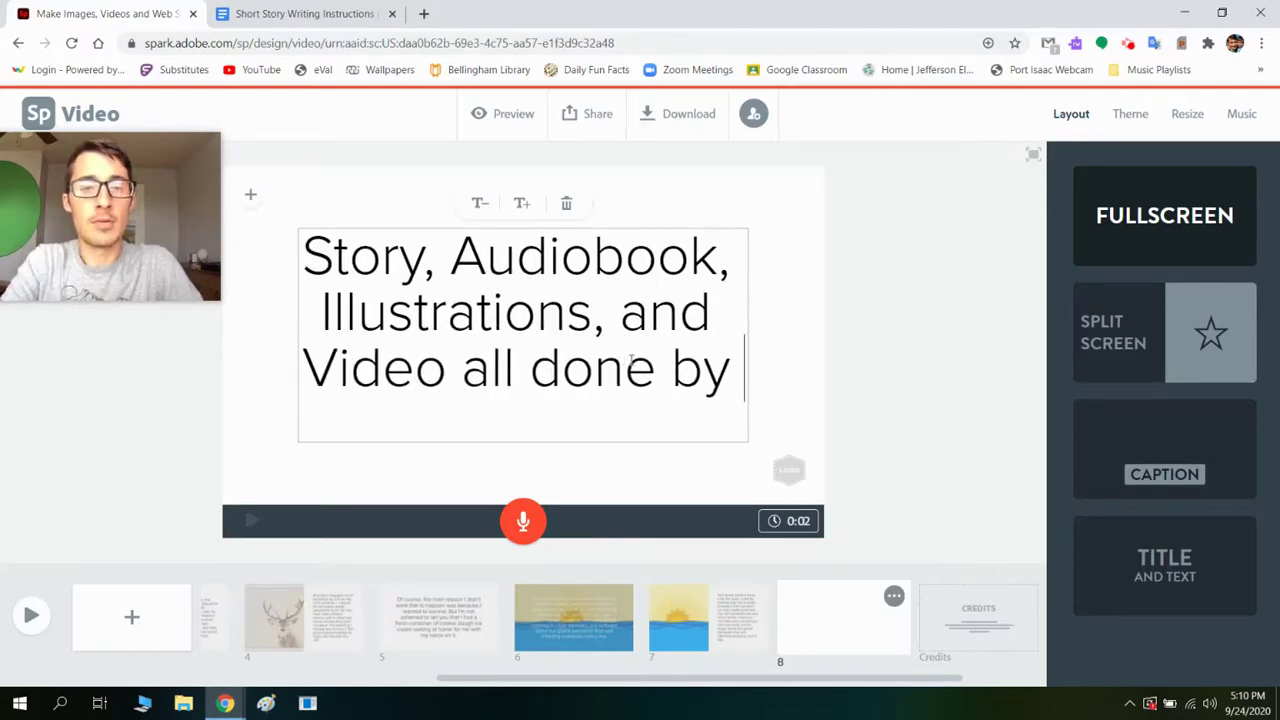
text(Mr. Bishop)
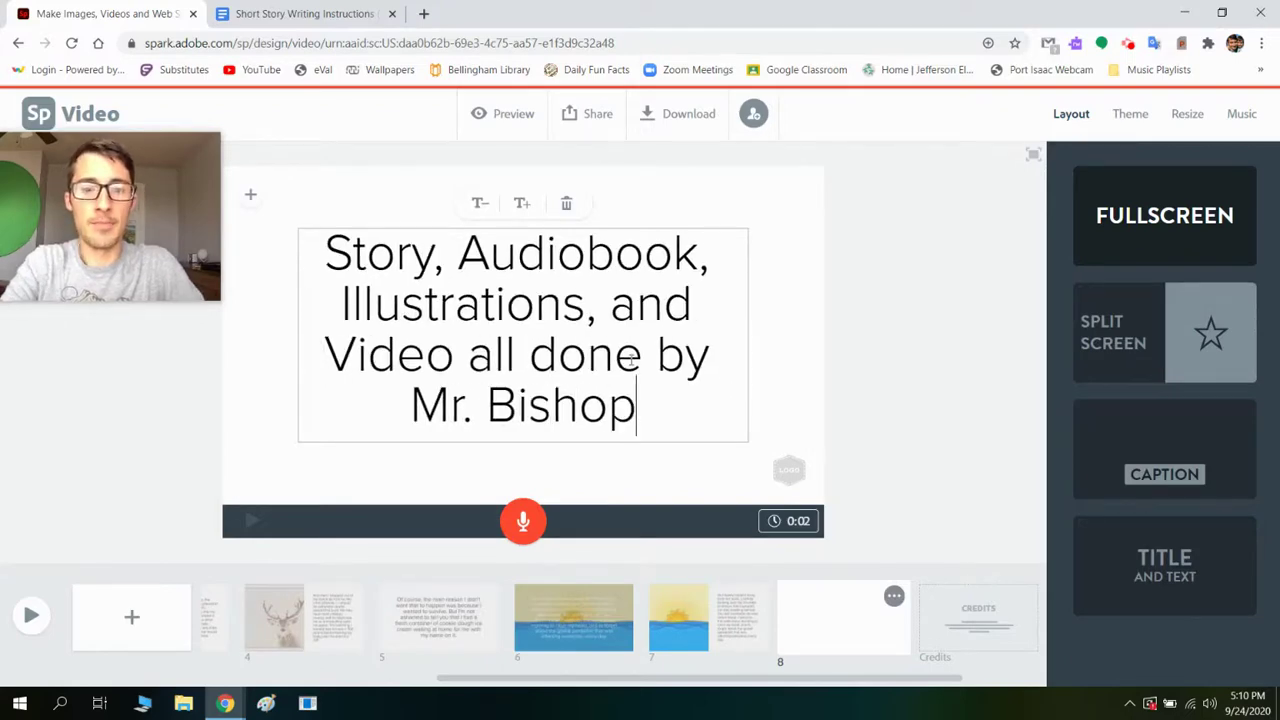
Search the free photos for "forest" and add the dark, misty treetops photo as the eighth slide's background.
click(250, 194)
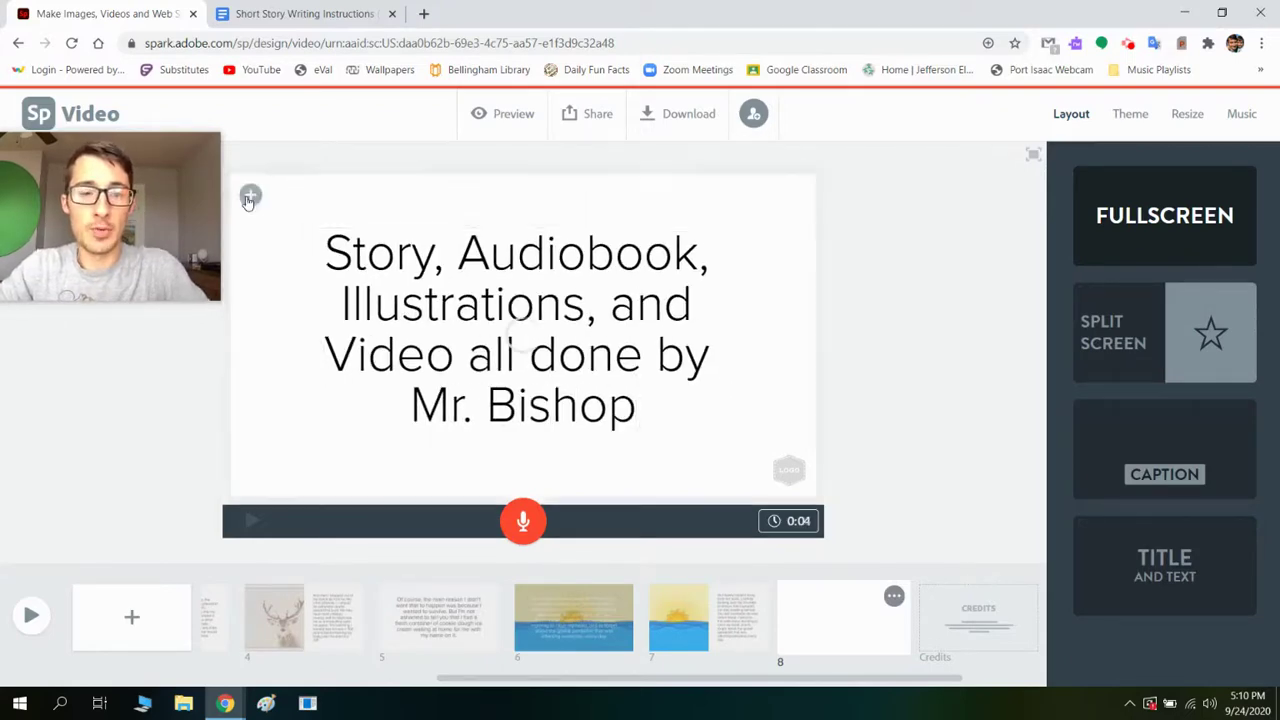
click(383, 193)
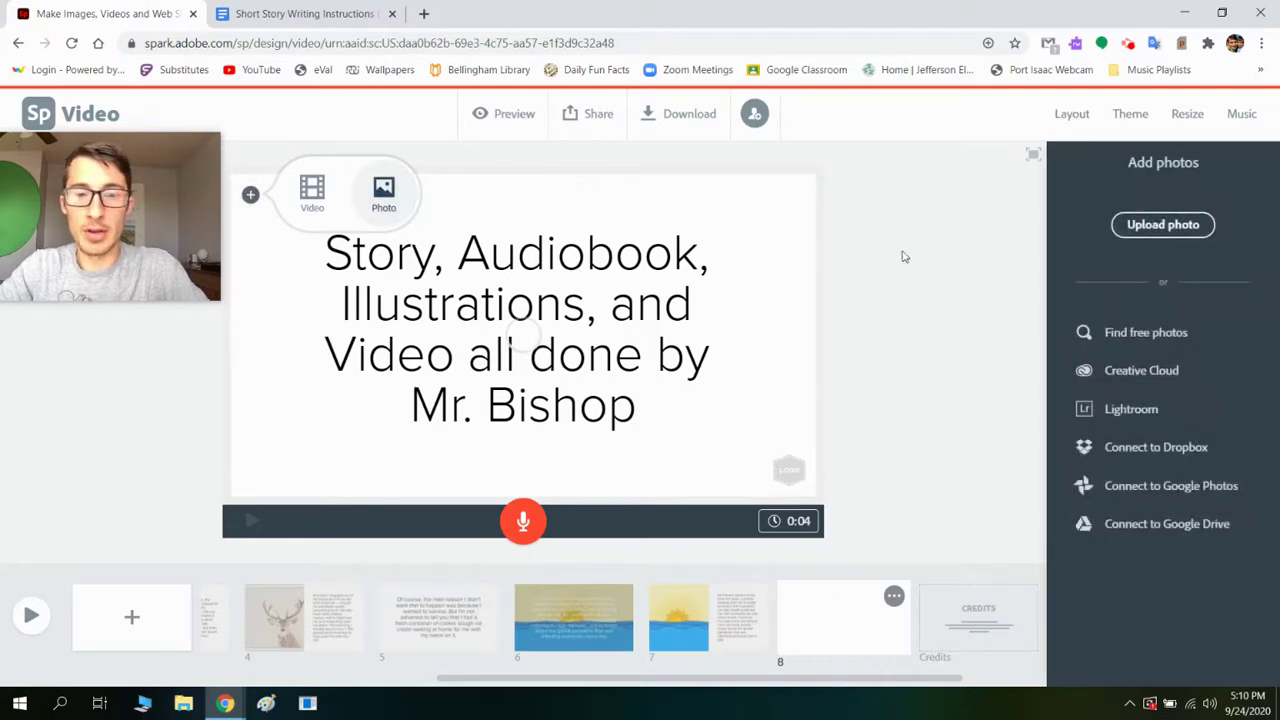
click(1126, 332)
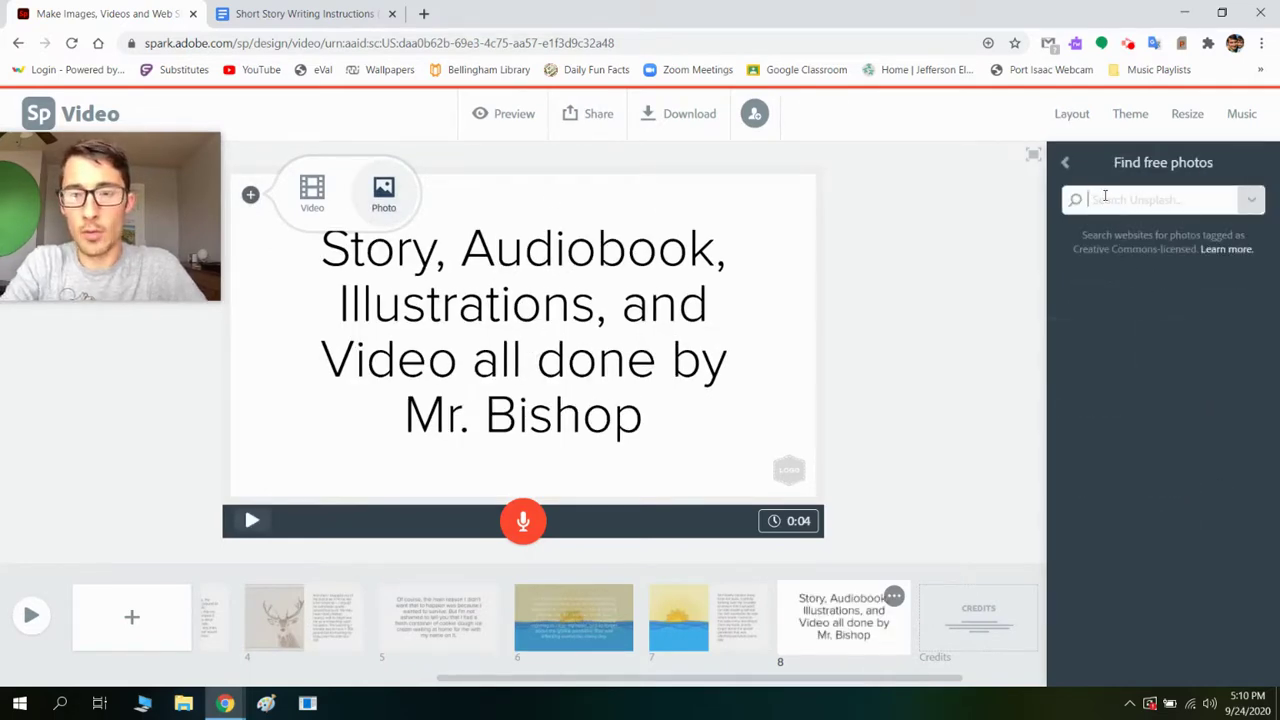
text(l)
key(Return)
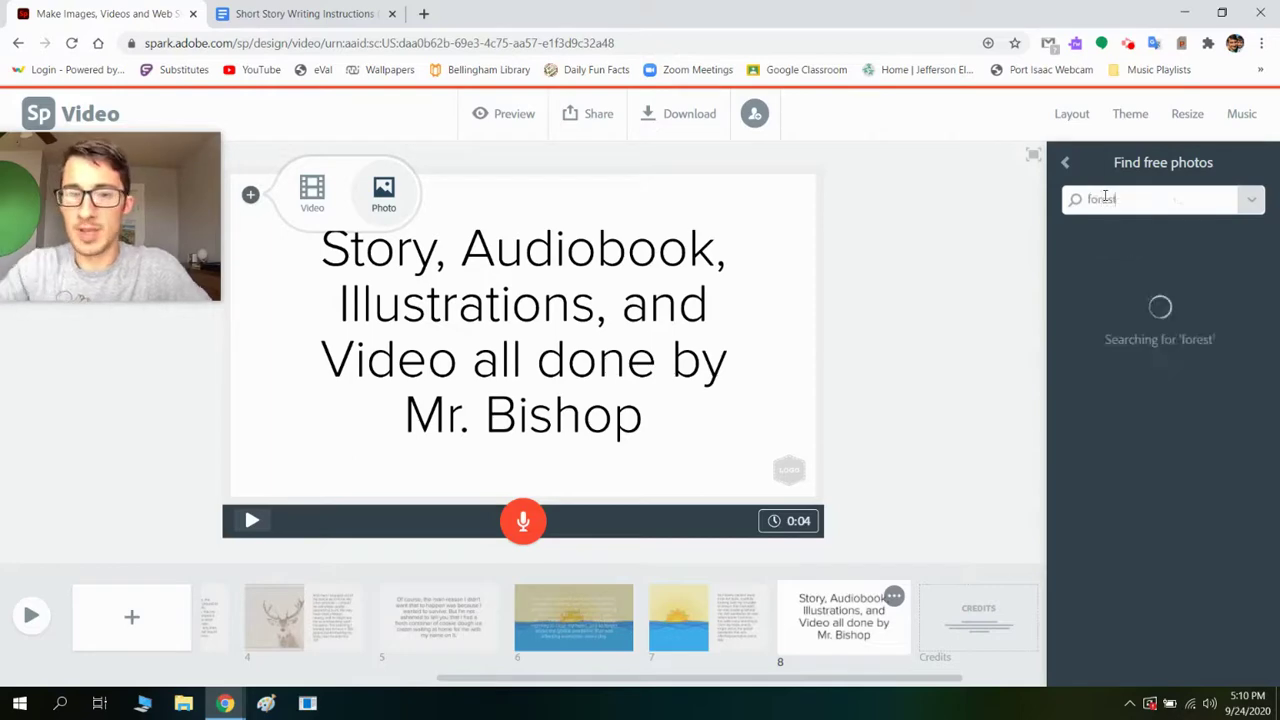
scroll(1121, 485, down, 10)
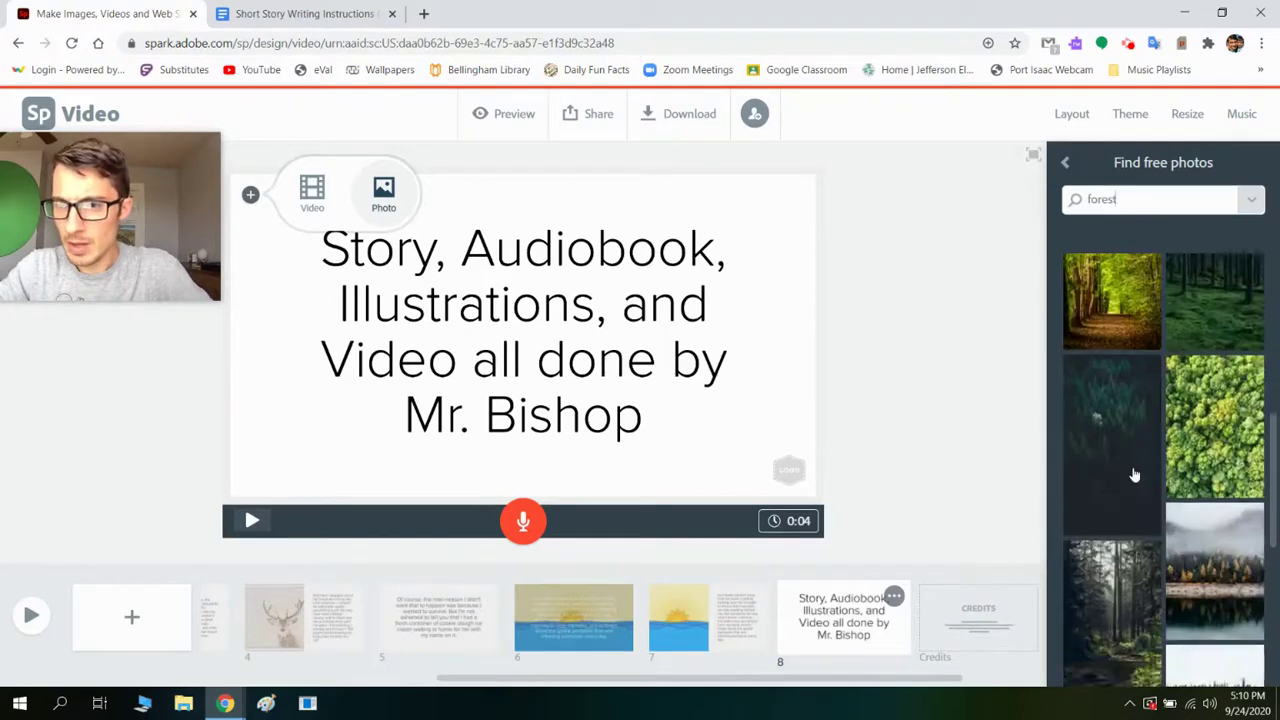
scroll(1212, 470, down, 5)
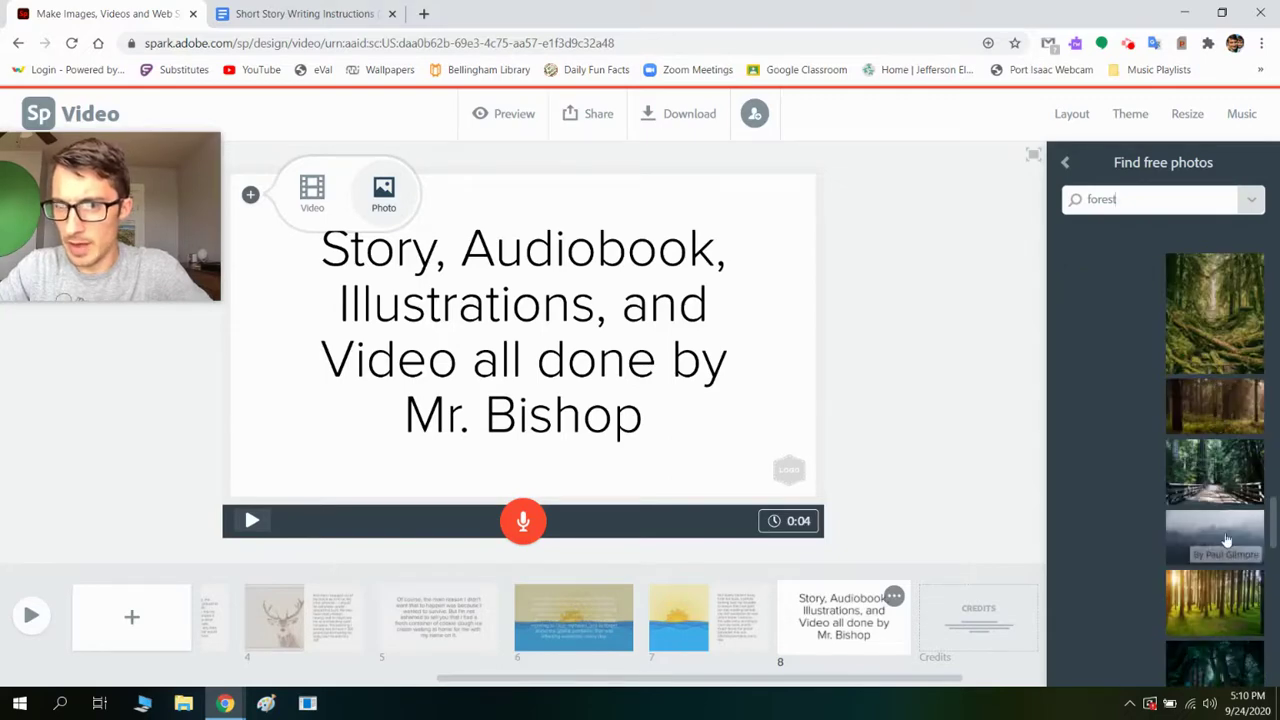
click(1220, 538)
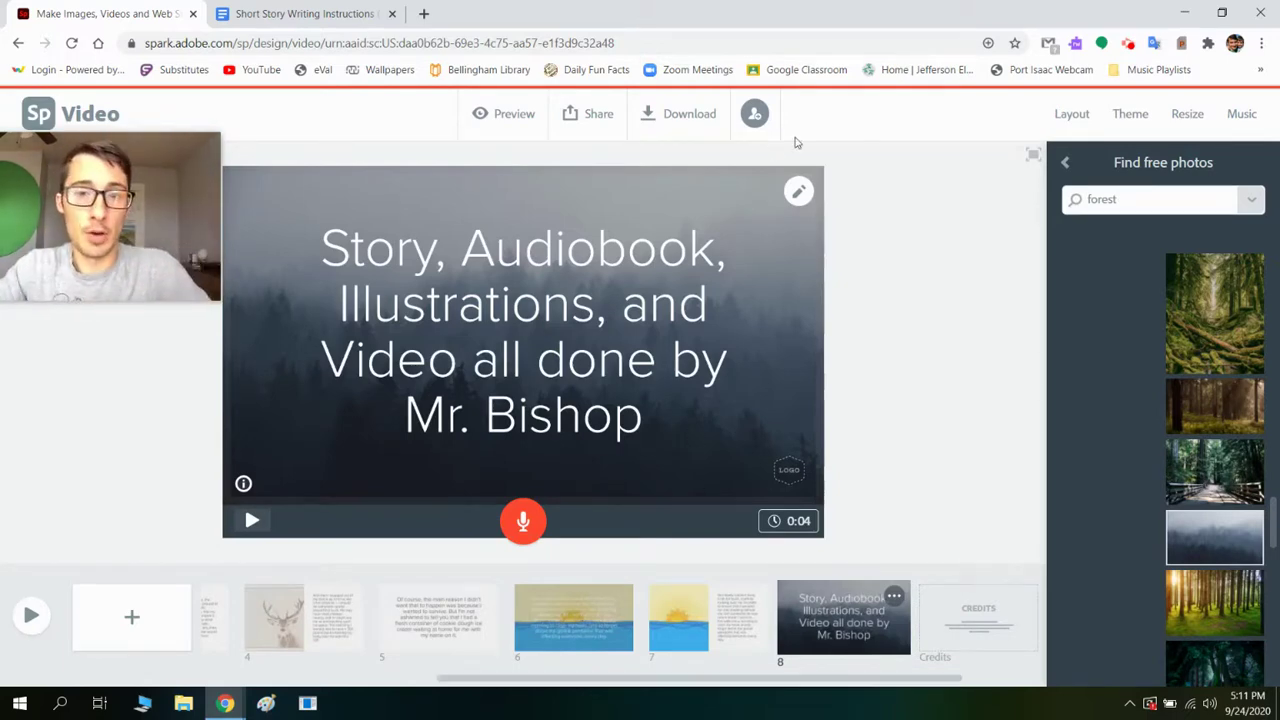
Download the finished video as an MP4 and show the file in its Downloads folder.
click(676, 118)
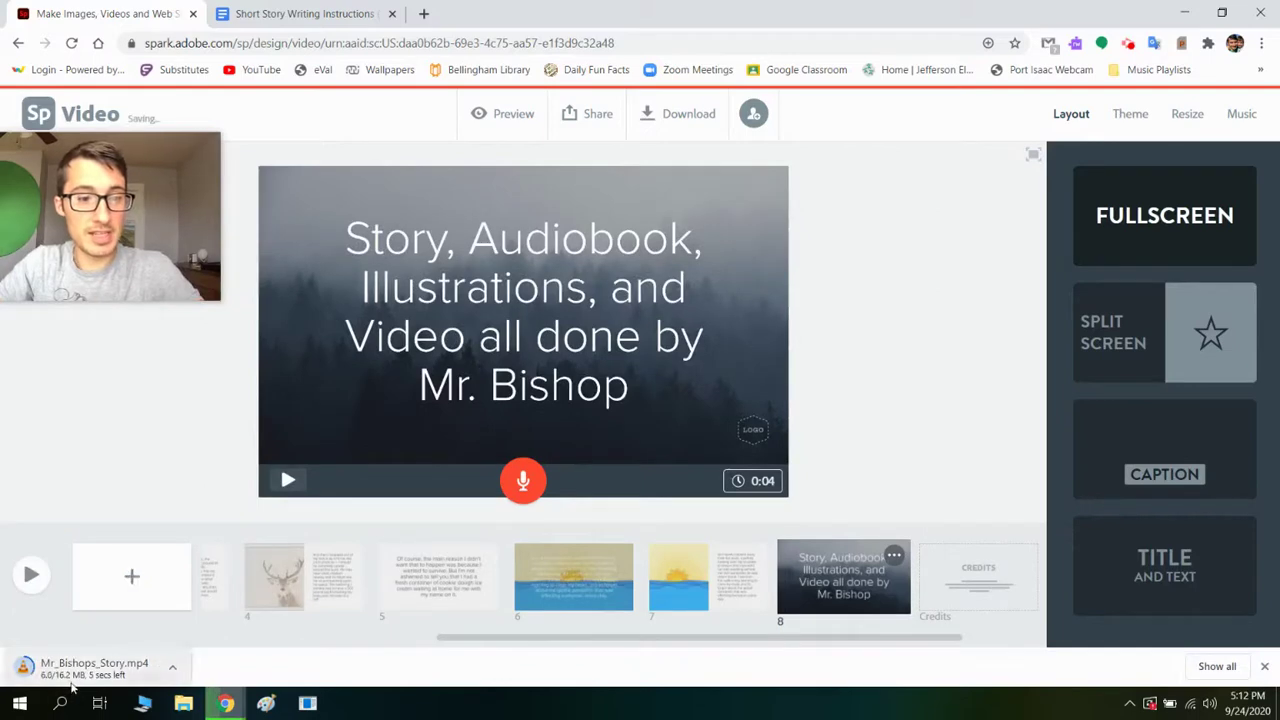
click(174, 670)
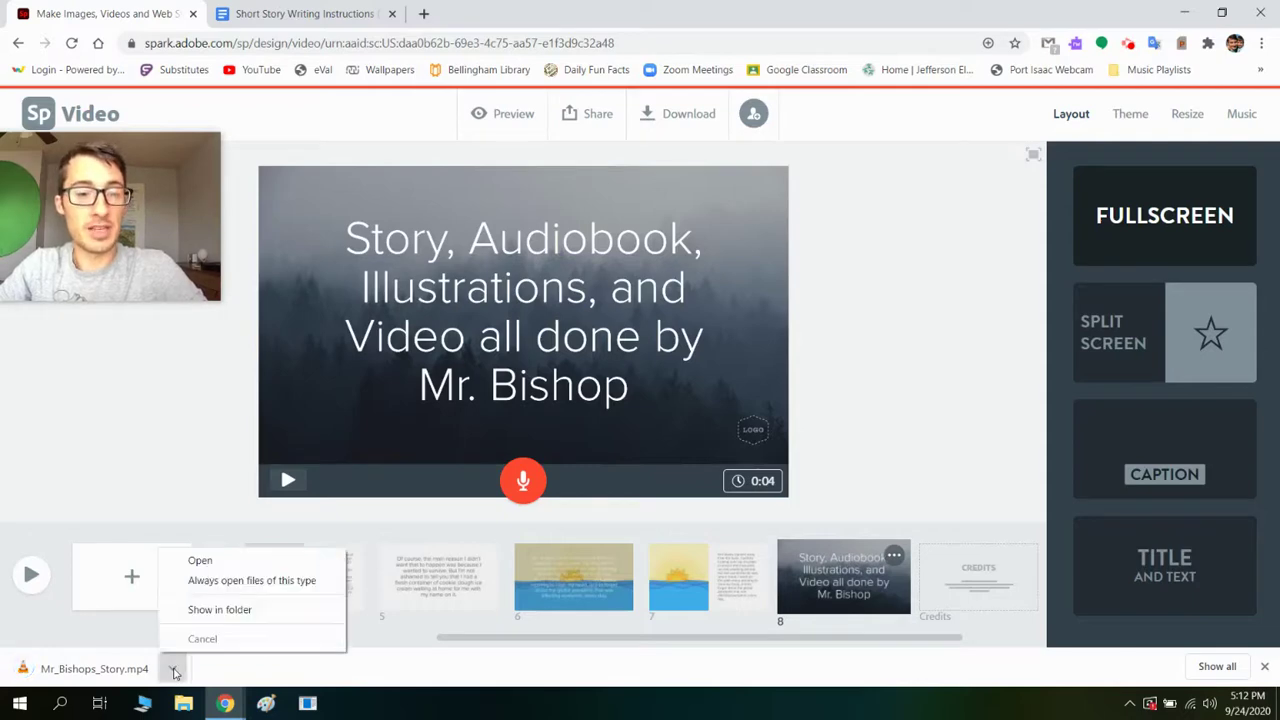
click(217, 609)
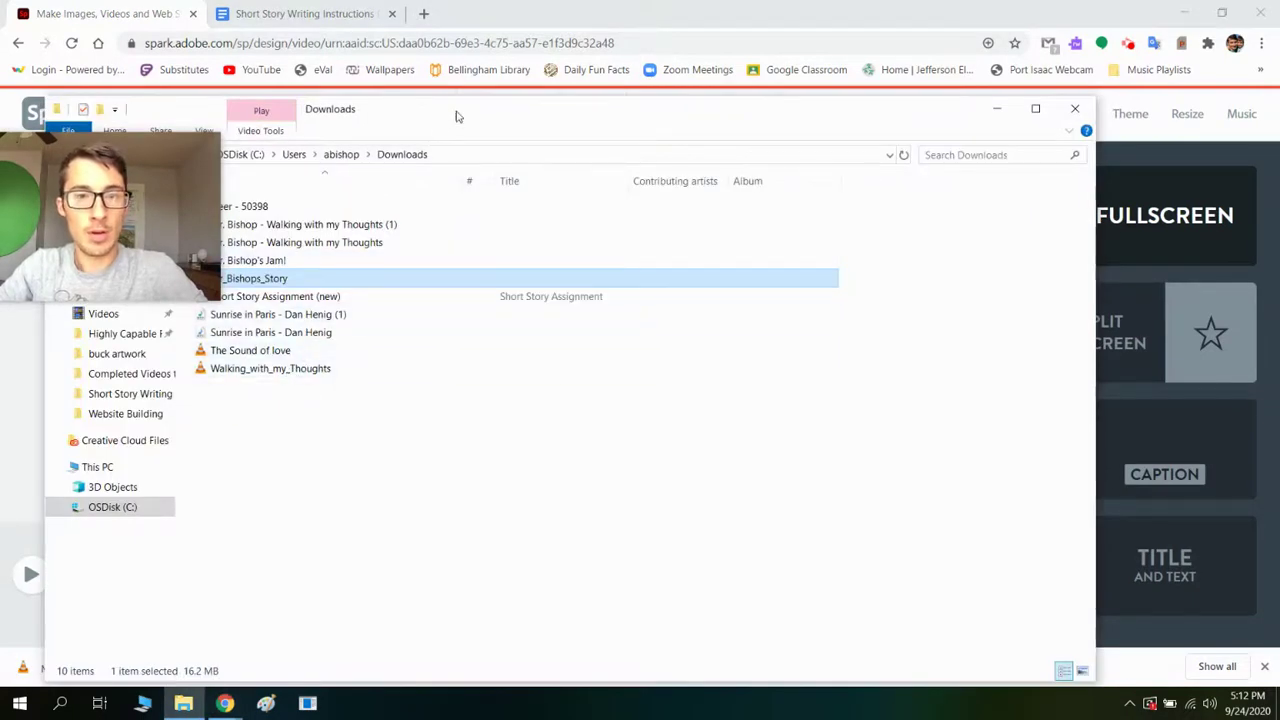
drag(455, 117, 565, 121)
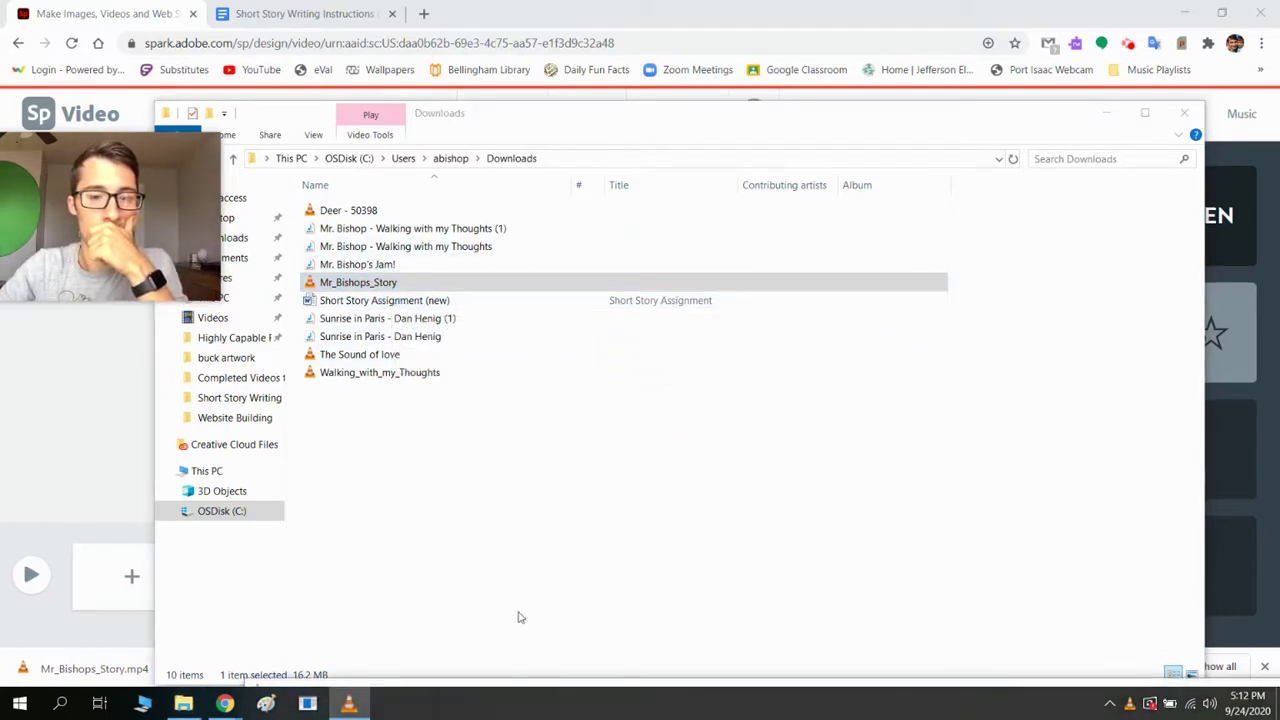
Watch the downloaded story video full screen in VLC from the beginning, and close the player partway through.
mouse_move(352, 708)
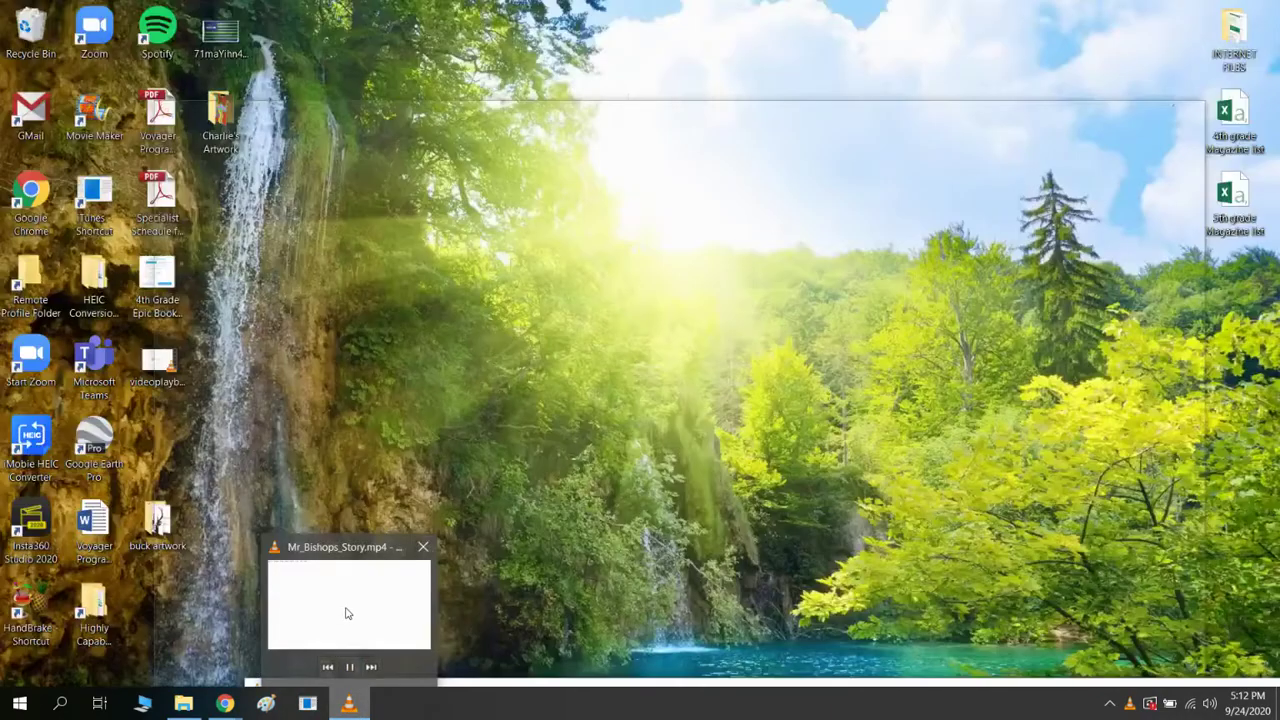
click(347, 613)
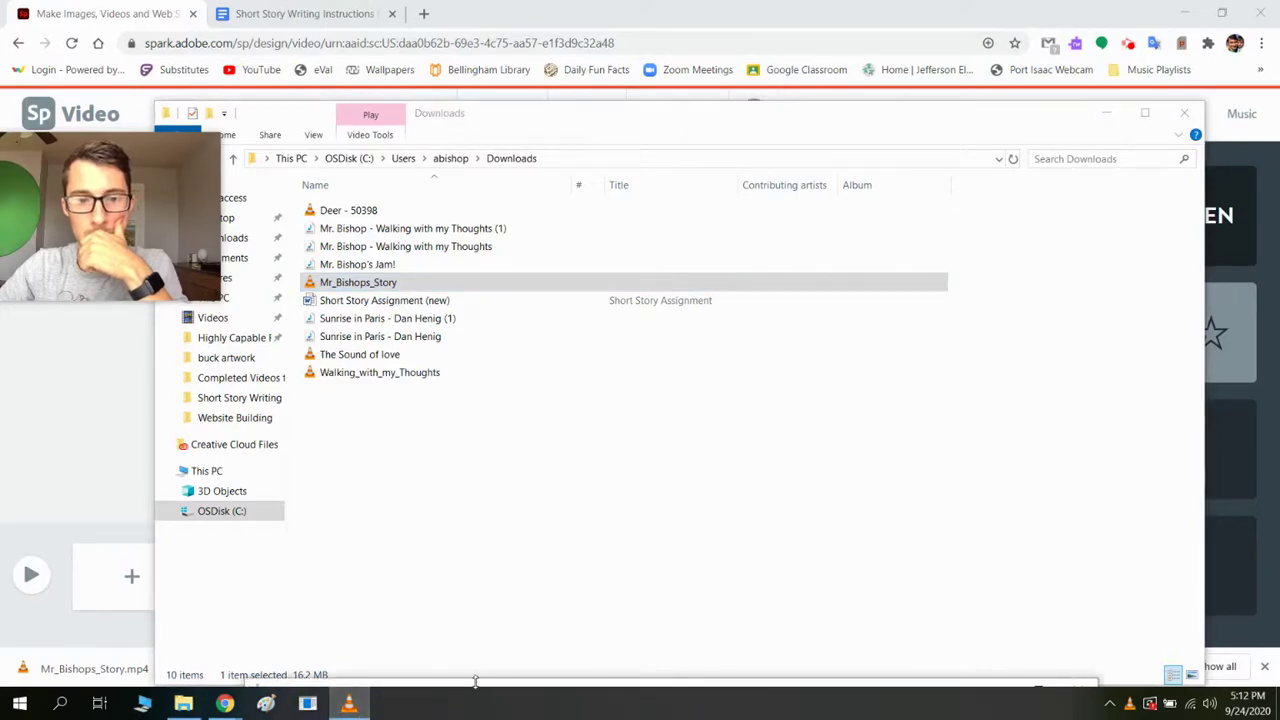
drag(475, 681, 485, 507)
double_click(551, 630)
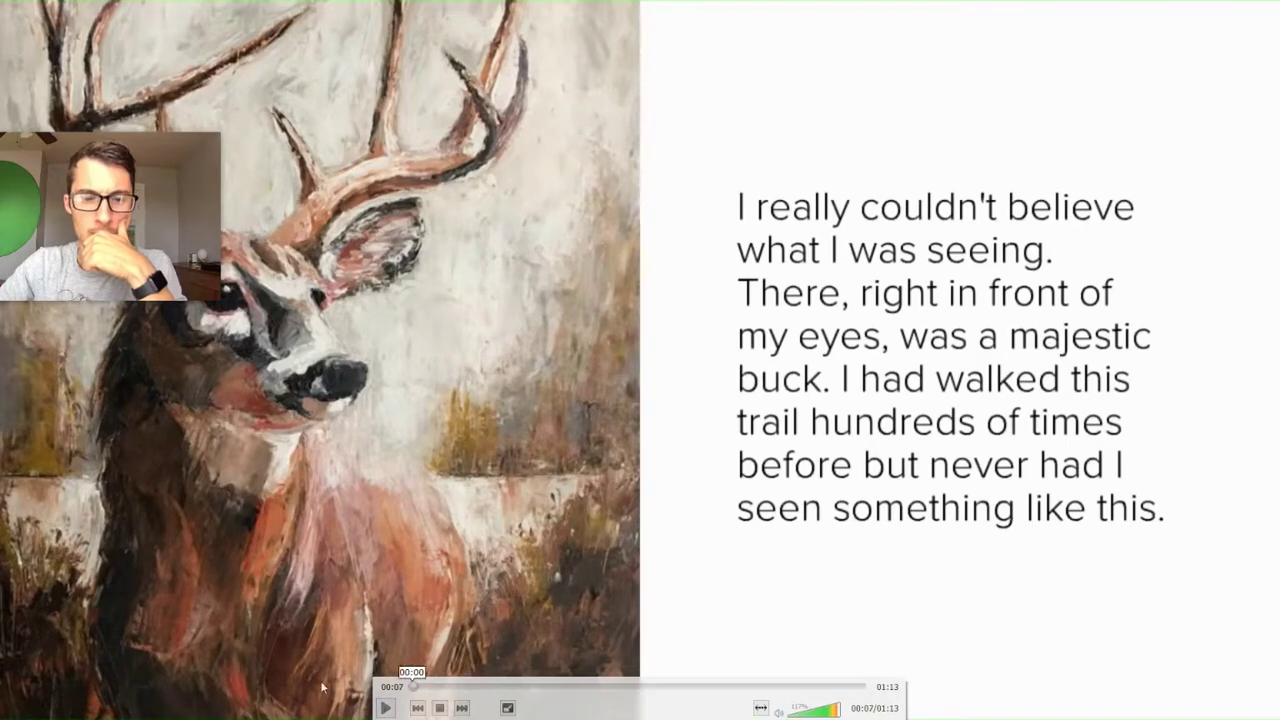
click(413, 686)
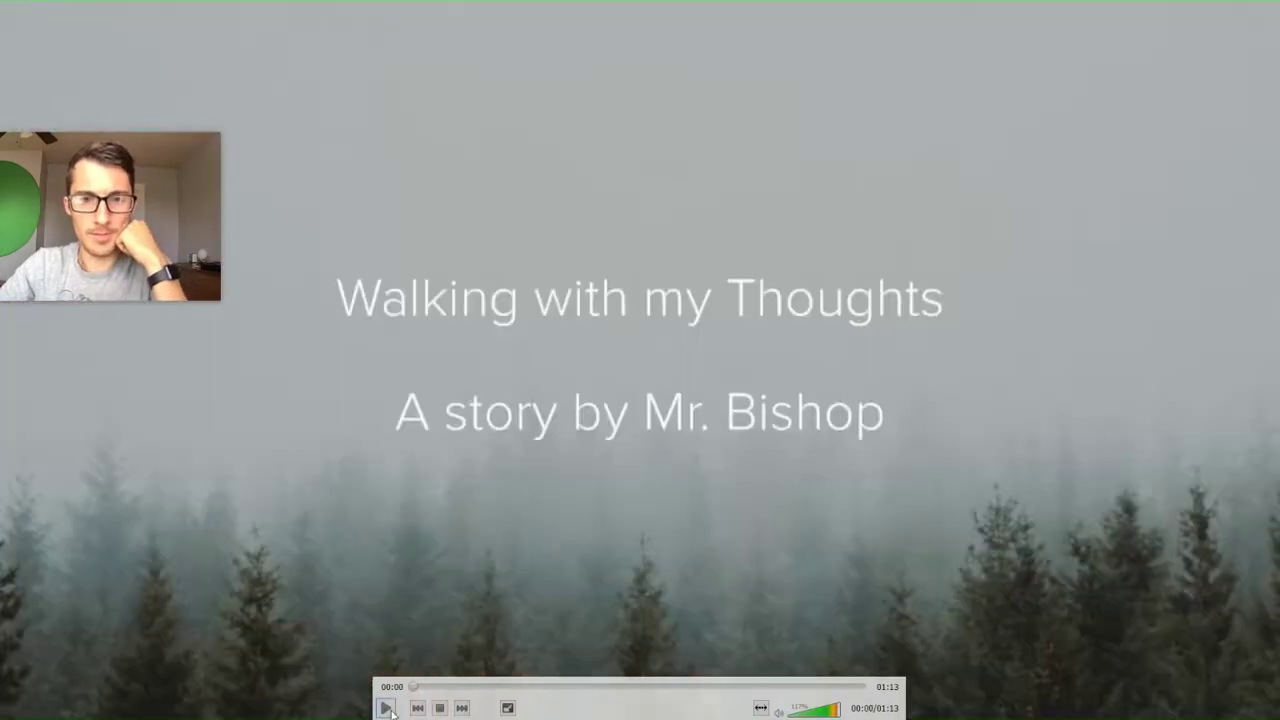
click(386, 708)
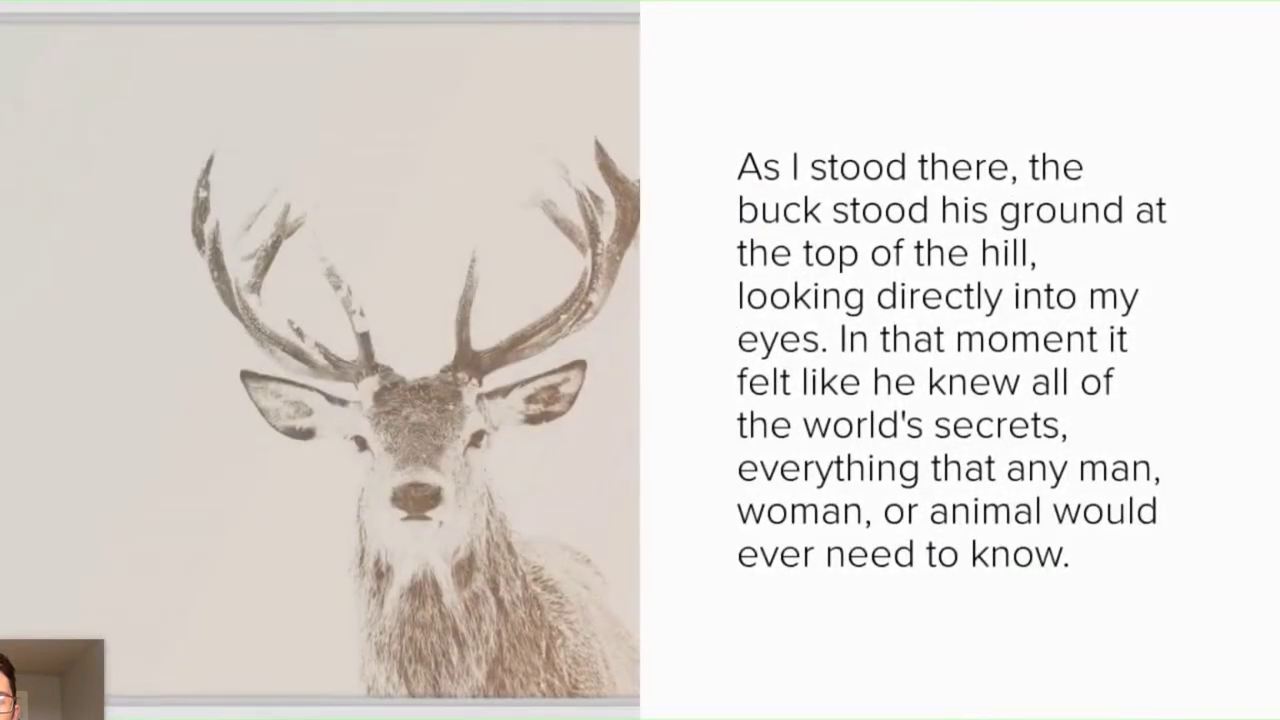
drag(30, 700, 244, 238)
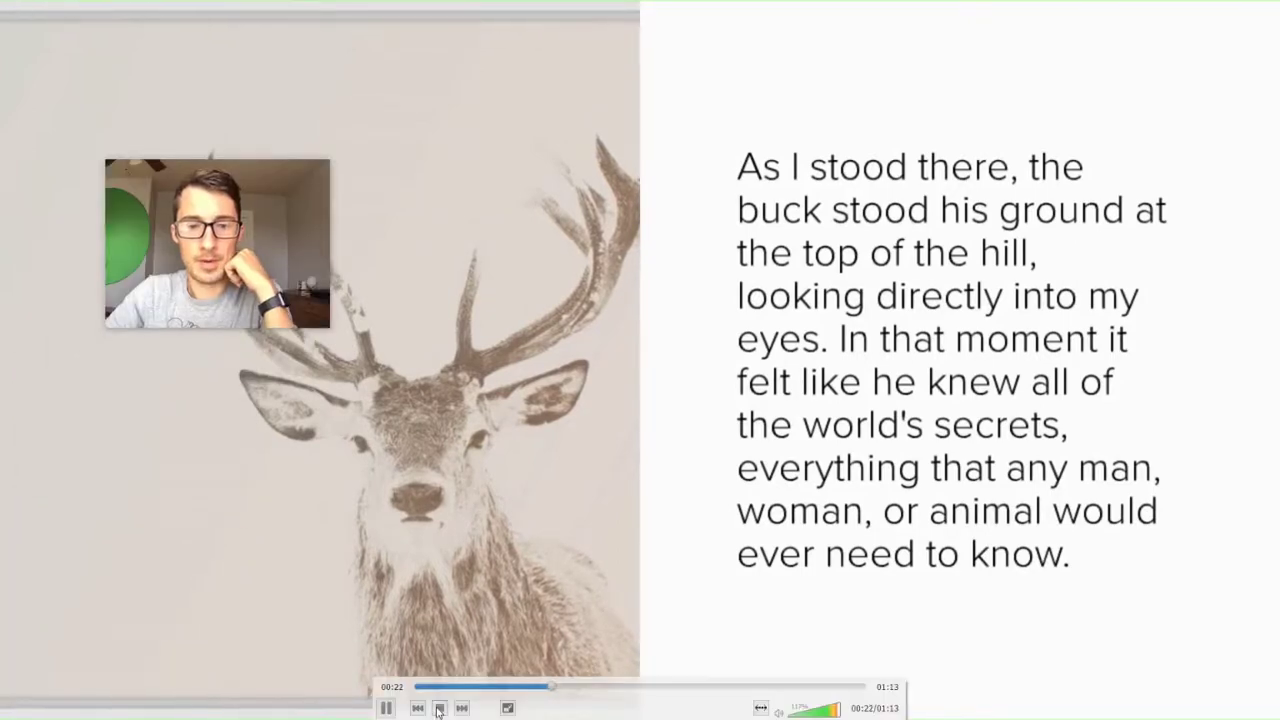
key(s)
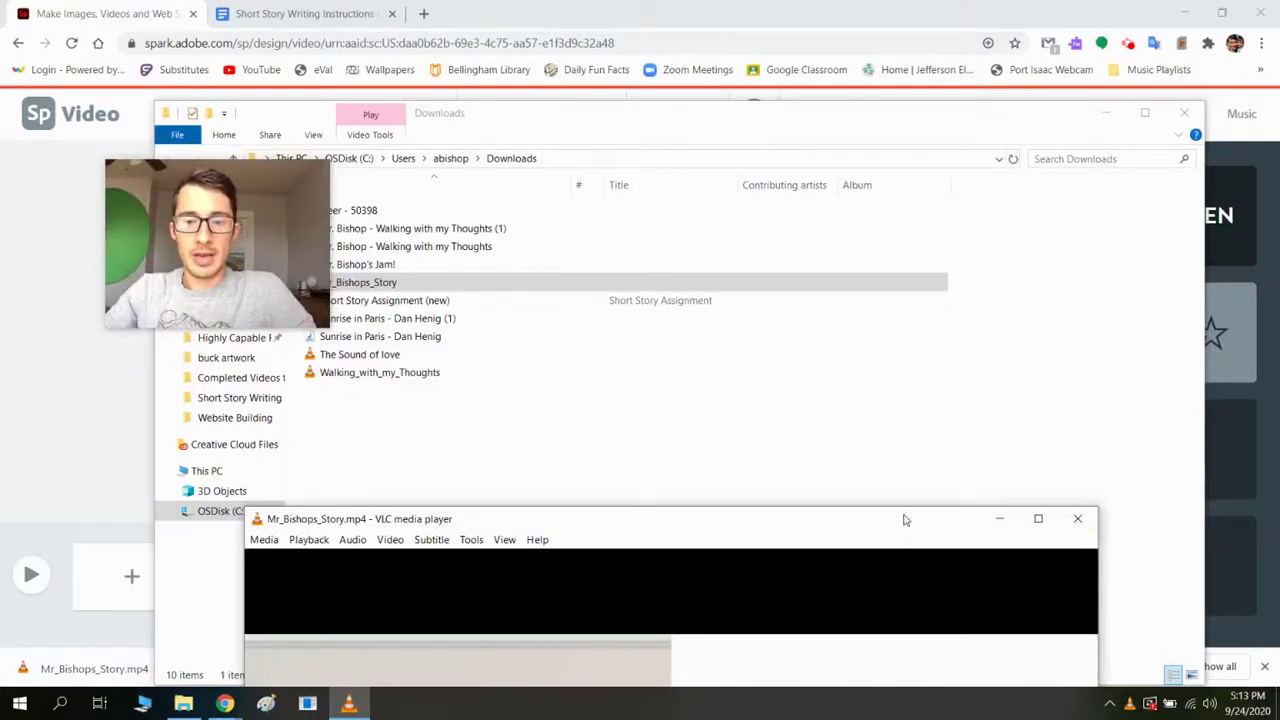
click(1082, 521)
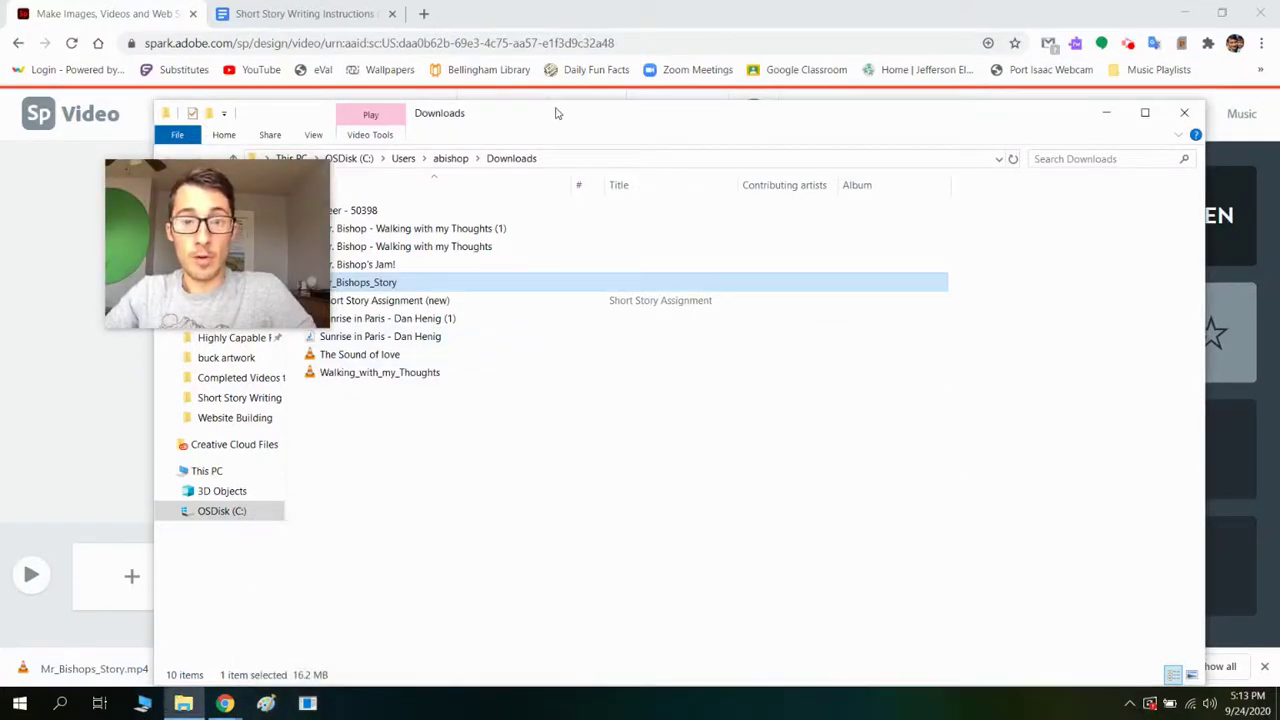
Skim through the Walking_with_my_Thoughts example video in VLC, close the player and return to the Spark project.
drag(557, 113, 664, 87)
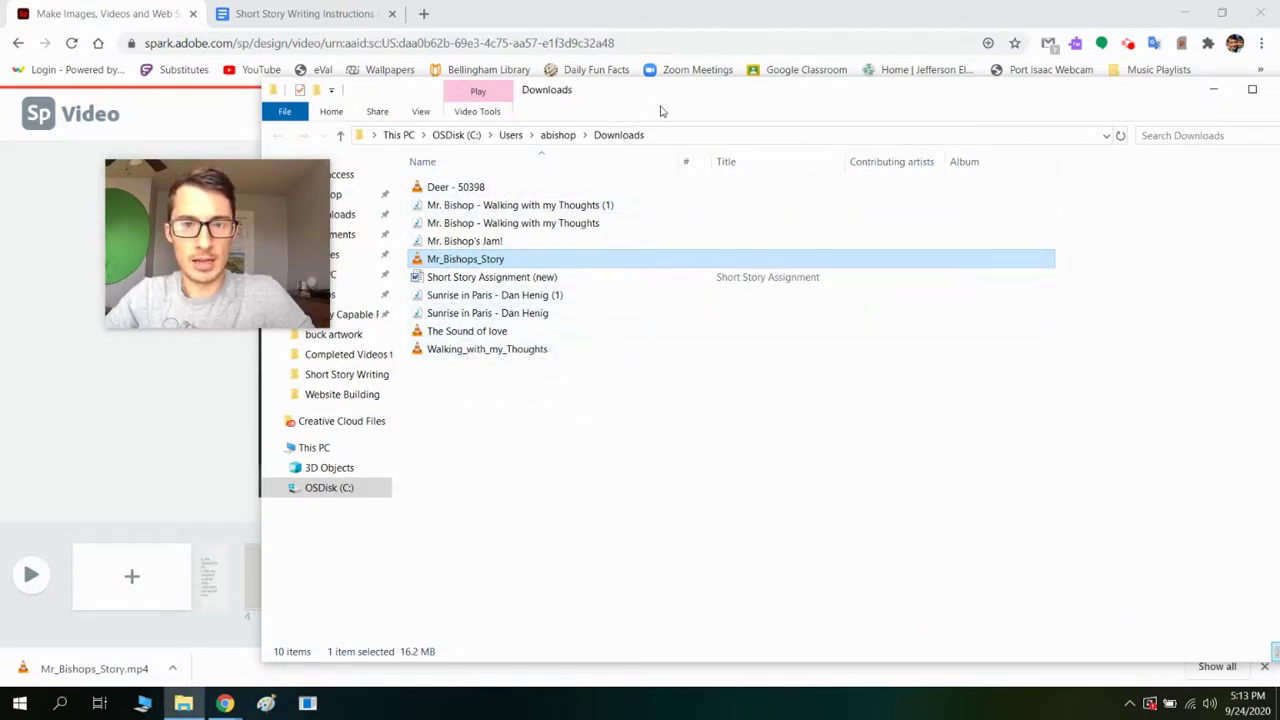
double_click(520, 349)
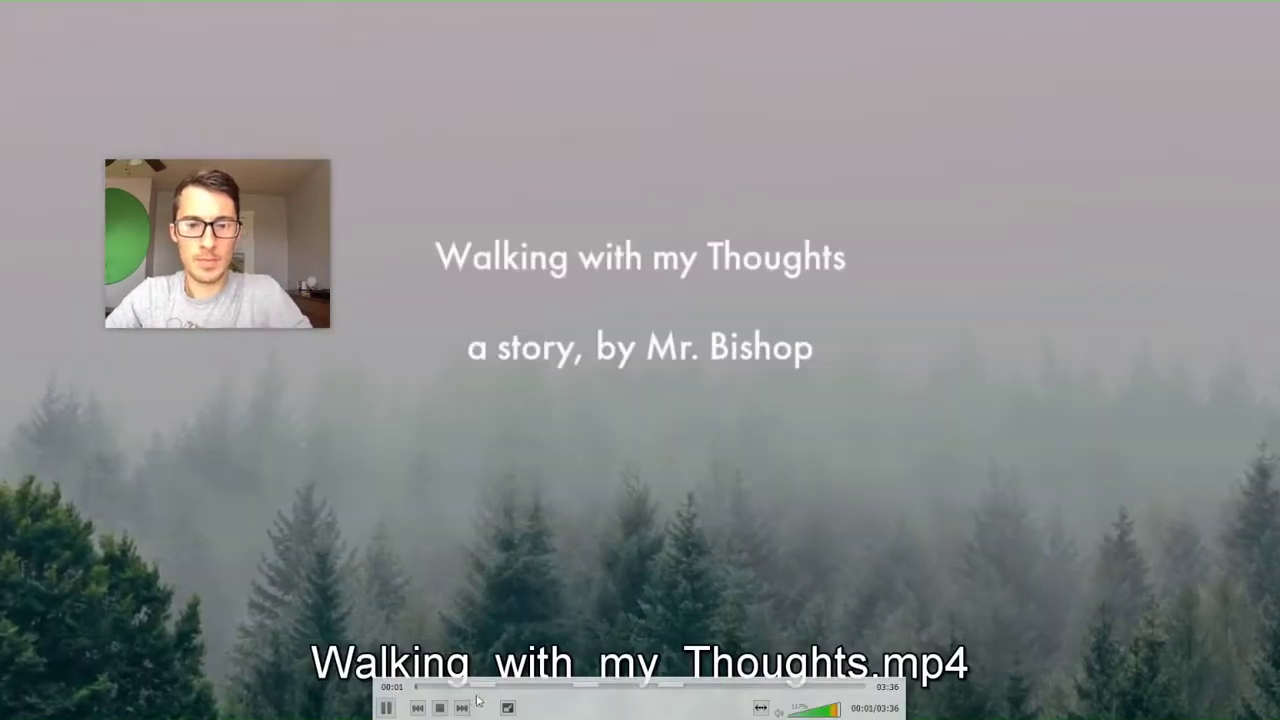
click(488, 686)
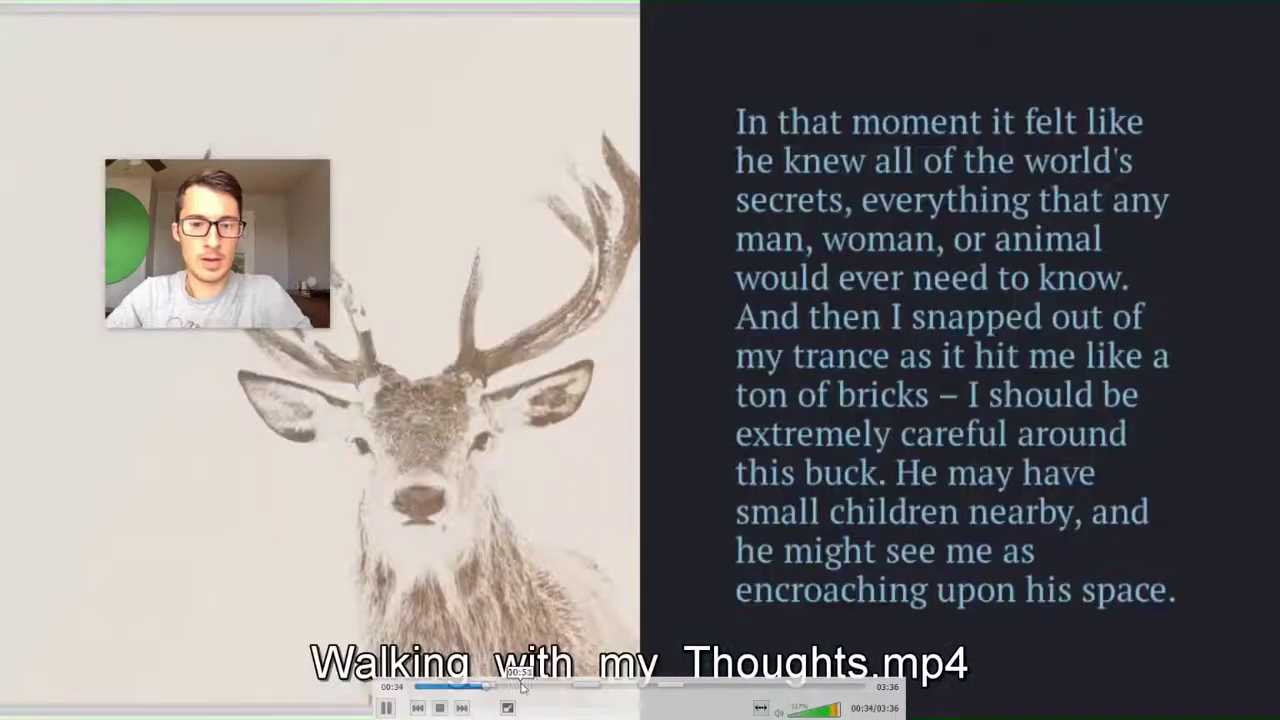
click(540, 686)
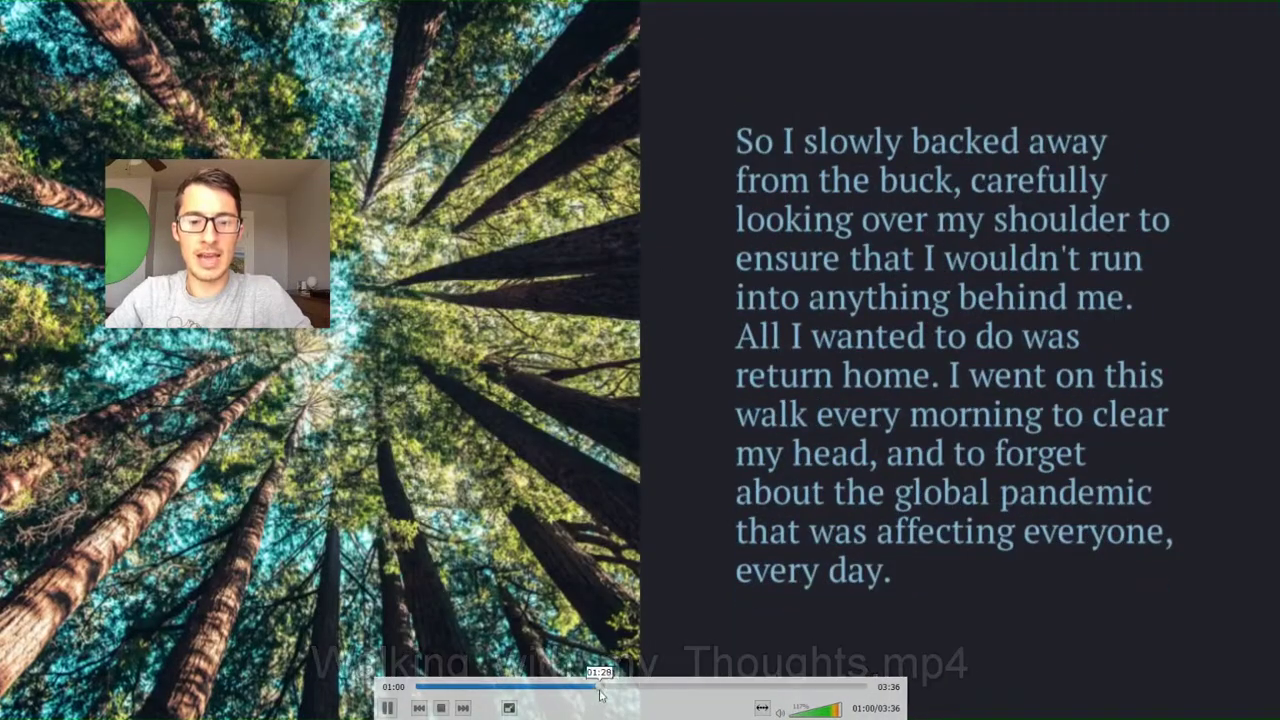
click(599, 686)
double_click(810, 462)
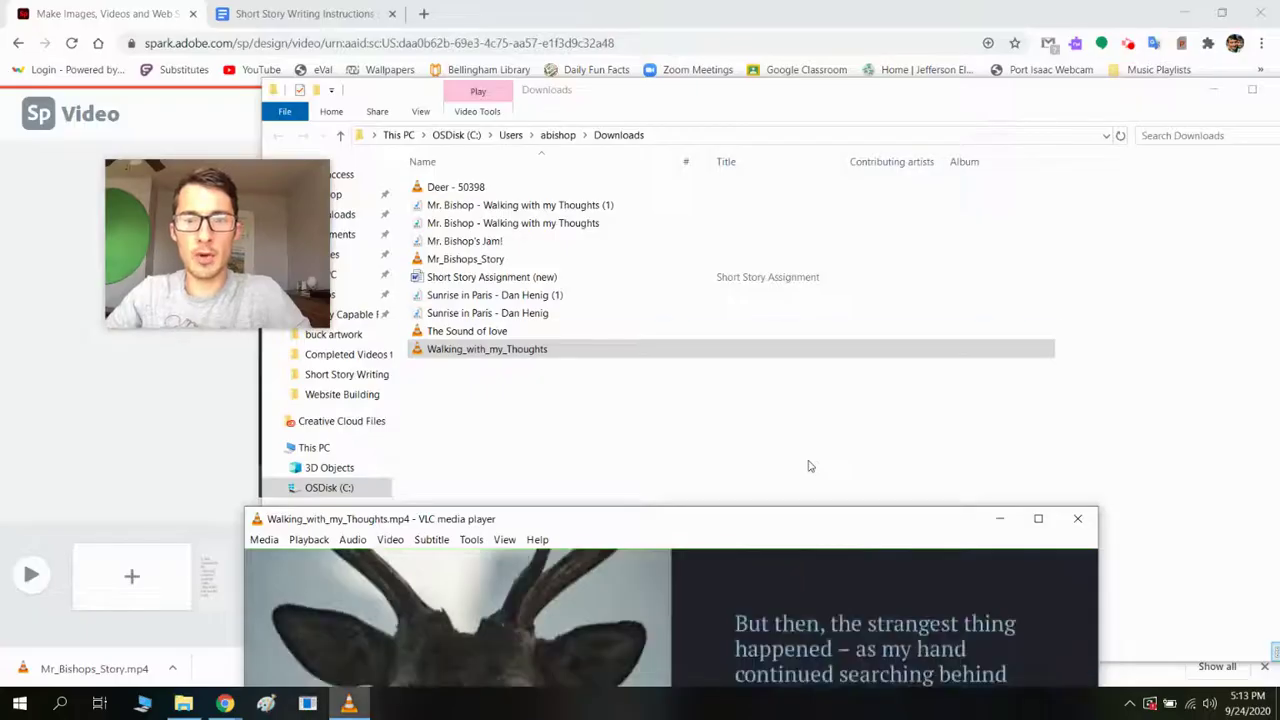
click(1080, 521)
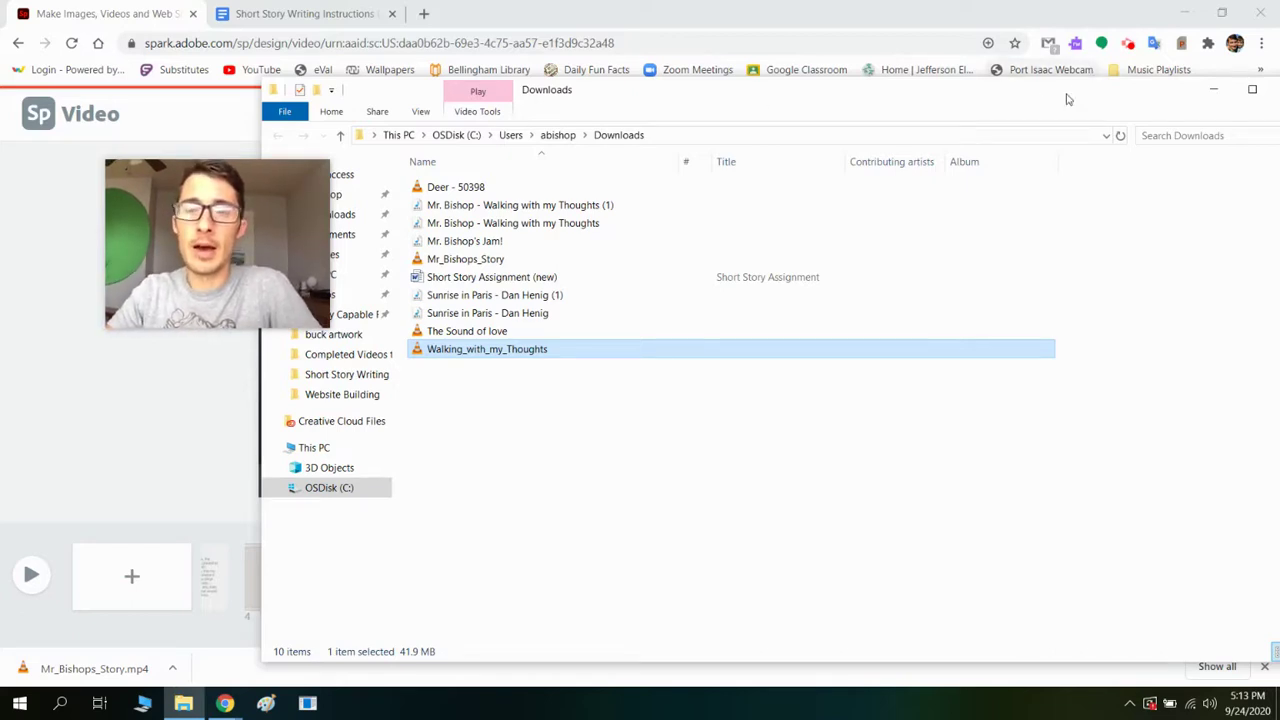
click(1220, 97)
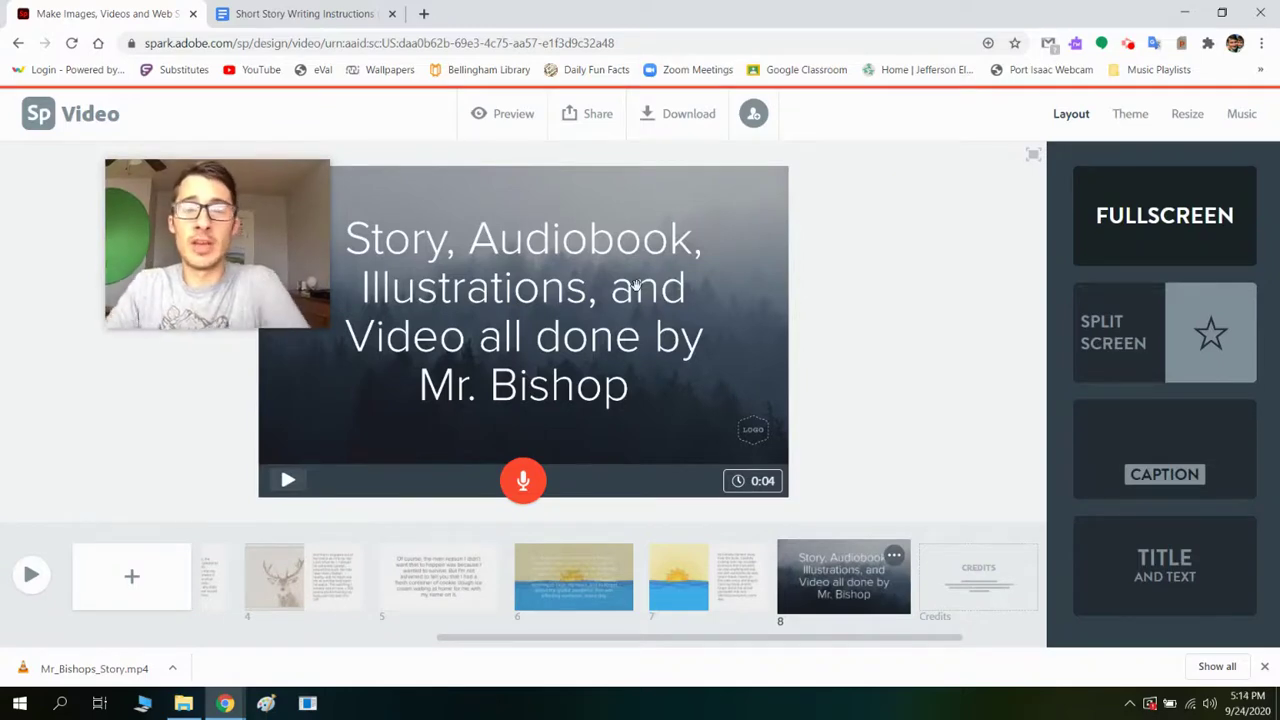
click(1128, 43)
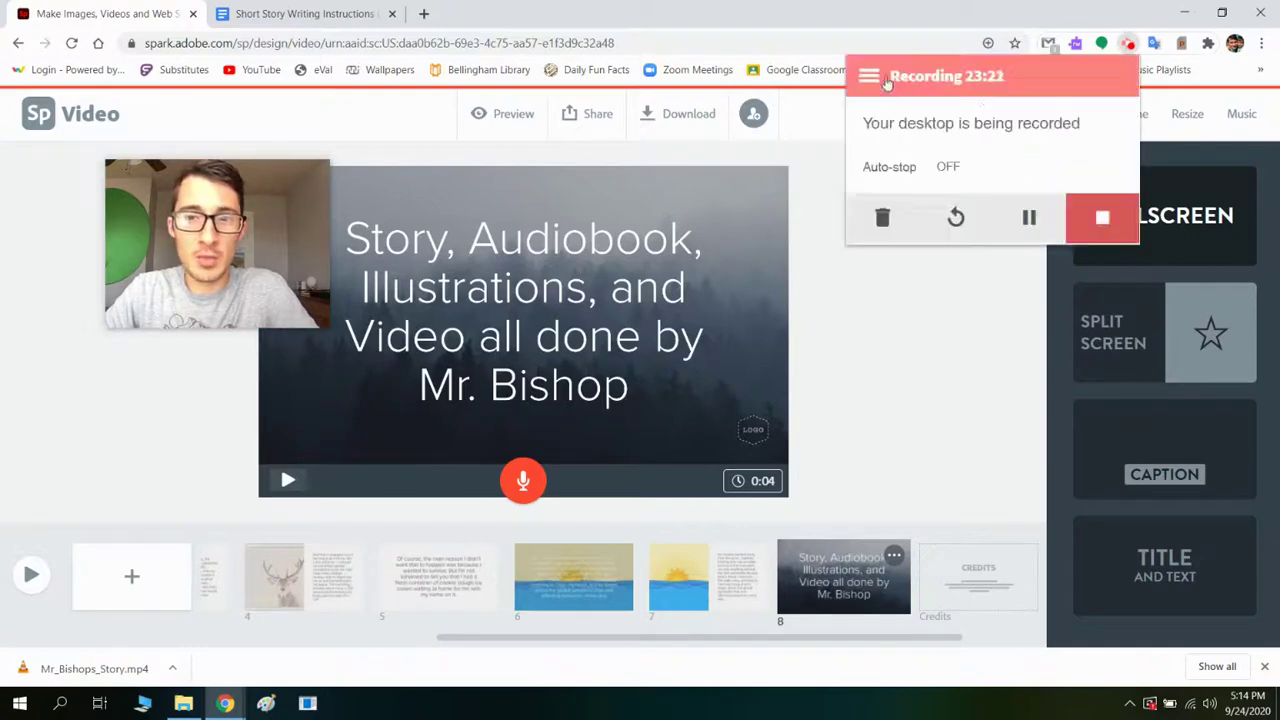